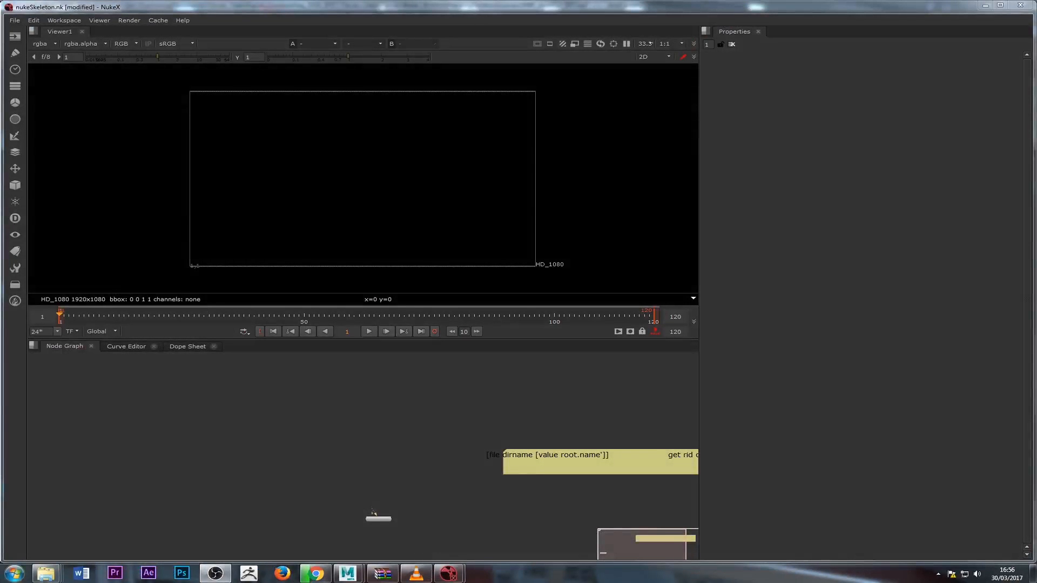
pyautogui.scroll(-2, 339, 427)
pyautogui.scroll(3, 338, 427)
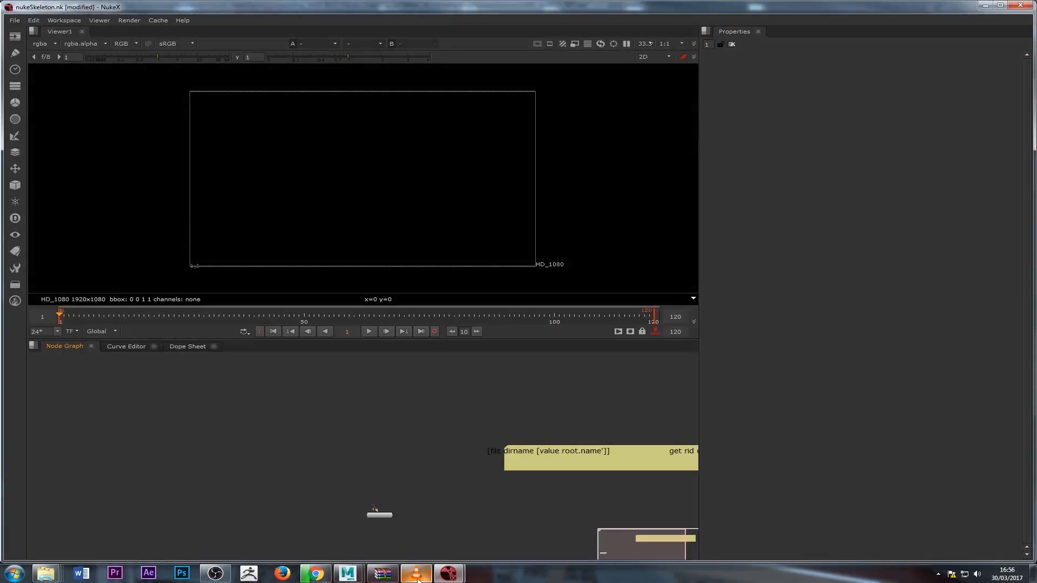
pyautogui.moveTo(416, 573)
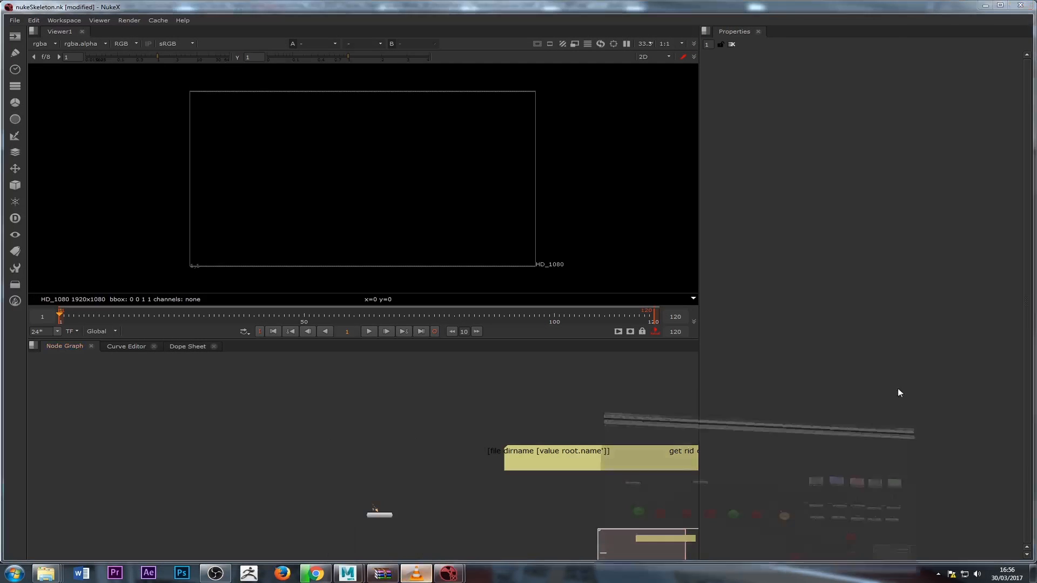
pyautogui.scroll(-2, 303, 427)
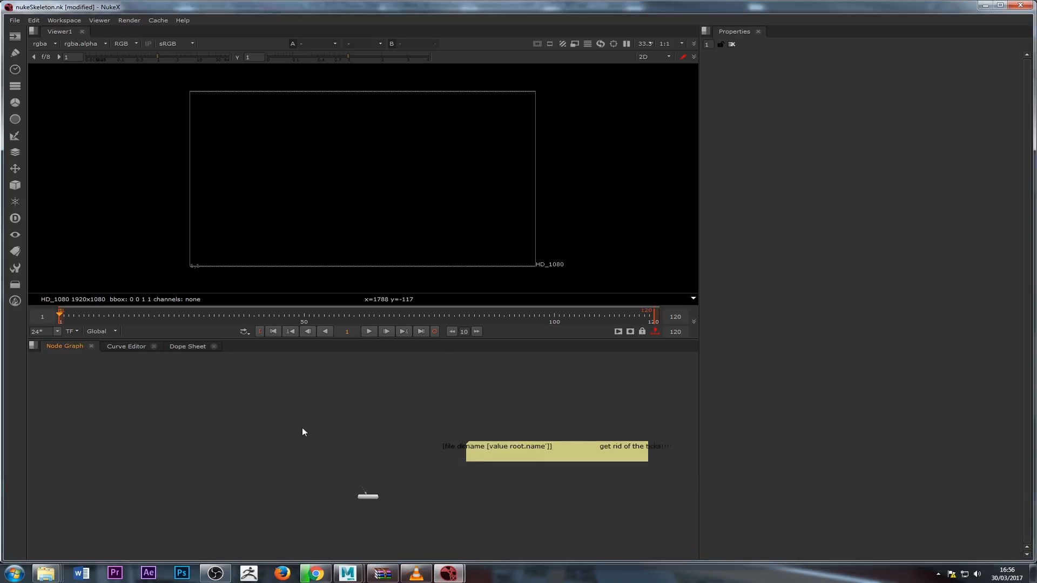
pyautogui.scroll(2, 317, 423)
pyautogui.scroll(-1, 326, 432)
pyautogui.scroll(1, 289, 438)
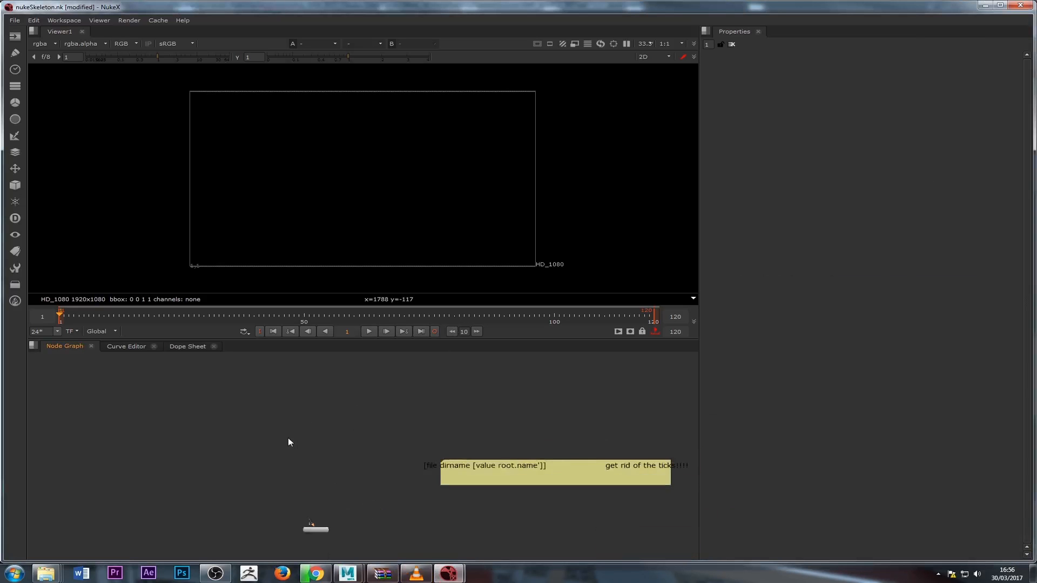
pyautogui.scroll(-1, 324, 423)
pyautogui.scroll(1, 278, 418)
pyautogui.moveTo(284, 421); pyautogui.dragTo(328, 434, button='middle')
pyautogui.scroll(1, 351, 427)
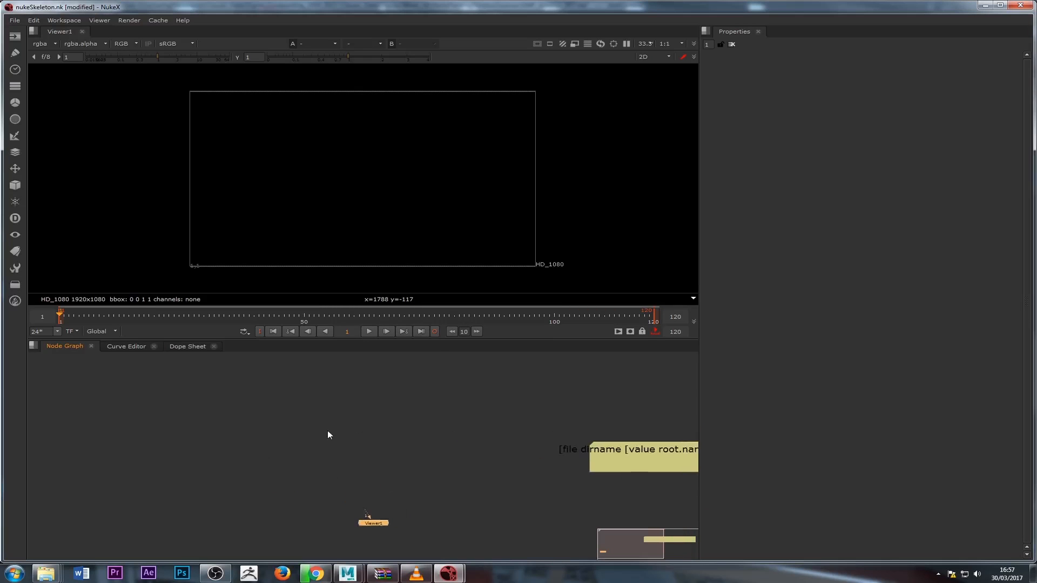
pyautogui.scroll(-1, 330, 438)
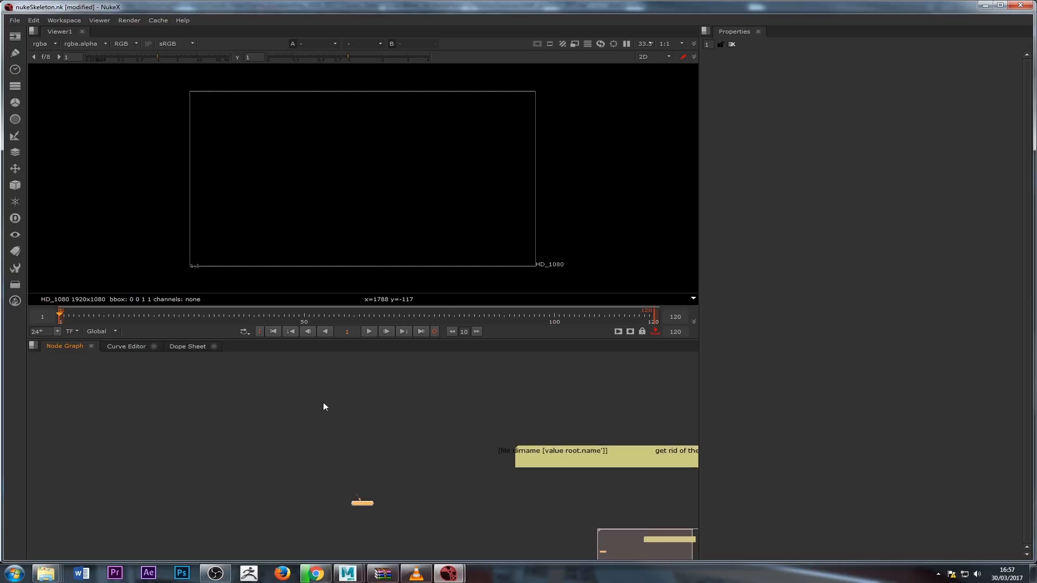
pyautogui.scroll(-1, 356, 418)
pyautogui.scroll(1, 370, 495)
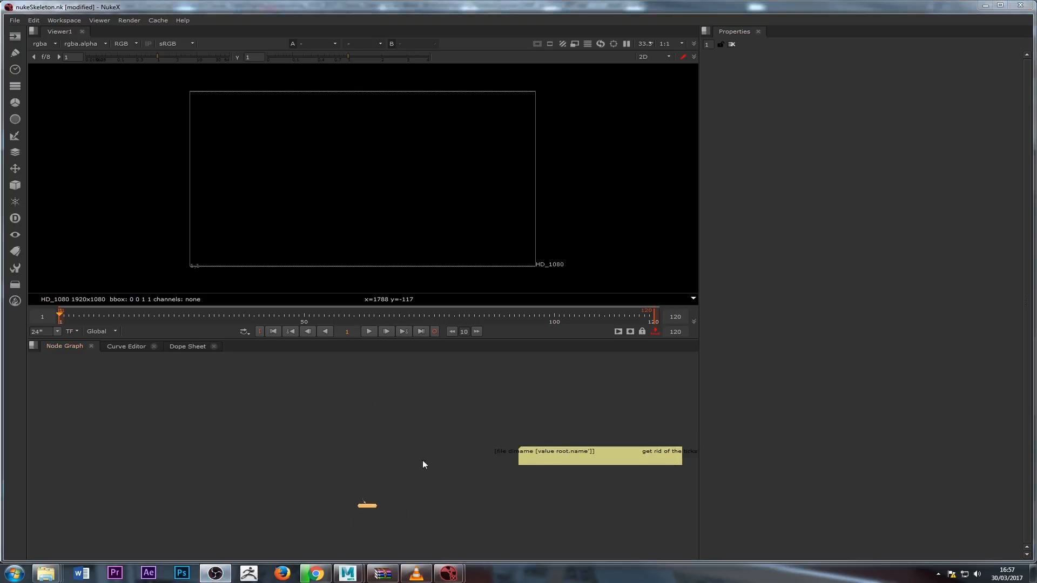
# Add a ReadGeo node in the empty area of the node graph and load landscapeGeo.abc from the 3DWork folder into it.
pyautogui.click(331, 477)
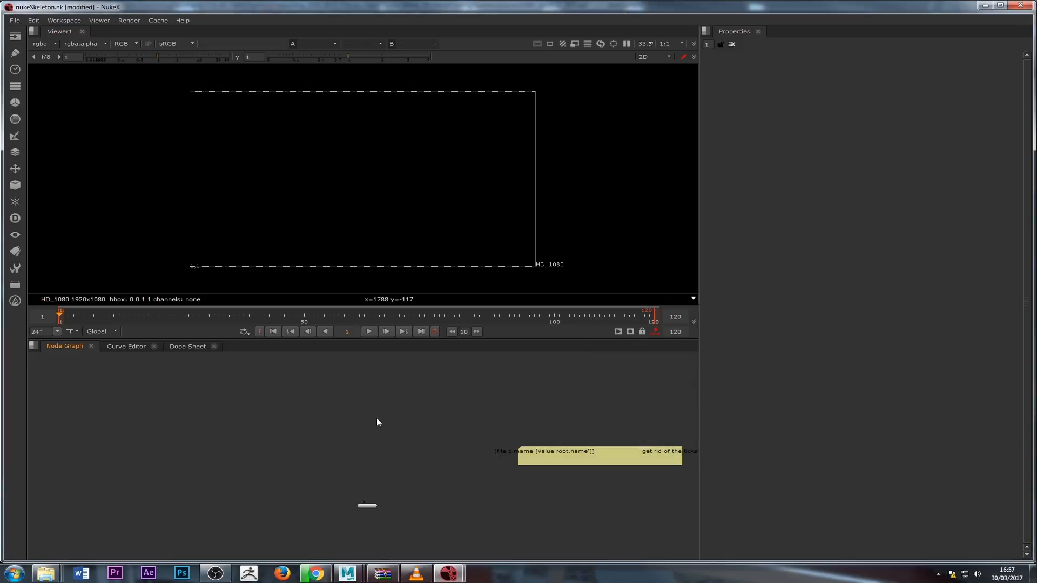
pyautogui.press('Tab')
pyautogui.write('real')
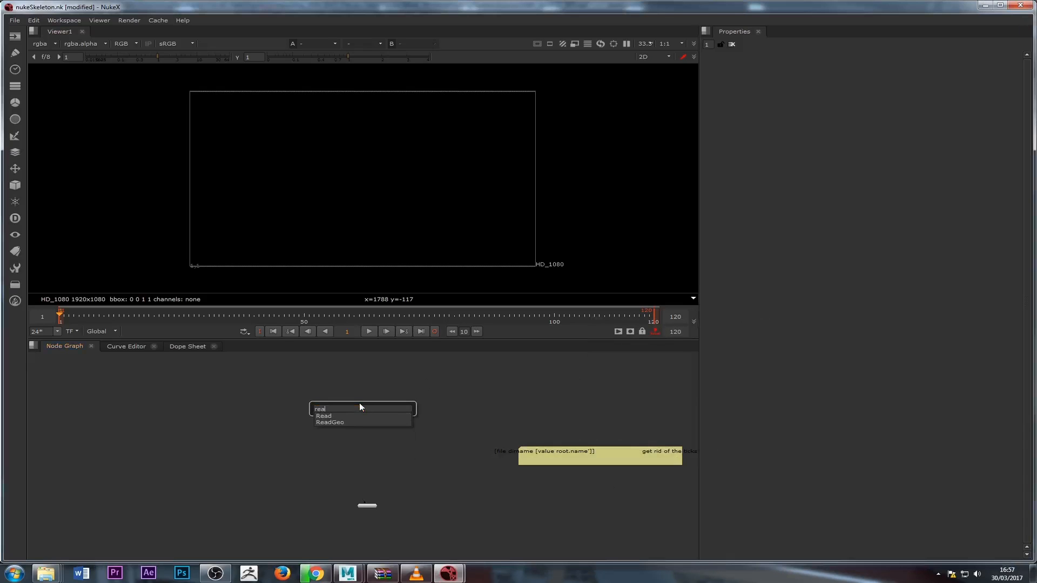
pyautogui.click(334, 422)
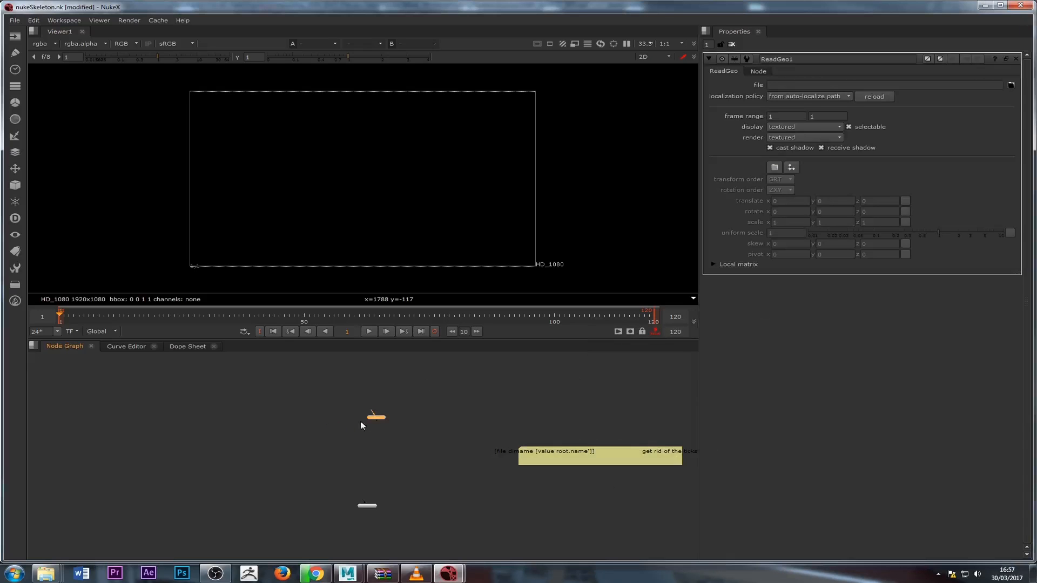
pyautogui.click(1011, 85)
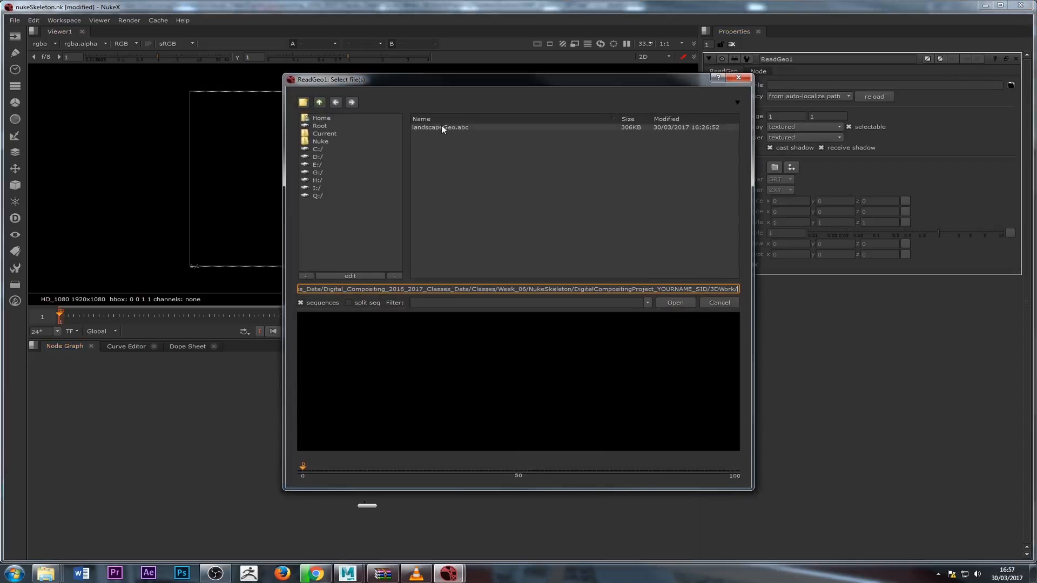
pyautogui.click(442, 127)
pyautogui.click(674, 303)
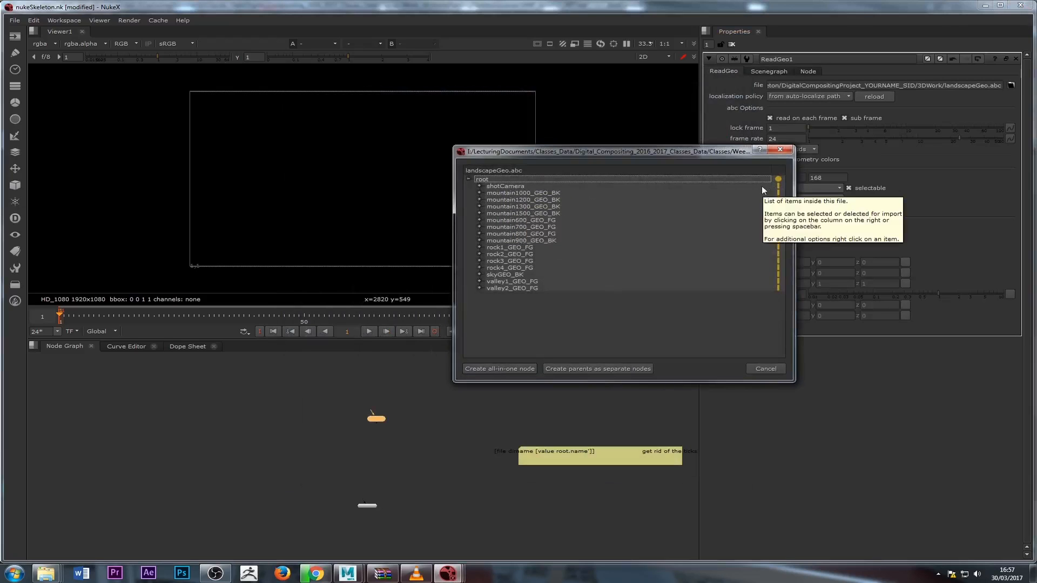
# Import only shotCamera and rock1_GEO_FG to rock4_GEO_FG from the Alembic file, creating the parents as separate nodes.
pyautogui.click(779, 179)
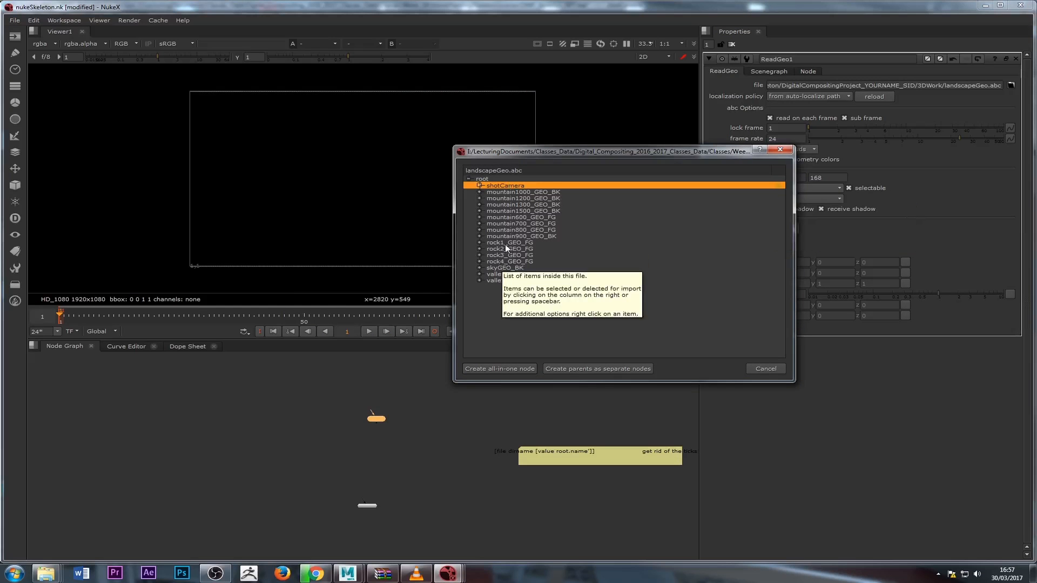
pyautogui.click(534, 242)
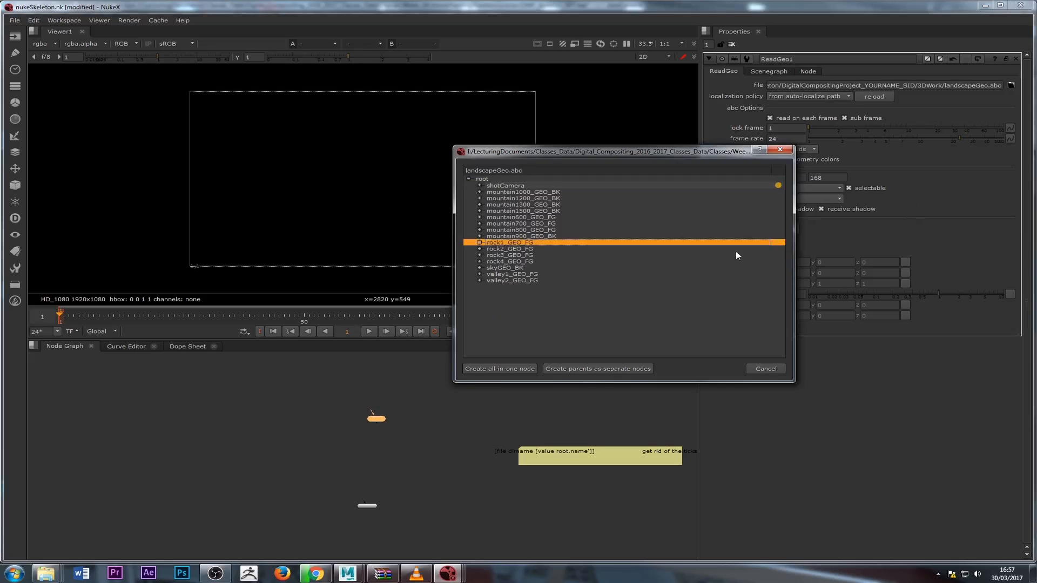
pyautogui.click(777, 243)
pyautogui.click(777, 250)
pyautogui.click(776, 257)
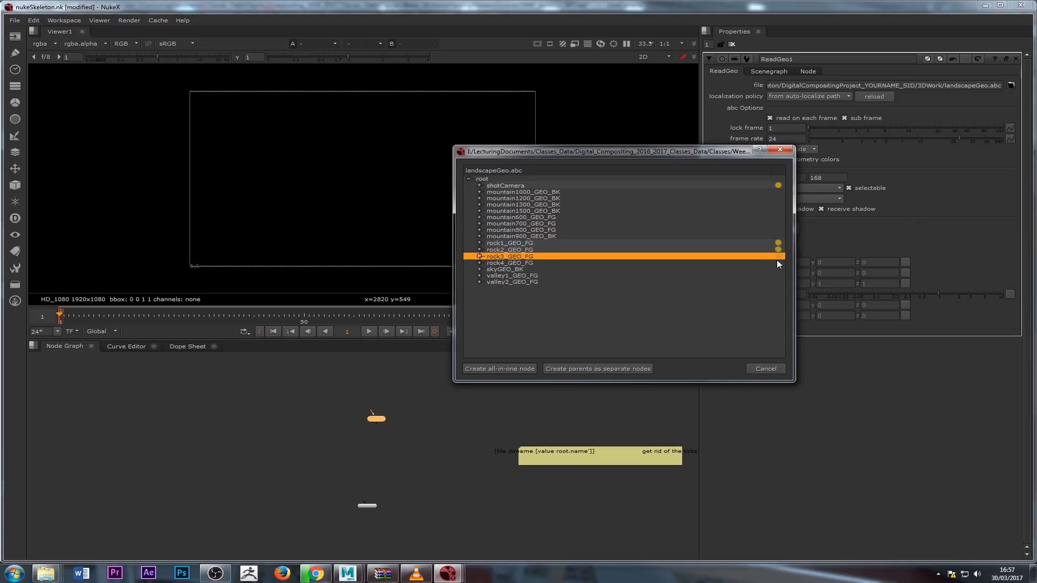
pyautogui.click(776, 264)
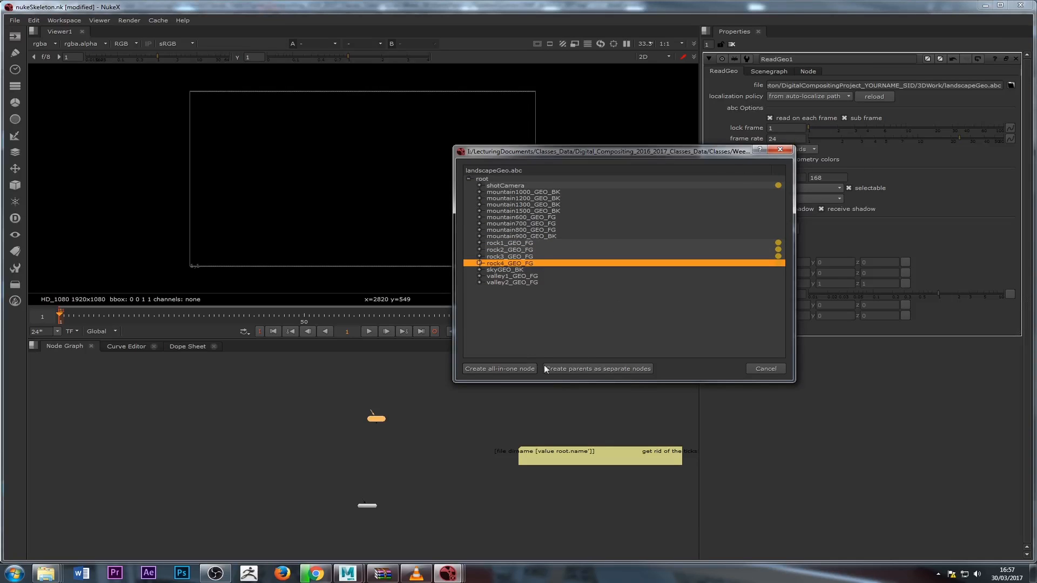
pyautogui.click(594, 368)
# Inspect the geometry of the four ReadGeo nodes one after another in the viewer, going through the row twice.
pyautogui.scroll(2, 424, 438)
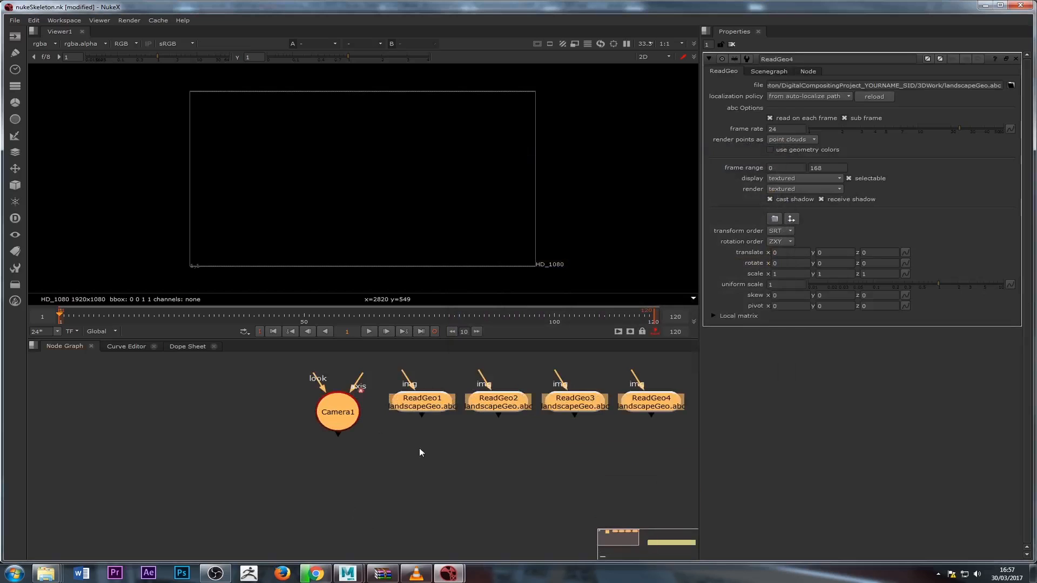
pyautogui.scroll(-1, 413, 447)
pyautogui.moveTo(414, 447); pyautogui.dragTo(361, 455, button='middle')
pyautogui.scroll(-2, 260, 424)
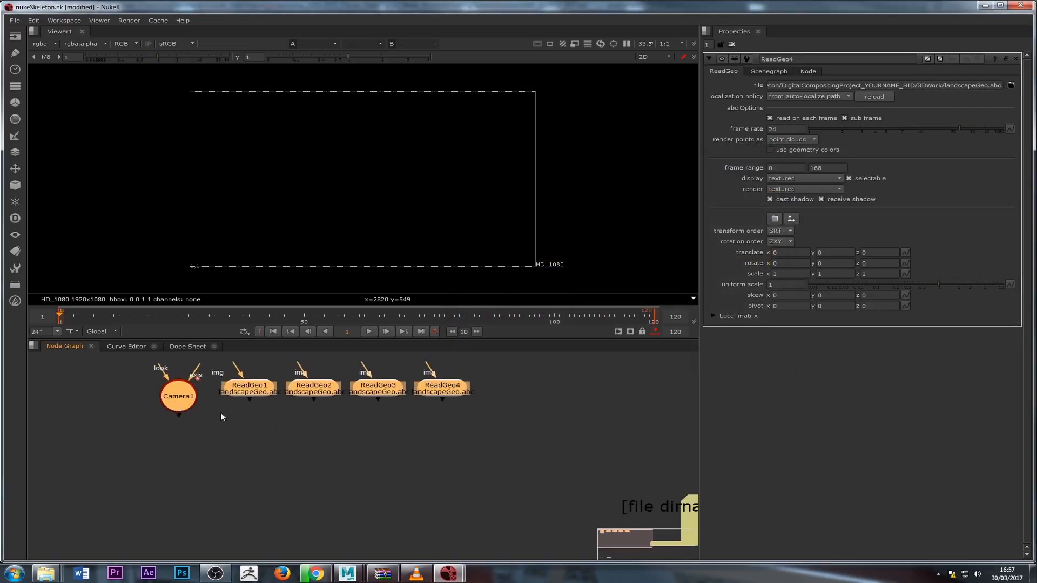
pyautogui.click(222, 411)
pyautogui.click(250, 392)
pyautogui.press('1')
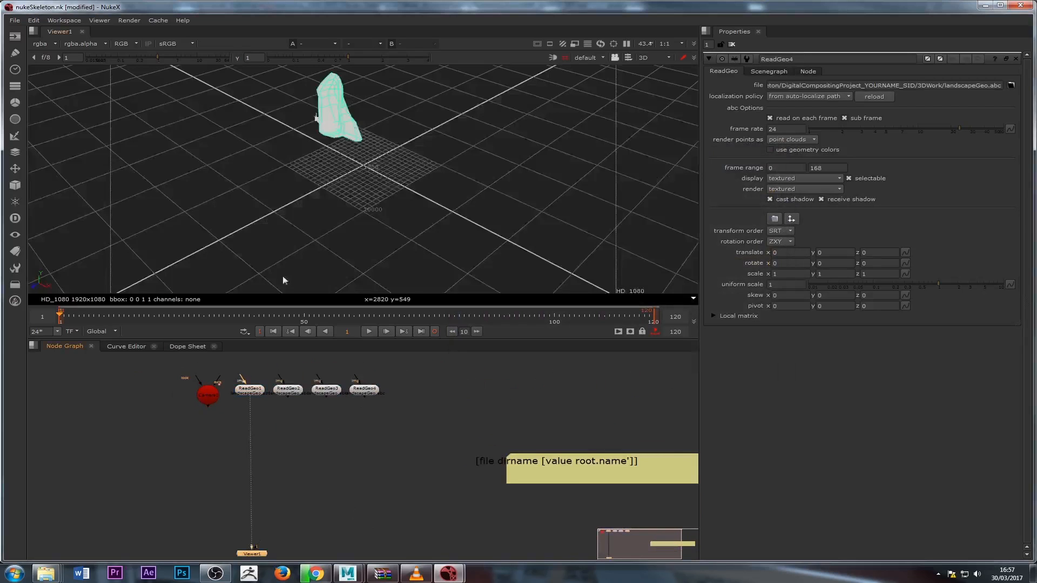
pyautogui.click(282, 393)
pyautogui.press('1')
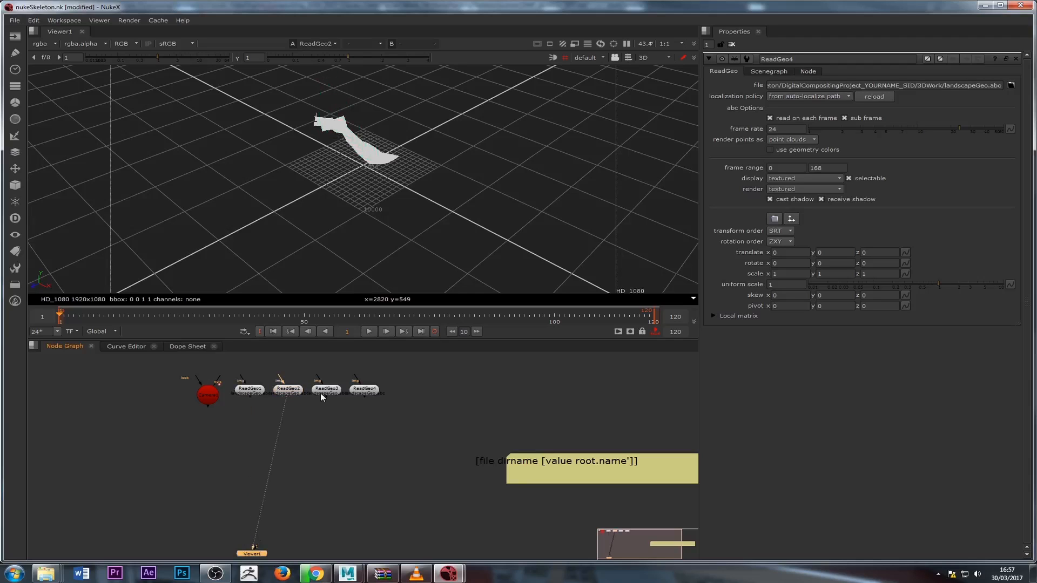
pyautogui.click(325, 391)
pyautogui.press('1')
pyautogui.click(356, 390)
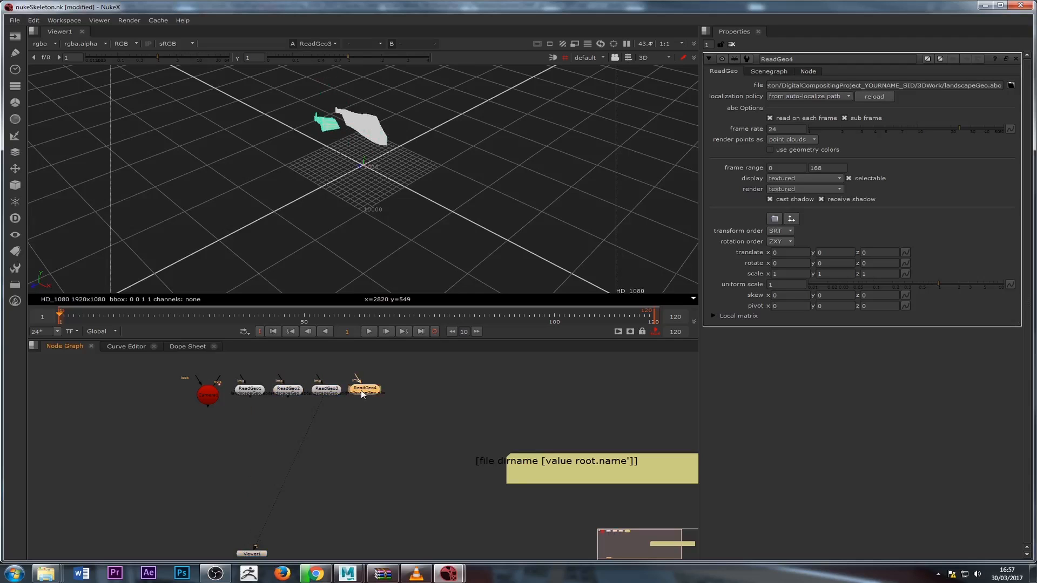
pyautogui.press('1')
pyautogui.click(247, 391)
pyautogui.press('1')
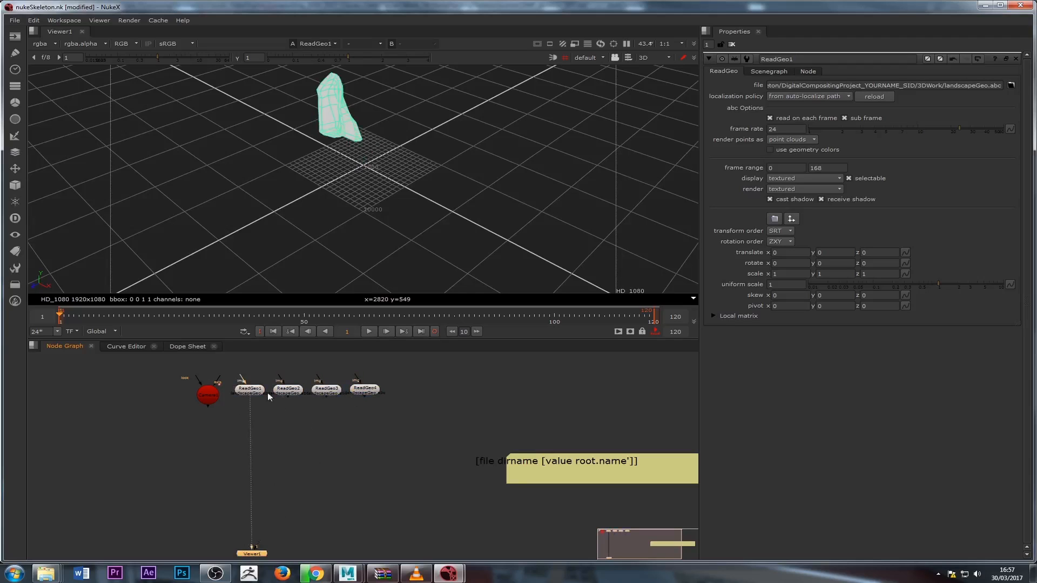
pyautogui.click(284, 393)
pyautogui.press('1')
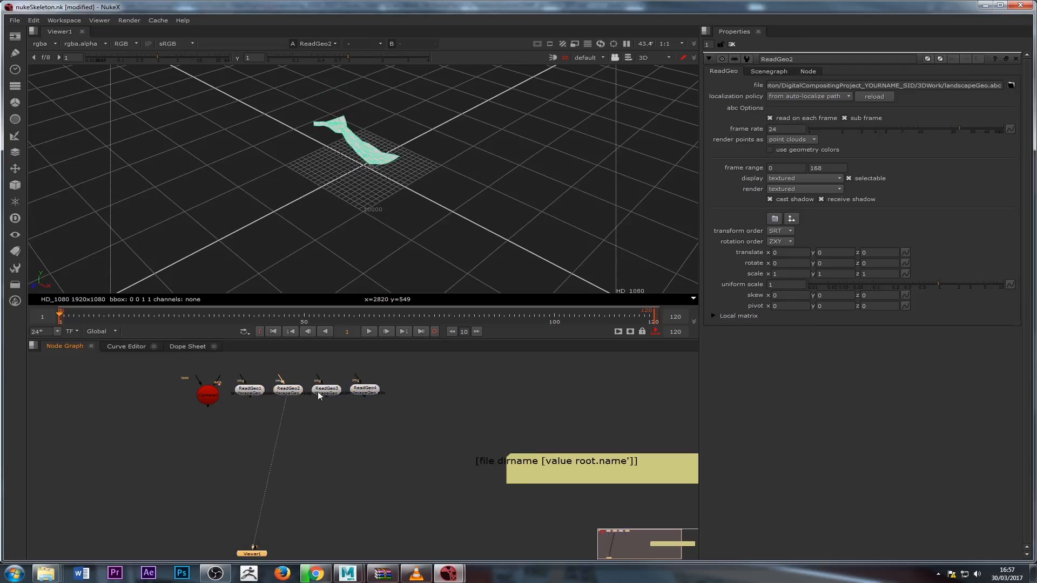
pyautogui.click(318, 391)
pyautogui.press('1')
pyautogui.click(356, 390)
pyautogui.press('1')
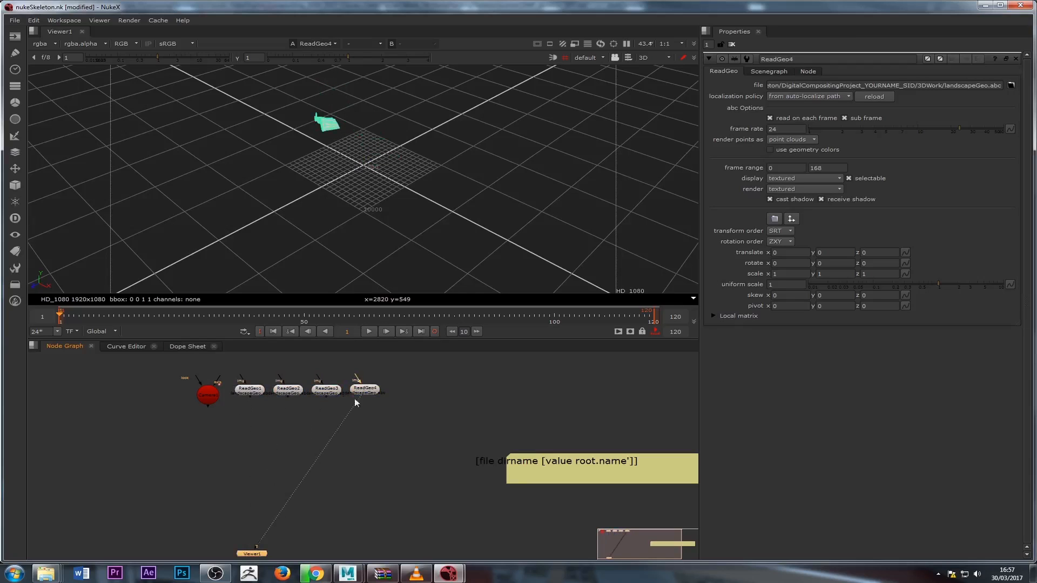
# Move the camera node well to the left of the row of ReadGeo nodes.
pyautogui.click(205, 401)
pyautogui.moveTo(212, 432); pyautogui.dragTo(343, 451, button='middle')
pyautogui.moveTo(335, 413); pyautogui.dragTo(217, 423)
pyautogui.scroll(-2, 312, 412)
pyautogui.moveTo(312, 416); pyautogui.dragTo(269, 434, button='middle')
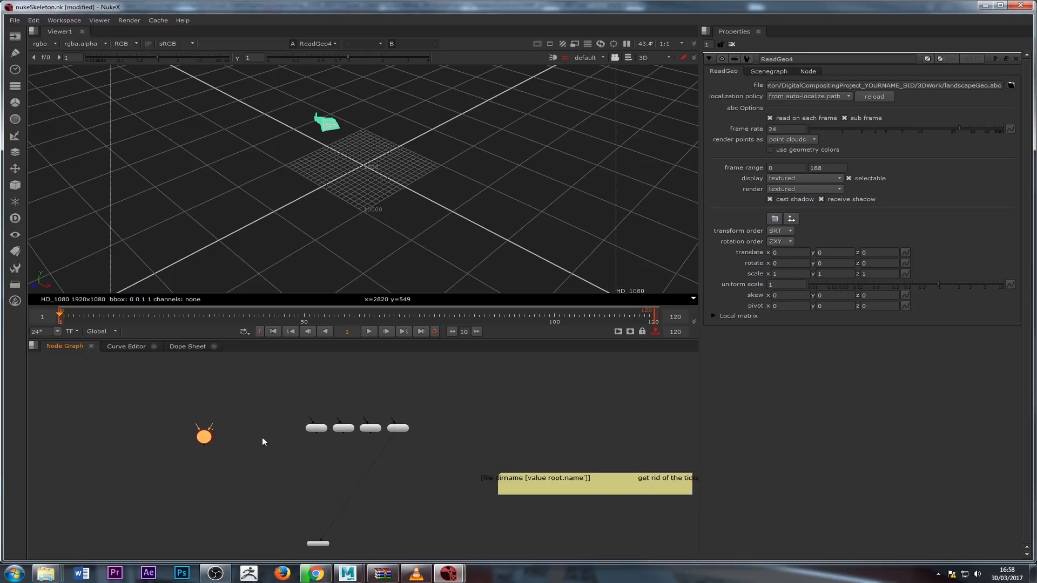
pyautogui.moveTo(204, 435); pyautogui.dragTo(173, 430)
pyautogui.moveTo(279, 411); pyautogui.dragTo(354, 429)
pyautogui.click(263, 446)
pyautogui.scroll(1, 280, 416)
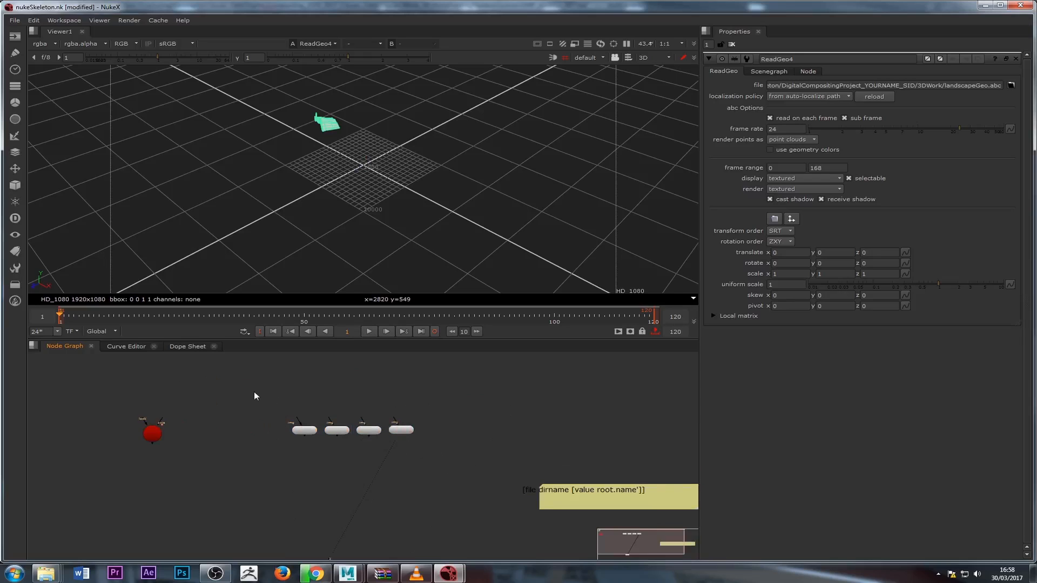
# Add a CheckerBoard node above the first ReadGeo node.
pyautogui.moveTo(254, 391); pyautogui.dragTo(286, 412, button='middle')
pyautogui.press('Tab')
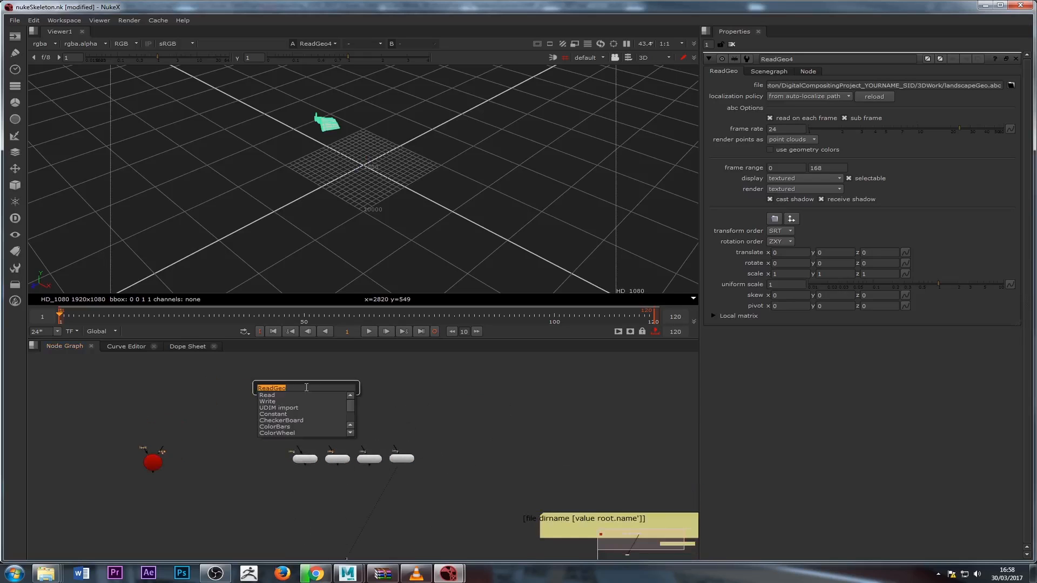
pyautogui.write('che')
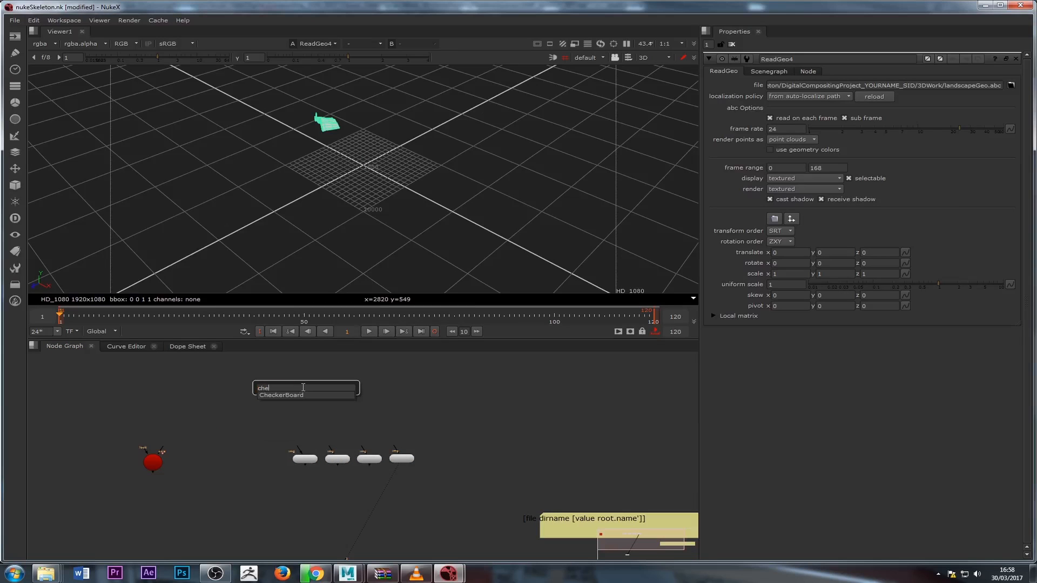
pyautogui.press('Return')
pyautogui.scroll(2, 312, 412)
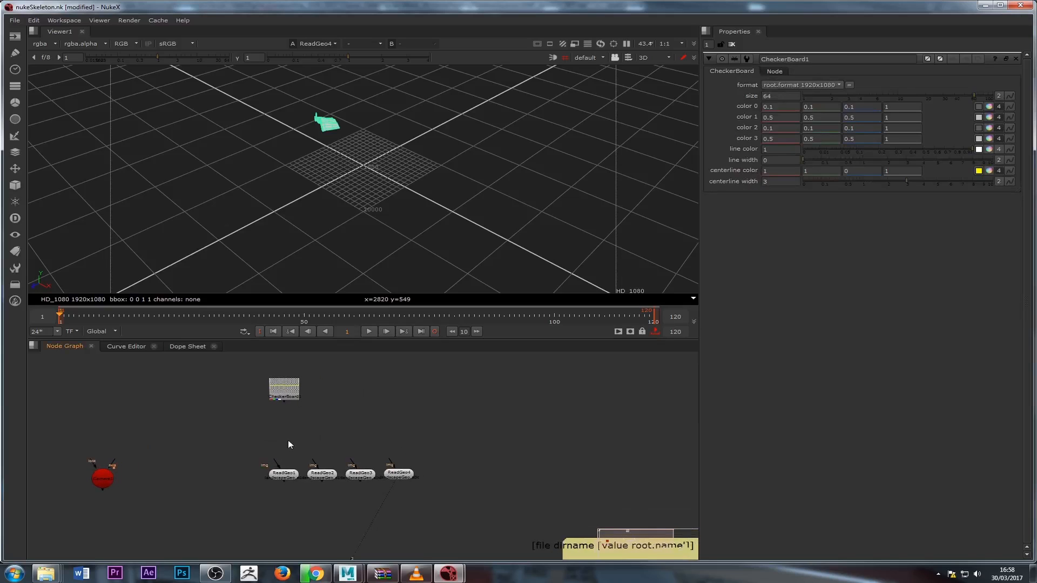
pyautogui.moveTo(277, 463); pyautogui.dragTo(281, 442)
pyautogui.click(282, 400)
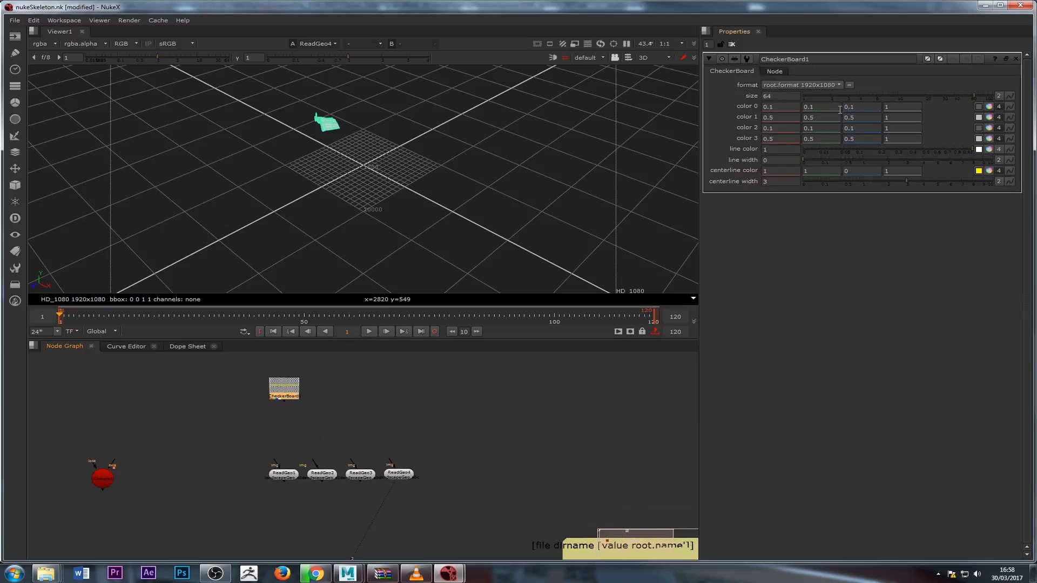
# Add an unconnected Project3D node between the checkerboard and the first ReadGeo node.
pyautogui.click(281, 435)
pyautogui.press('Tab')
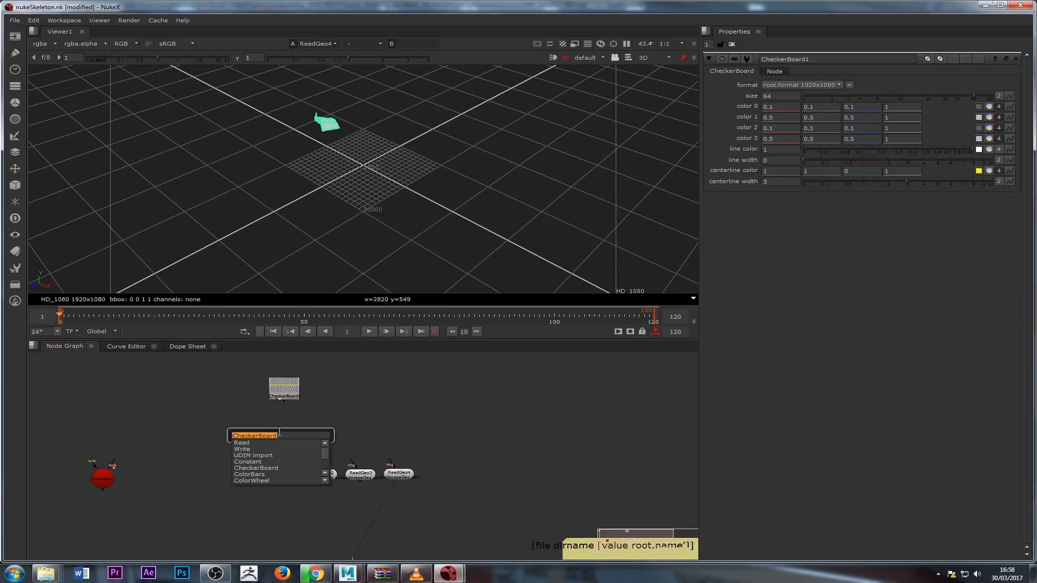
pyautogui.write('project3D')
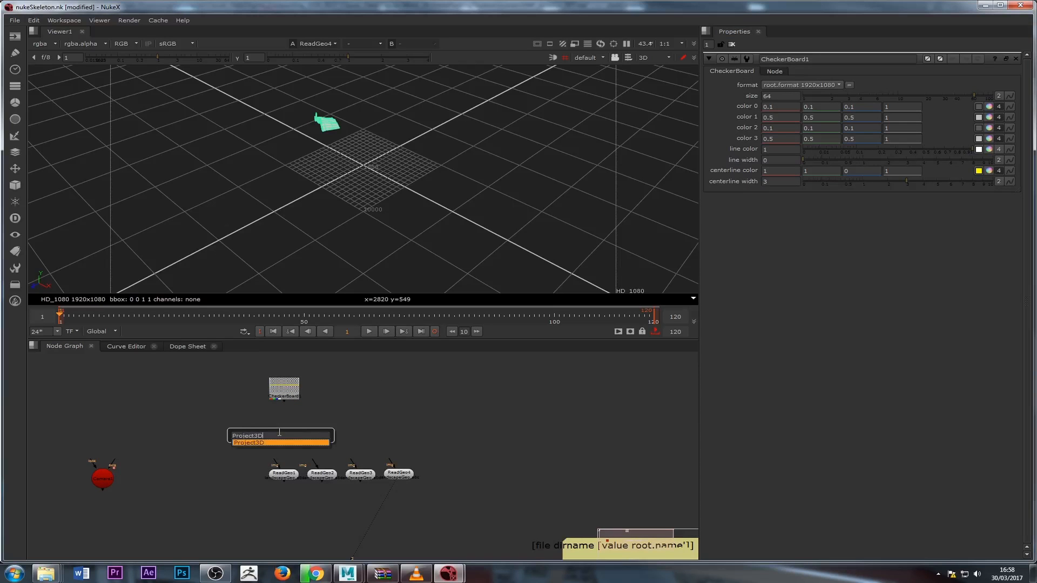
pyautogui.press('Return')
# Reposition the camera node below and to the left of the first ReadGeo node.
pyautogui.moveTo(95, 480); pyautogui.dragTo(101, 465)
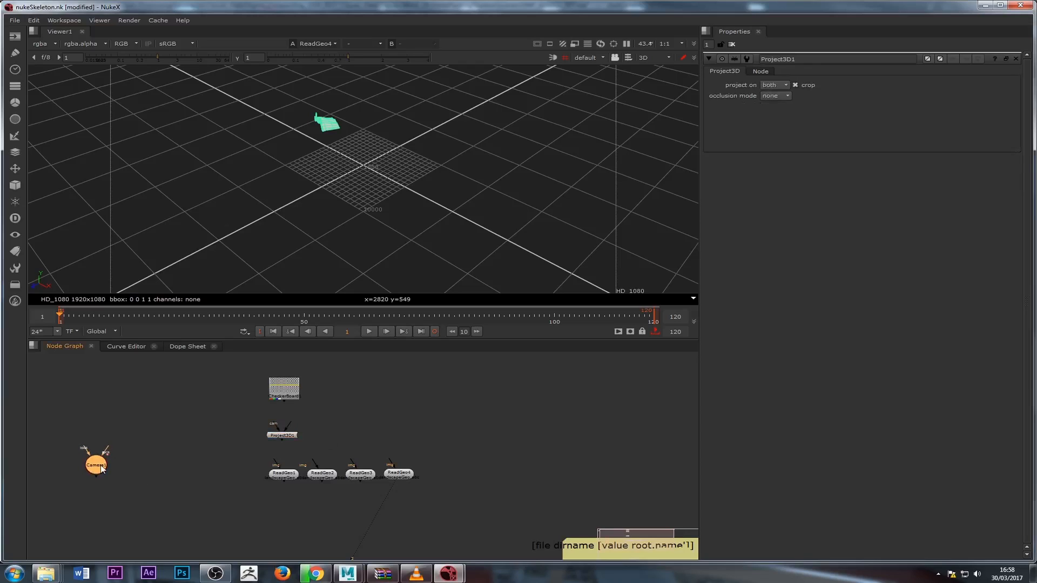
pyautogui.moveTo(200, 498); pyautogui.dragTo(207, 497, button='middle')
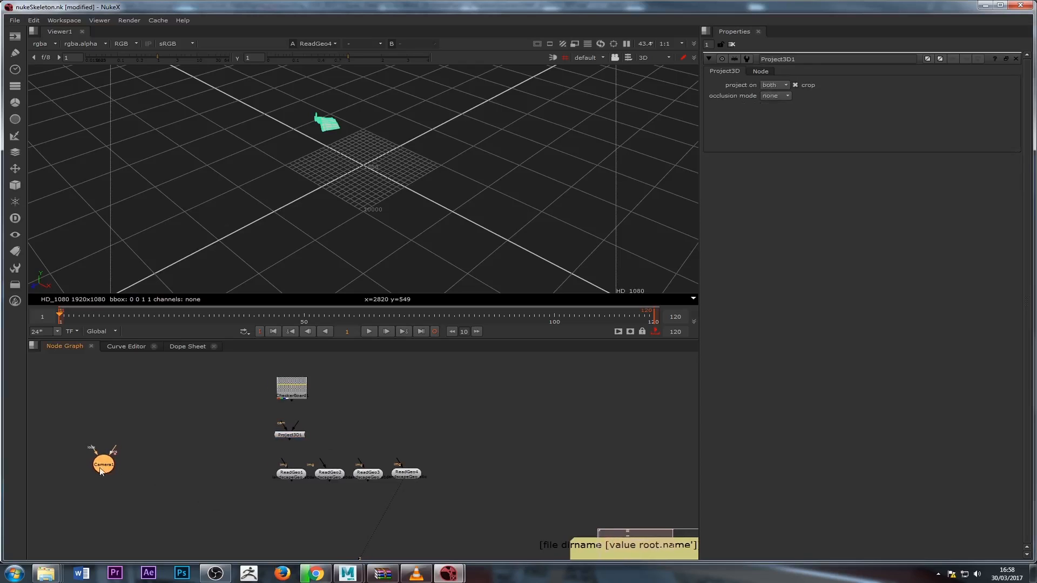
pyautogui.moveTo(101, 471); pyautogui.dragTo(174, 538)
pyautogui.moveTo(233, 524); pyautogui.dragTo(229, 493, button='middle')
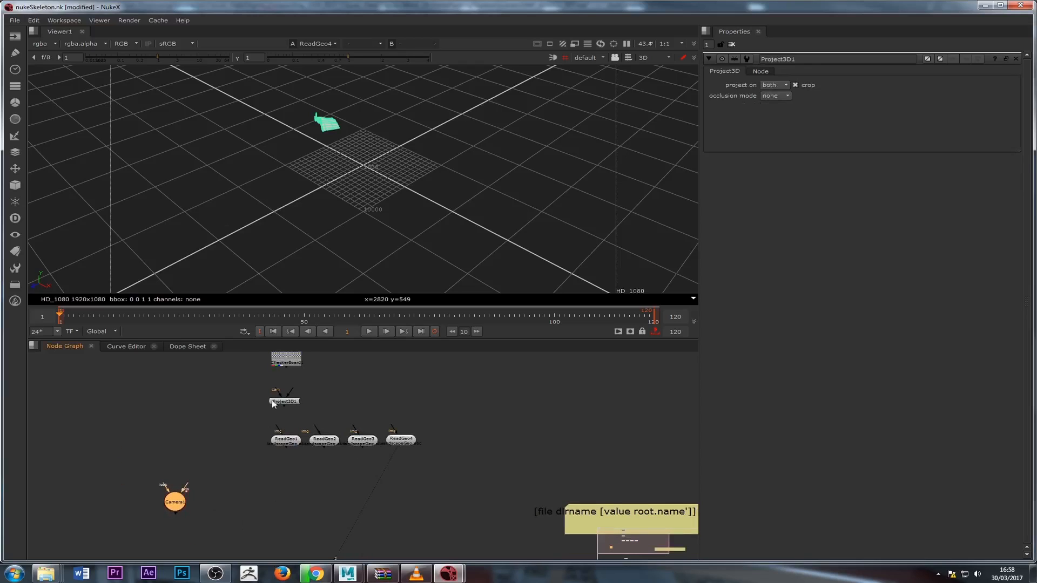
# Connect the Project3D node between the checkerboard and the first ReadGeo node, align it with them, and move the camera up level with the ReadGeo row.
pyautogui.moveTo(274, 404); pyautogui.dragTo(287, 374)
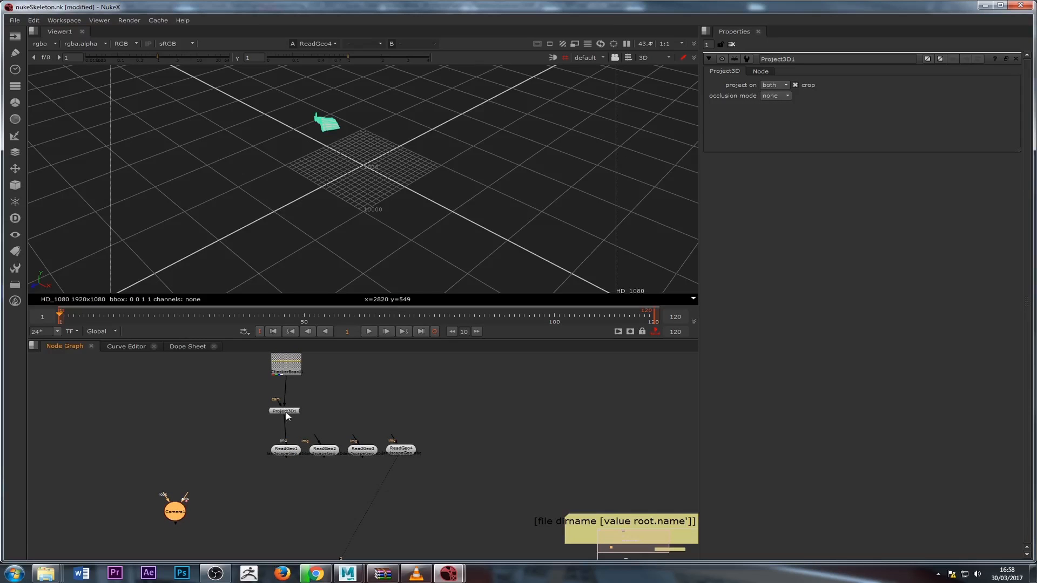
pyautogui.moveTo(286, 413); pyautogui.dragTo(283, 420)
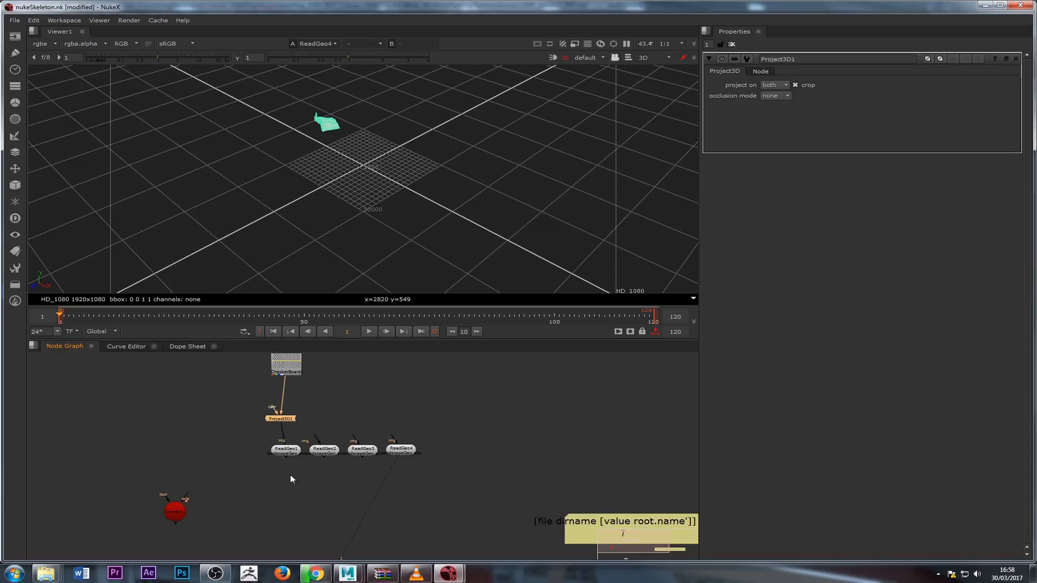
pyautogui.moveTo(170, 514); pyautogui.dragTo(144, 453)
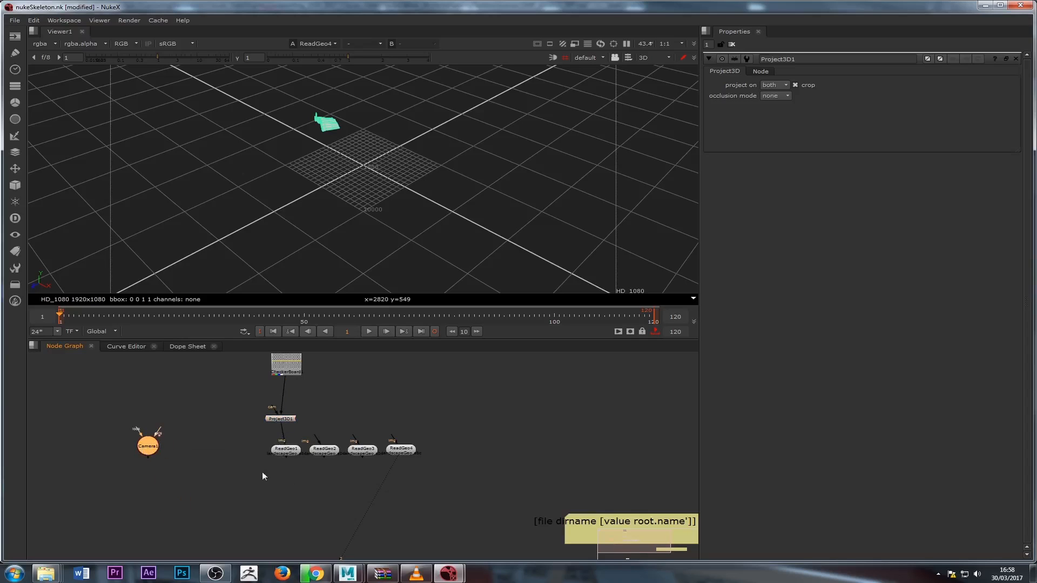
pyautogui.moveTo(291, 419); pyautogui.dragTo(296, 417)
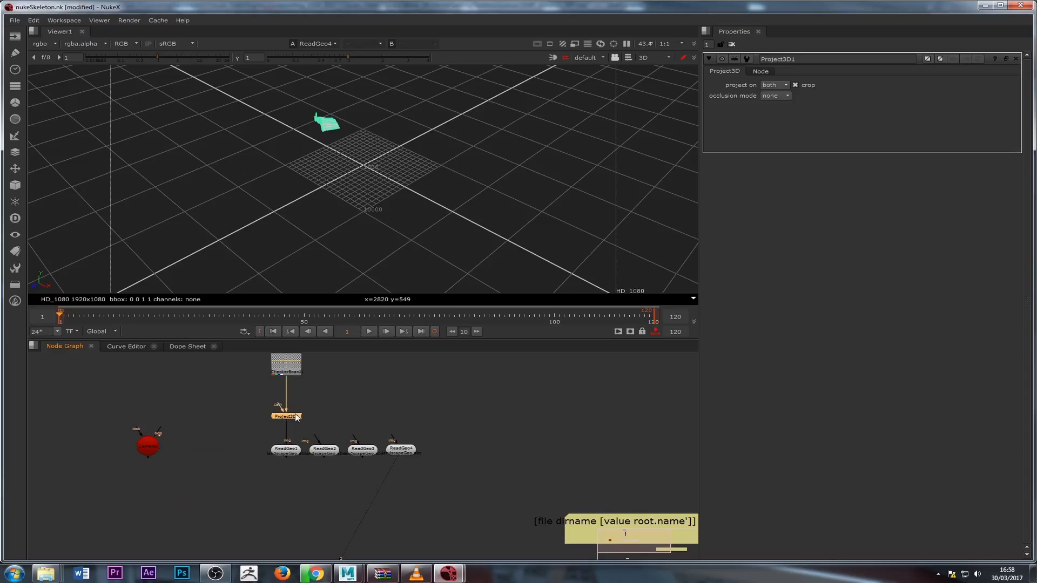
# Add an unconnected Scene node below the row of ReadGeo nodes.
pyautogui.moveTo(282, 487); pyautogui.dragTo(301, 495, button='middle')
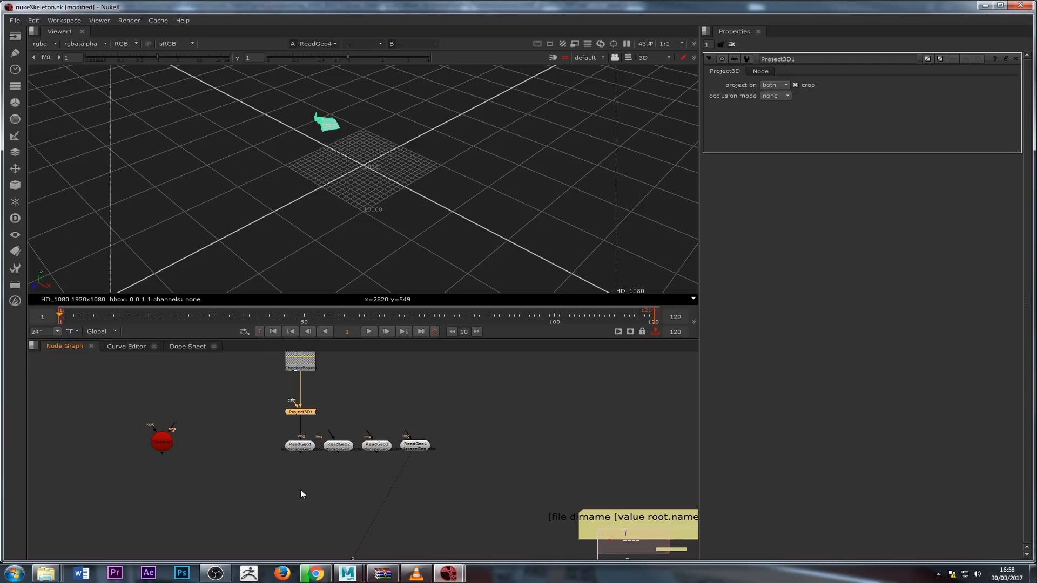
pyautogui.press('Tab')
pyautogui.write('sv')
pyautogui.press('BackSpace')
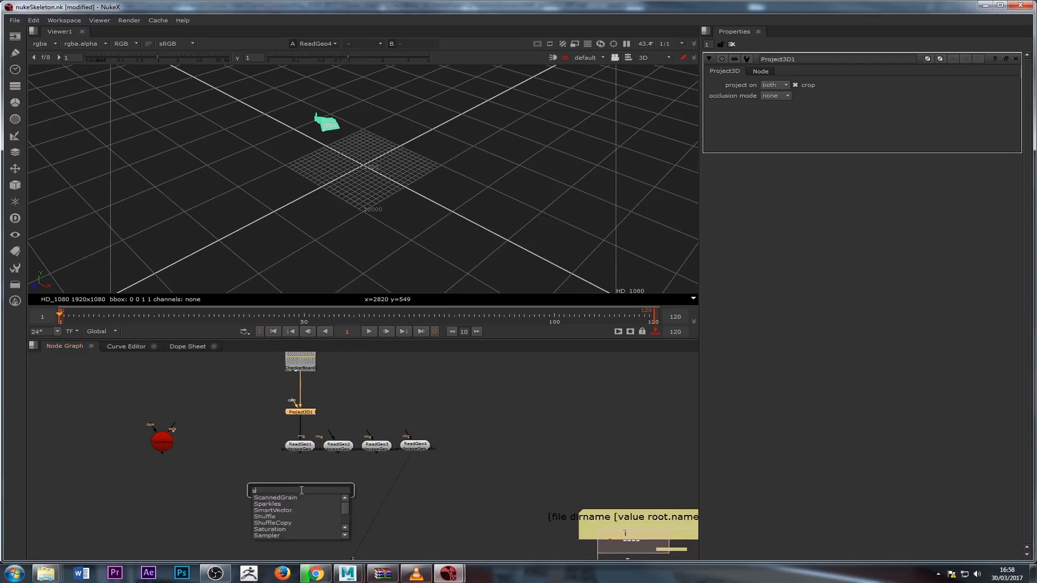
pyautogui.write('ce')
pyautogui.click(260, 497)
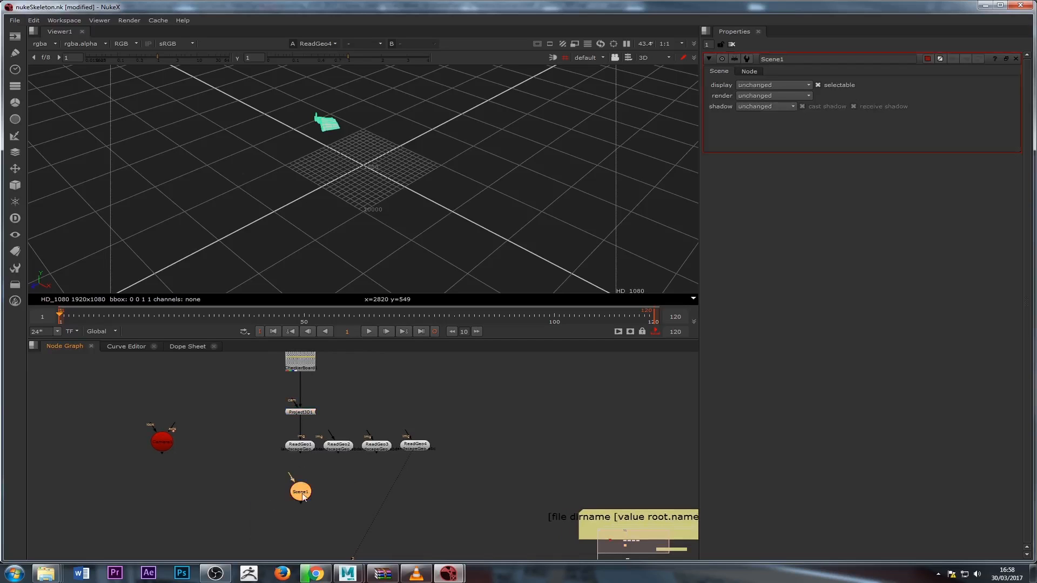
# Connect all four ReadGeo nodes to the Scene node and show the Scene in the viewer.
pyautogui.moveTo(302, 493); pyautogui.dragTo(301, 447)
pyautogui.moveTo(313, 506); pyautogui.dragTo(344, 449)
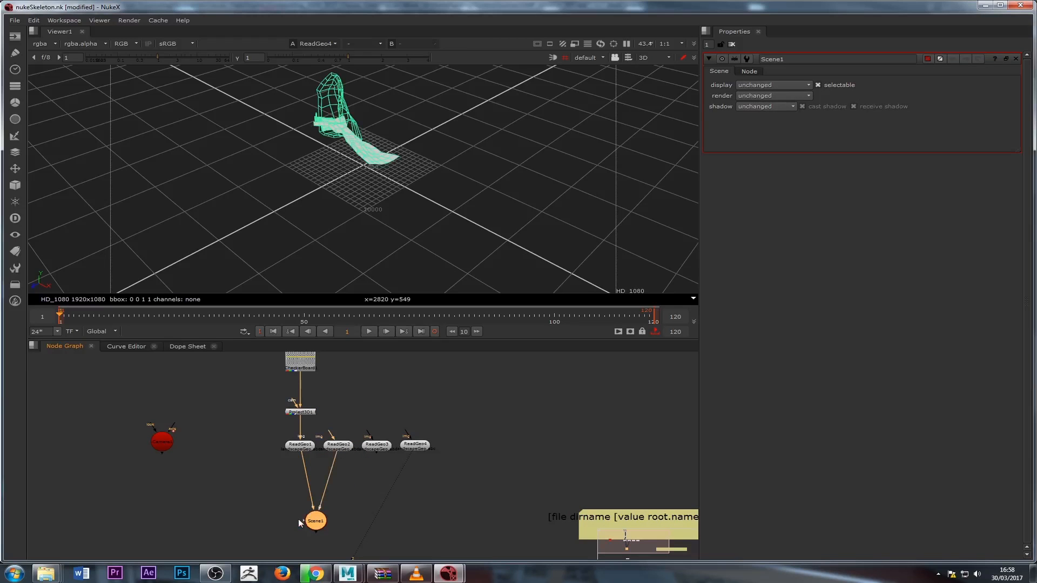
pyautogui.moveTo(303, 520); pyautogui.dragTo(378, 448)
pyautogui.moveTo(300, 520); pyautogui.dragTo(422, 453)
pyautogui.press('1')
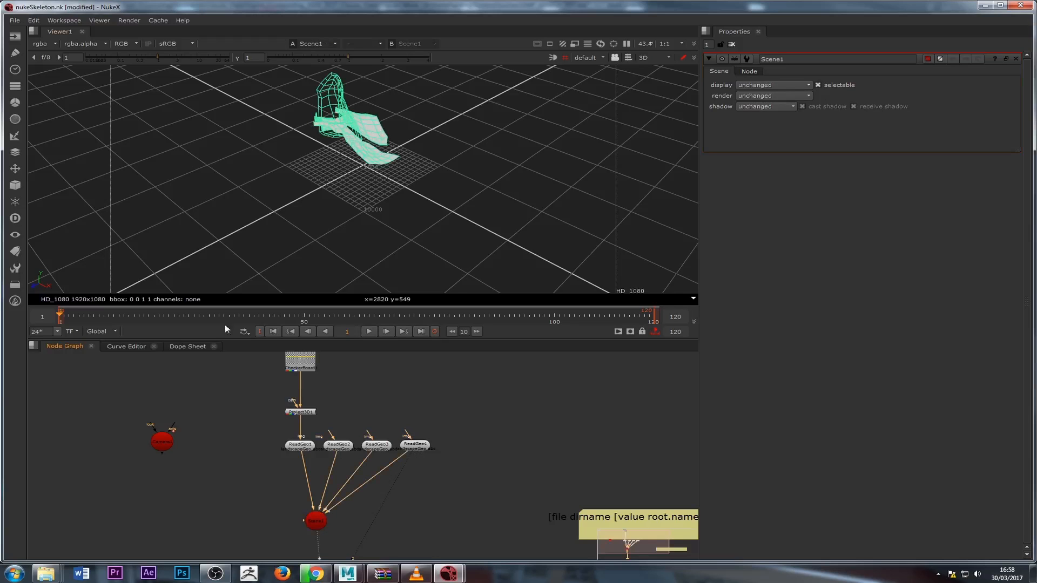
# Connect the camera to the Scene node and scrub to frame 44 to check it in the 3D view.
pyautogui.keyDown('ctrl'); pyautogui.moveTo(332, 183); pyautogui.dragTo(264, 381); pyautogui.keyUp('ctrl')
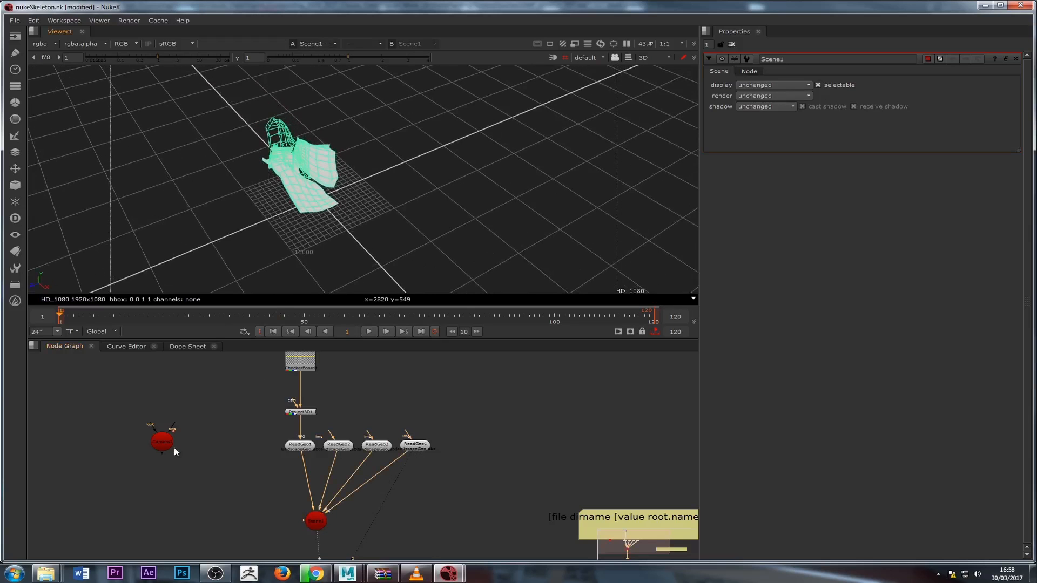
pyautogui.moveTo(163, 456); pyautogui.dragTo(311, 520)
pyautogui.keyDown('ctrl'); pyautogui.moveTo(383, 177); pyautogui.dragTo(223, 257); pyautogui.keyUp('ctrl')
pyautogui.moveTo(82, 316); pyautogui.dragTo(274, 319)
pyautogui.click(306, 445)
pyautogui.click(210, 440)
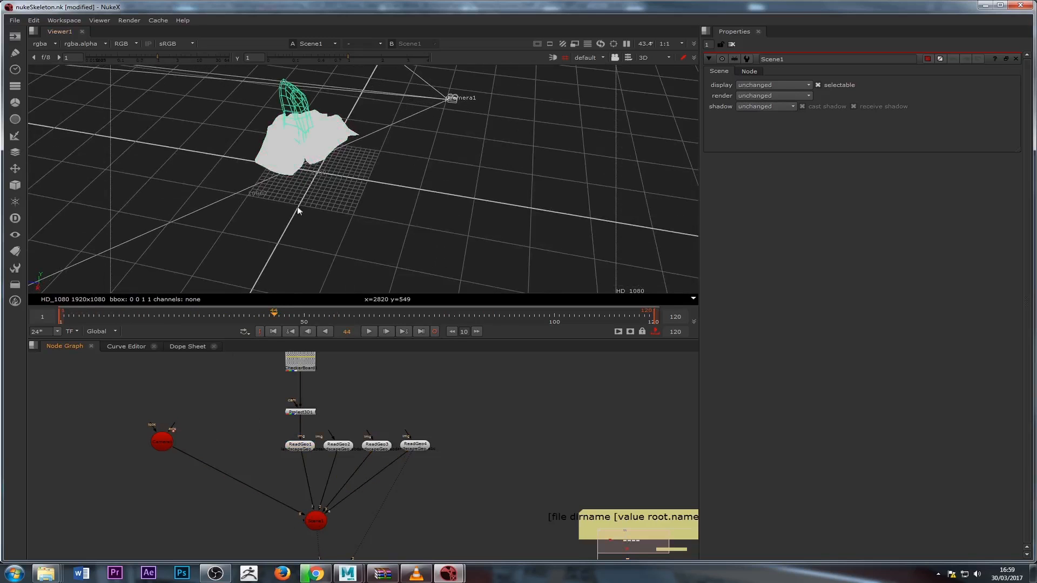
pyautogui.keyDown('ctrl'); pyautogui.moveTo(297, 207); pyautogui.dragTo(236, 102); pyautogui.keyUp('ctrl')
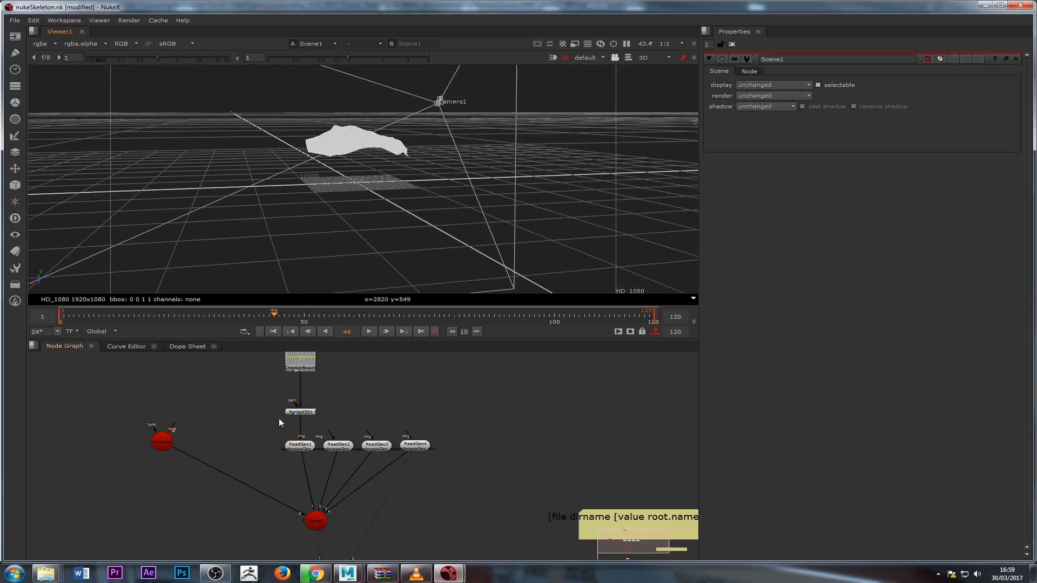
# Move the camera node down level with the Scene node, well clear of the ReadGeo nodes.
pyautogui.moveTo(271, 420); pyautogui.dragTo(288, 458, button='middle')
pyautogui.click(317, 397)
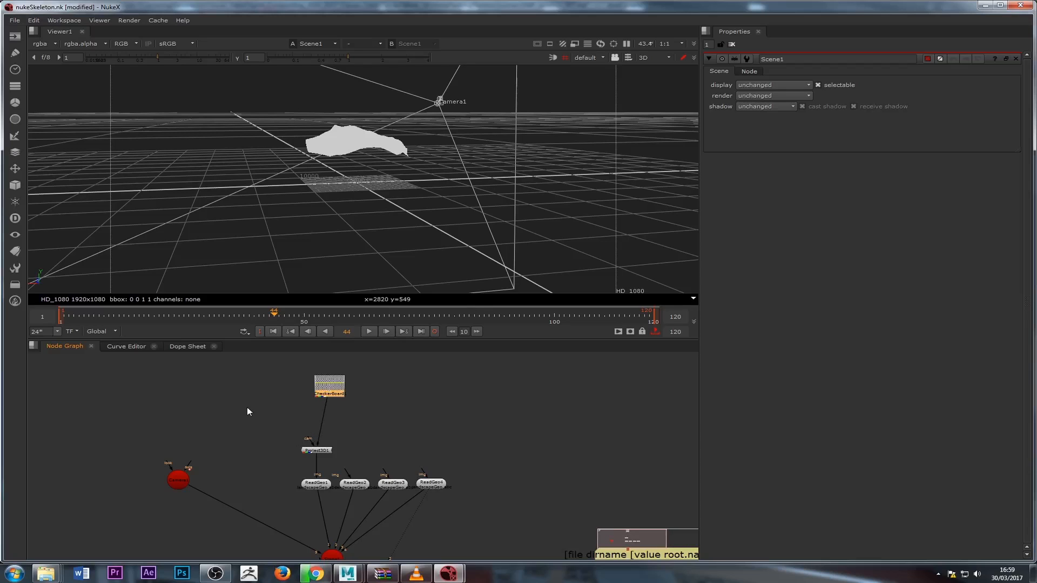
pyautogui.moveTo(182, 480); pyautogui.dragTo(155, 536)
pyautogui.scroll(-3, 254, 449)
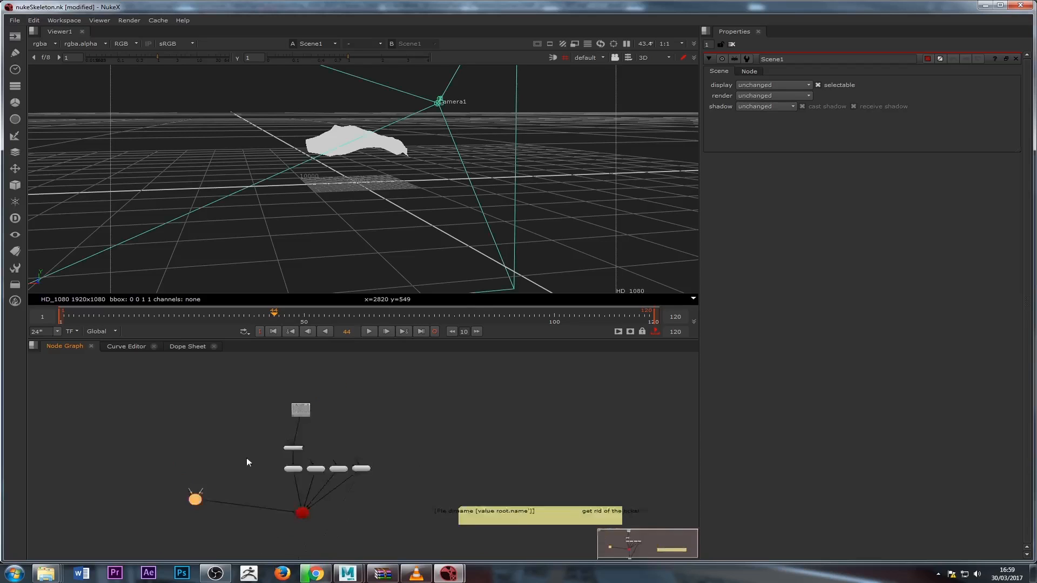
pyautogui.scroll(2, 211, 497)
pyautogui.moveTo(209, 498); pyautogui.dragTo(235, 456, button='middle')
pyautogui.moveTo(214, 458); pyautogui.dragTo(188, 478)
# Connect the Project3D node's cam input to the camera and scrub back past the start to preview the checkerboard projection.
pyautogui.scroll(2, 232, 443)
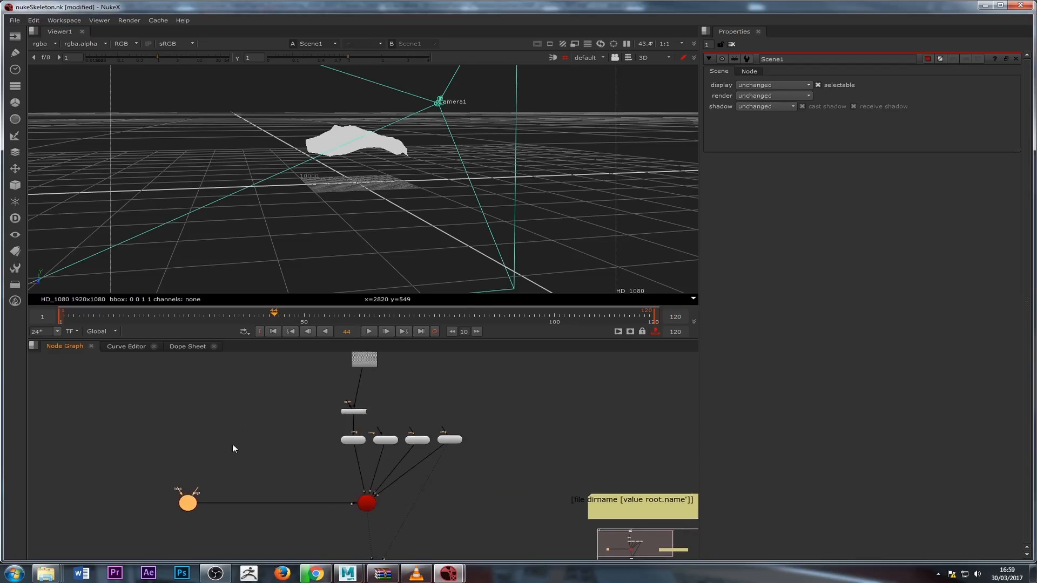
pyautogui.scroll(2, 332, 409)
pyautogui.moveTo(357, 404); pyautogui.dragTo(198, 503)
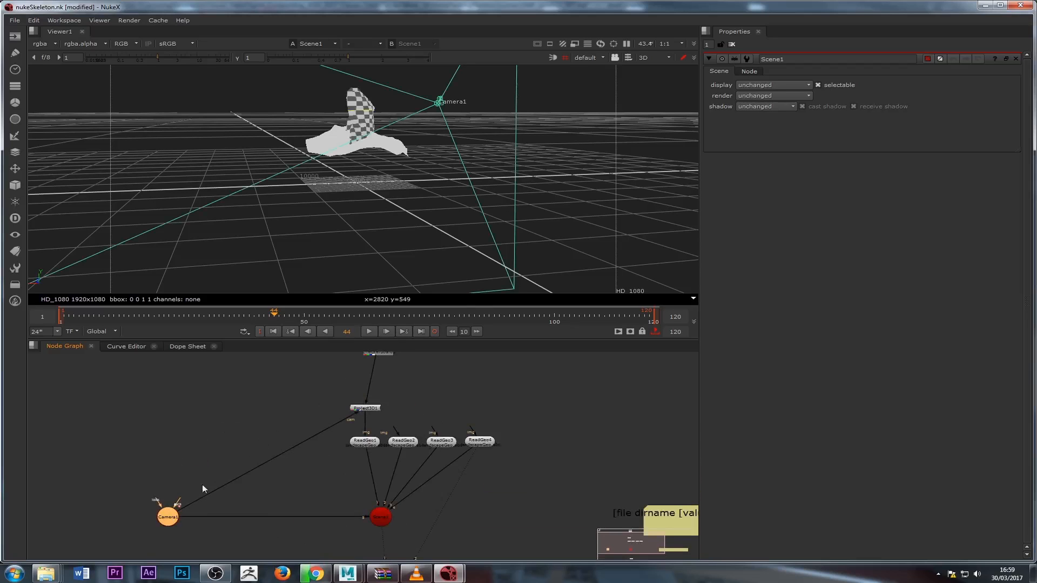
pyautogui.click(64, 314)
pyautogui.moveTo(79, 323); pyautogui.dragTo(5, 379)
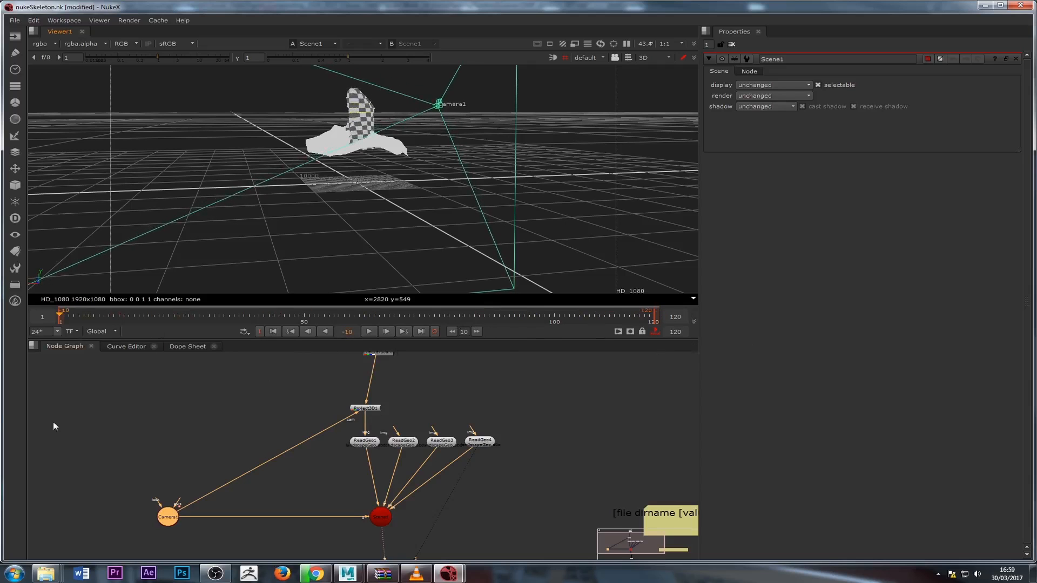
# Disconnect the Project3D node's cam input from the camera and place the camera closer to the Scene node, roughly level with it.
pyautogui.scroll(-2, 286, 440)
pyautogui.moveTo(243, 480); pyautogui.dragTo(282, 438, button='middle')
pyautogui.scroll(3, 282, 437)
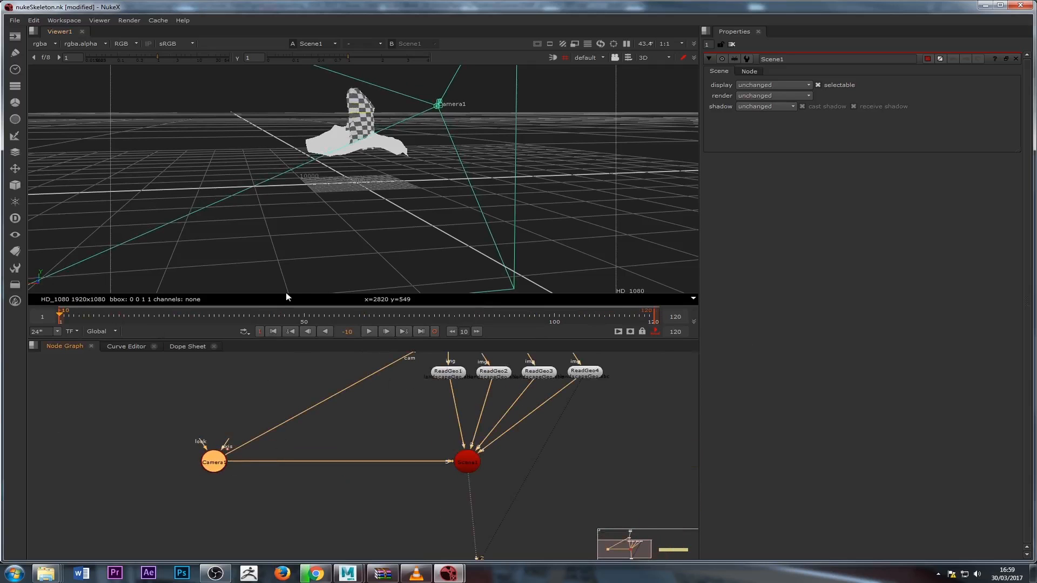
pyautogui.scroll(-2, 227, 415)
pyautogui.moveTo(227, 414); pyautogui.dragTo(300, 426, button='middle')
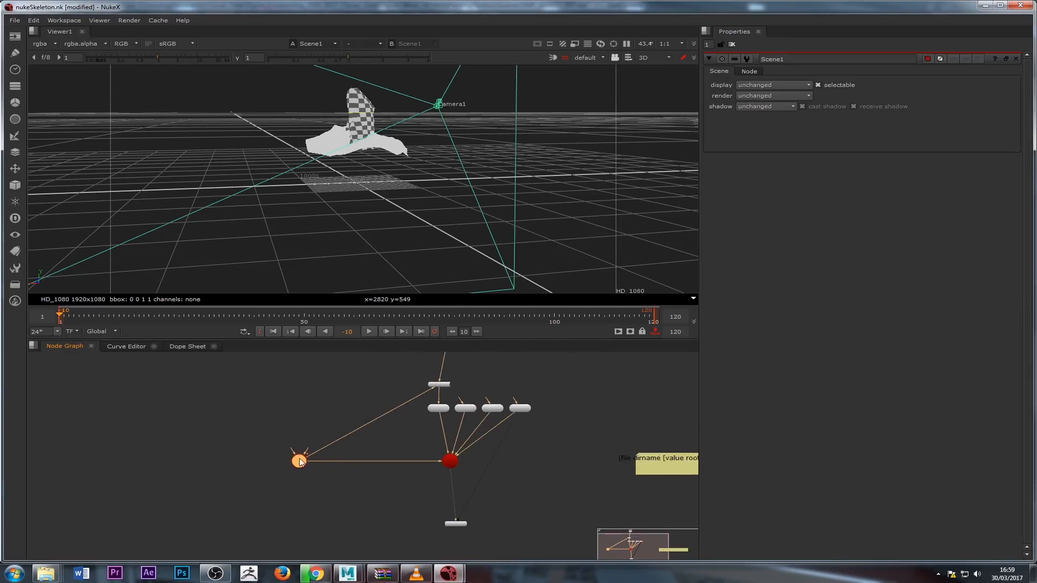
pyautogui.moveTo(300, 463); pyautogui.dragTo(196, 419)
pyautogui.scroll(2, 311, 413)
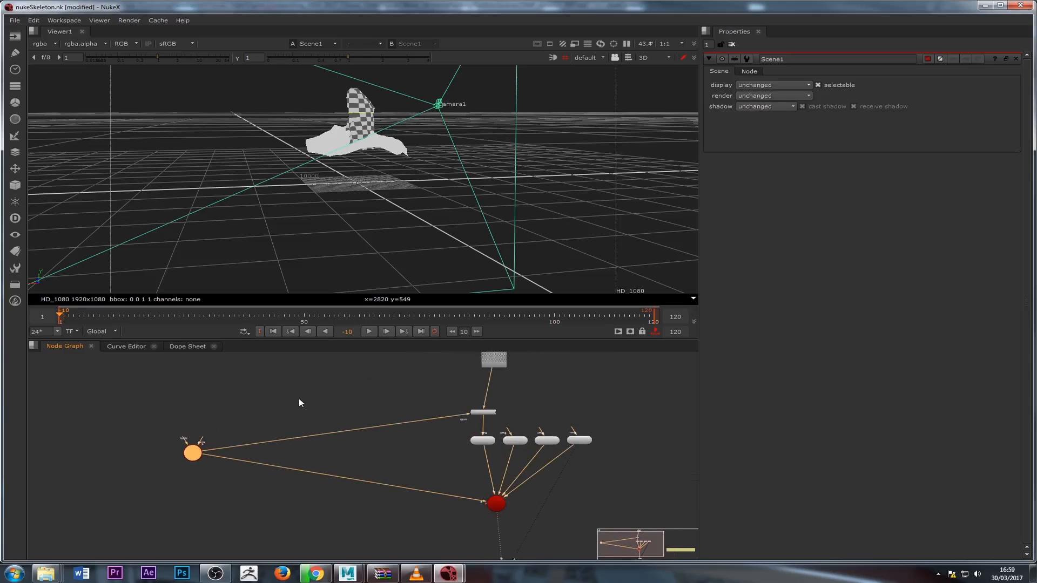
pyautogui.moveTo(193, 452); pyautogui.dragTo(310, 415)
pyautogui.moveTo(468, 416); pyautogui.dragTo(378, 416)
pyautogui.moveTo(305, 419); pyautogui.dragTo(327, 500)
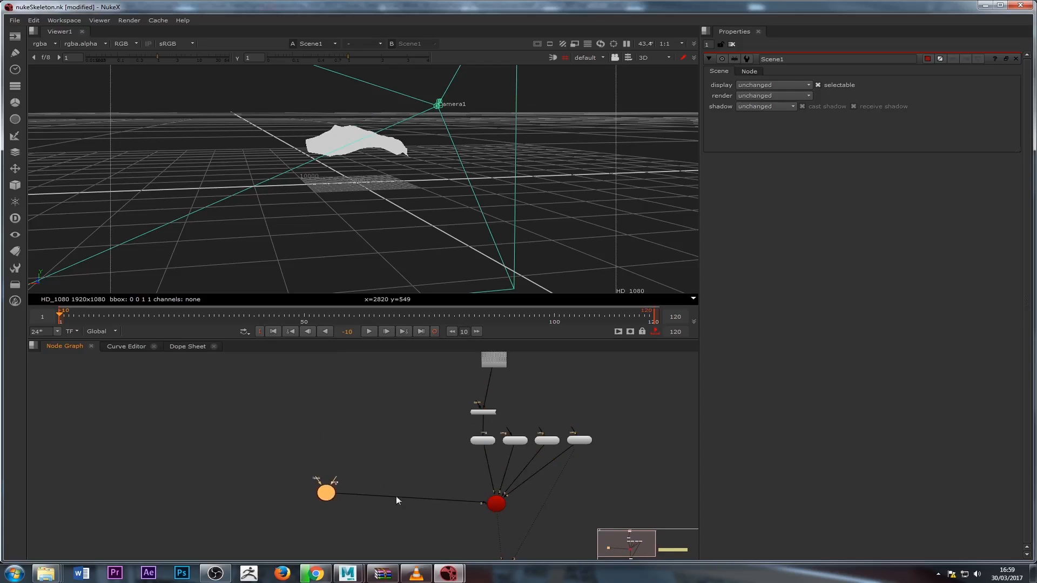
# Rename the camera node as shotCamera.
pyautogui.scroll(3, 336, 459)
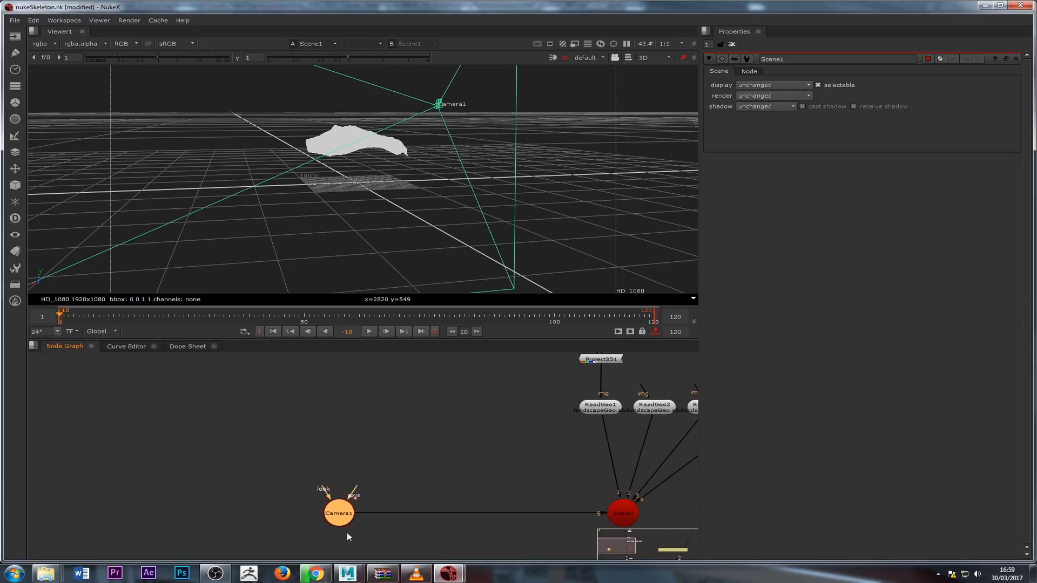
pyautogui.doubleClick(344, 517)
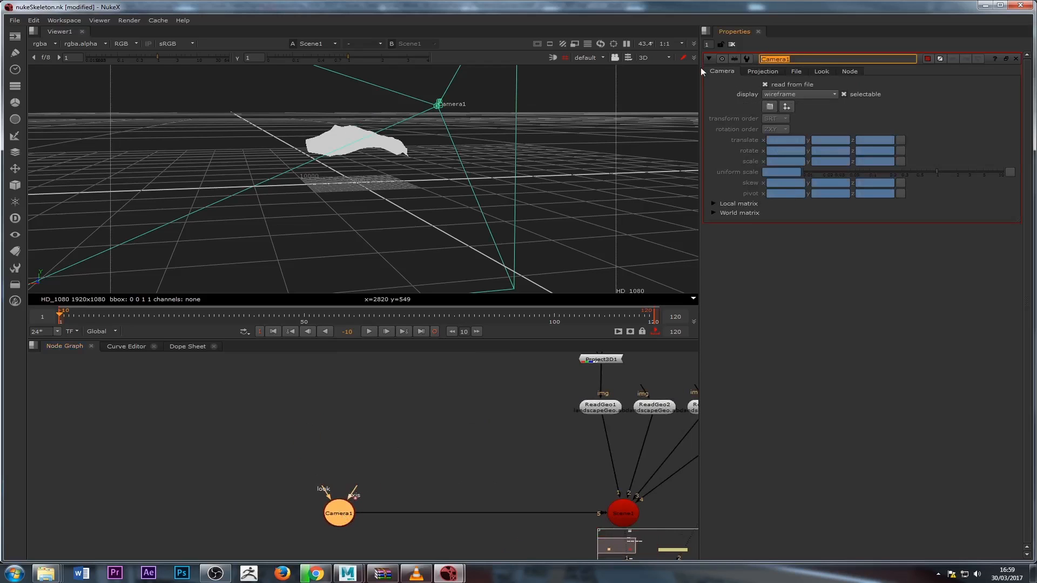
pyautogui.write('shotCamera')
pyautogui.press('Return')
pyautogui.click(305, 409)
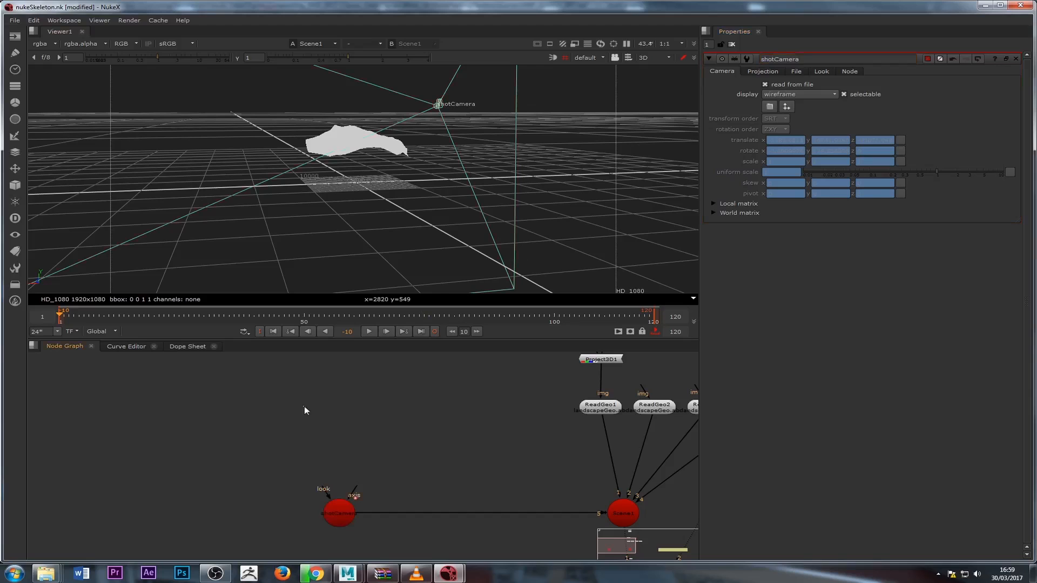
# Set both the node tile color and the 3D viewer color of shotCamera to pure green.
pyautogui.click(347, 506)
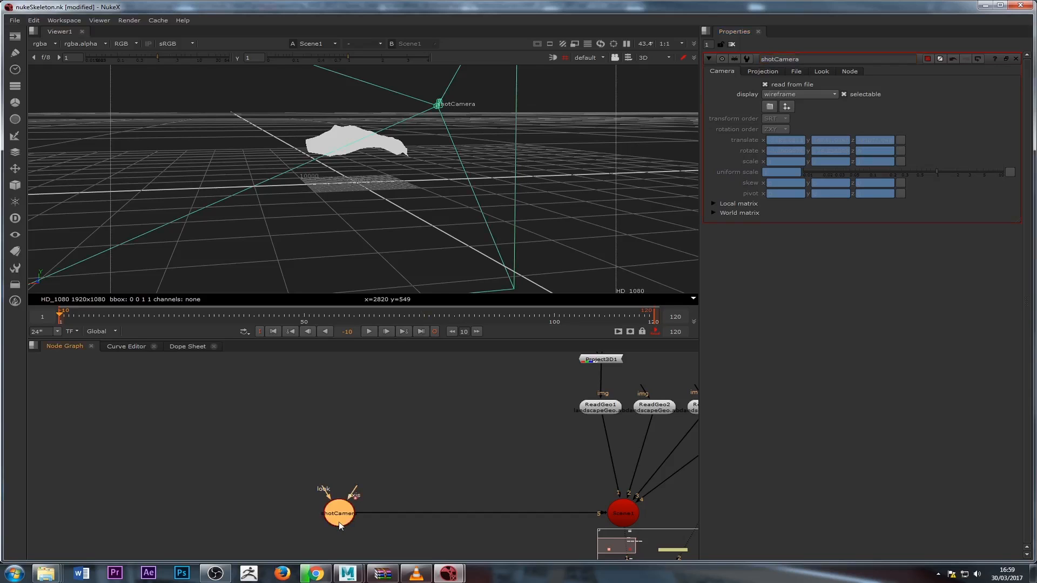
pyautogui.click(925, 60)
pyautogui.moveTo(910, 198); pyautogui.dragTo(903, 157)
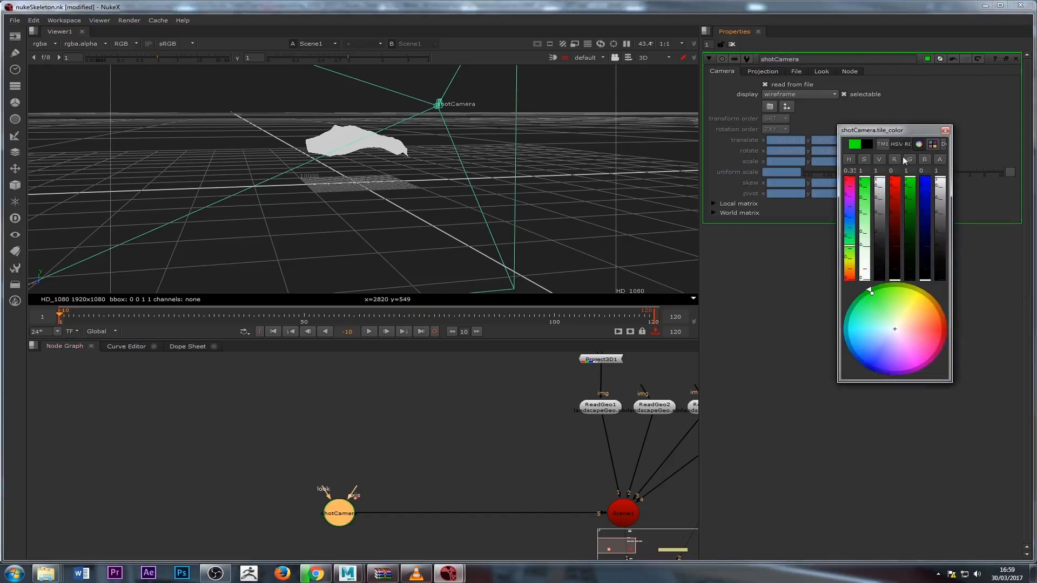
pyautogui.click(945, 130)
pyautogui.click(943, 58)
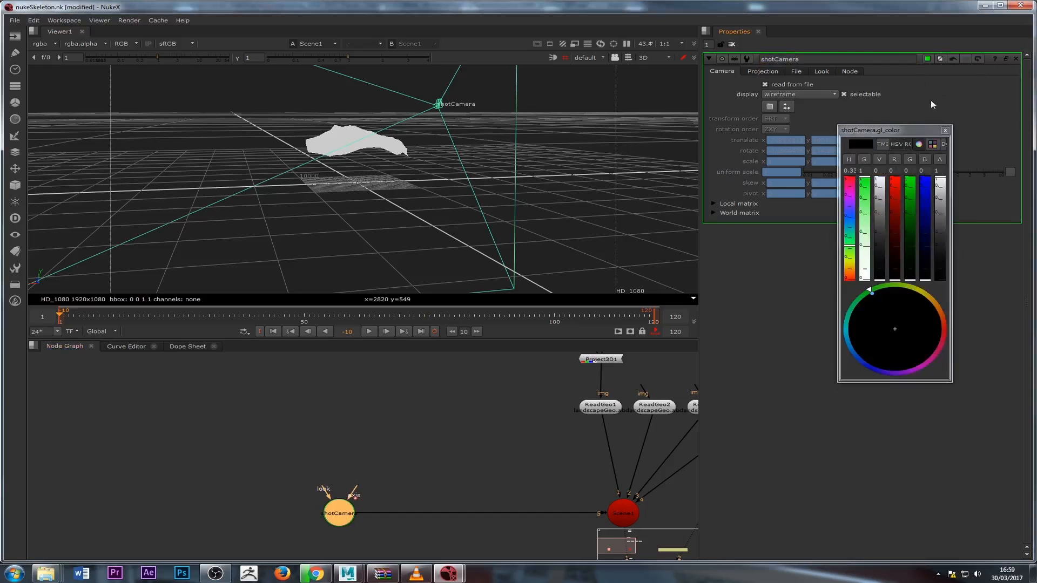
pyautogui.moveTo(911, 216); pyautogui.dragTo(913, 165)
pyautogui.click(530, 435)
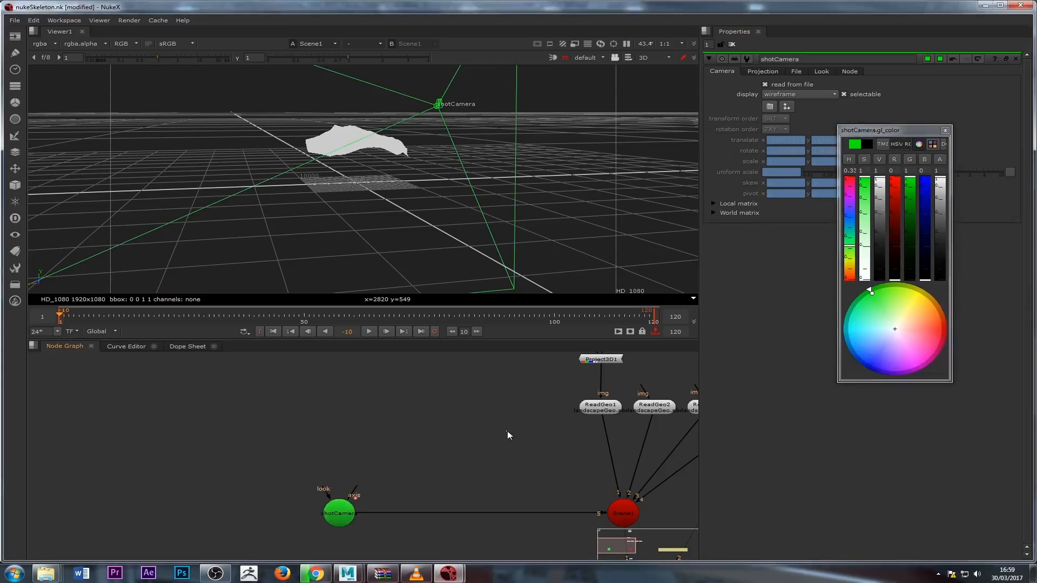
pyautogui.scroll(-2, 412, 440)
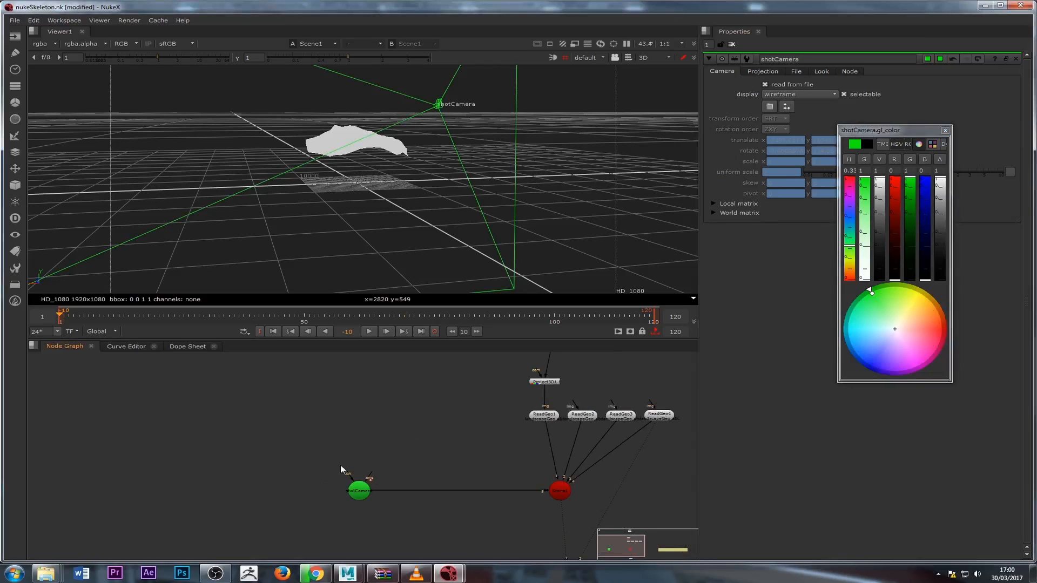
pyautogui.click(945, 130)
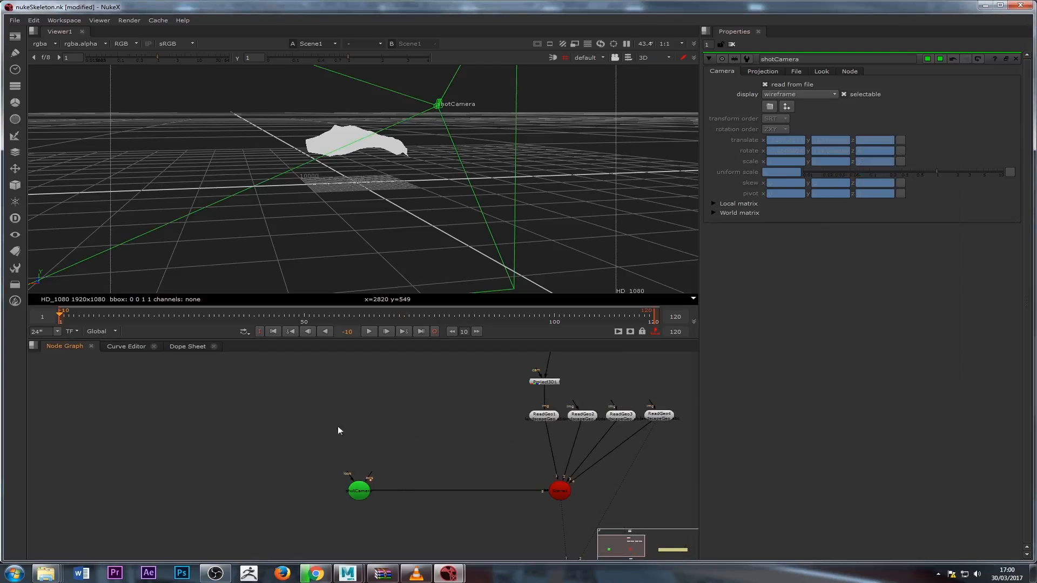
# Return the timeline to frame 1 and select the shotCamera node.
pyautogui.moveTo(288, 441); pyautogui.dragTo(371, 519)
pyautogui.click(333, 455)
pyautogui.click(360, 492)
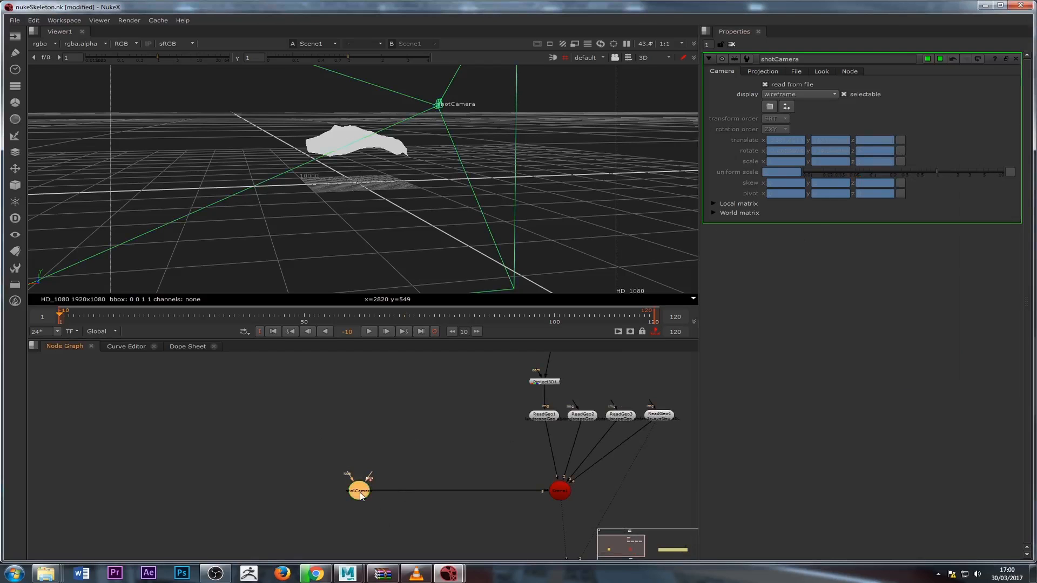
pyautogui.click(273, 331)
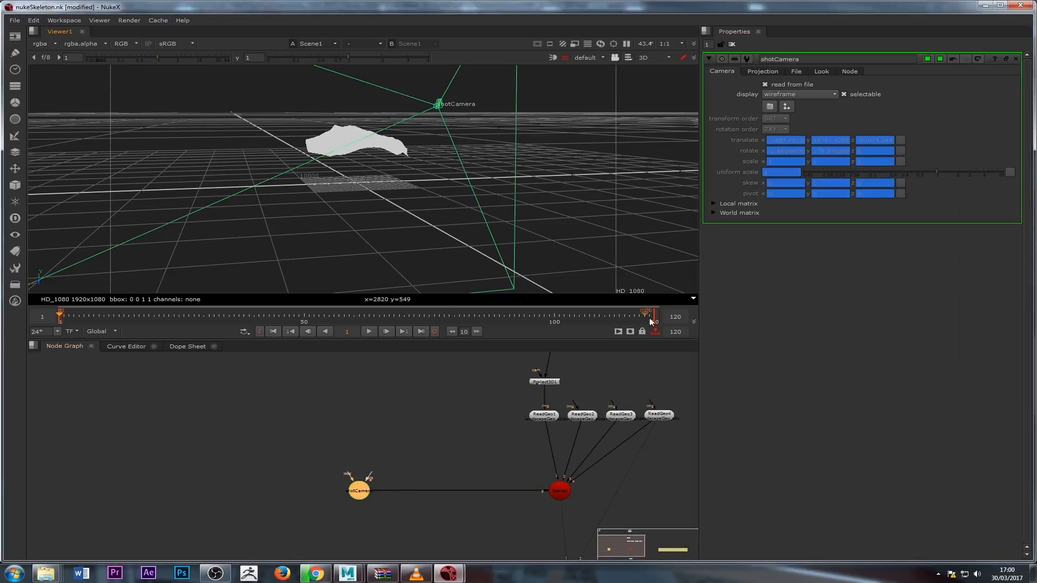
pyautogui.click(366, 423)
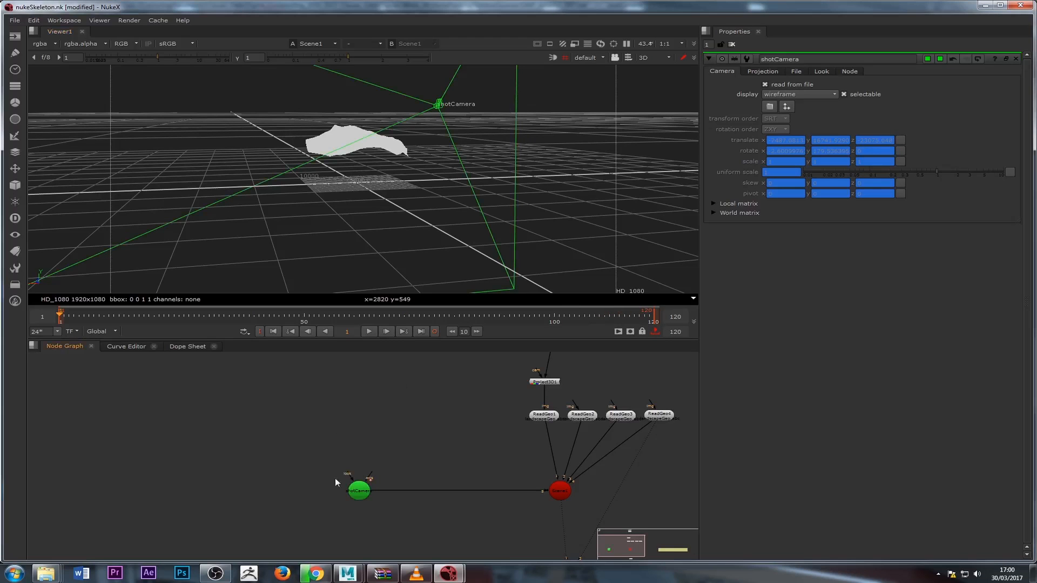
pyautogui.click(358, 492)
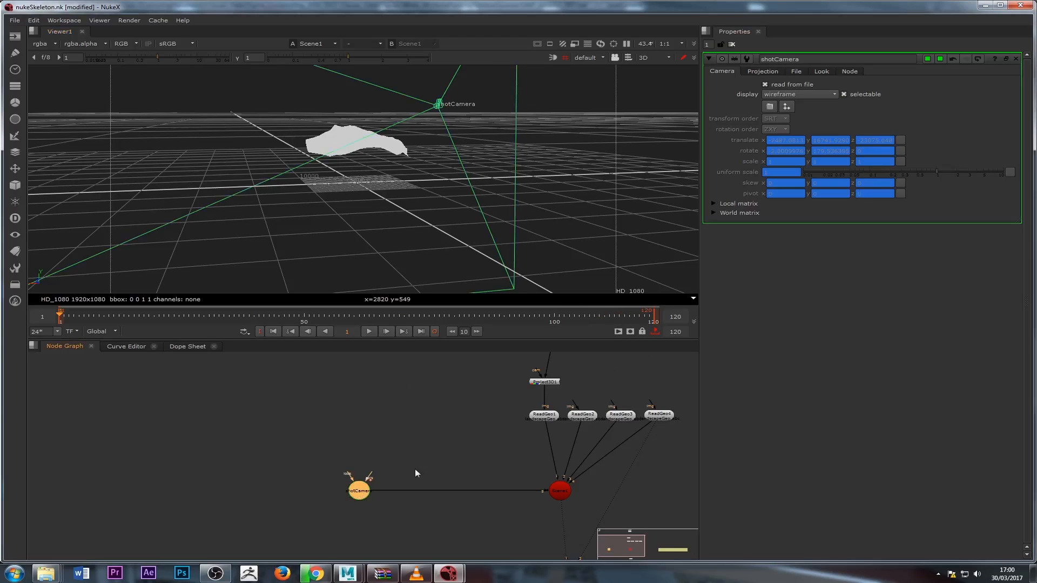
# Switch to the Maya window with the DMP_skeleton_007 scene to view the original shotCamera.
pyautogui.moveTo(347, 573)
pyautogui.click(400, 529)
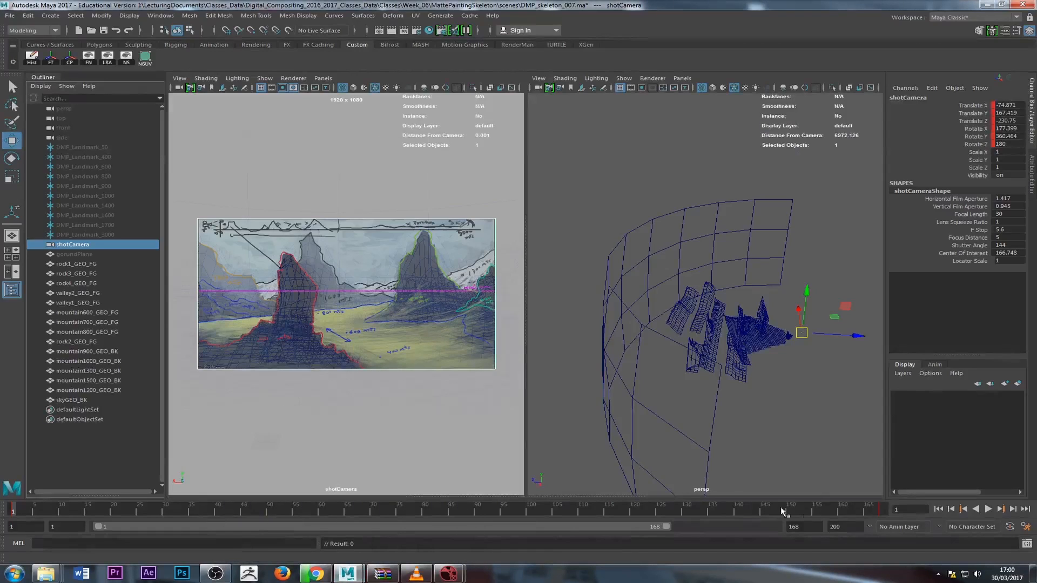
# Show the last frame of the shot, frame 168, in Maya and return to the NukeX window.
pyautogui.click(881, 510)
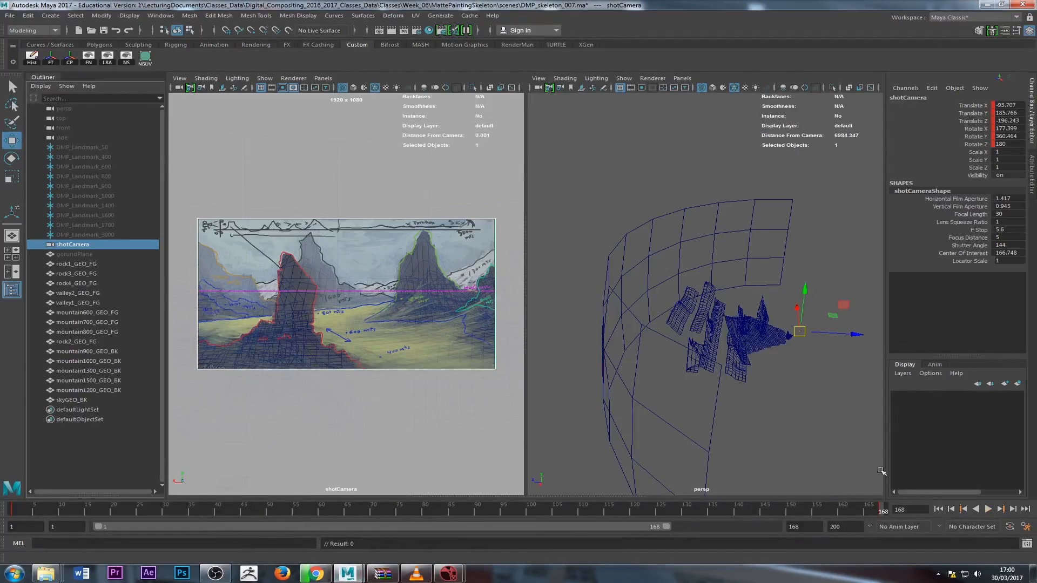
pyautogui.click(987, 5)
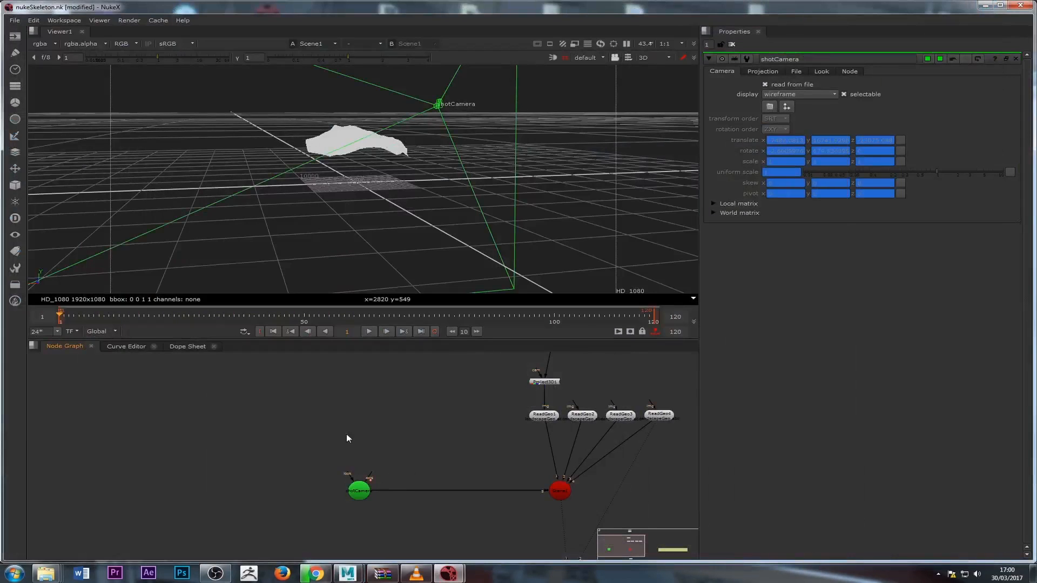
# Set the end of the project's frame range to 168 in the Project Settings.
pyautogui.press('s')
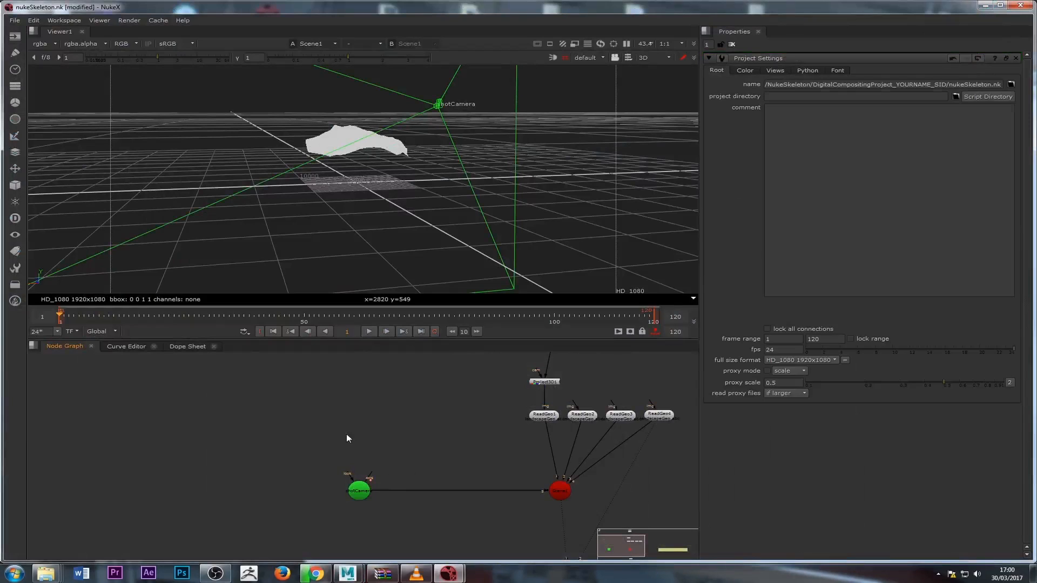
pyautogui.doubleClick(823, 339)
pyautogui.write('168')
pyautogui.press('Return')
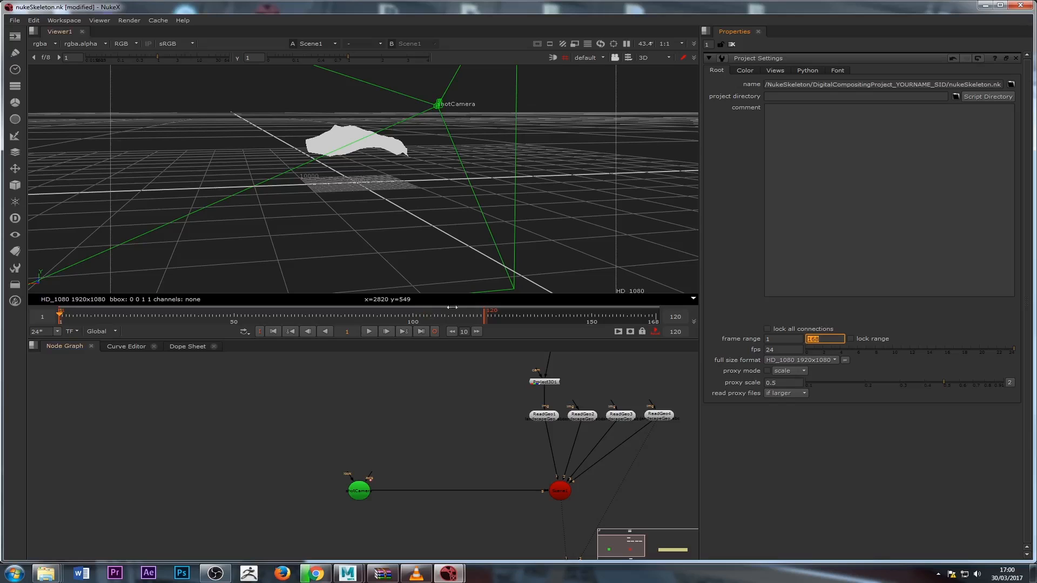
# Review the shotCamera animation from frame 1 to 168 in the 3D viewer and return to the first frame.
pyautogui.click(654, 322)
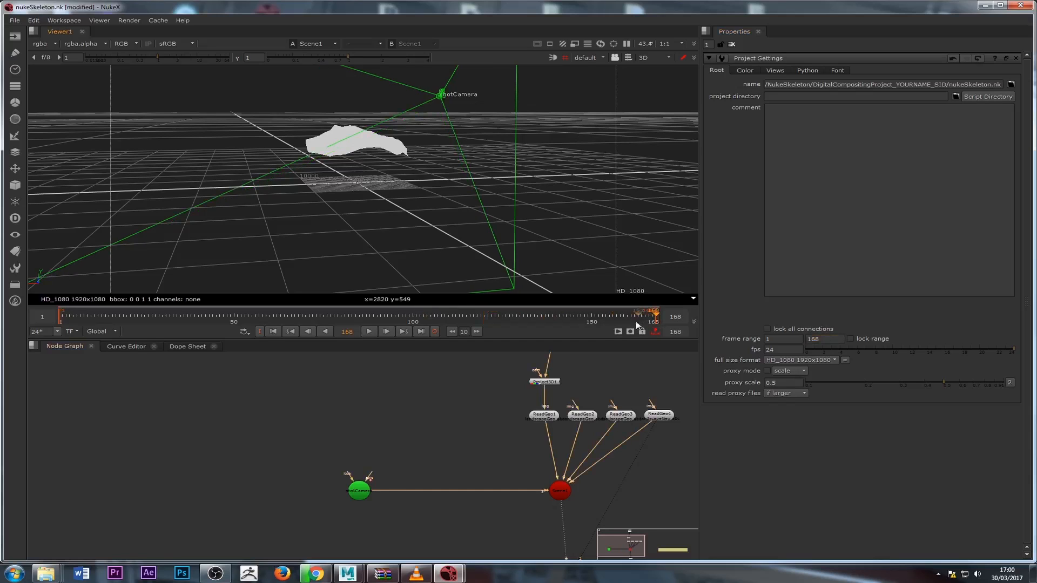
pyautogui.click(272, 331)
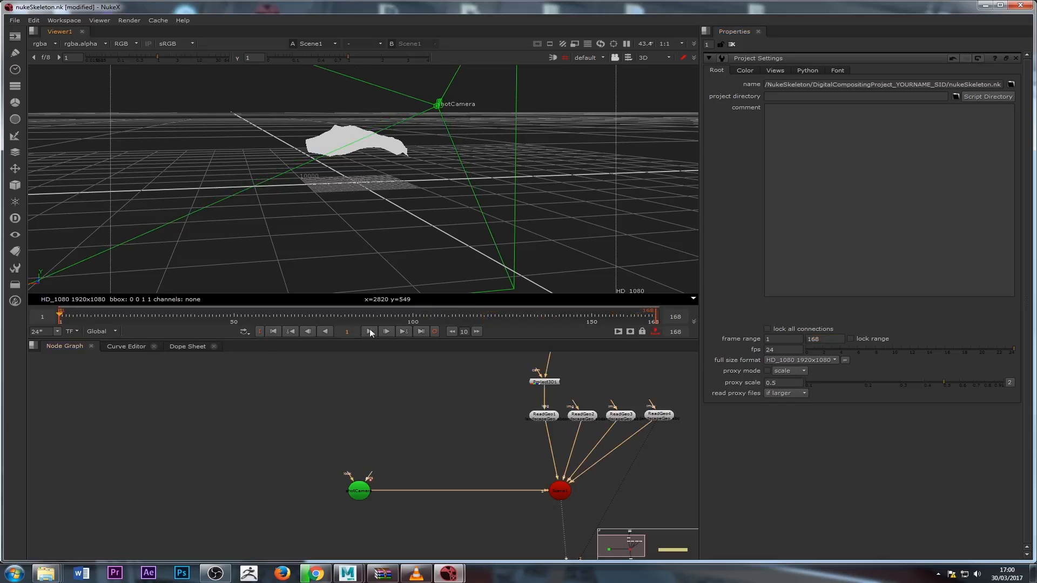
pyautogui.click(369, 331)
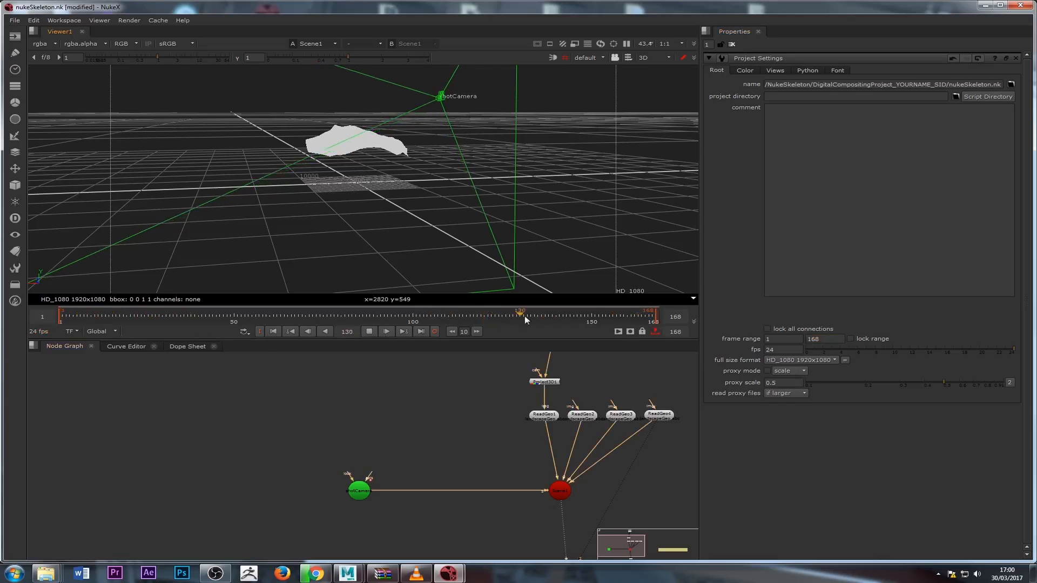
pyautogui.click(380, 319)
pyautogui.click(368, 331)
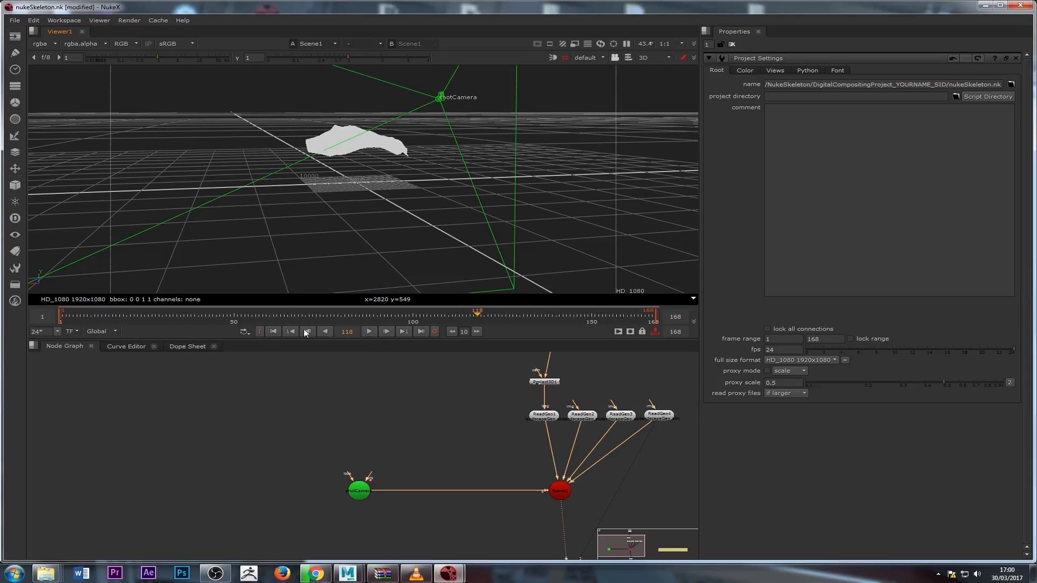
pyautogui.click(274, 332)
# Duplicate the shotCamera node and place the original well apart from the copy connected to the Scene node.
pyautogui.scroll(-3, 281, 427)
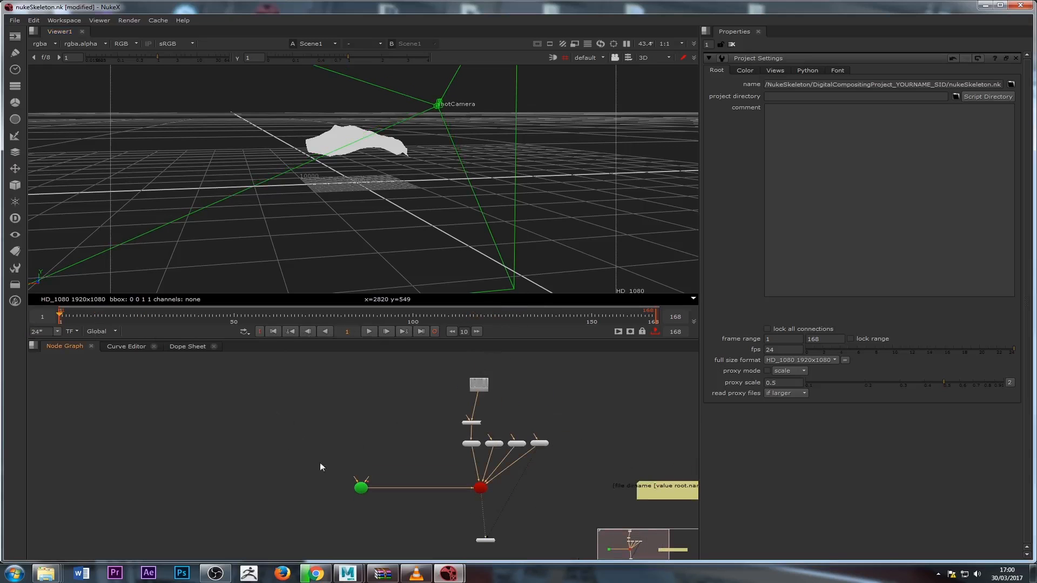
pyautogui.click(361, 488)
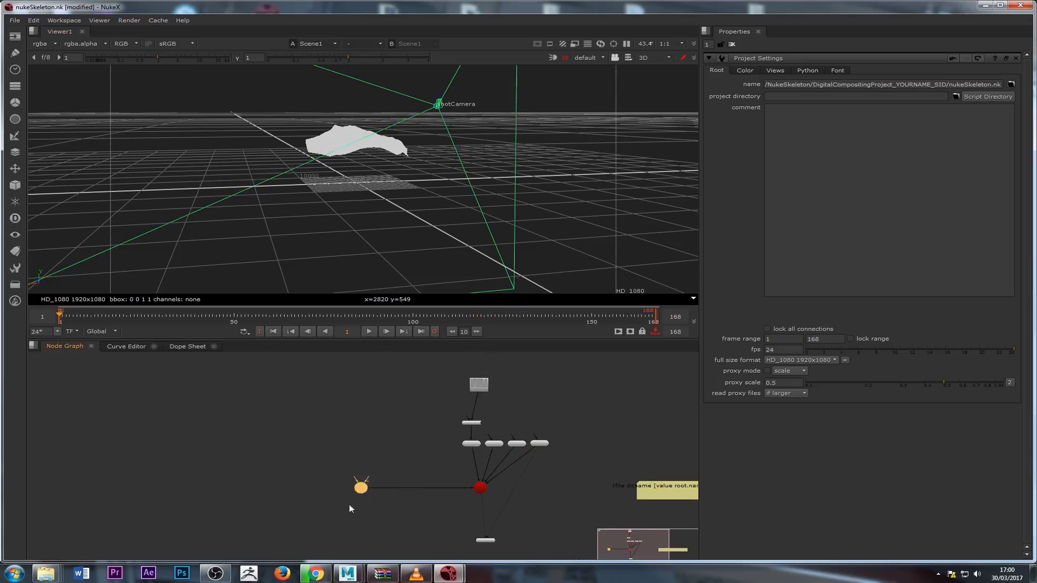
pyautogui.scroll(2, 346, 497)
pyautogui.click(322, 451)
pyautogui.click(364, 483)
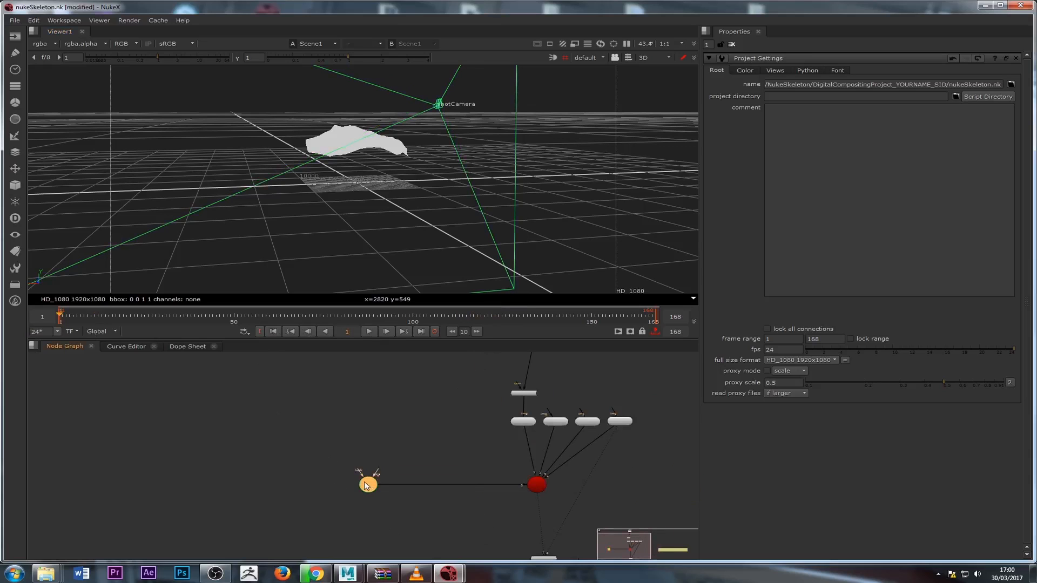
pyautogui.hotkey('ctrl', 'v')
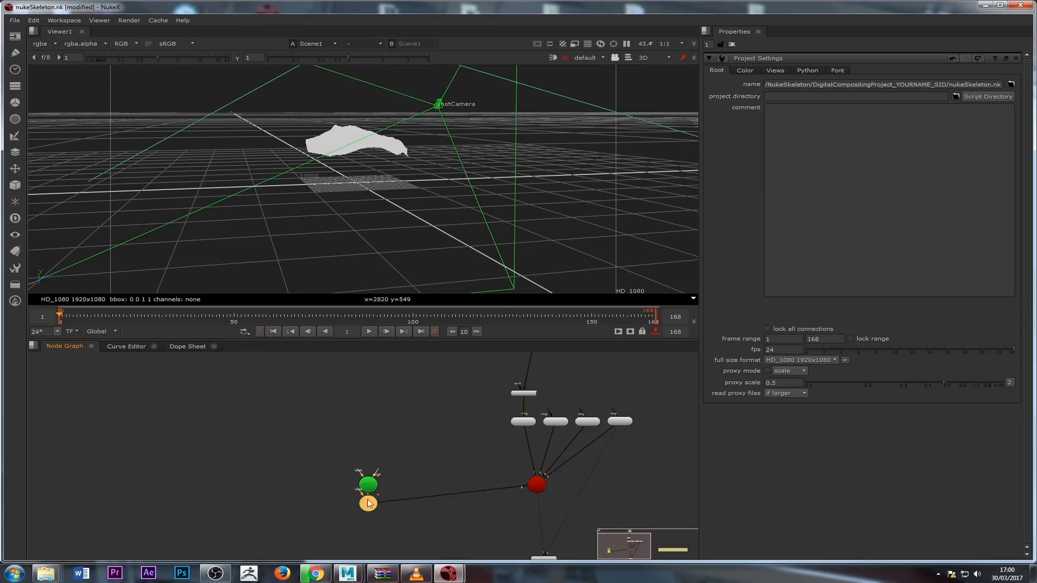
pyautogui.moveTo(368, 505); pyautogui.dragTo(277, 442)
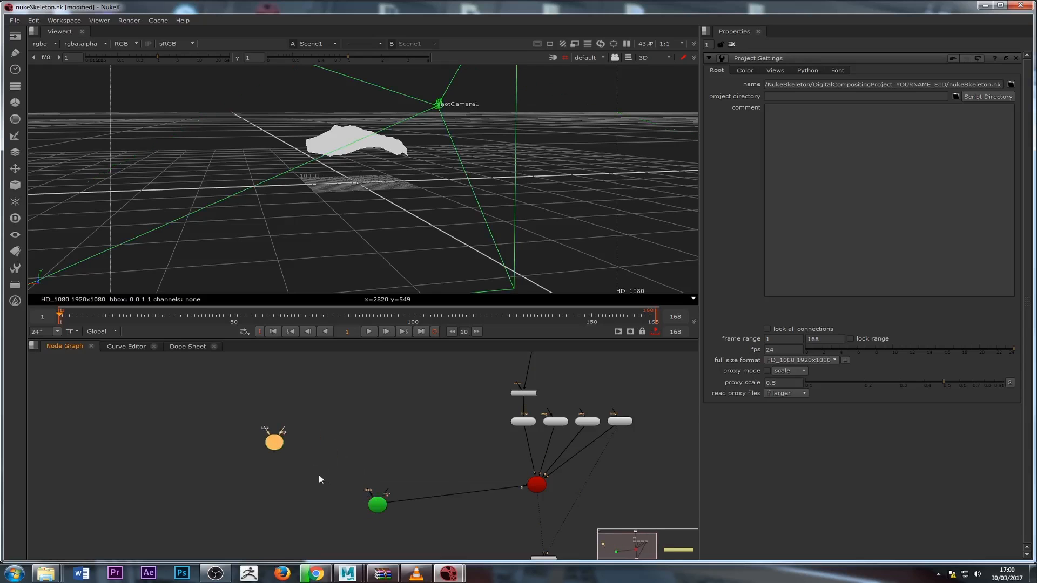
pyautogui.scroll(3, 319, 476)
pyautogui.moveTo(437, 539); pyautogui.dragTo(422, 513)
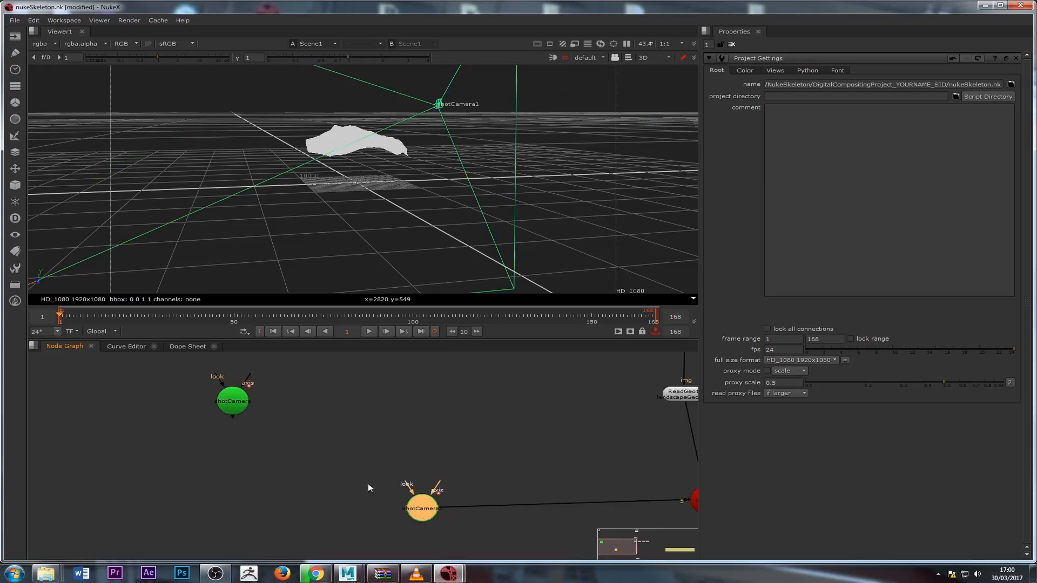
# Set the node tile color of the disconnected shotCamera to pure blue.
pyautogui.doubleClick(232, 401)
pyautogui.click(930, 59)
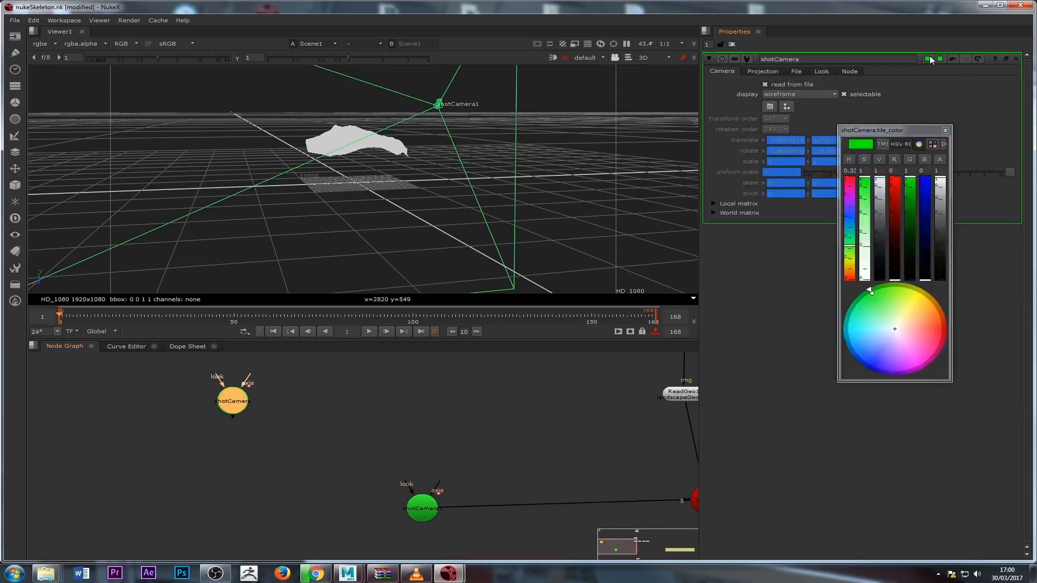
pyautogui.moveTo(895, 204)
pyautogui.mouseDown()
pyautogui.moveTo(899, 169)
pyautogui.moveTo(925, 172)
pyautogui.mouseUp()
pyautogui.click(940, 59)
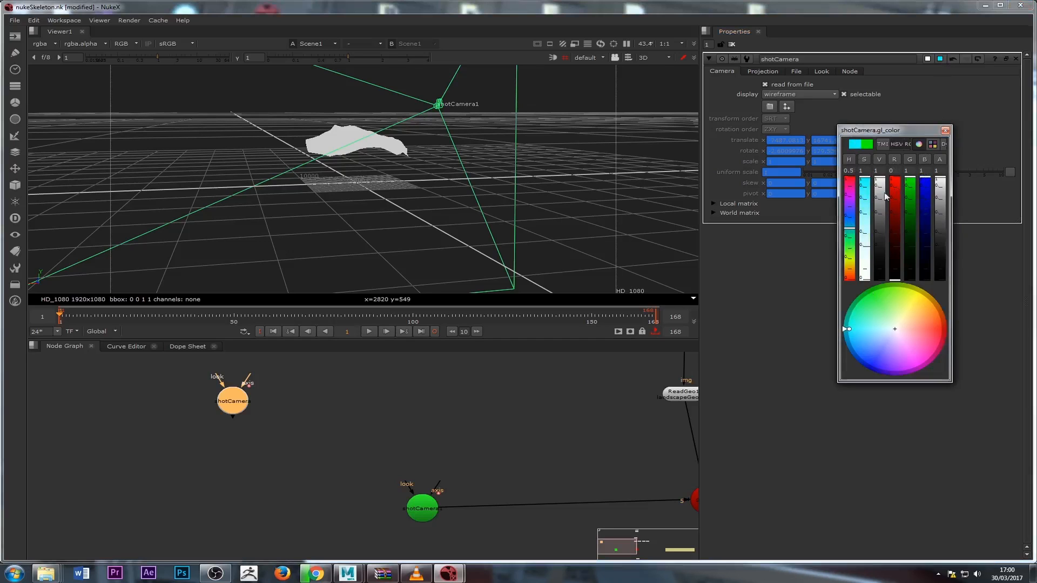
pyautogui.click(930, 60)
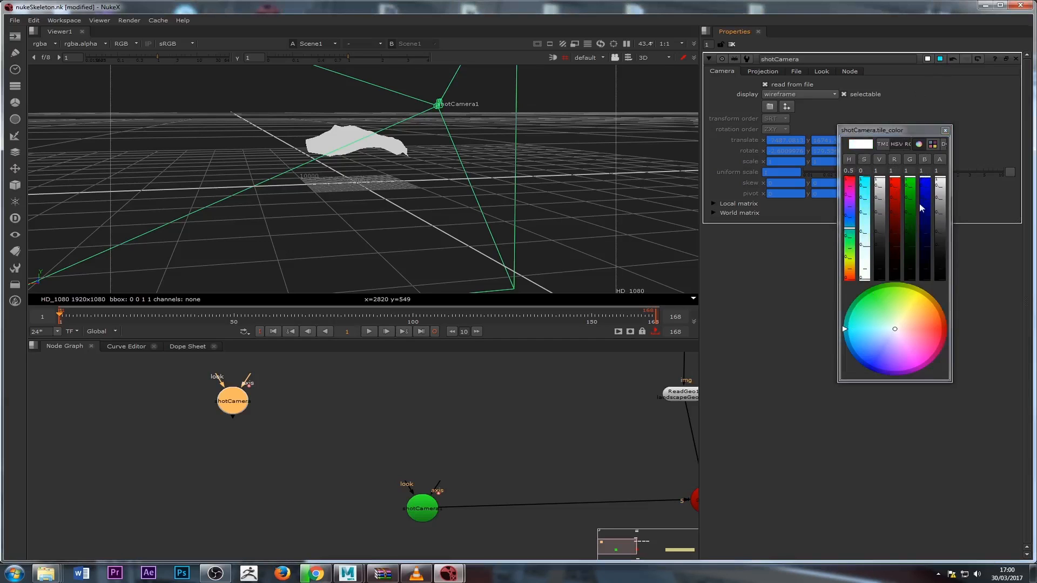
pyautogui.moveTo(922, 207); pyautogui.dragTo(910, 278)
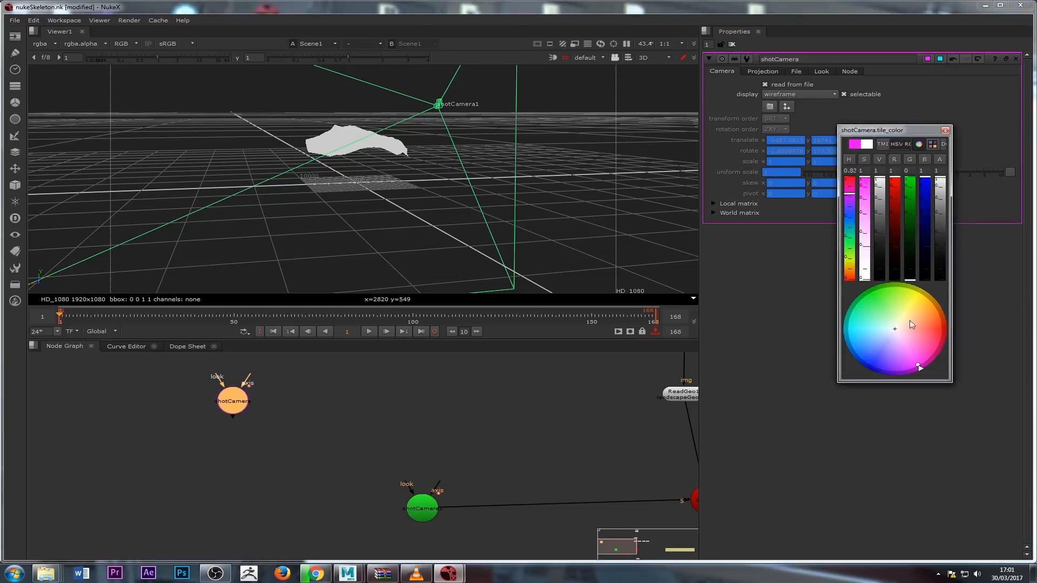
pyautogui.moveTo(894, 179); pyautogui.dragTo(898, 303)
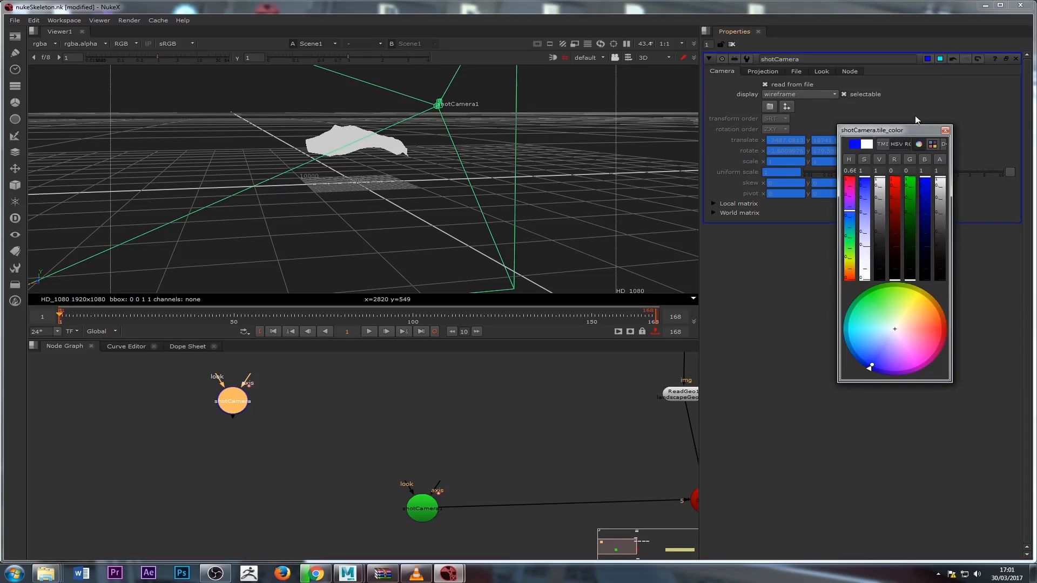
# Set the 3D viewer color of the disconnected shotCamera to pure blue and close the color picker.
pyautogui.click(939, 59)
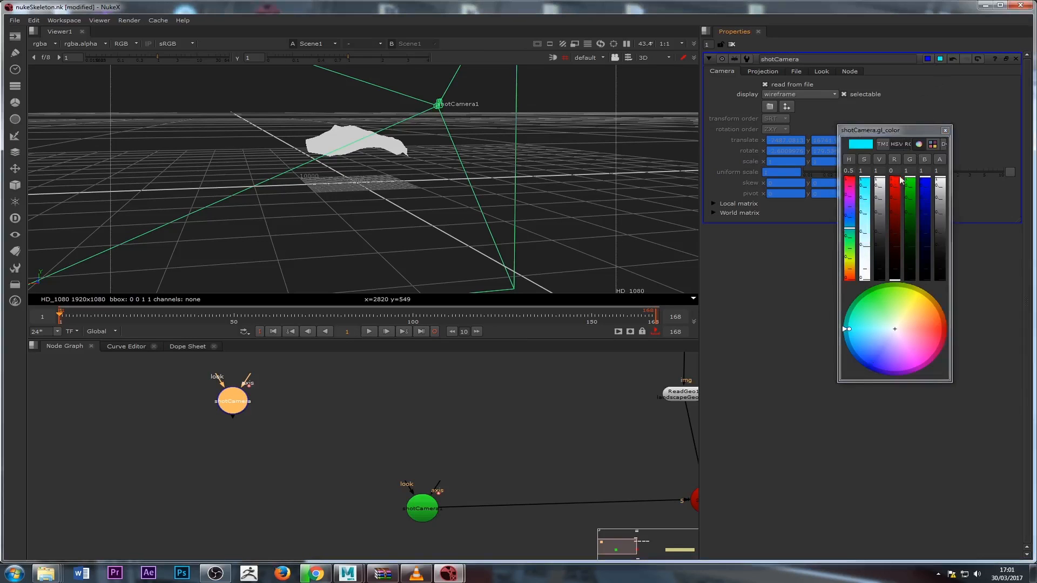
pyautogui.moveTo(910, 182); pyautogui.dragTo(907, 296)
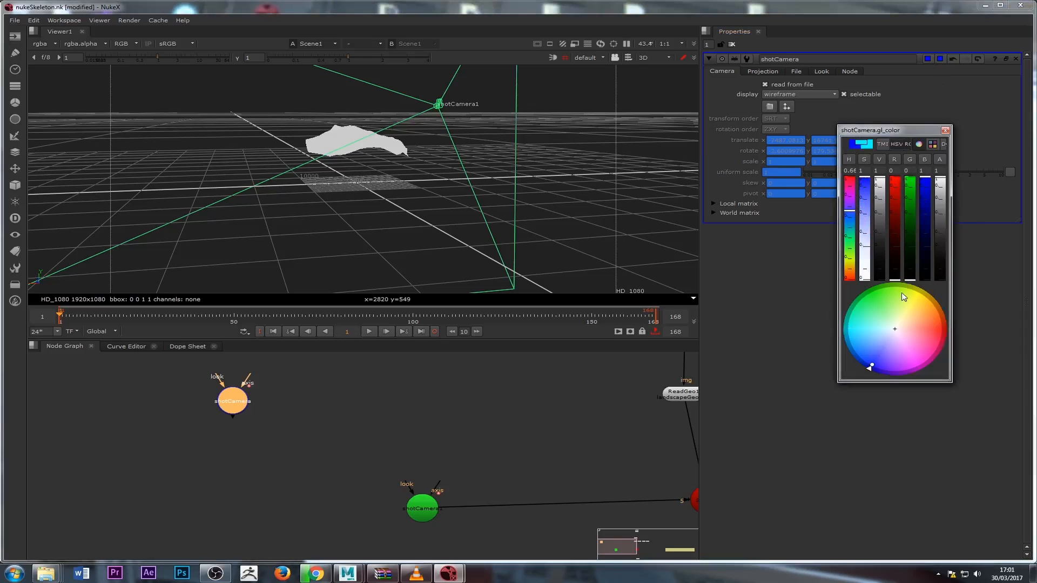
pyautogui.click(389, 416)
pyautogui.click(241, 404)
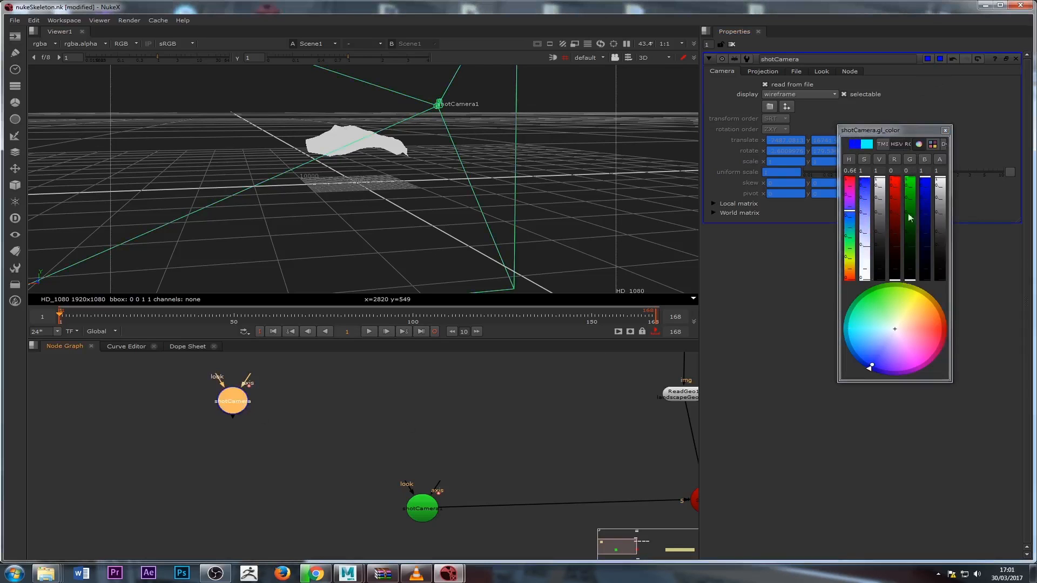
pyautogui.click(945, 130)
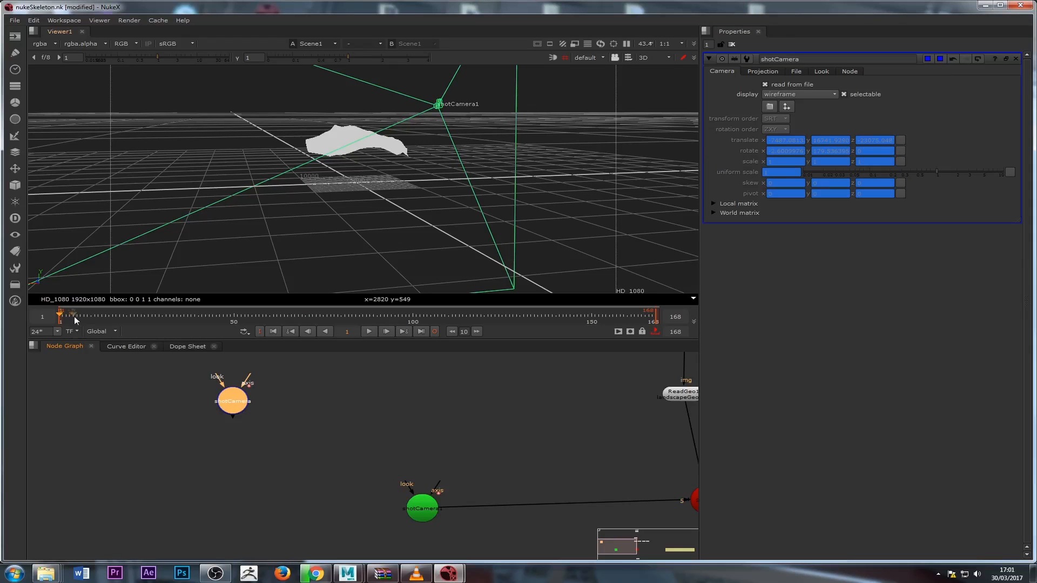
# Scrub the timeline to frame -14 and move the blue shotCamera node farther up from the green copy.
pyautogui.moveTo(74, 320); pyautogui.dragTo(5, 368)
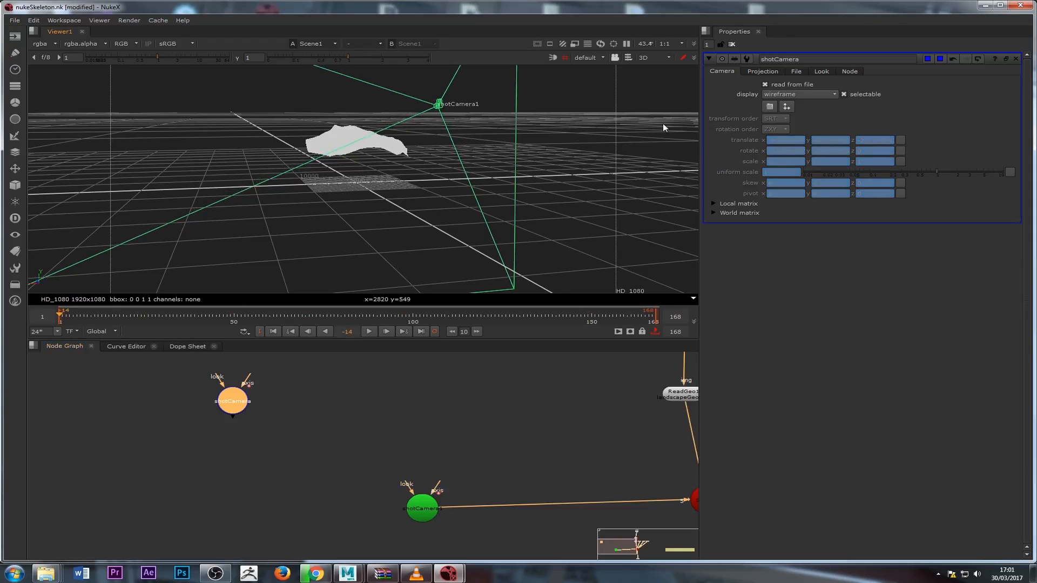
pyautogui.click(332, 391)
pyautogui.click(233, 405)
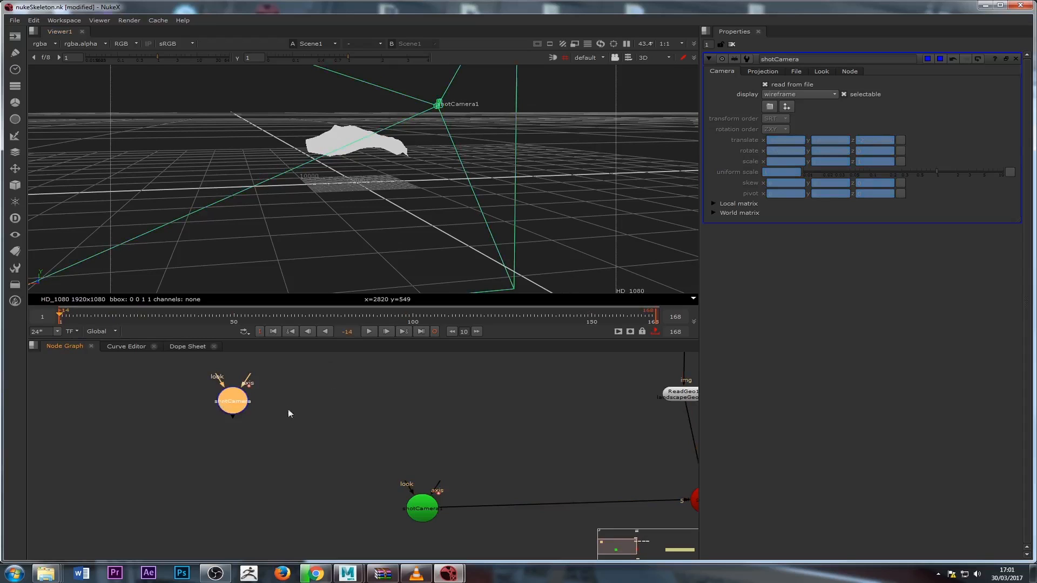
pyautogui.moveTo(343, 442); pyautogui.dragTo(359, 505, button='middle')
pyautogui.scroll(-4, 362, 419)
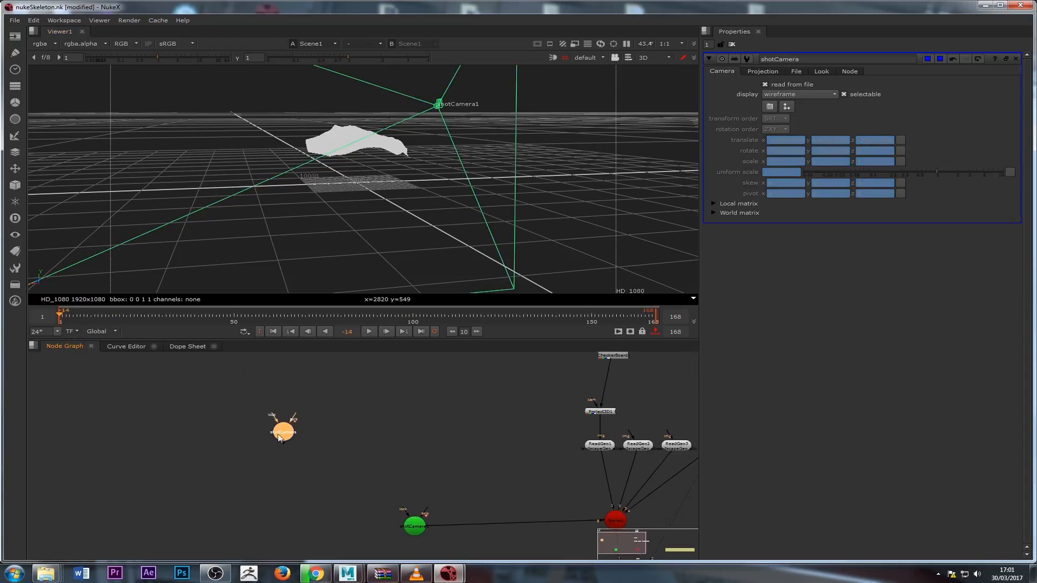
pyautogui.moveTo(279, 438); pyautogui.dragTo(281, 402)
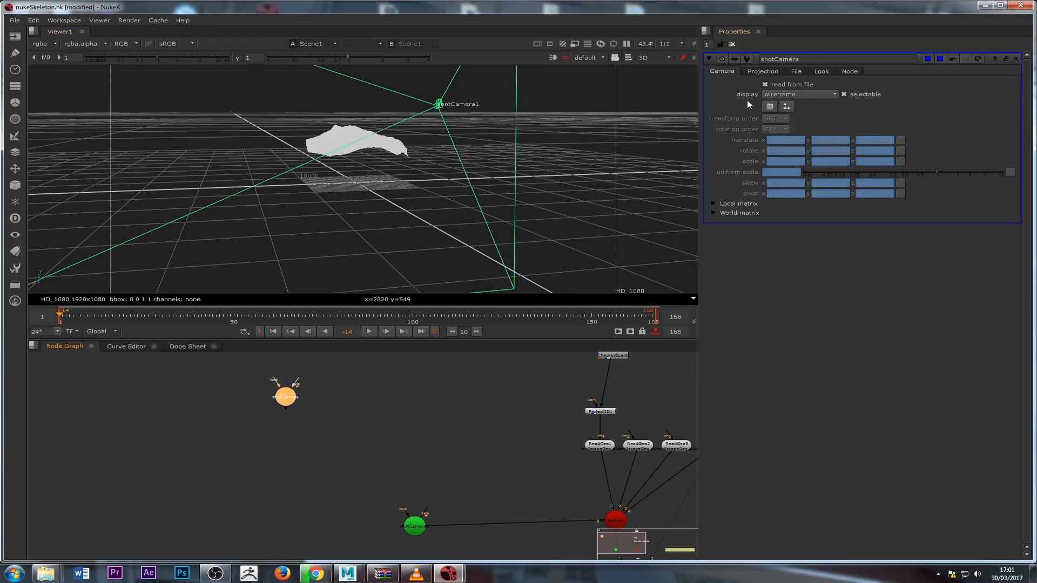
# Turn off reading from file for the blue shotCamera and inspect its animation curves in the Curve Editor.
pyautogui.click(789, 83)
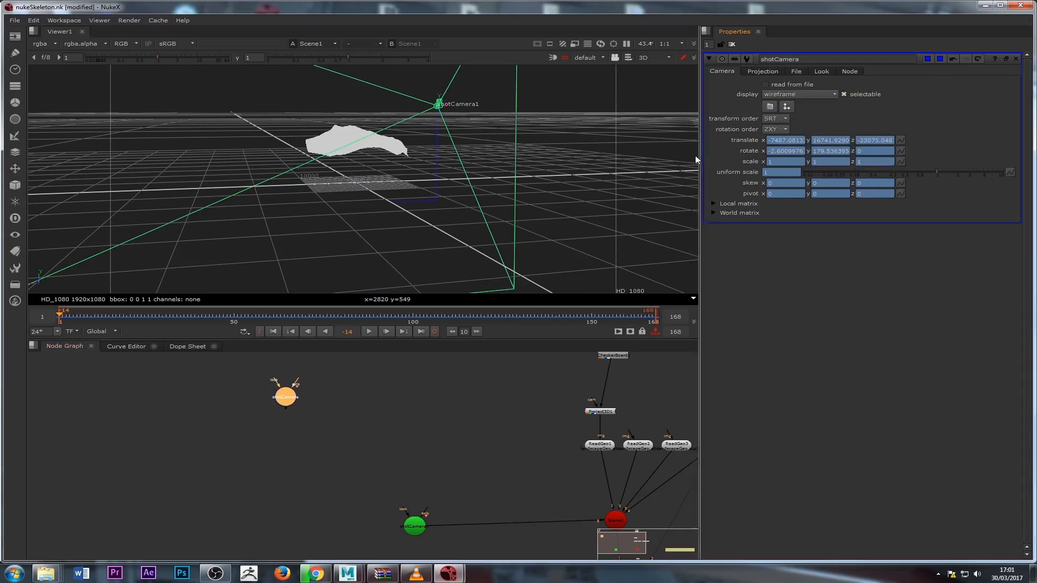
pyautogui.click(135, 347)
pyautogui.press('f')
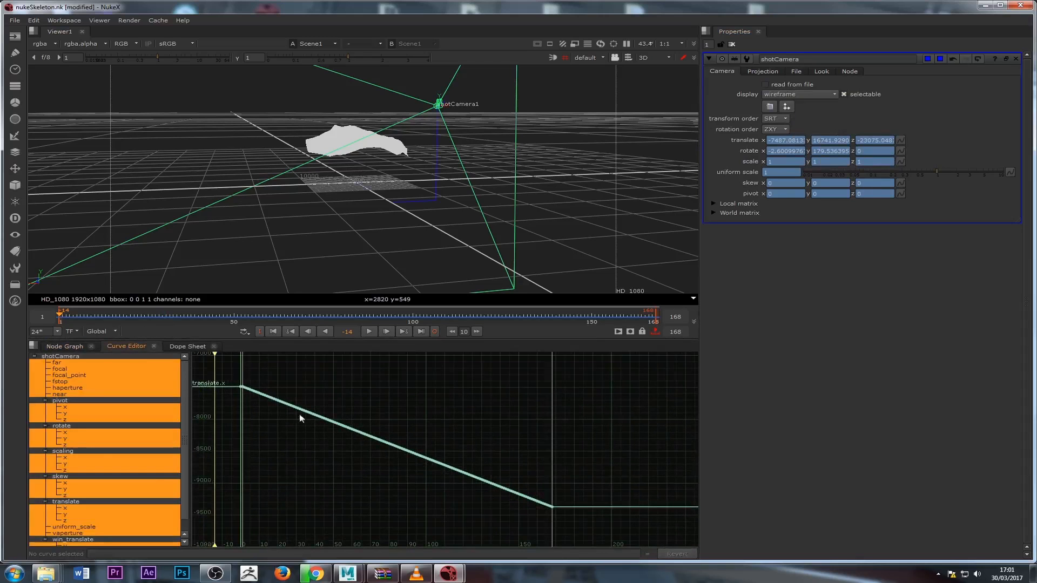
pyautogui.click(58, 346)
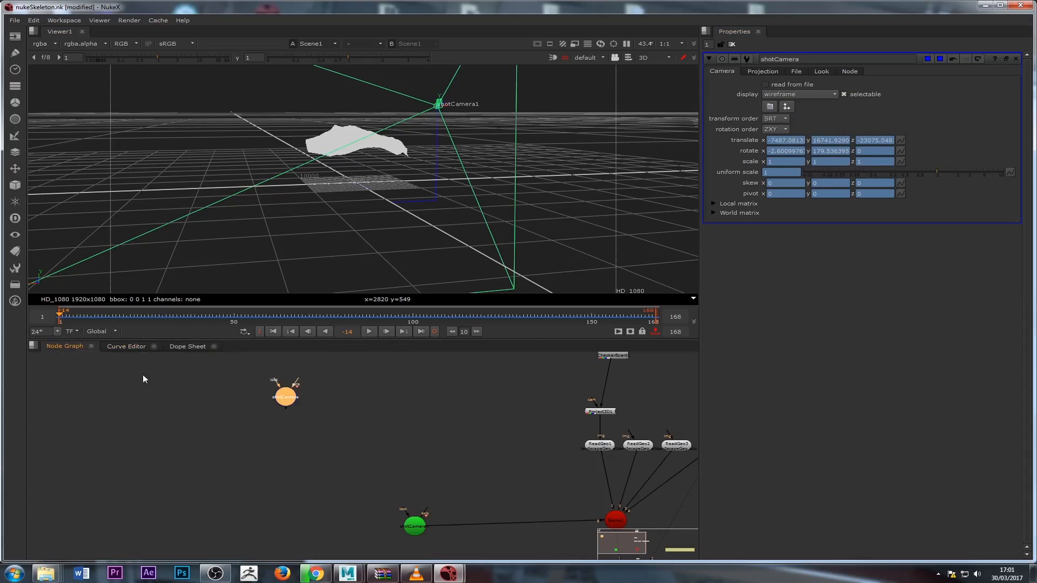
# Examine the projection and file settings of the green camera connected to the Scene node.
pyautogui.click(323, 485)
pyautogui.doubleClick(415, 526)
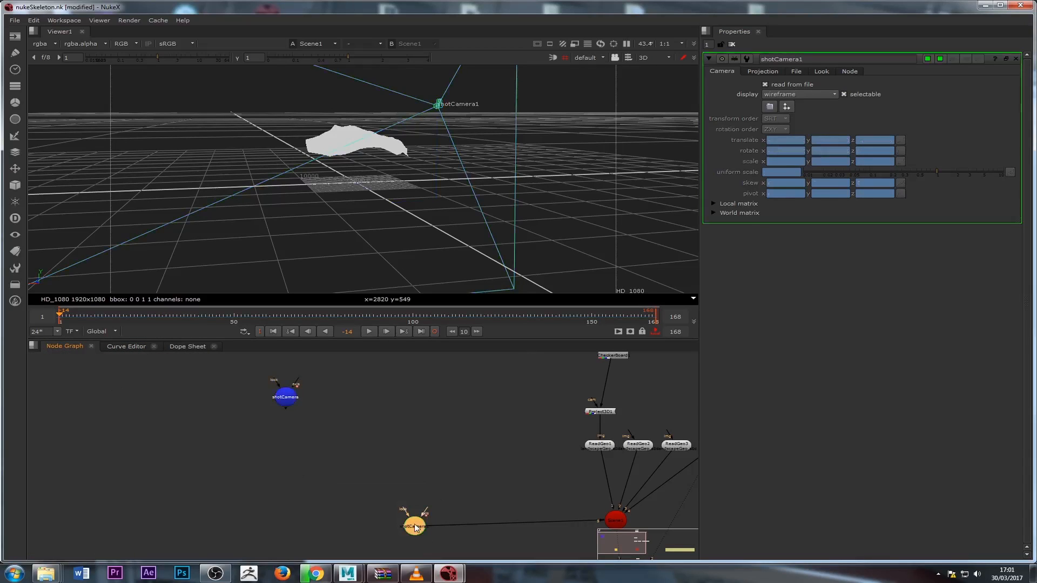
pyautogui.click(764, 85)
pyautogui.click(759, 72)
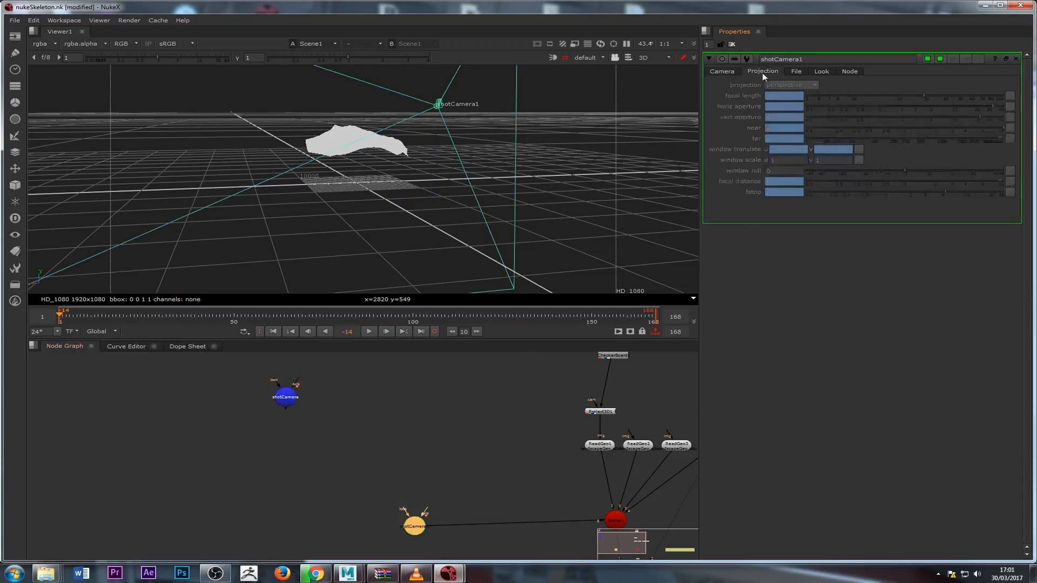
pyautogui.click(799, 72)
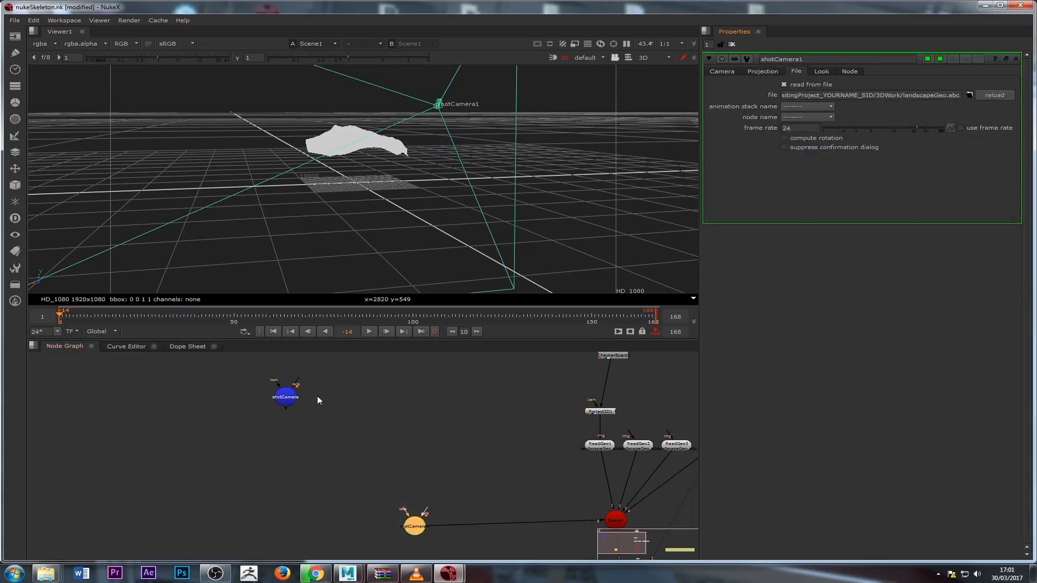
# Open the blue shotCamera's properties and decline replacing its current camera data with the data from the file.
pyautogui.doubleClick(289, 399)
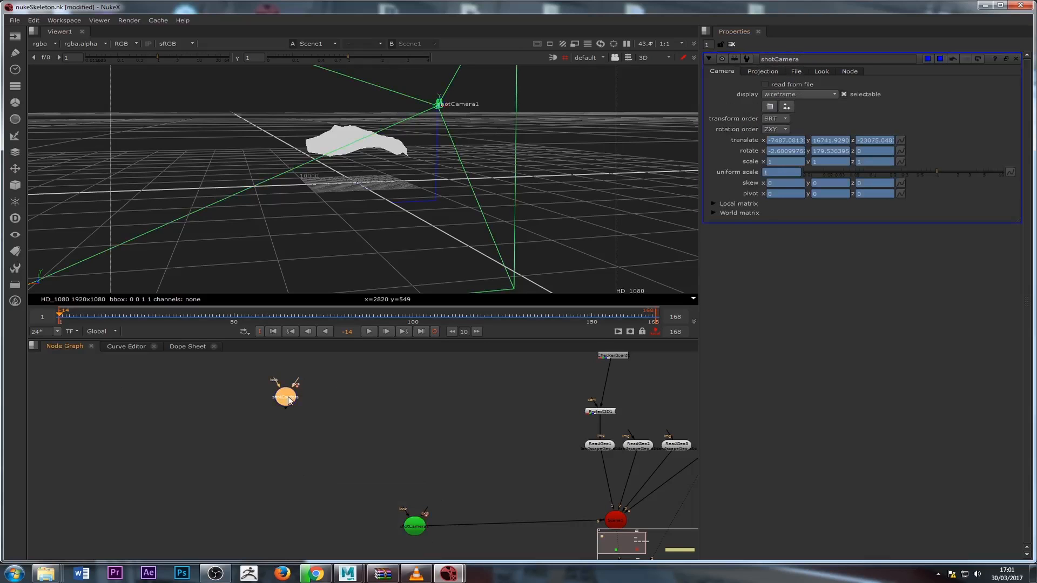
pyautogui.click(764, 84)
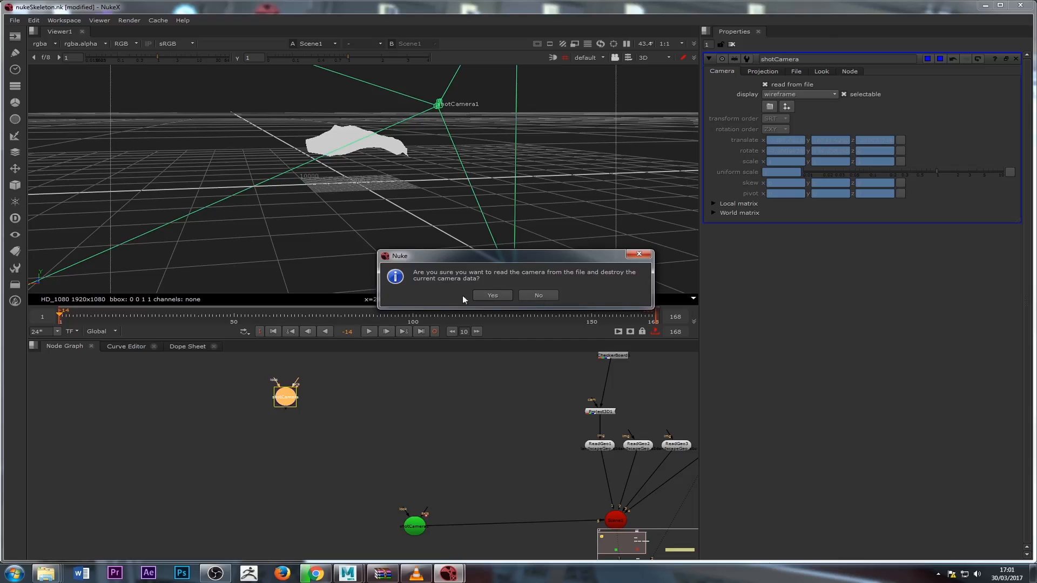
pyautogui.click(540, 296)
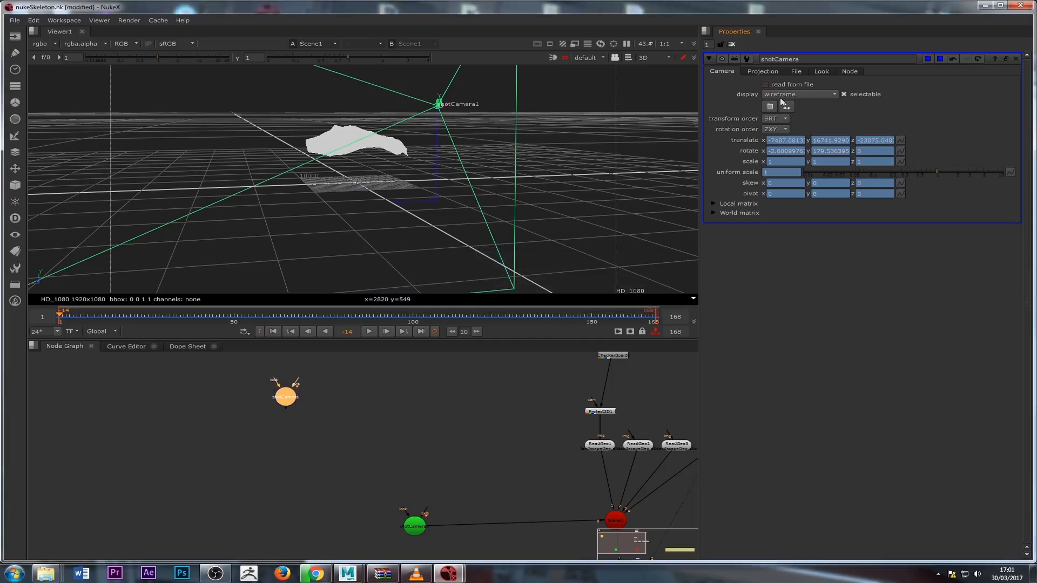
# Scrub through the shot to compare the motion of the blue and green cameras, and return to frame 1.
pyautogui.moveTo(152, 324); pyautogui.dragTo(589, 362)
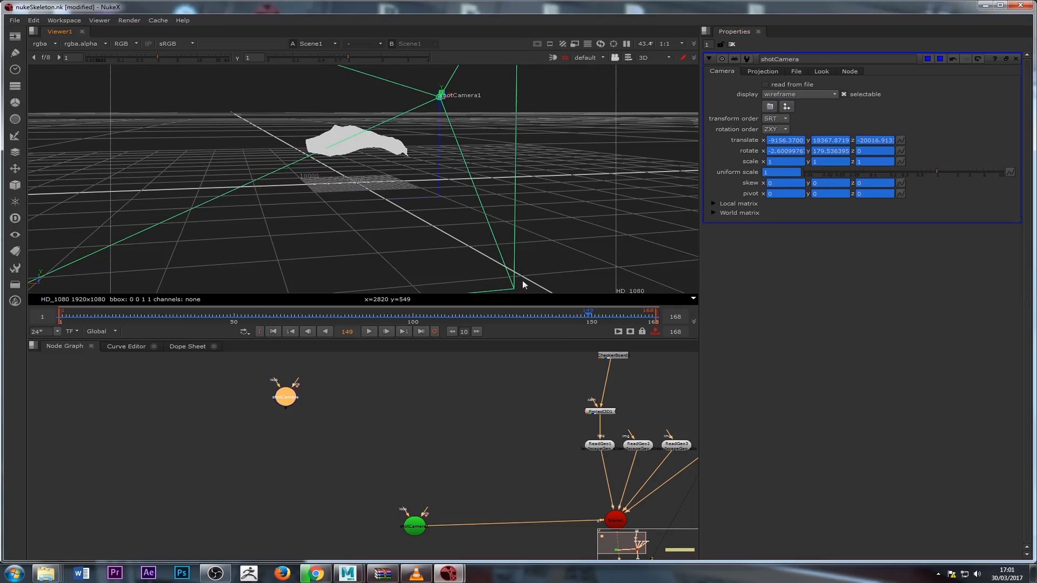
pyautogui.moveTo(486, 326); pyautogui.dragTo(2, 384)
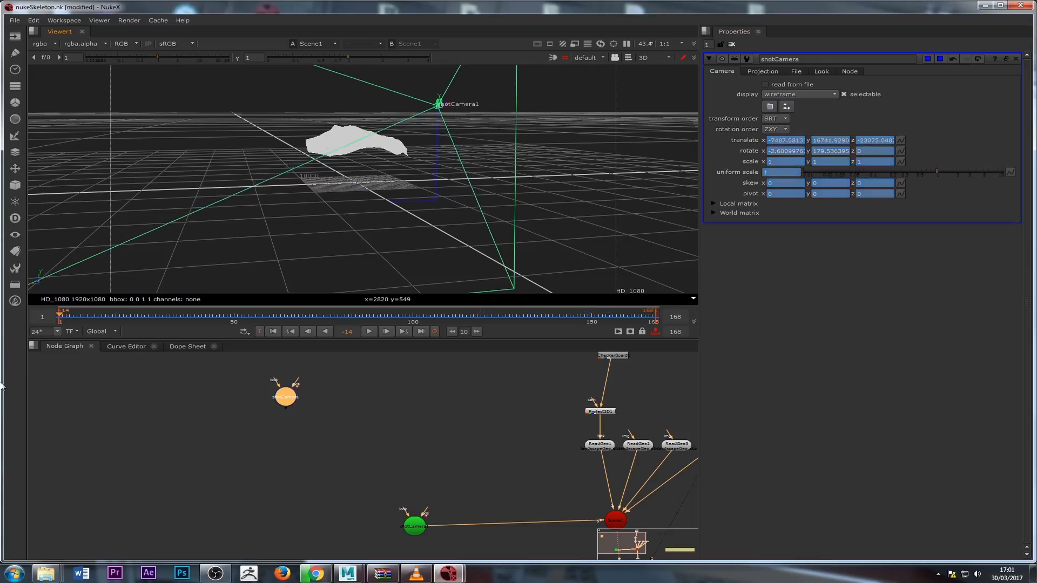
pyautogui.click(272, 332)
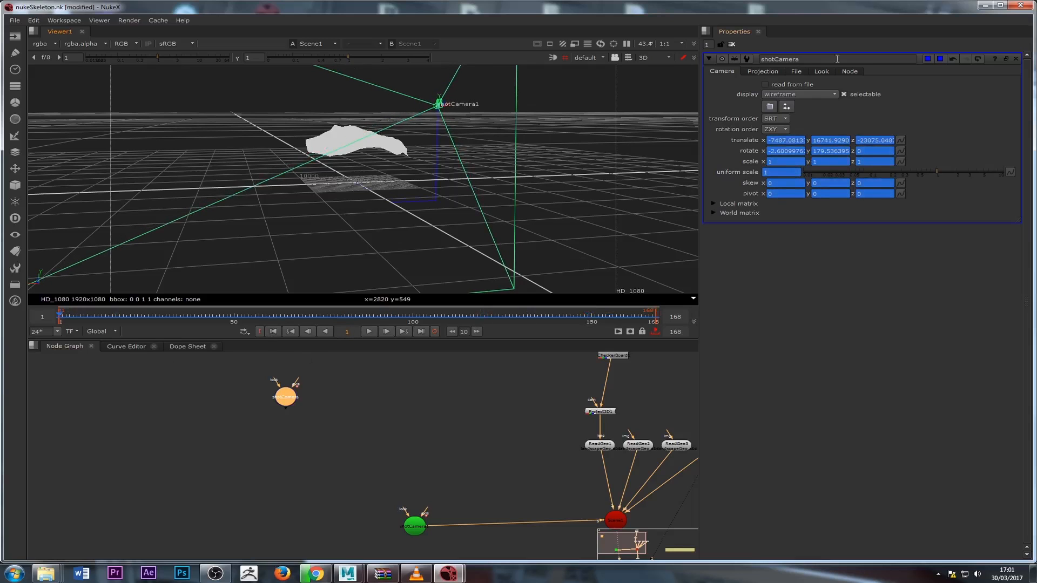
# Rename the blue shotCamera to ProjectionCamera_01 and move its node farther away from the green camera.
pyautogui.doubleClick(807, 61)
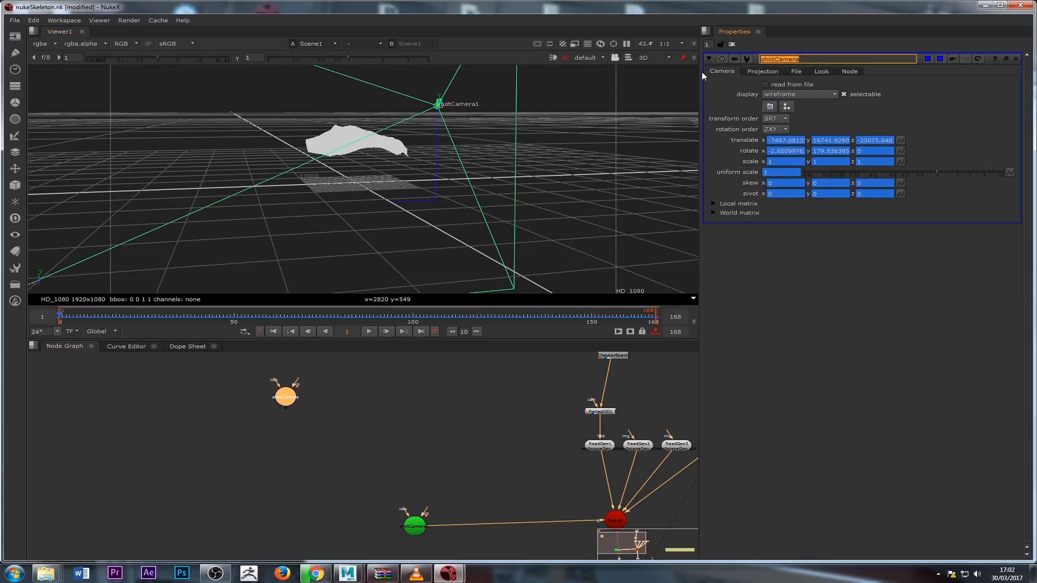
pyautogui.write('ProjectionCamera_01')
pyautogui.press('Return')
pyautogui.click(293, 401)
pyautogui.scroll(1, 286, 396)
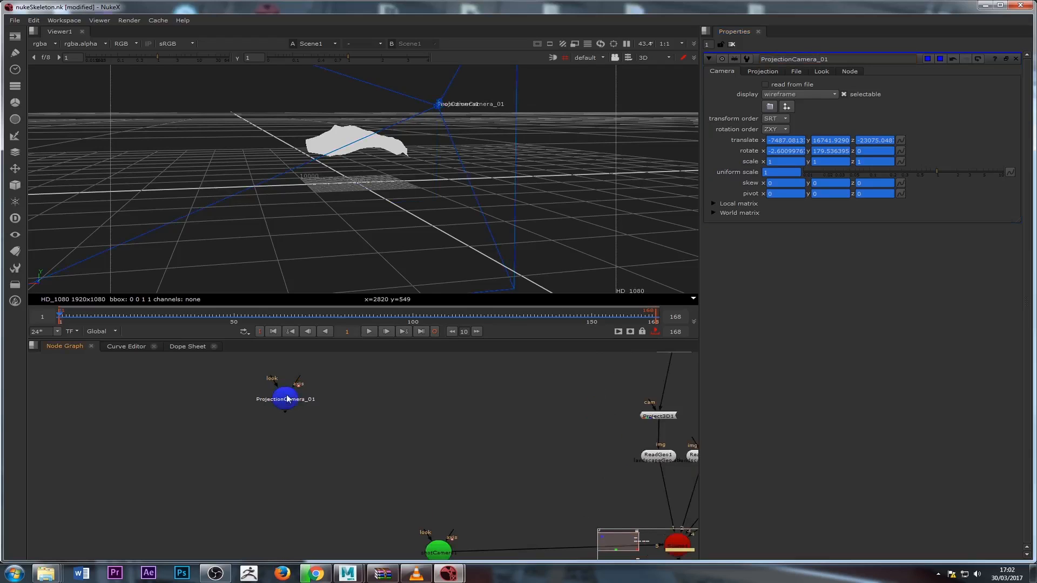
pyautogui.moveTo(287, 395); pyautogui.dragTo(216, 399)
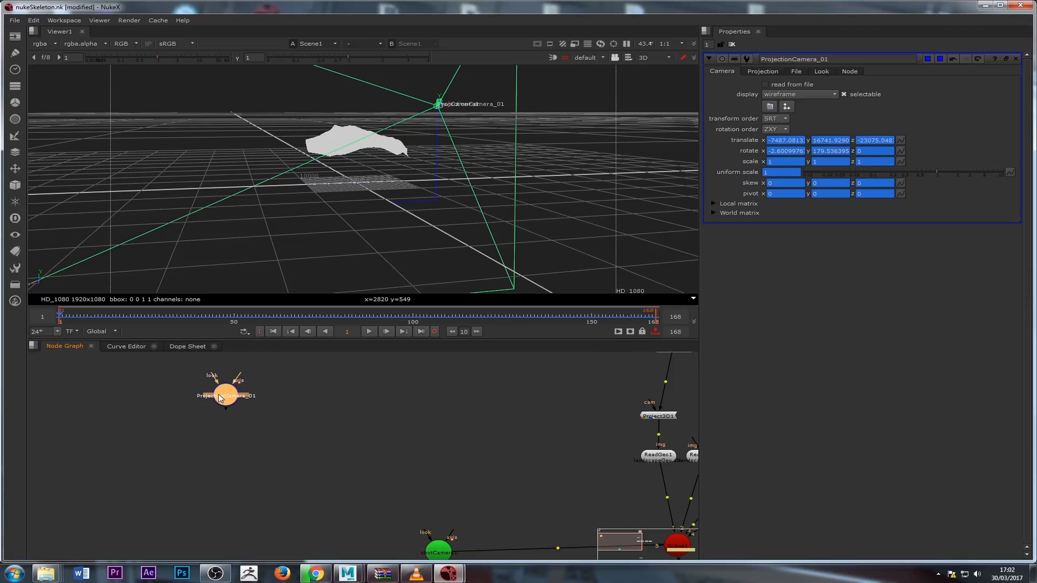
# Duplicate ProjectionCamera_01, place the copy below it without a connection, and spread the two nodes farther apart.
pyautogui.hotkey('ctrl', 'c')
pyautogui.hotkey('ctrl', 'v')
pyautogui.moveTo(237, 424); pyautogui.dragTo(222, 478)
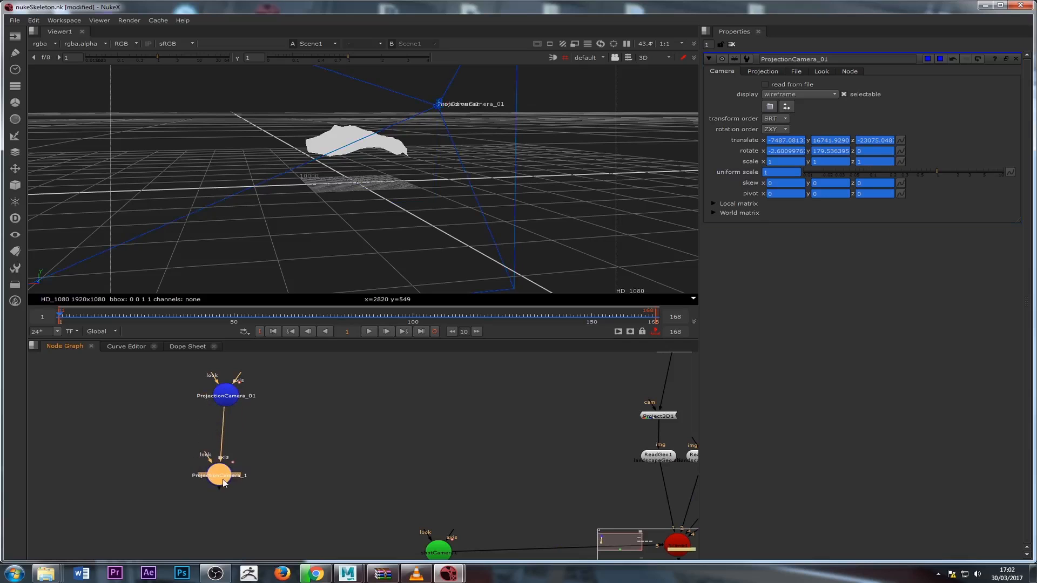
pyautogui.click(225, 398)
pyautogui.moveTo(224, 398); pyautogui.dragTo(224, 386)
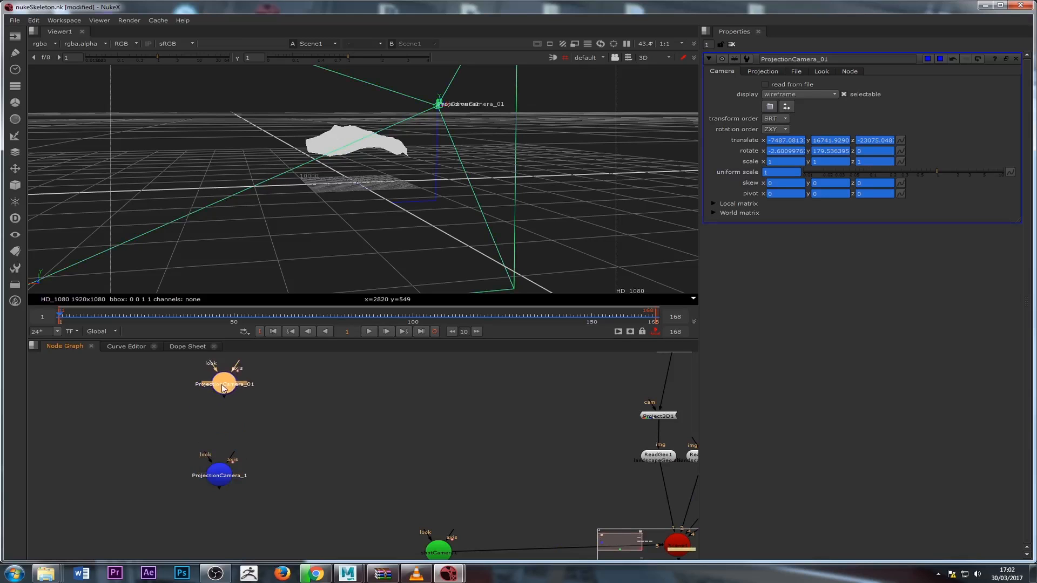
pyautogui.moveTo(205, 471); pyautogui.dragTo(201, 500)
# Try to rename ProjectionCamera_01 to ProjectionCamera_1.
pyautogui.click(215, 372)
pyautogui.click(224, 384)
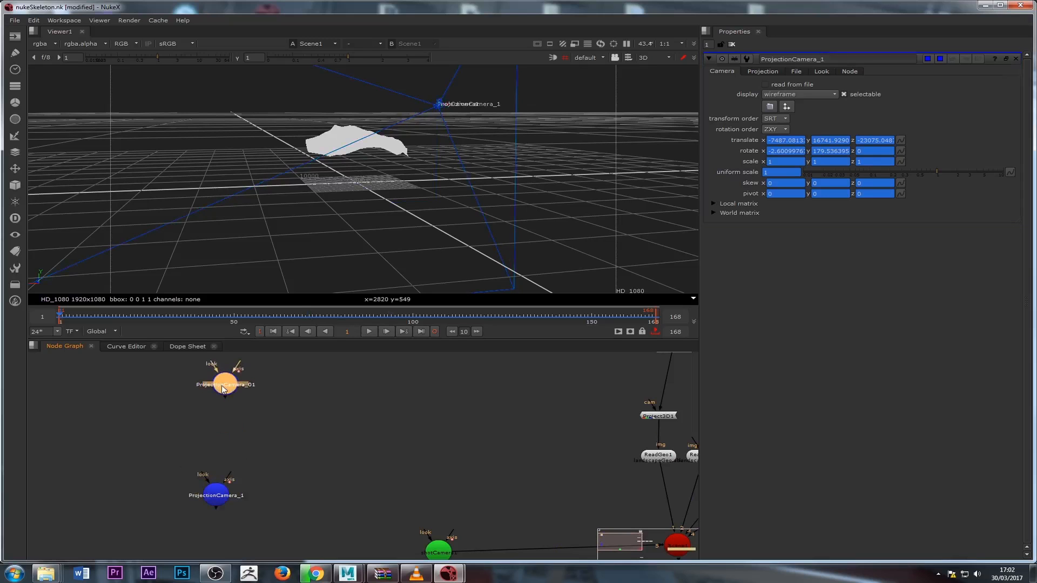
pyautogui.click(821, 59)
pyautogui.press('Delete')
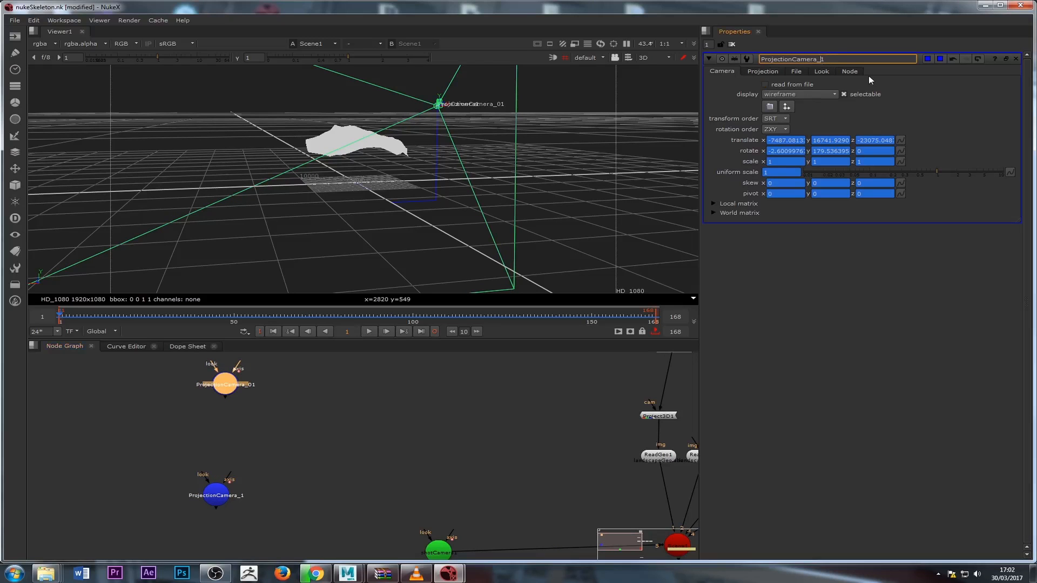
pyautogui.press('Return')
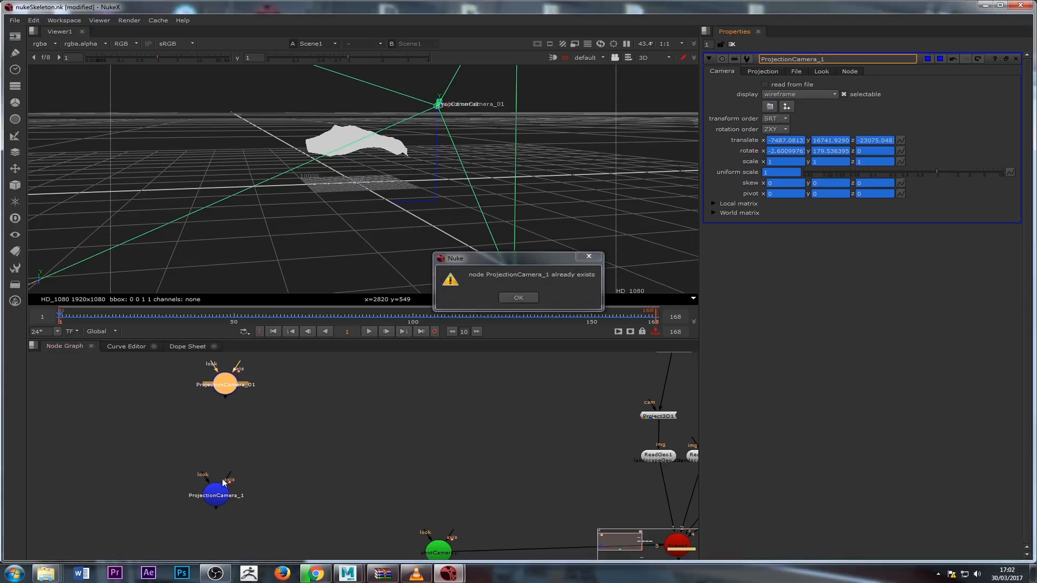
pyautogui.click(514, 299)
# Rename the duplicated camera to ProjectionCamera_2 and the original camera above it to ProjectionCamera_1.
pyautogui.doubleClick(221, 491)
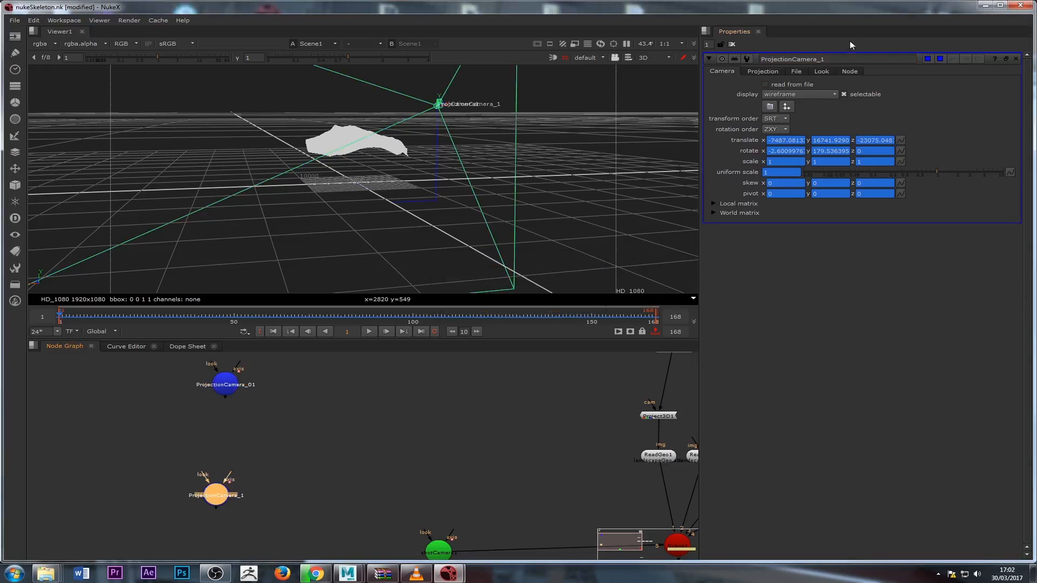
pyautogui.click(833, 58)
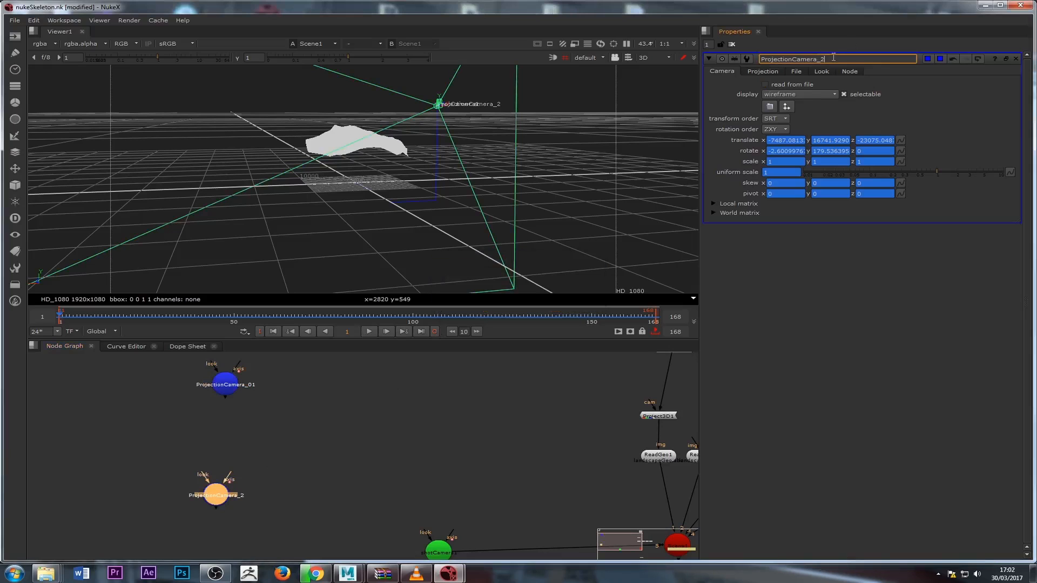
pyautogui.doubleClick(228, 389)
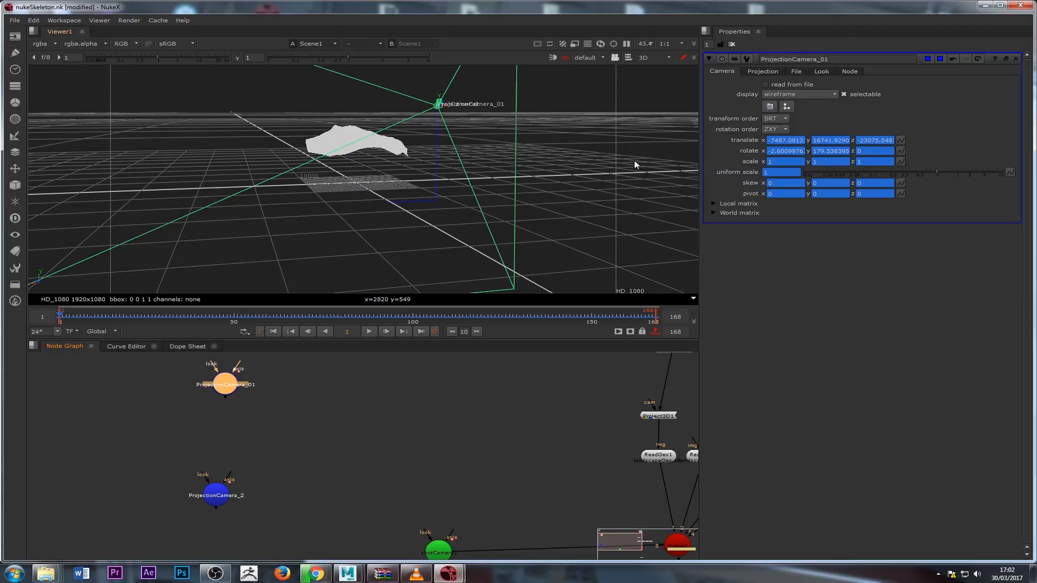
pyautogui.click(822, 60)
pyautogui.press('BackSpace')
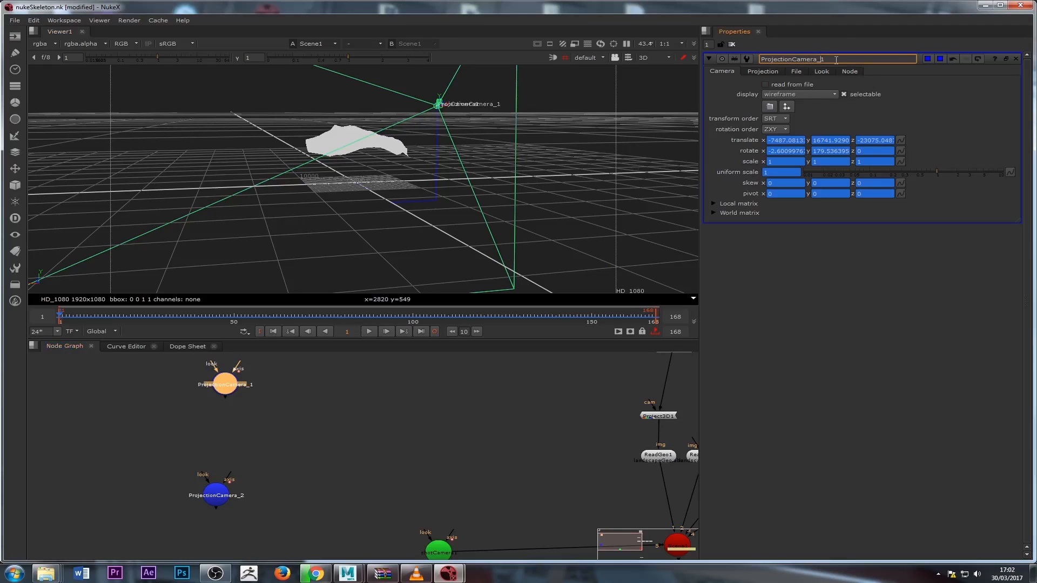
pyautogui.click(289, 431)
# Remove the animation from the translate and rotate values of ProjectionCamera_1 at frame 1.
pyautogui.click(227, 390)
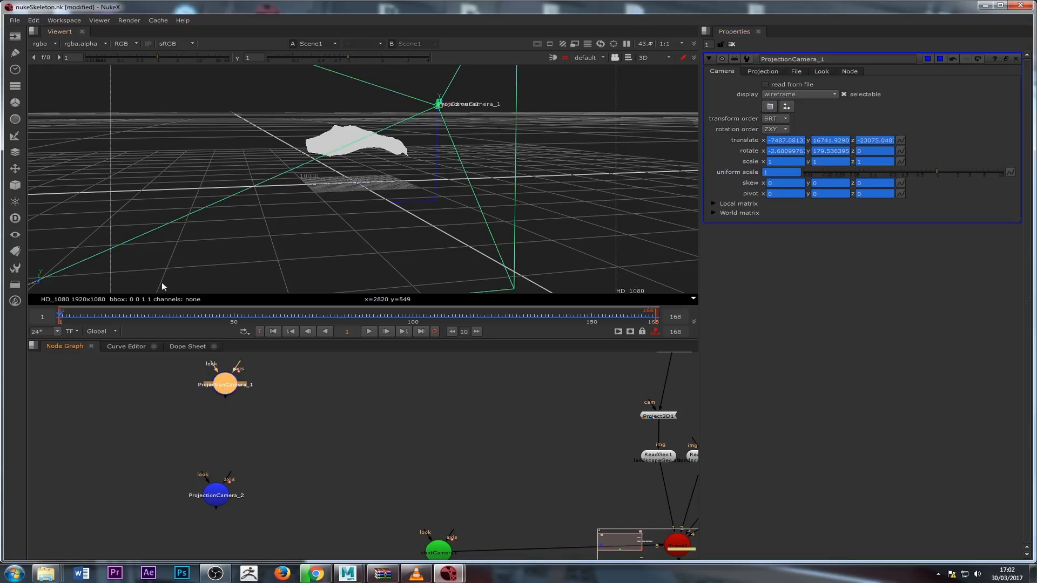
pyautogui.click(900, 141)
pyautogui.click(921, 161)
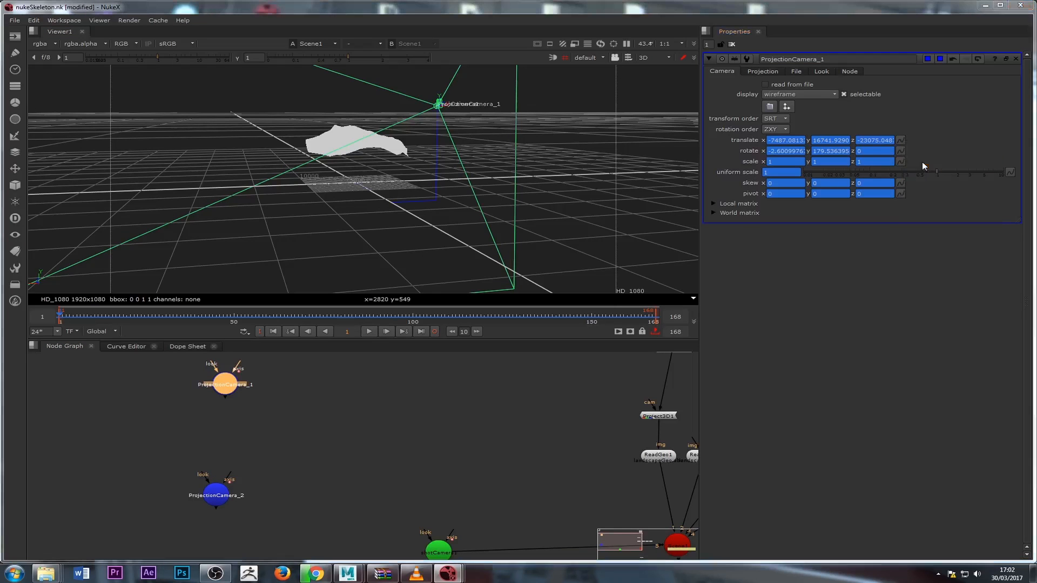
pyautogui.click(508, 294)
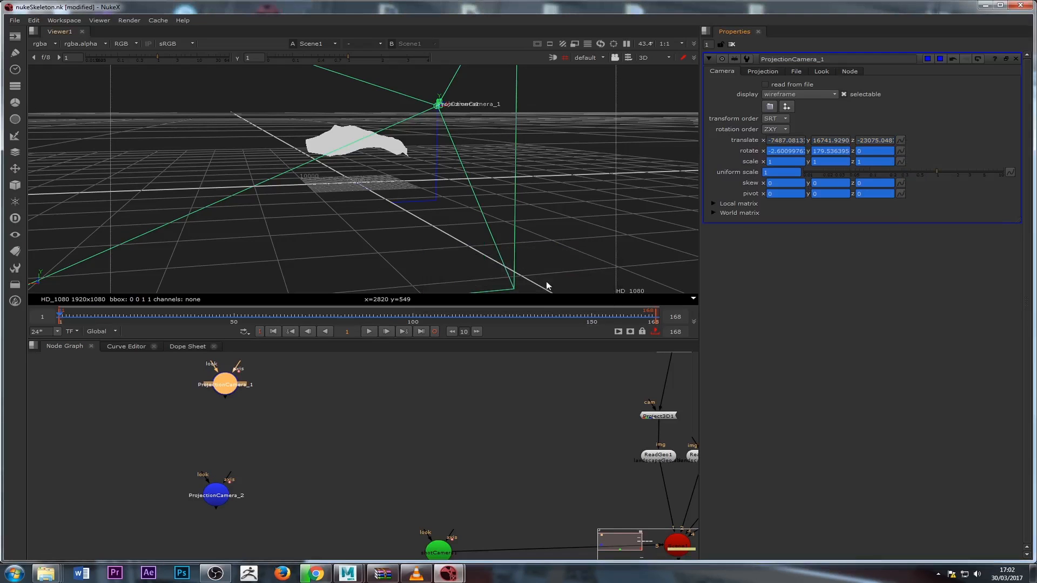
pyautogui.click(900, 151)
pyautogui.click(914, 170)
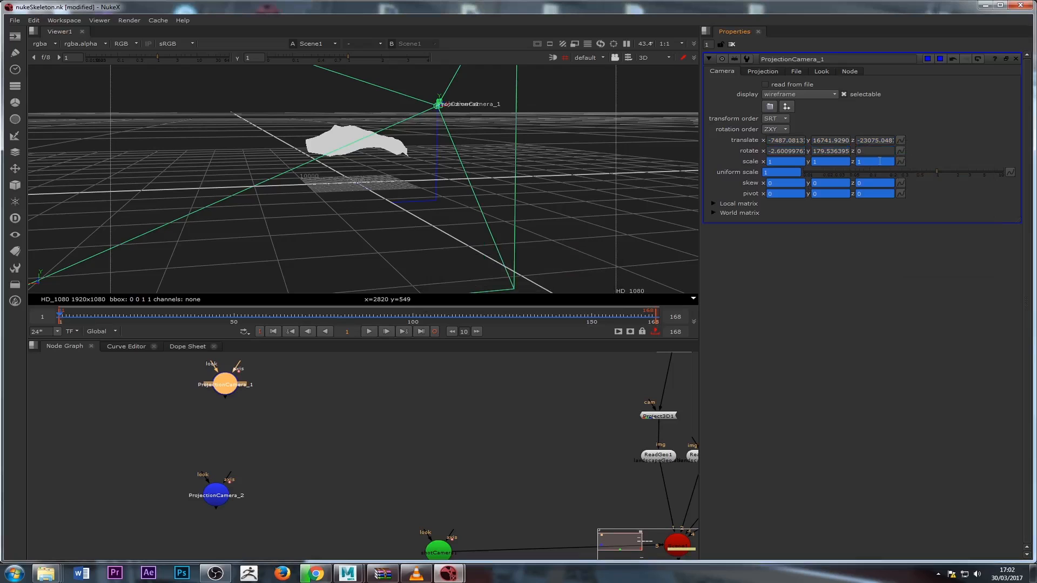
# Remove the animation from the scale, skew, pivot and uniform scale values of ProjectionCamera_1.
pyautogui.click(900, 162)
pyautogui.click(911, 182)
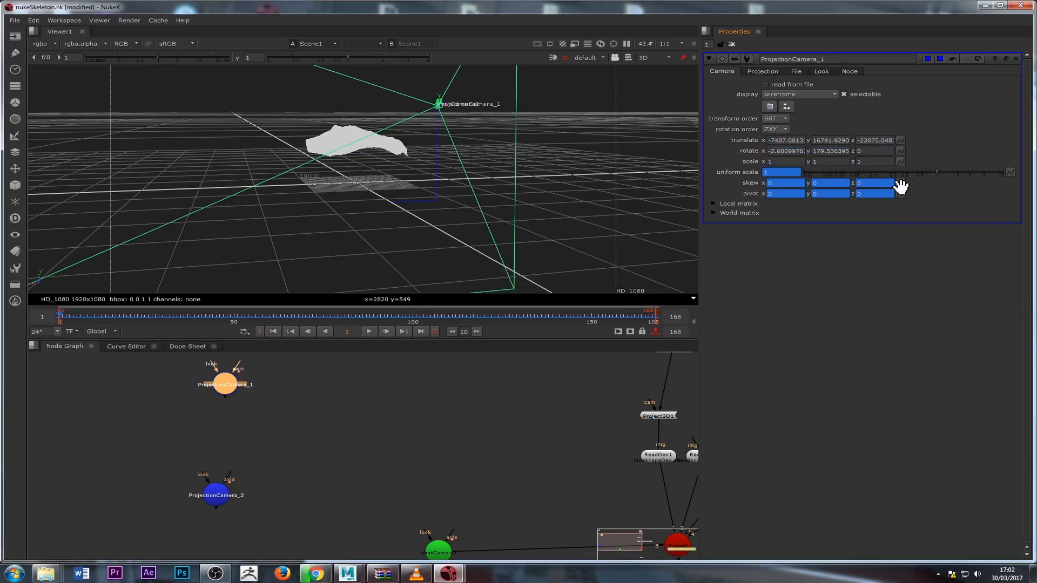
pyautogui.click(900, 183)
pyautogui.click(909, 206)
pyautogui.click(898, 194)
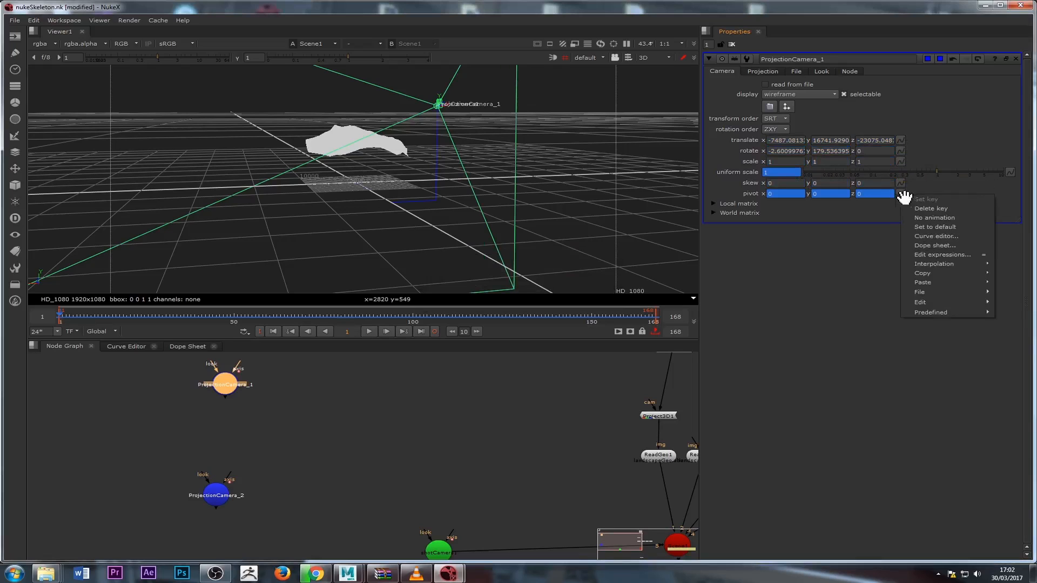
pyautogui.click(912, 210)
pyautogui.click(1009, 172)
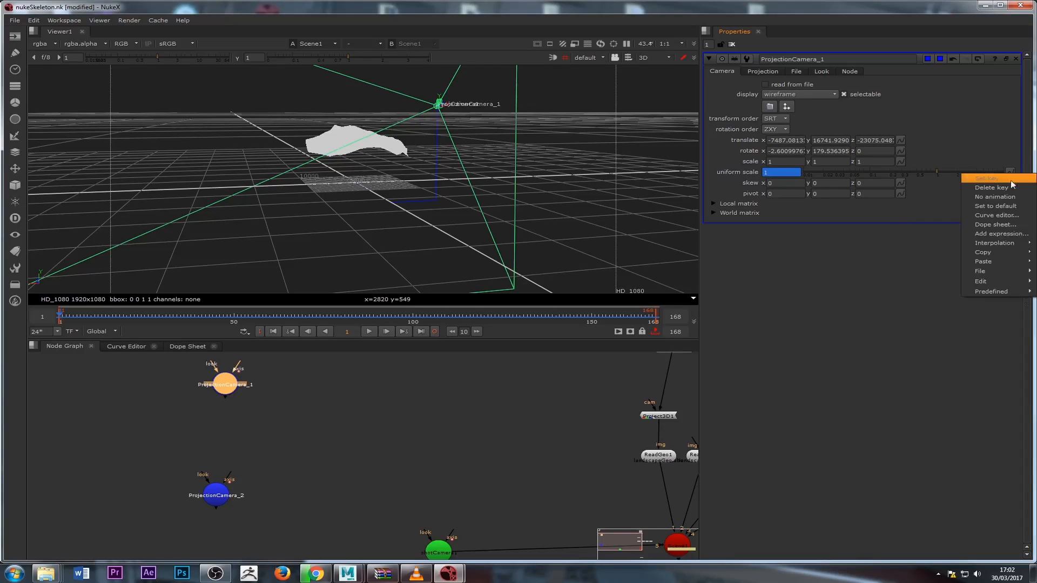
pyautogui.click(1002, 197)
# Scrub the timeline to compare the frozen ProjectionCamera_1 with the green shot camera's motion.
pyautogui.click(278, 491)
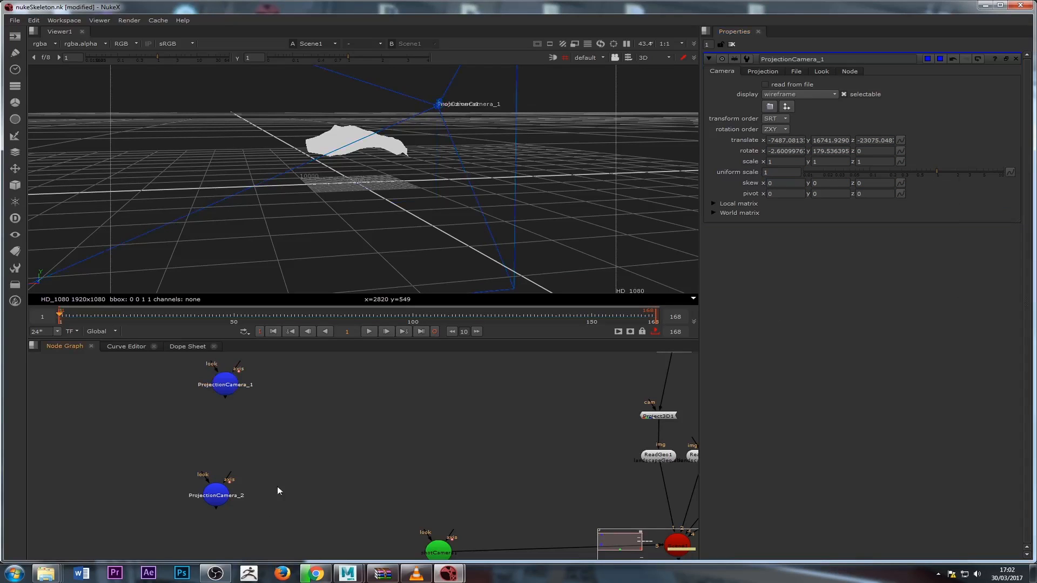
pyautogui.click(234, 388)
pyautogui.moveTo(77, 317); pyautogui.dragTo(377, 354)
pyautogui.click(317, 438)
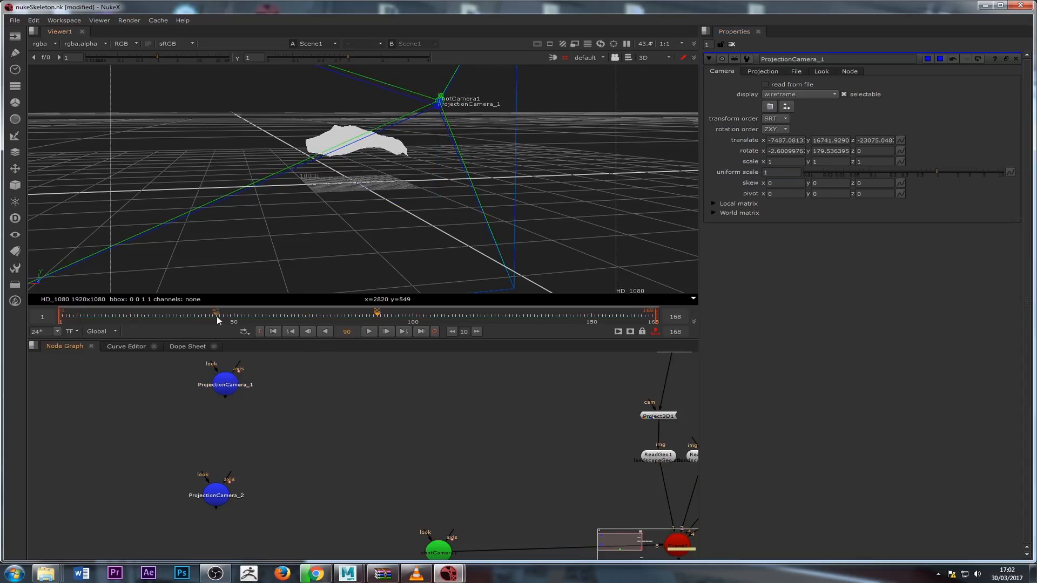
pyautogui.moveTo(217, 319); pyautogui.dragTo(30, 368)
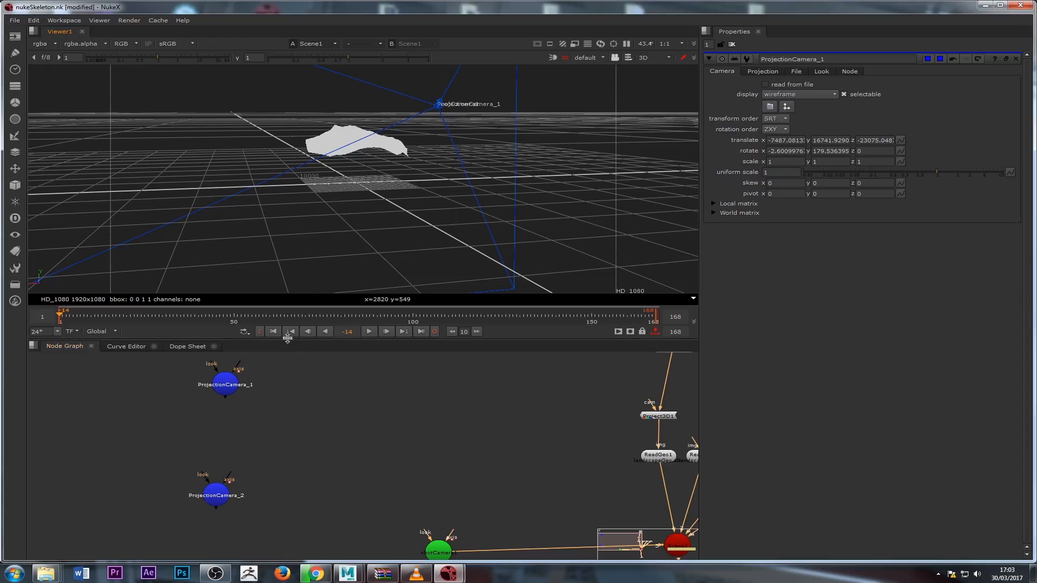
# Return to frame 1 and connect the cam input of Project3D1 to ProjectionCamera_1.
pyautogui.scroll(-3, 297, 429)
pyautogui.scroll(2, 297, 429)
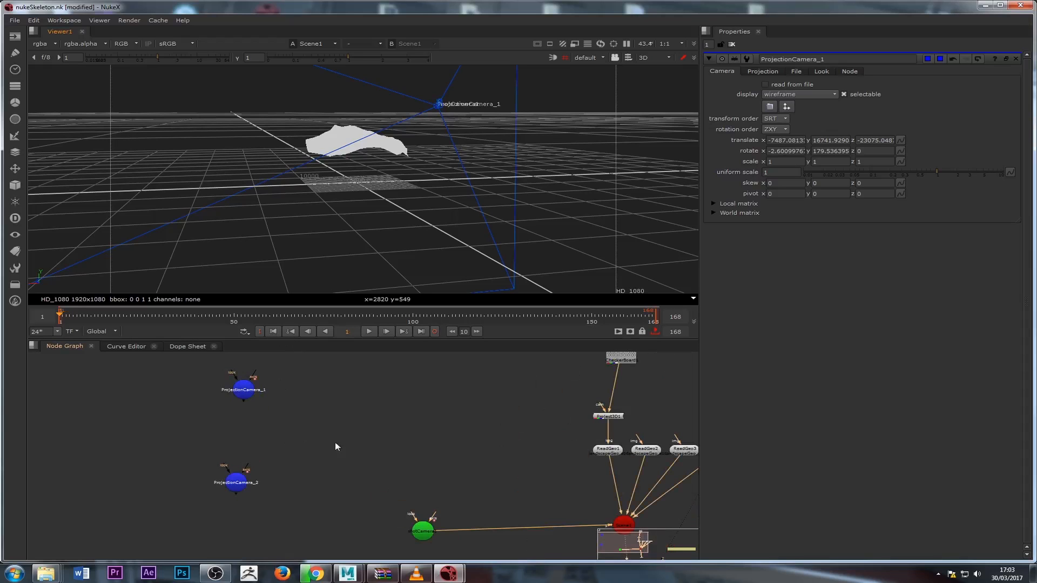
pyautogui.moveTo(245, 403)
pyautogui.mouseDown()
pyautogui.moveTo(605, 411)
pyautogui.moveTo(244, 389)
pyautogui.mouseUp()
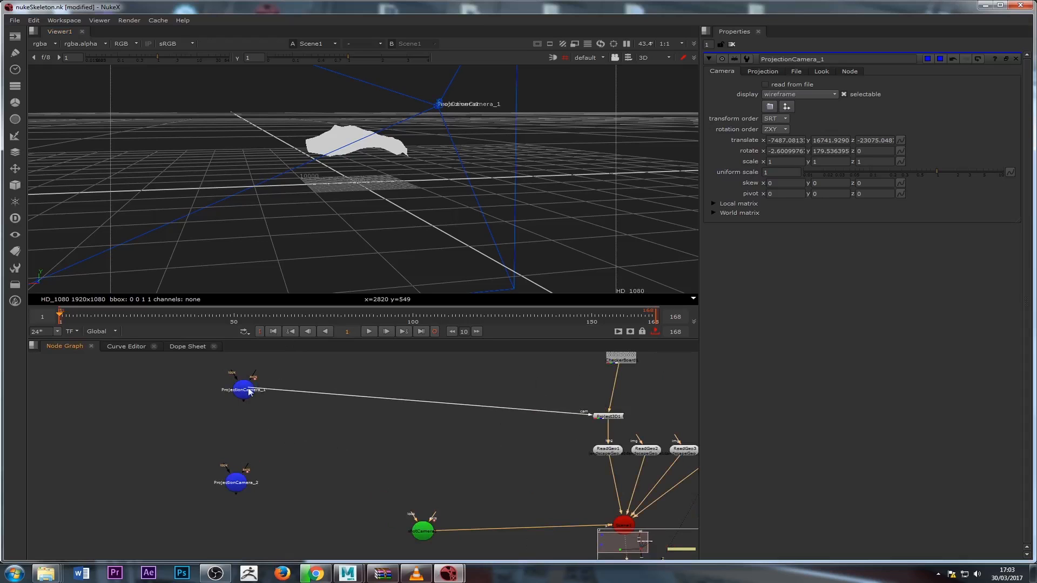
# Move the Project3D1 node slightly higher above ReadGeo1 and set its project on option to front.
pyautogui.moveTo(560, 381); pyautogui.dragTo(478, 408, button='middle')
pyautogui.scroll(3, 478, 413)
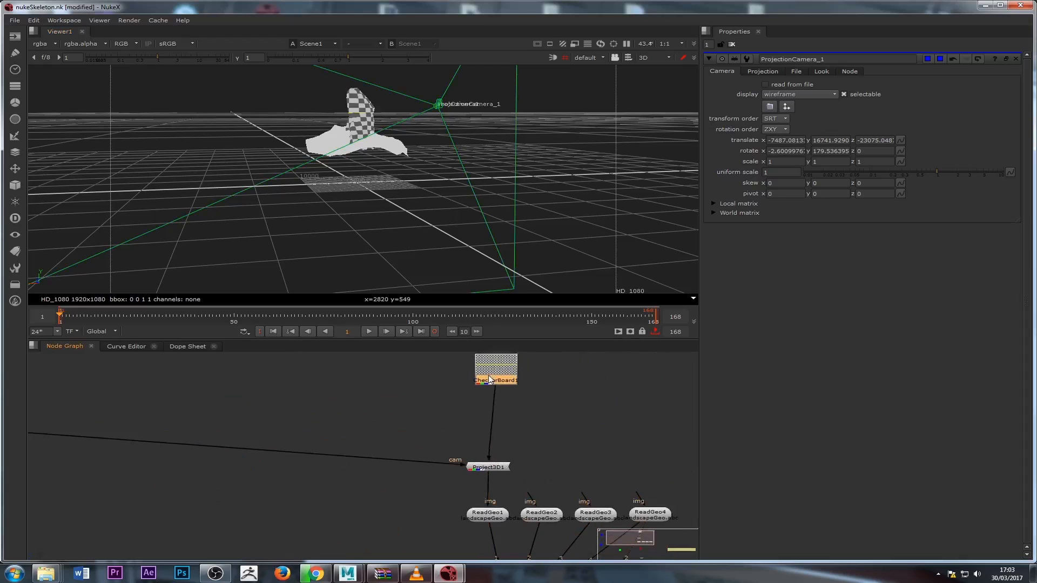
pyautogui.click(500, 455)
pyautogui.moveTo(500, 455); pyautogui.dragTo(500, 447)
pyautogui.doubleClick(498, 446)
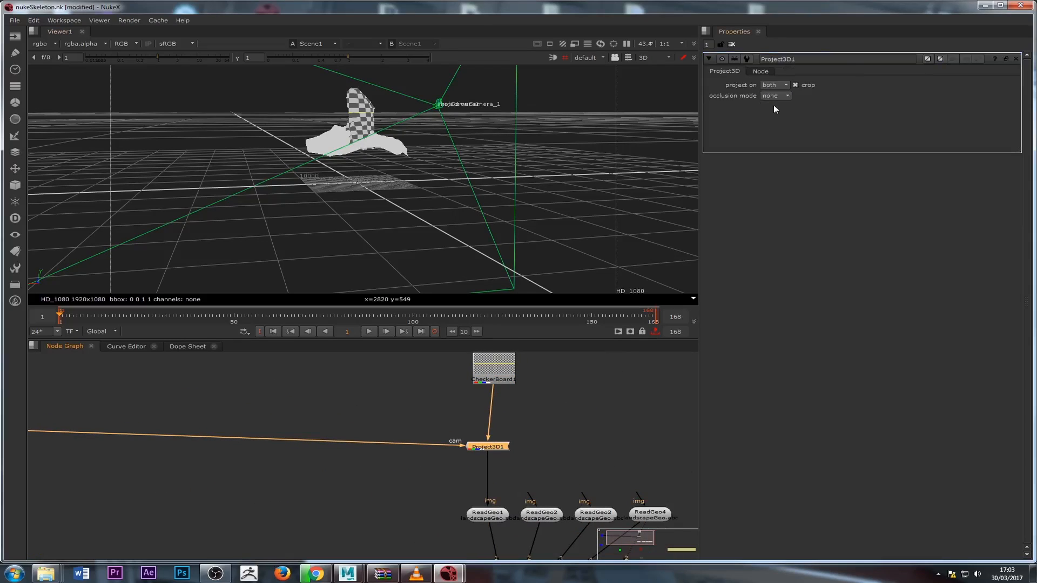
pyautogui.click(775, 87)
pyautogui.click(777, 96)
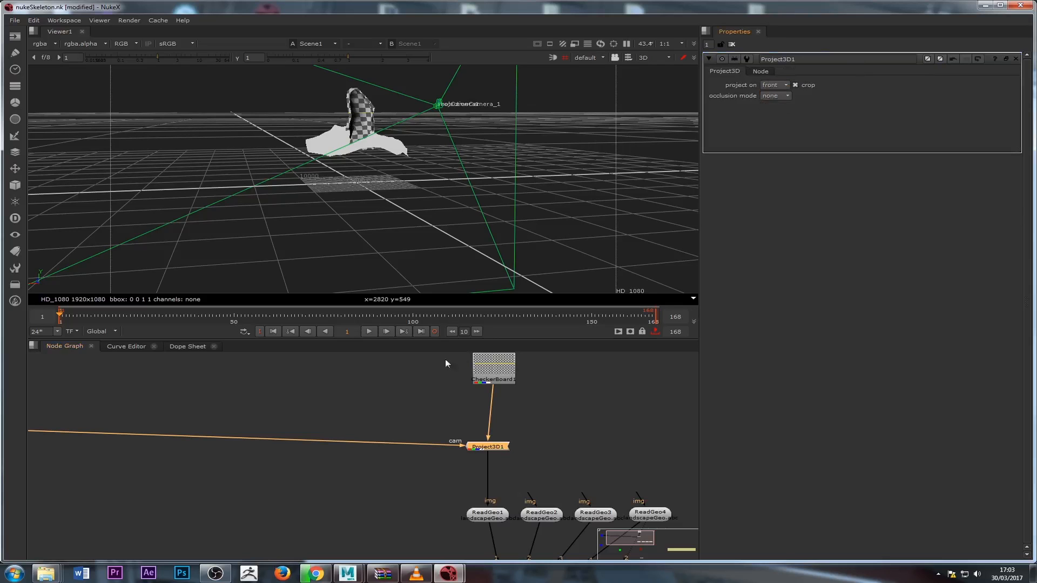
# Inspect the checkerboard projection on the rock from another angle and shift the CheckerBoard1 node slightly upward.
pyautogui.click(388, 401)
pyautogui.keyDown('ctrl'); pyautogui.moveTo(398, 226); pyautogui.dragTo(585, 242); pyautogui.keyUp('ctrl')
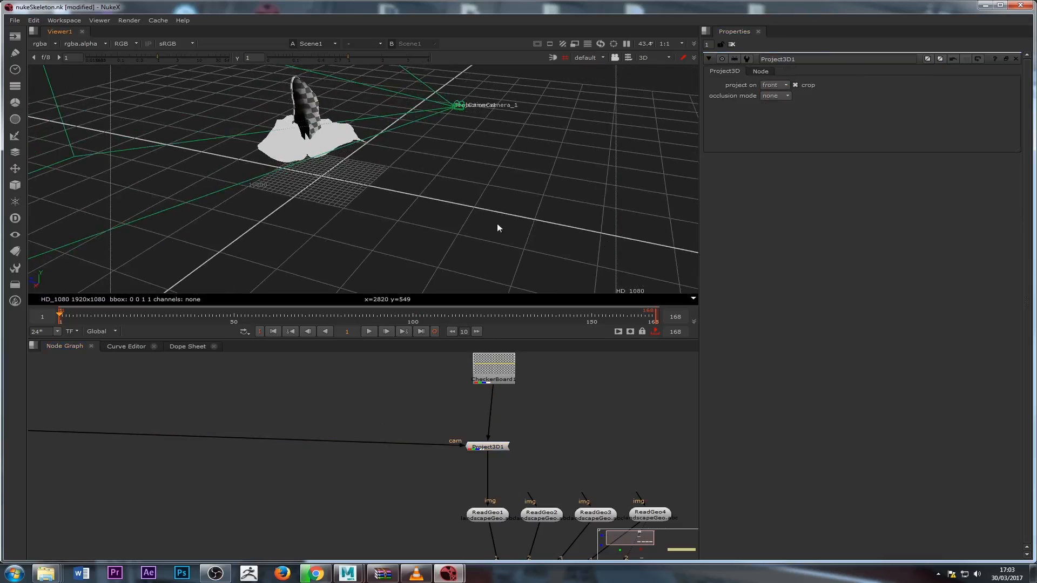
pyautogui.scroll(-2, 489, 439)
pyautogui.moveTo(492, 398); pyautogui.dragTo(492, 384)
pyautogui.scroll(-1, 507, 419)
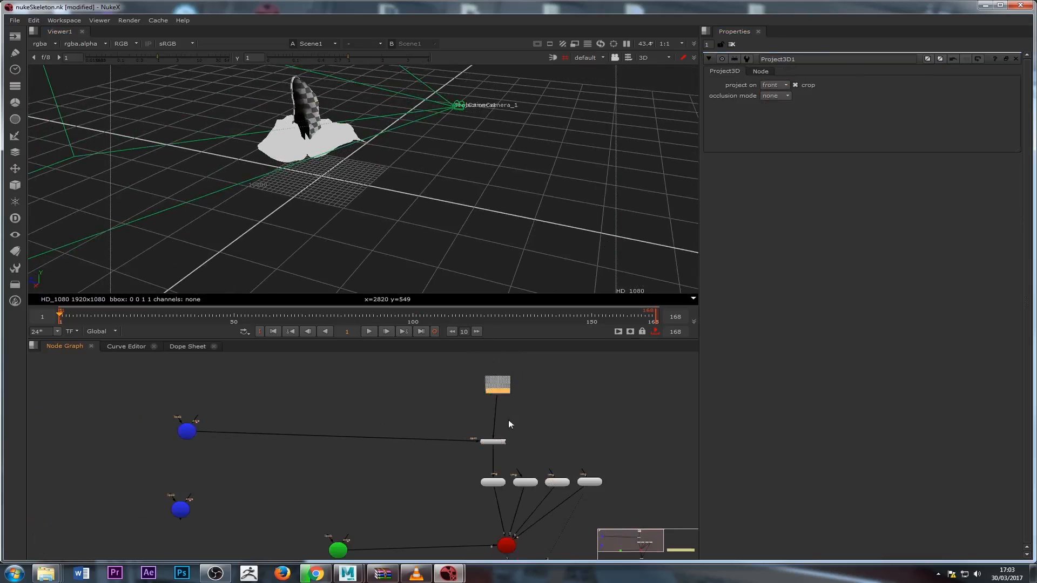
# Duplicate Project3D1 for ReadGeo2, connecting the copy's cam input to ProjectionCamera_1 and its image input to CheckerBoard1.
pyautogui.scroll(2, 507, 459)
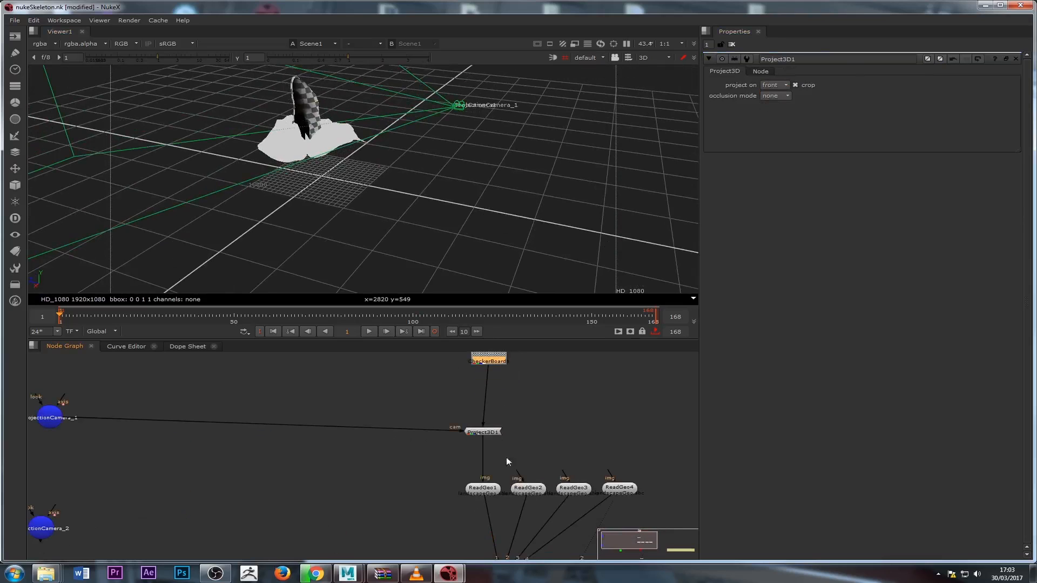
pyautogui.click(481, 432)
pyautogui.hotkey('ctrl', 'v')
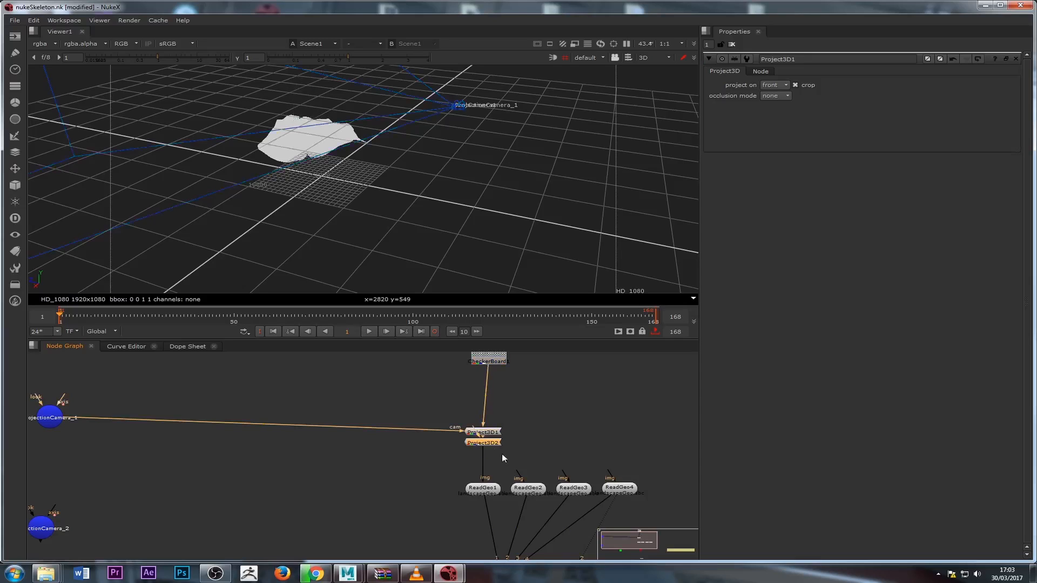
pyautogui.moveTo(493, 447); pyautogui.dragTo(554, 428)
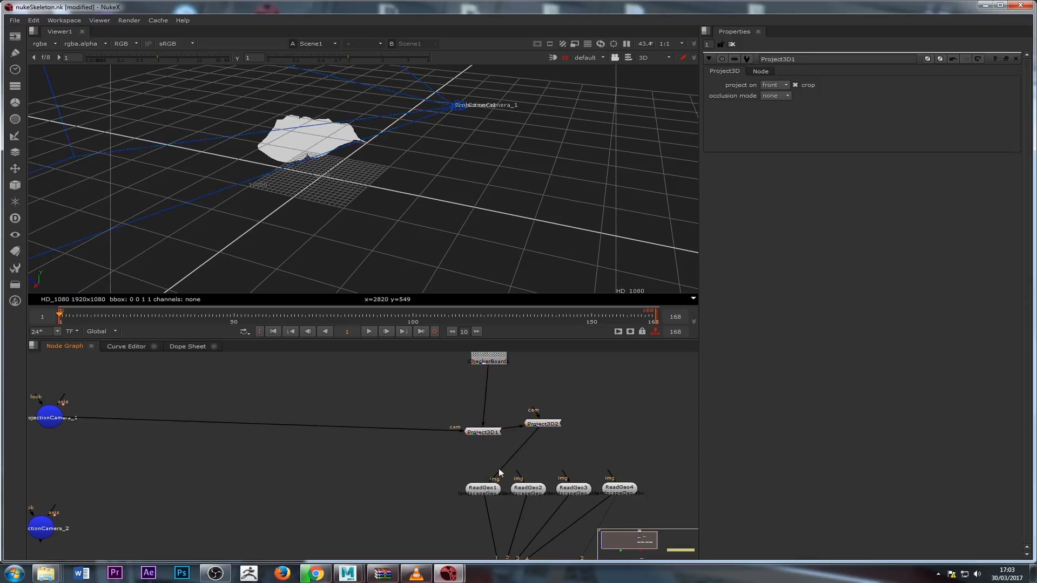
pyautogui.moveTo(501, 469); pyautogui.dragTo(153, 430)
pyautogui.click(549, 427)
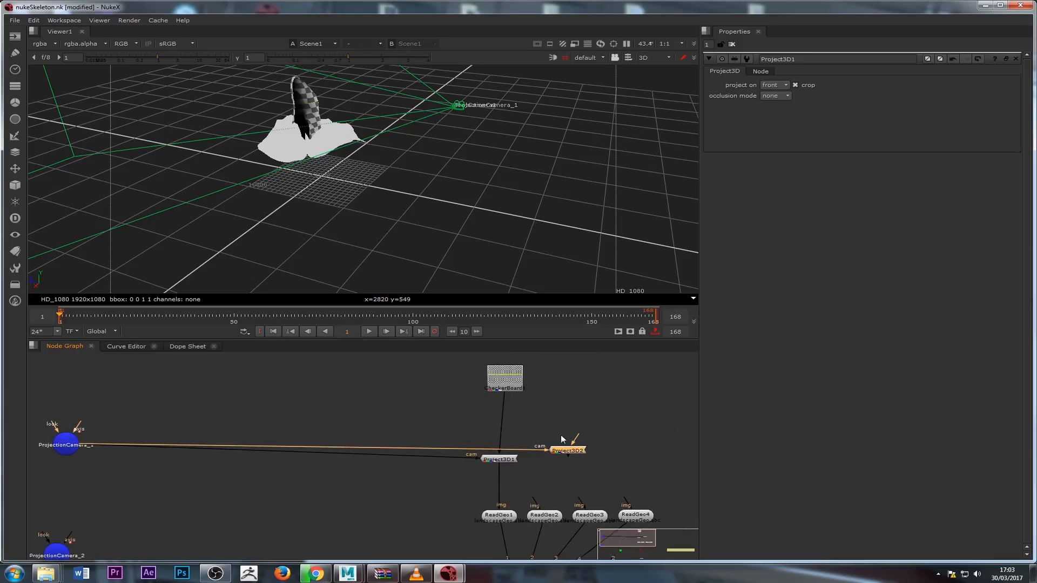
pyautogui.moveTo(571, 432); pyautogui.dragTo(499, 384)
pyautogui.moveTo(536, 503); pyautogui.dragTo(567, 451)
pyautogui.scroll(-2, 526, 461)
pyautogui.moveTo(519, 462); pyautogui.dragTo(482, 449, button='middle')
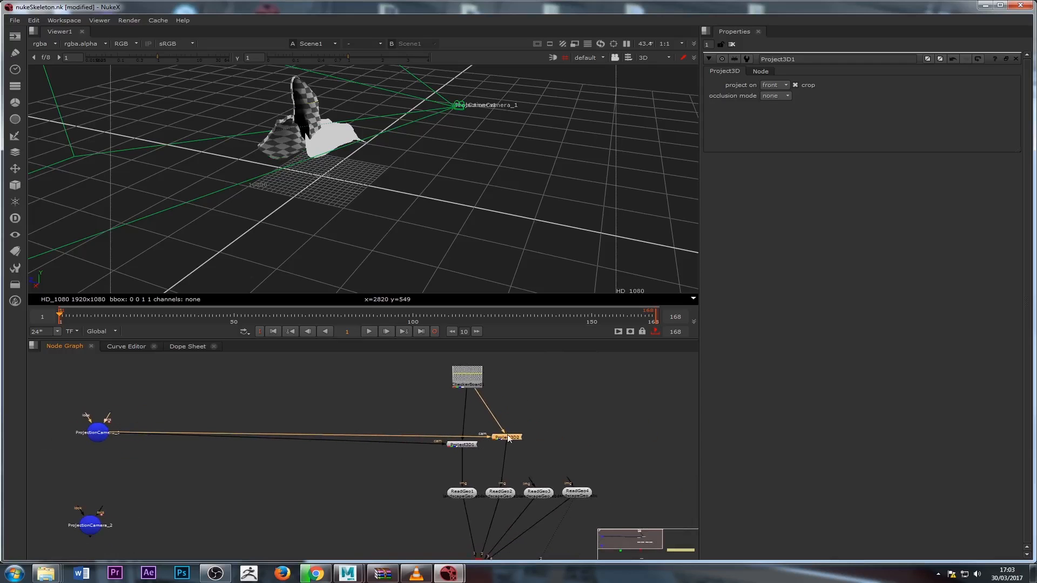
# Add another Project3D copy linking ProjectionCamera_1 and CheckerBoard1 to ReadGeo3, and spread out the checkerboard and projection nodes.
pyautogui.click(552, 446)
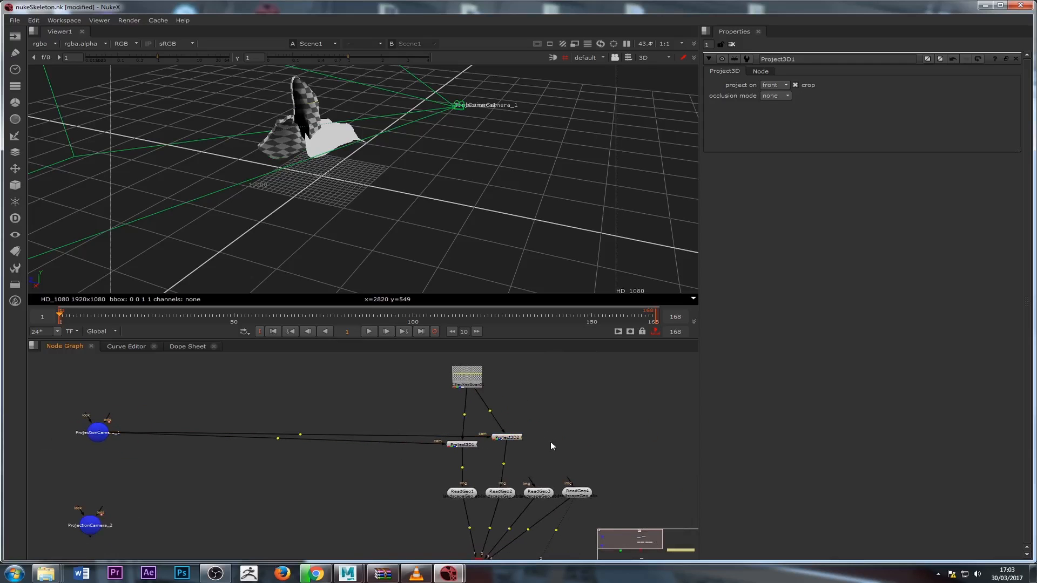
pyautogui.moveTo(545, 440); pyautogui.dragTo(108, 432)
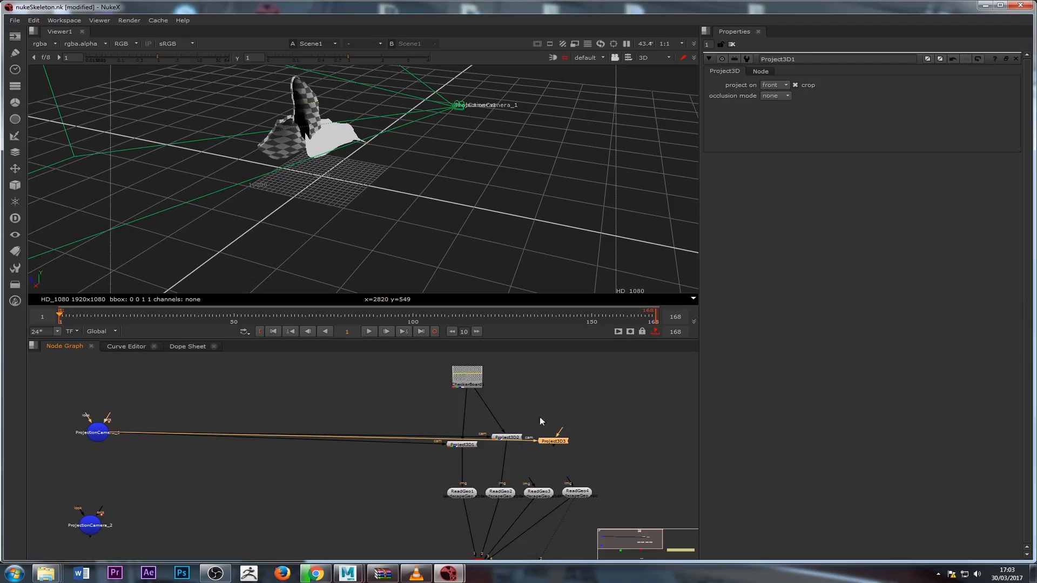
pyautogui.moveTo(470, 388); pyautogui.dragTo(551, 379)
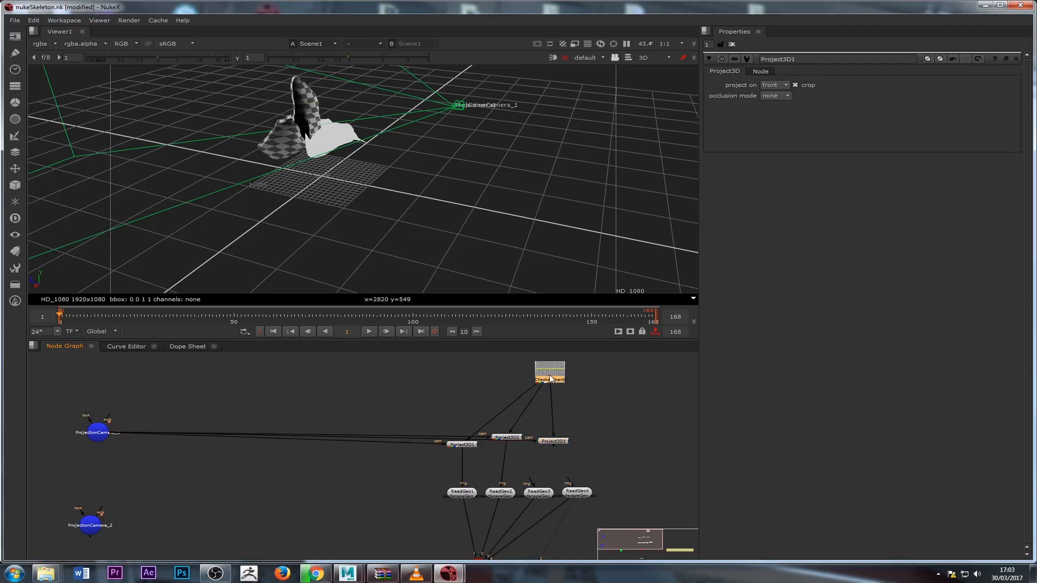
pyautogui.moveTo(537, 485); pyautogui.dragTo(550, 436)
pyautogui.moveTo(461, 446); pyautogui.dragTo(450, 414)
pyautogui.moveTo(508, 440); pyautogui.dragTo(496, 427)
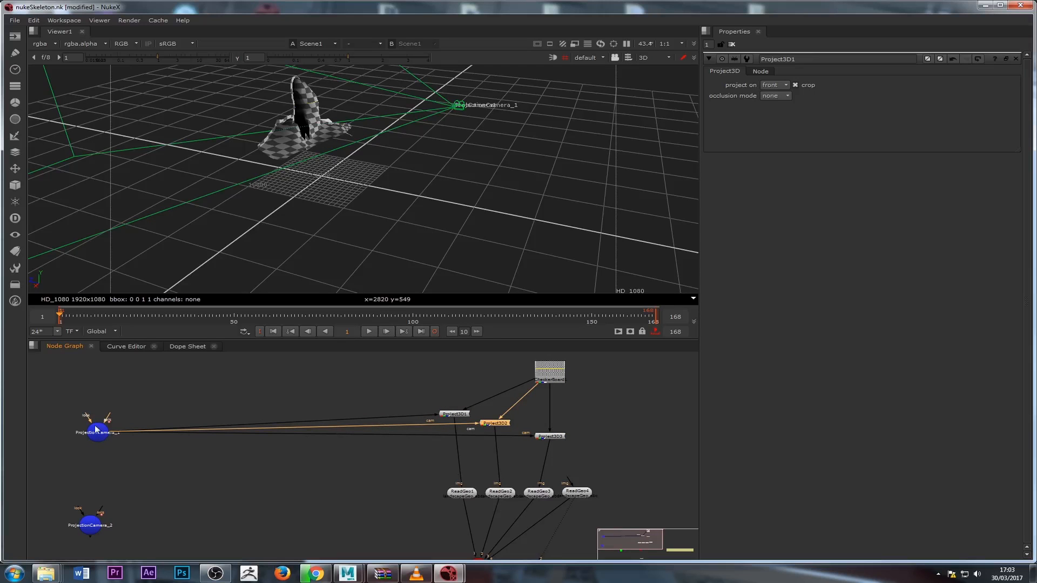
# Add a fourth Project3D copy, wiring ProjectionCamera_1 and CheckerBoard1 into it and its output into ReadGeo4.
pyautogui.moveTo(312, 513)
pyautogui.mouseDown(button='middle')
pyautogui.moveTo(304, 458)
pyautogui.moveTo(329, 506)
pyautogui.mouseUp(button='middle')
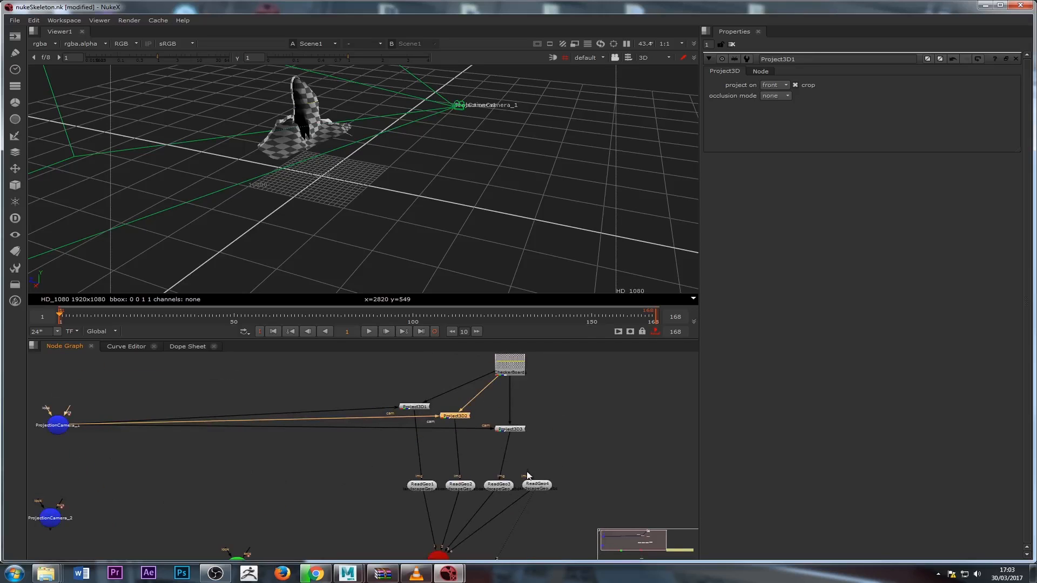
pyautogui.click(545, 426)
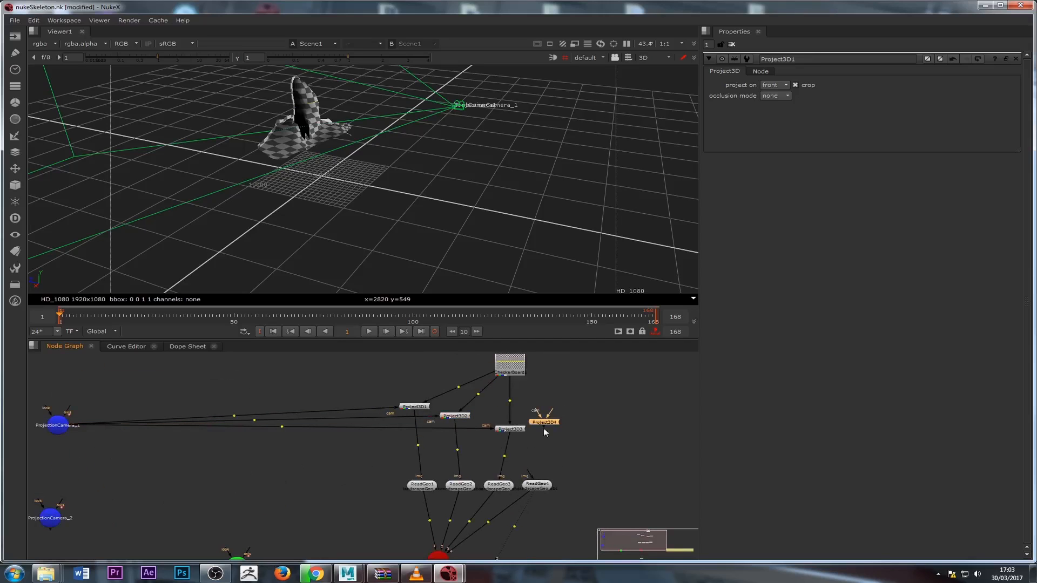
pyautogui.moveTo(538, 421); pyautogui.dragTo(71, 435)
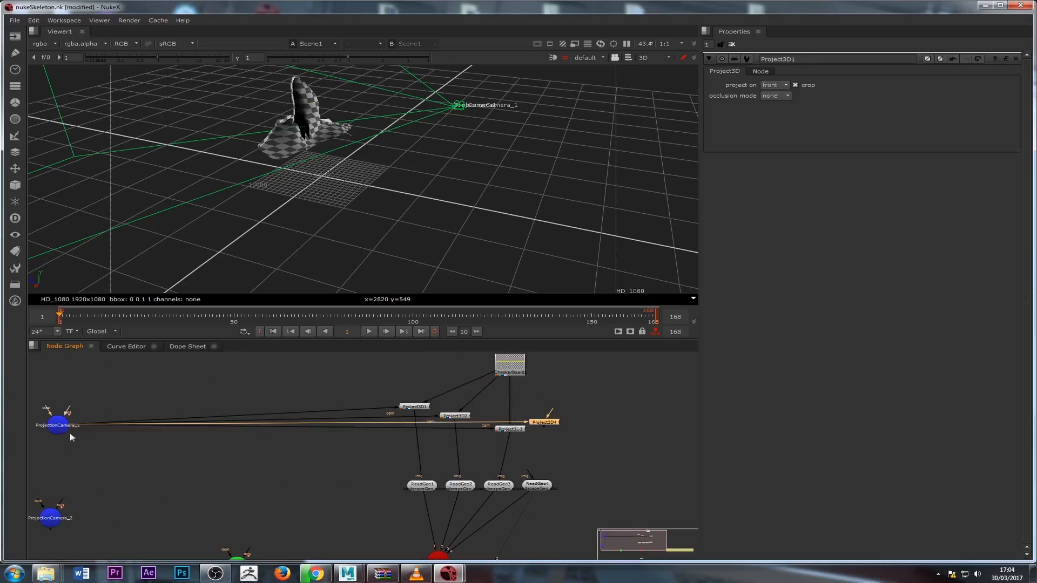
pyautogui.moveTo(521, 387); pyautogui.dragTo(504, 367)
pyautogui.moveTo(536, 476); pyautogui.dragTo(543, 422)
# Inspect the projected rock from another angle, open Scene1's properties and switch the viewer to 2D.
pyautogui.keyDown('ctrl'); pyautogui.moveTo(368, 143); pyautogui.dragTo(350, 162); pyautogui.keyUp('ctrl')
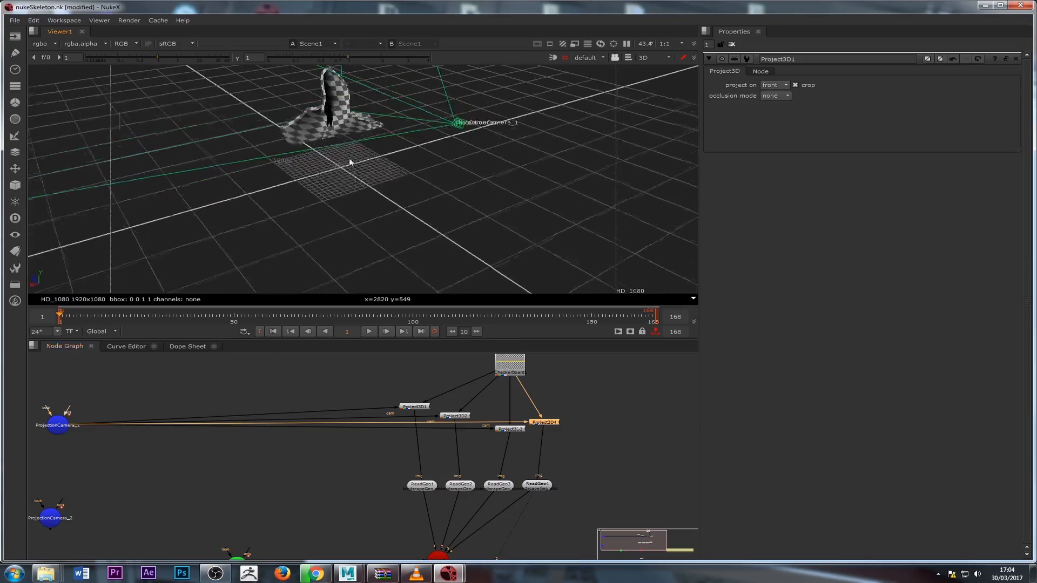
pyautogui.scroll(-2, 378, 400)
pyautogui.scroll(2, 379, 540)
pyautogui.click(434, 497)
pyautogui.doubleClick(436, 496)
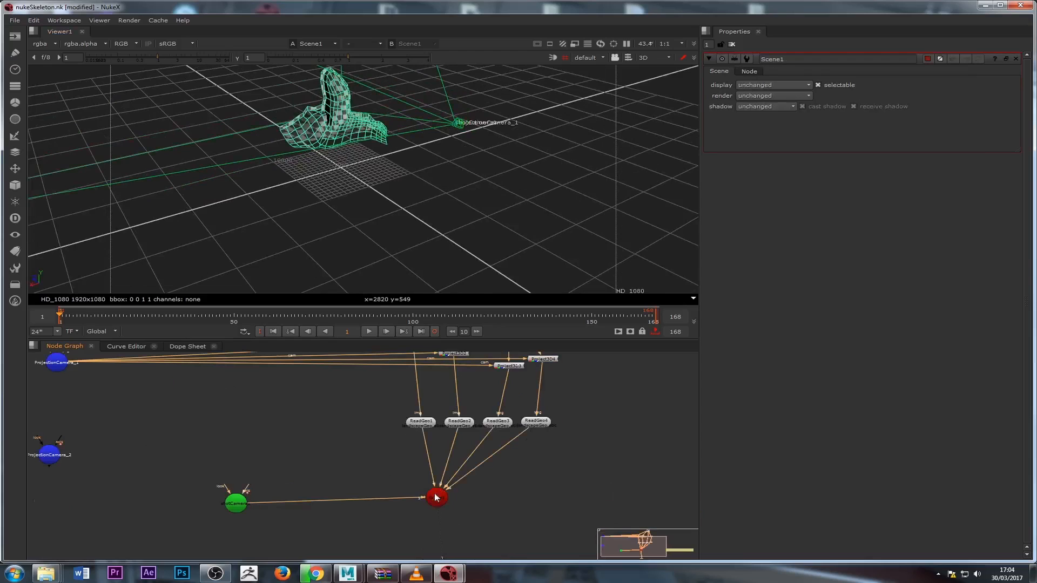
pyautogui.press('Tab')
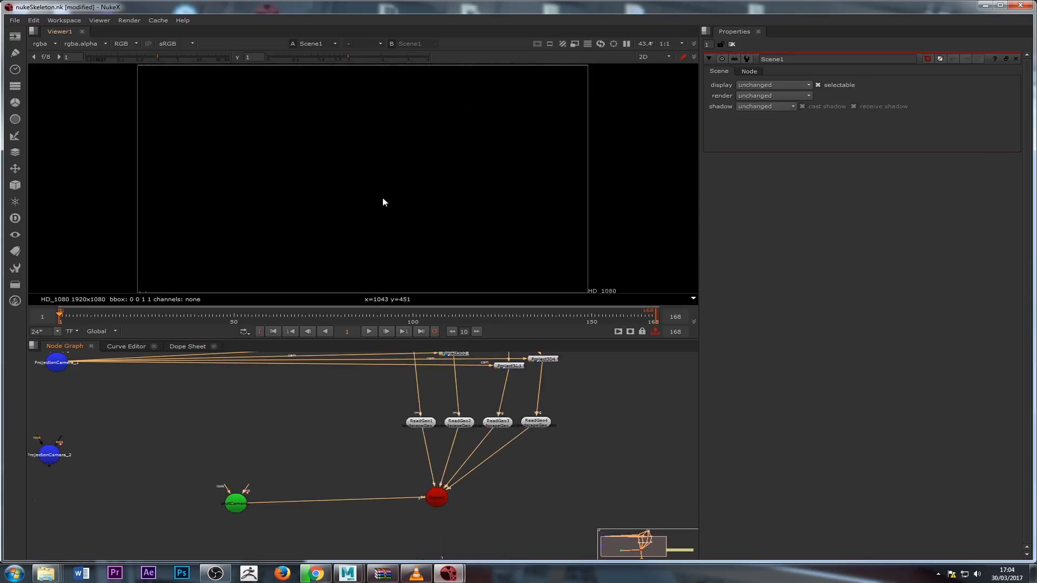
pyautogui.click(642, 57)
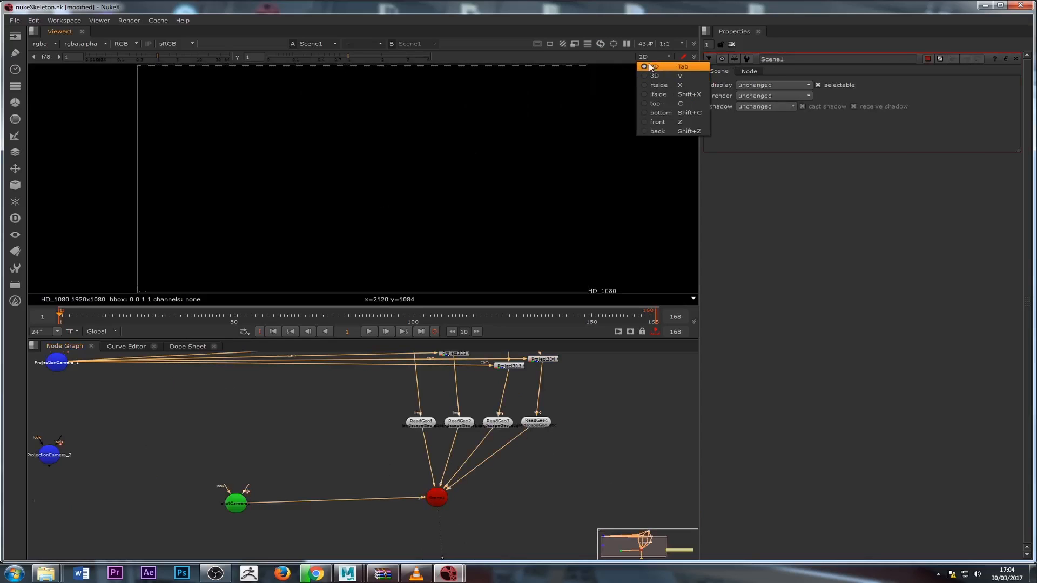
# Add a ScanlineRender node, connect its cam input to the green shotCamera and its obj/scn input to Scene1, and view its output.
pyautogui.click(415, 487)
pyautogui.moveTo(415, 488); pyautogui.dragTo(403, 431, button='middle')
pyautogui.press('Tab')
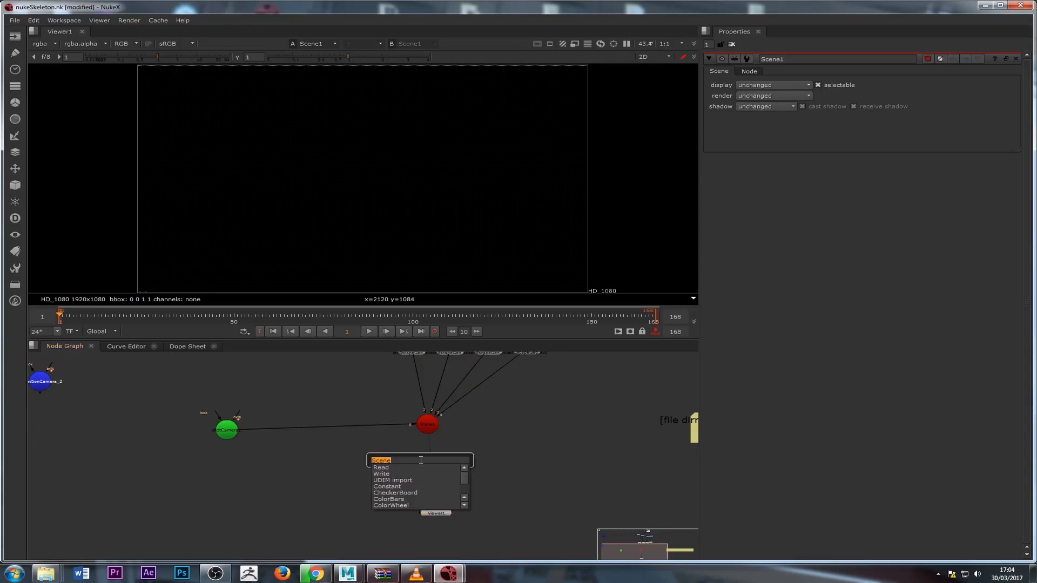
pyautogui.write('scan')
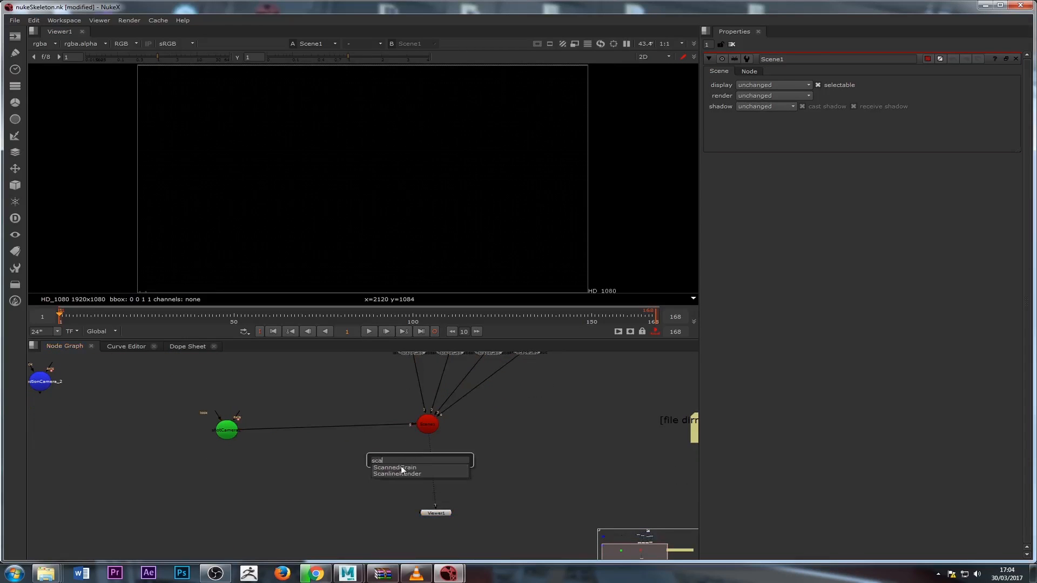
pyautogui.press('Return')
pyautogui.moveTo(408, 457); pyautogui.dragTo(226, 430)
pyautogui.scroll(2, 415, 454)
pyautogui.moveTo(409, 413); pyautogui.dragTo(424, 432)
pyautogui.click(426, 419)
pyautogui.click(424, 470)
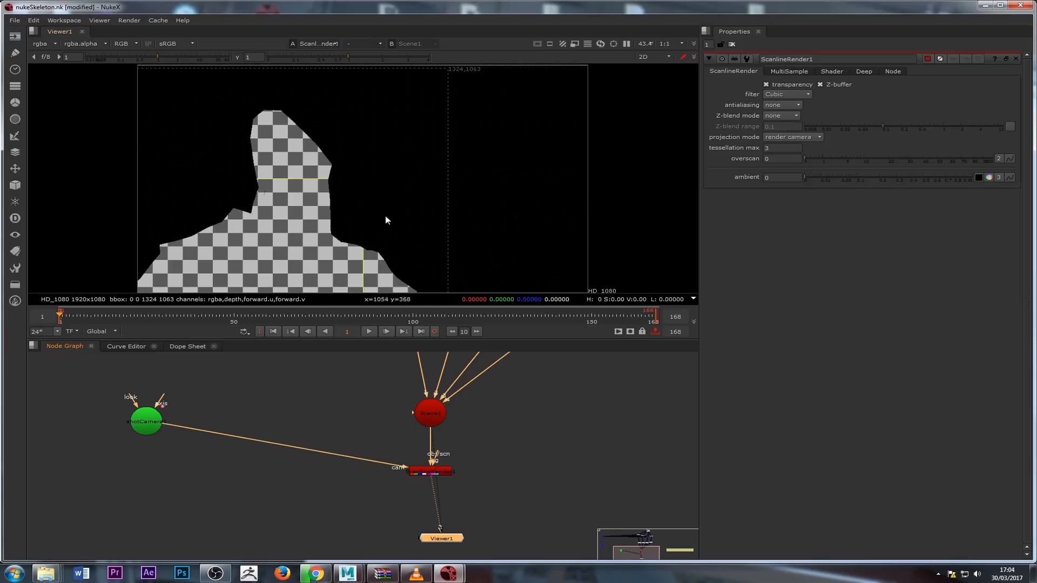
# Centre CheckerBoard1 above the Project3D nodes, open its properties and set color 0's blue value to 4.1.
pyautogui.scroll(-2, 387, 218)
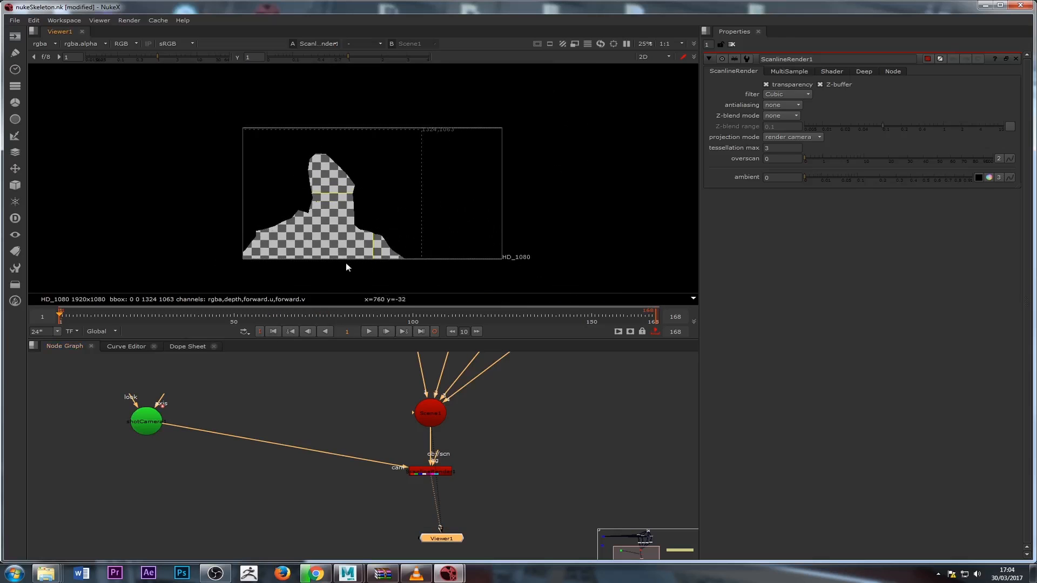
pyautogui.scroll(5, 328, 226)
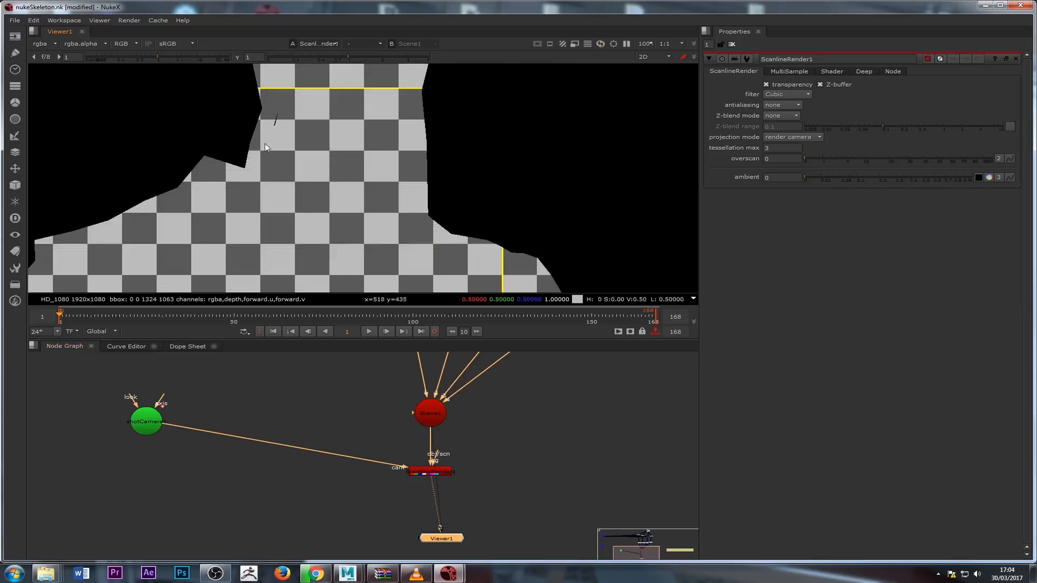
pyautogui.moveTo(361, 371); pyautogui.dragTo(367, 487, button='middle')
pyautogui.scroll(-2, 386, 461)
pyautogui.moveTo(350, 412); pyautogui.dragTo(329, 522, button='middle')
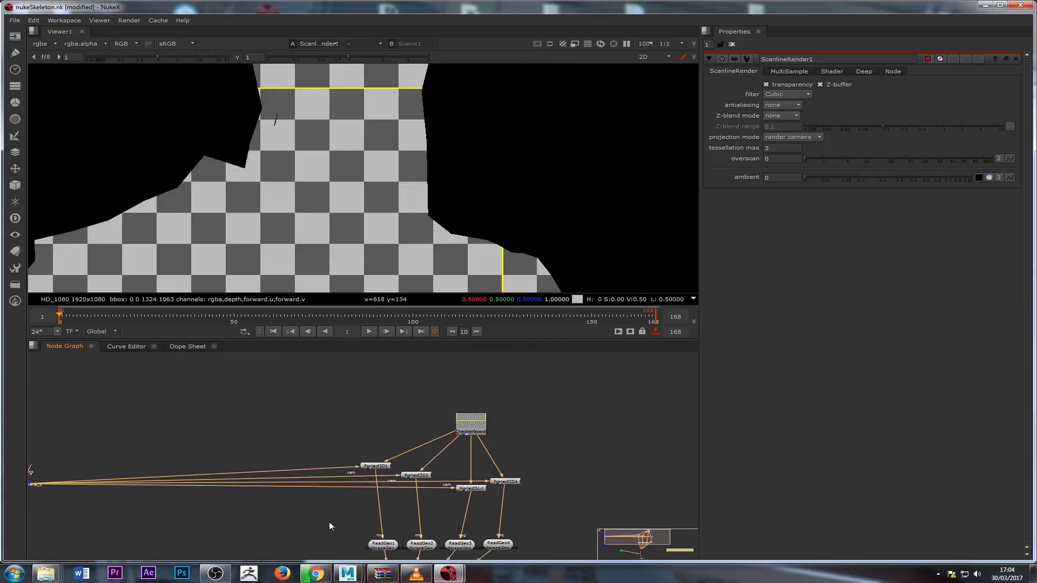
pyautogui.moveTo(468, 425); pyautogui.dragTo(427, 407)
pyautogui.doubleClick(429, 409)
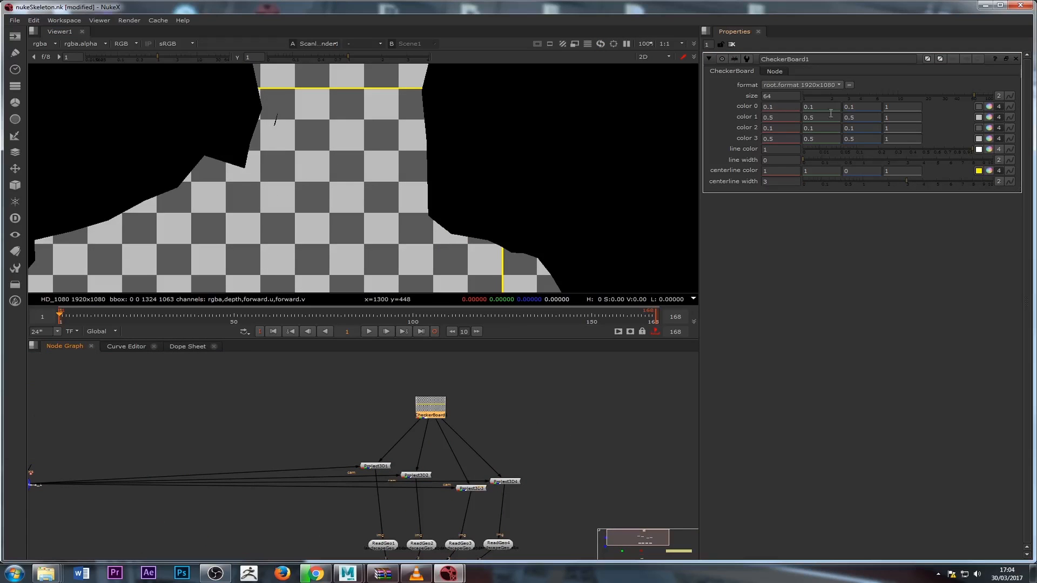
pyautogui.click(845, 106)
pyautogui.write('4')
# Try tinting the other checker colours: color 1 red 1 and green 0.47, color 2 red 0.14 and blue 0.6, color 3 blue 0.53.
pyautogui.click(831, 118)
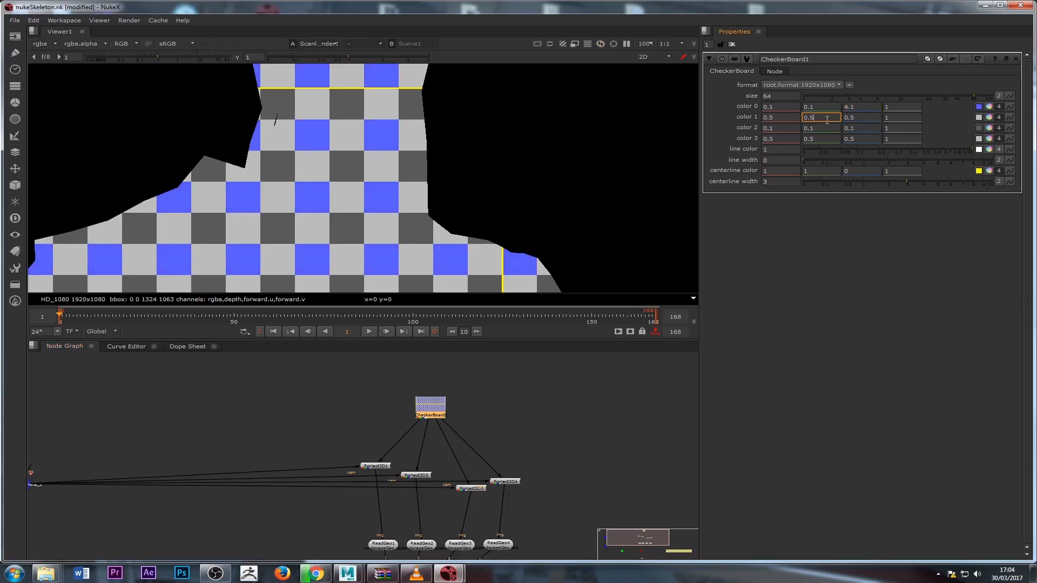
pyautogui.click(864, 136)
pyautogui.write('3')
pyautogui.click(854, 128)
pyautogui.write('5')
pyautogui.click(775, 128)
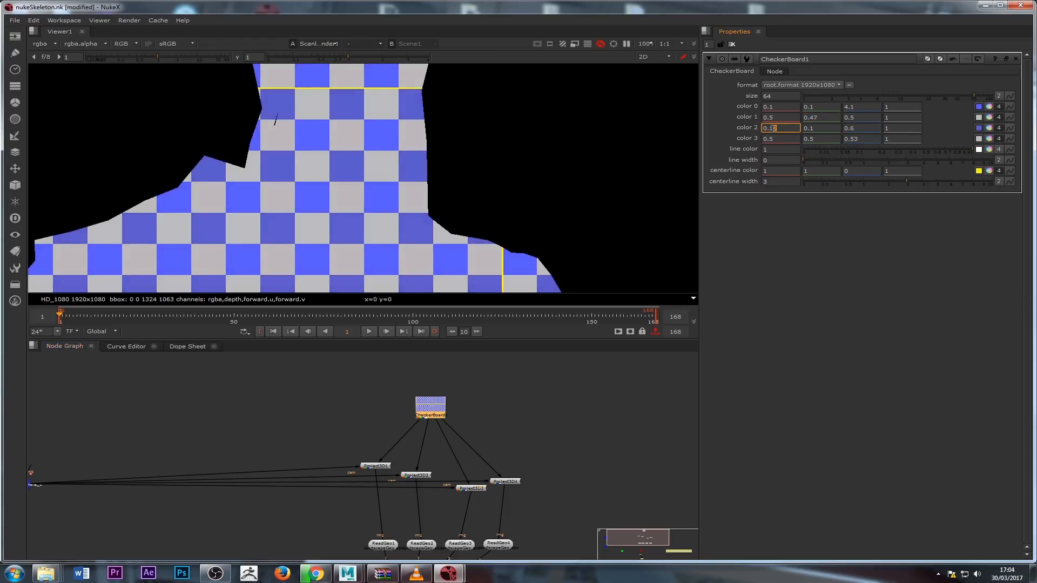
pyautogui.doubleClick(771, 117)
pyautogui.write('1.0')
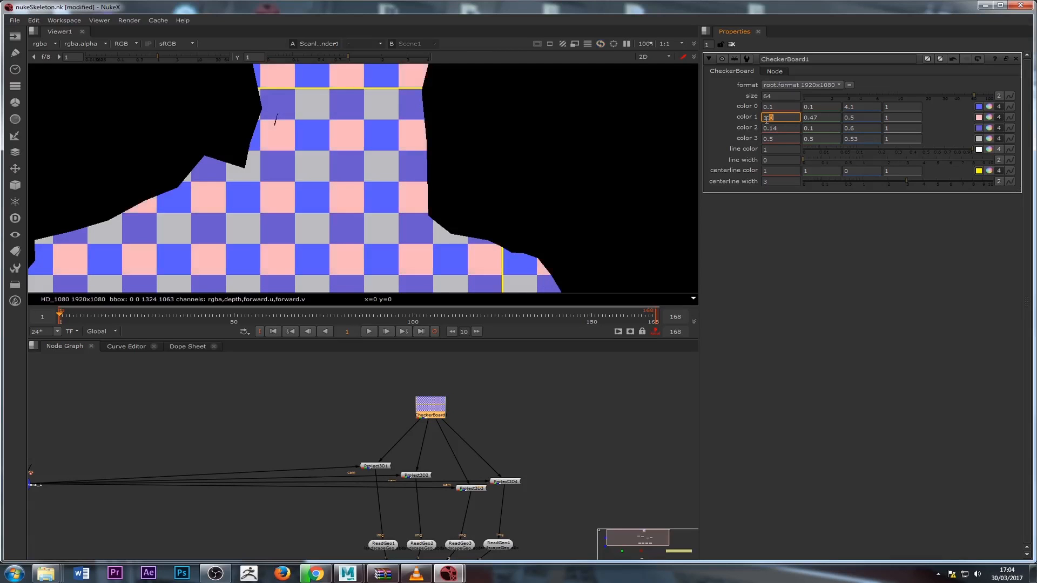
pyautogui.scroll(-1, 380, 187)
pyautogui.scroll(-4, 372, 186)
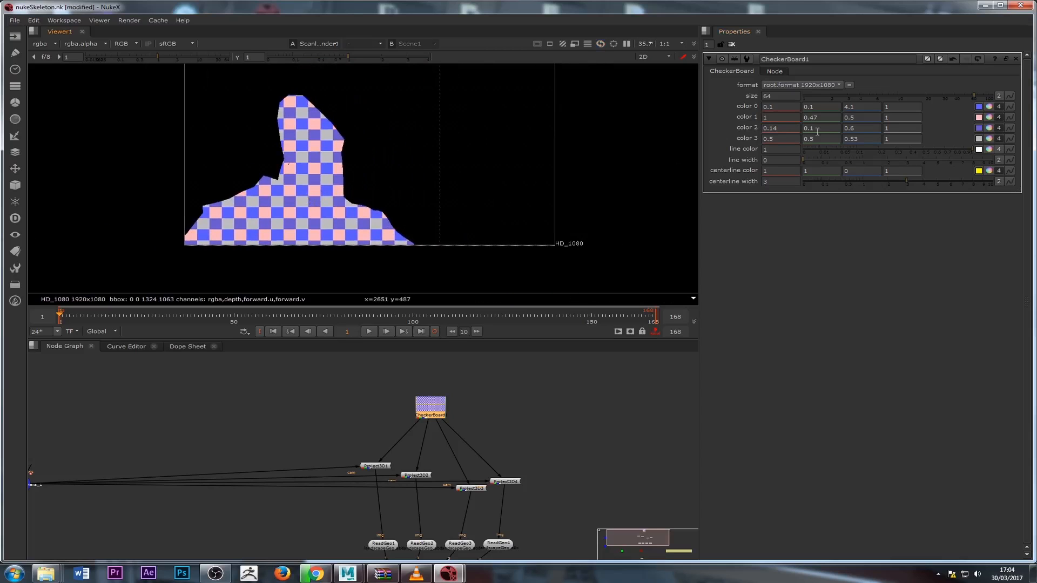
# Undo the changes to color 1, color 2 and color 3 of the checkerboard.
pyautogui.hotkey('ctrl', 'z')
pyautogui.hotkey('ctrl', 'z')
pyautogui.hotkey('ctrl', 'z')
pyautogui.hotkey('ctrl', 'z')
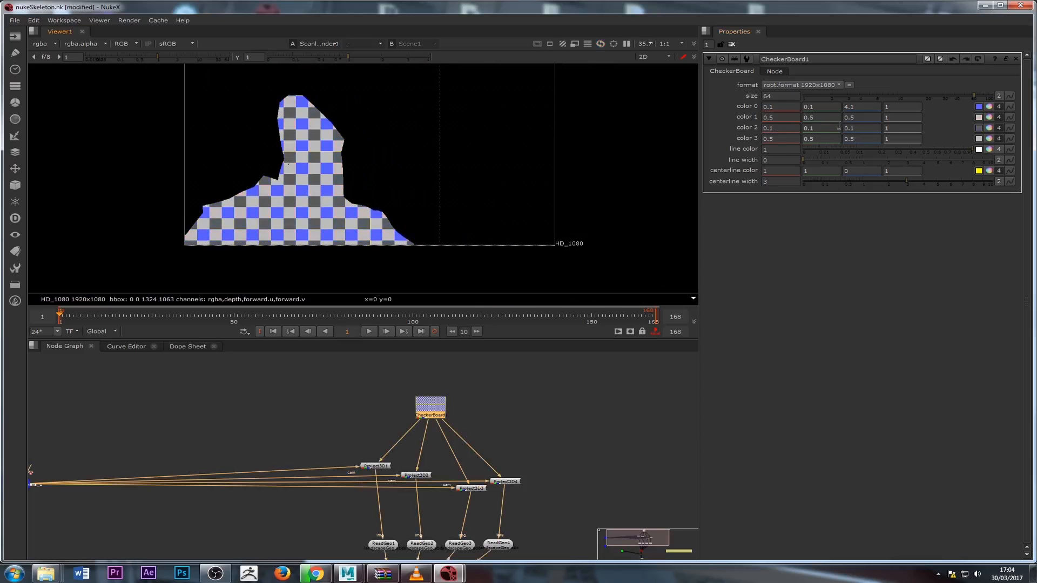
# Set the checkerboard's blue value to 0.6 for color 2 and to 0.9 for color 3.
pyautogui.click(851, 128)
pyautogui.press('Up')
pyautogui.press('Up')
pyautogui.press('Up')
pyautogui.press('Up')
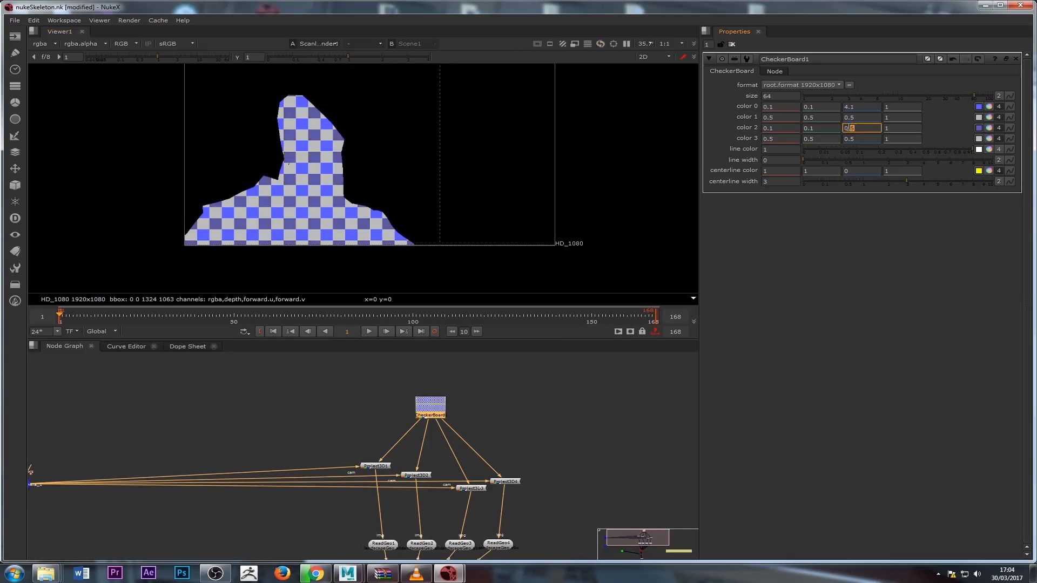
pyautogui.press('Up')
pyautogui.click(849, 139)
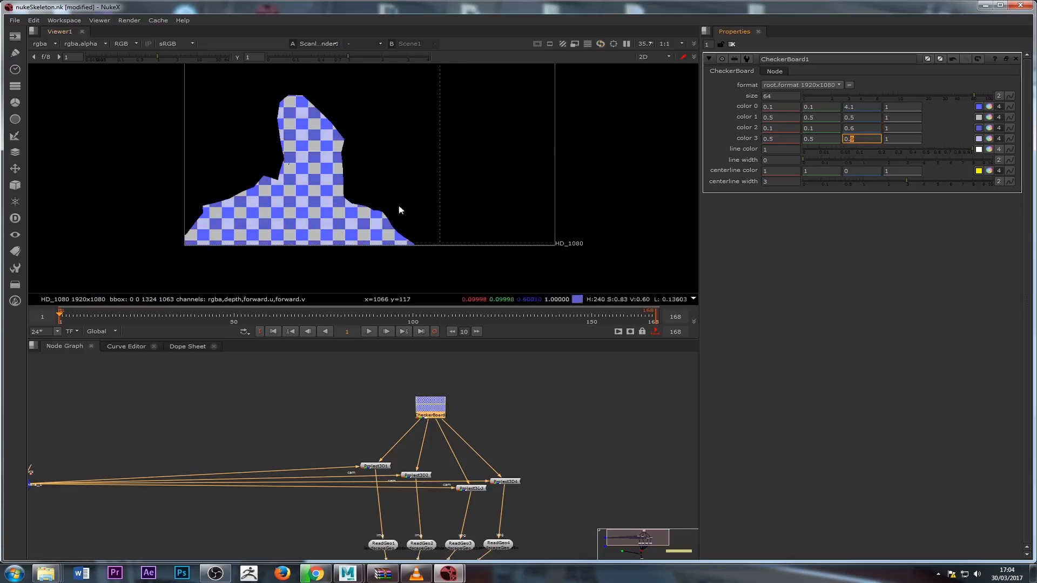
pyautogui.press('Up')
pyautogui.press('Up')
pyautogui.press('Up')
pyautogui.press('Up')
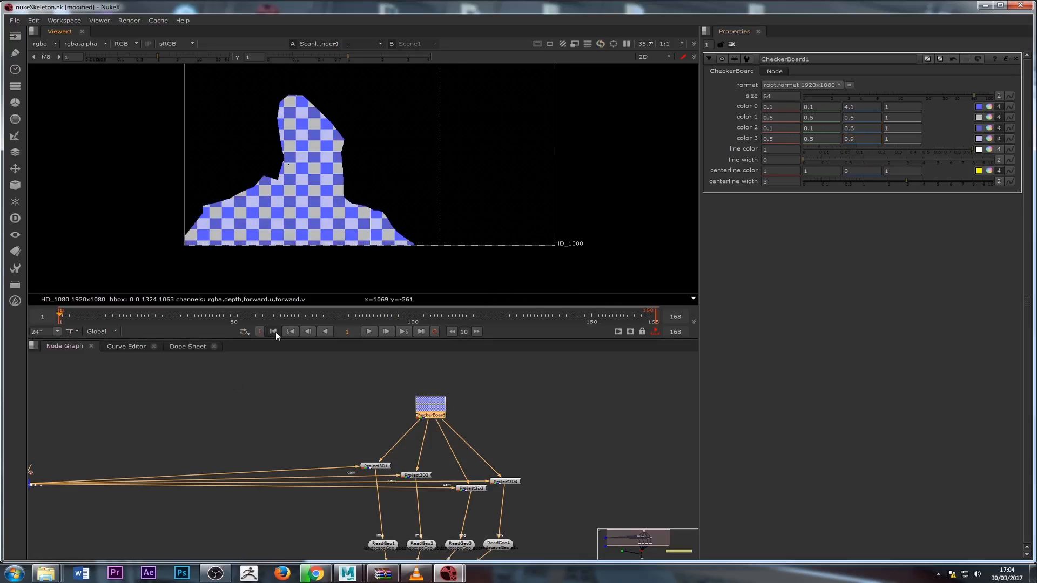
# Play the rendered sequence to check how the checkerboard projection holds on the rock, then stop playback.
pyautogui.click(367, 332)
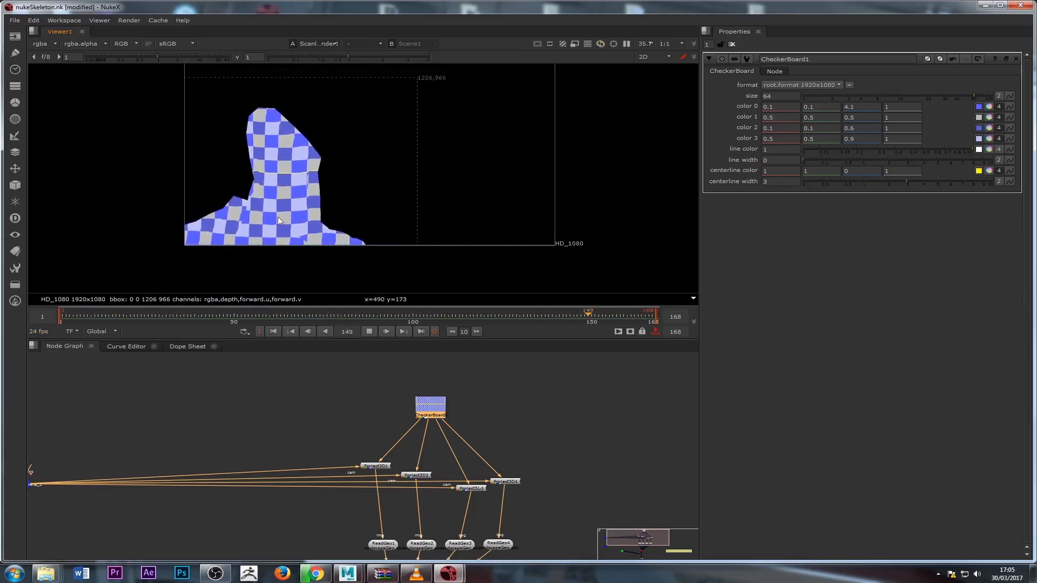
pyautogui.click(370, 332)
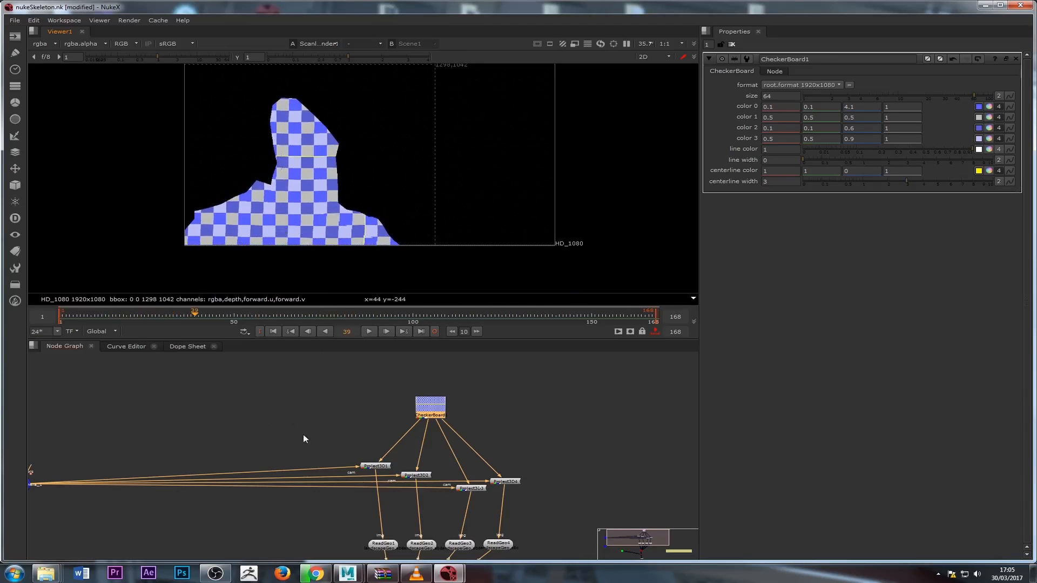
pyautogui.scroll(1, 303, 429)
pyautogui.scroll(-2, 302, 434)
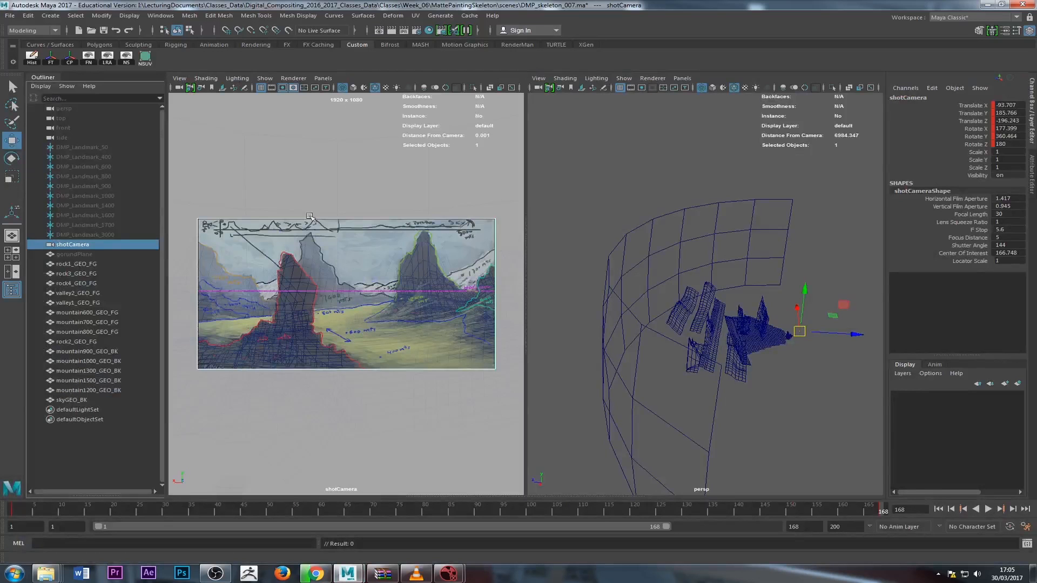
# Set the perspective viewport to look through shotCamera, go to frame 150 and orbit and pan that camera.
pyautogui.click(682, 78)
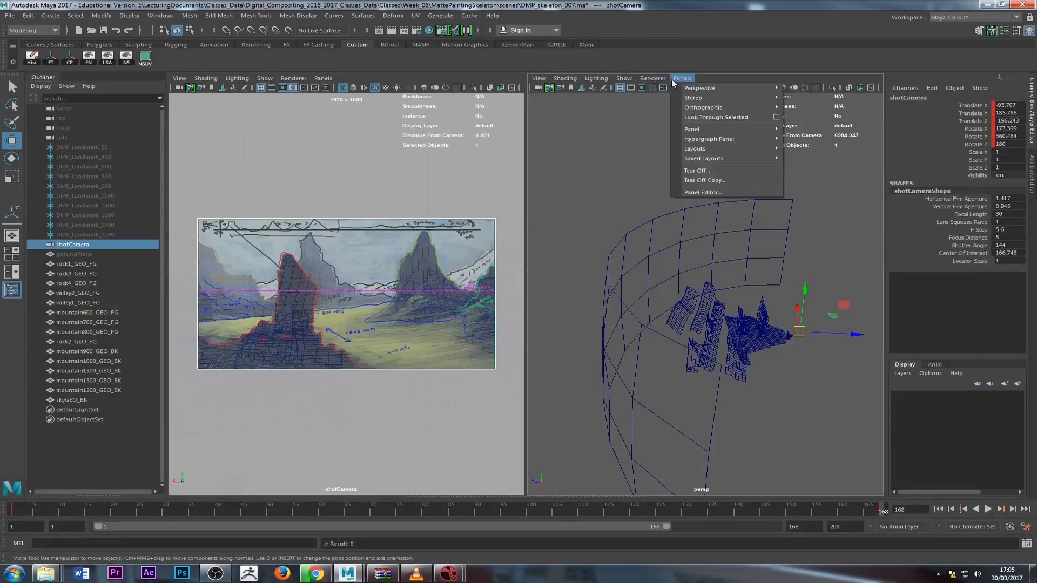
pyautogui.moveTo(697, 87)
pyautogui.click(807, 97)
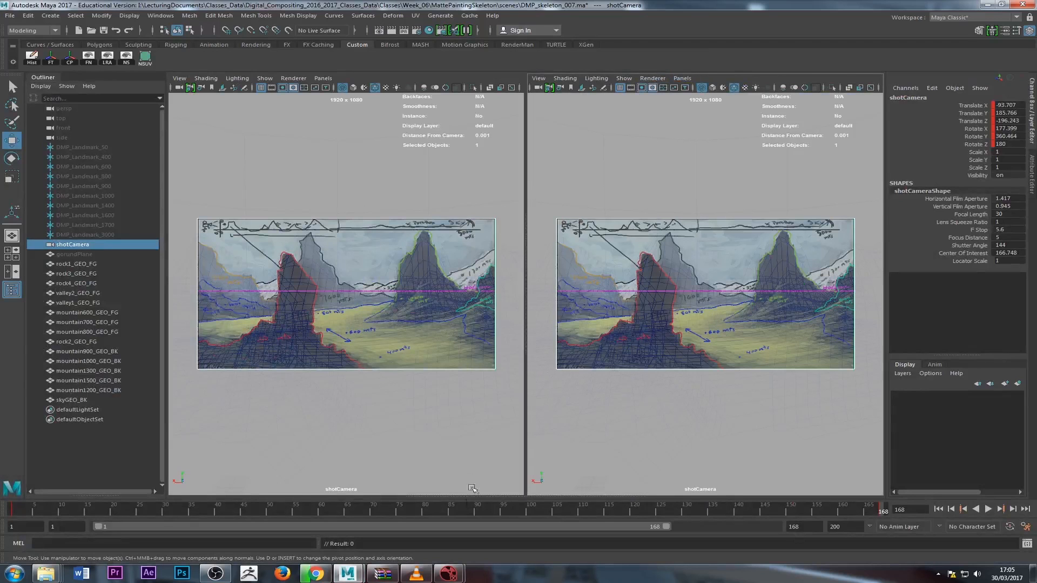
pyautogui.moveTo(306, 510); pyautogui.dragTo(790, 509)
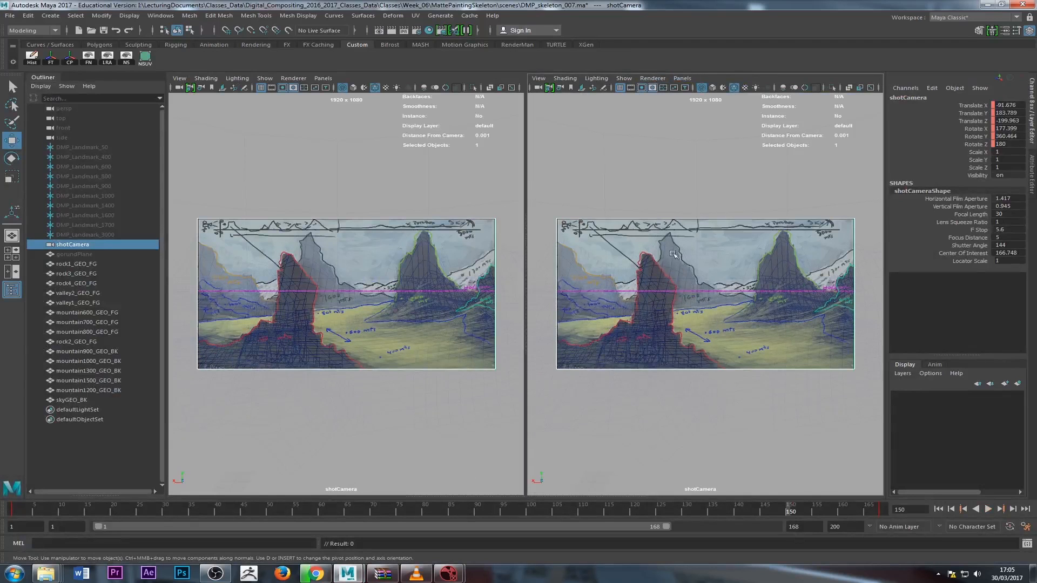
pyautogui.moveTo(692, 403)
pyautogui.keyDown('alt'); pyautogui.mouseDown()
pyautogui.moveTo(660, 407)
pyautogui.moveTo(677, 396)
pyautogui.mouseUp(); pyautogui.keyUp('alt')
pyautogui.keyDown('alt'); pyautogui.moveTo(677, 395); pyautogui.dragTo(615, 383, button='middle'); pyautogui.keyUp('alt')
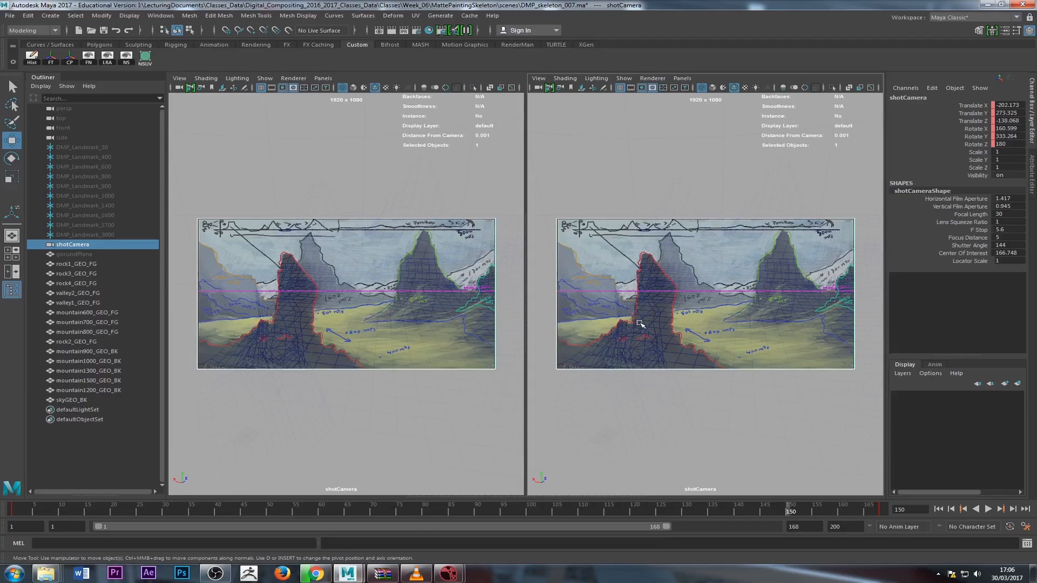
# Switch to Nuke, play the checkerboard render from the first frame and return to the start of the sequence.
pyautogui.click(985, 5)
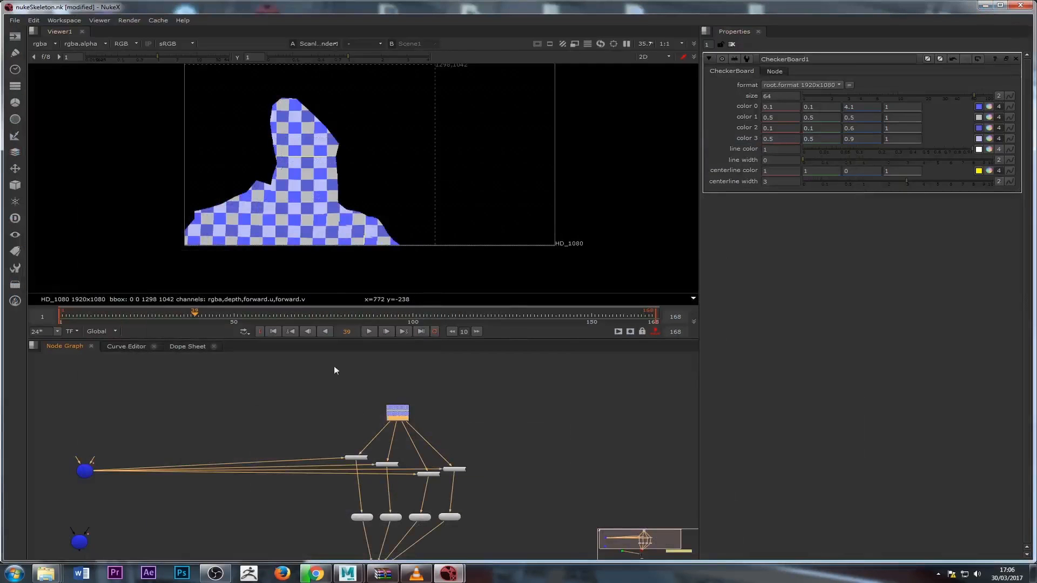
pyautogui.click(272, 331)
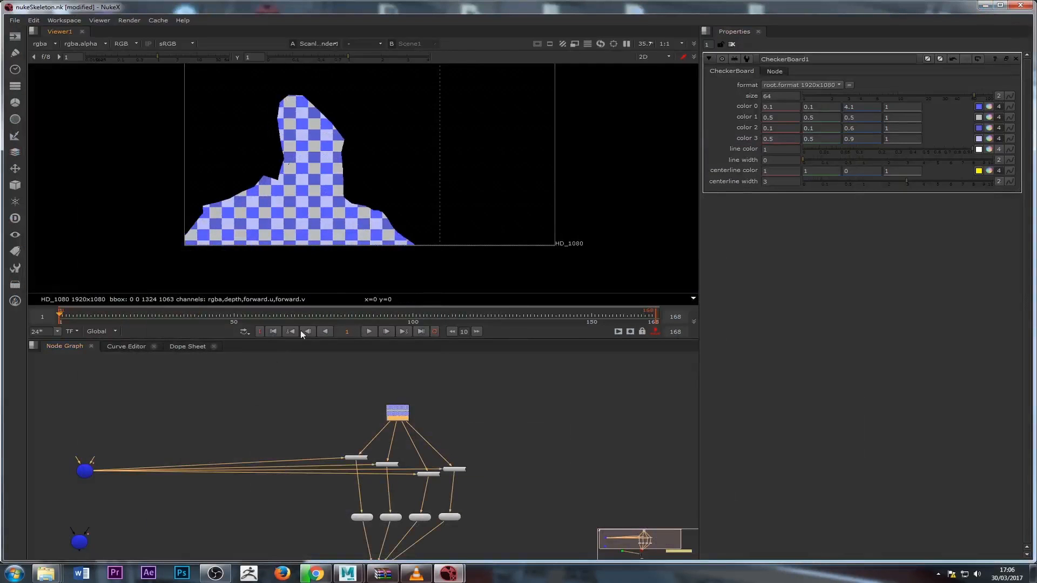
pyautogui.click(370, 332)
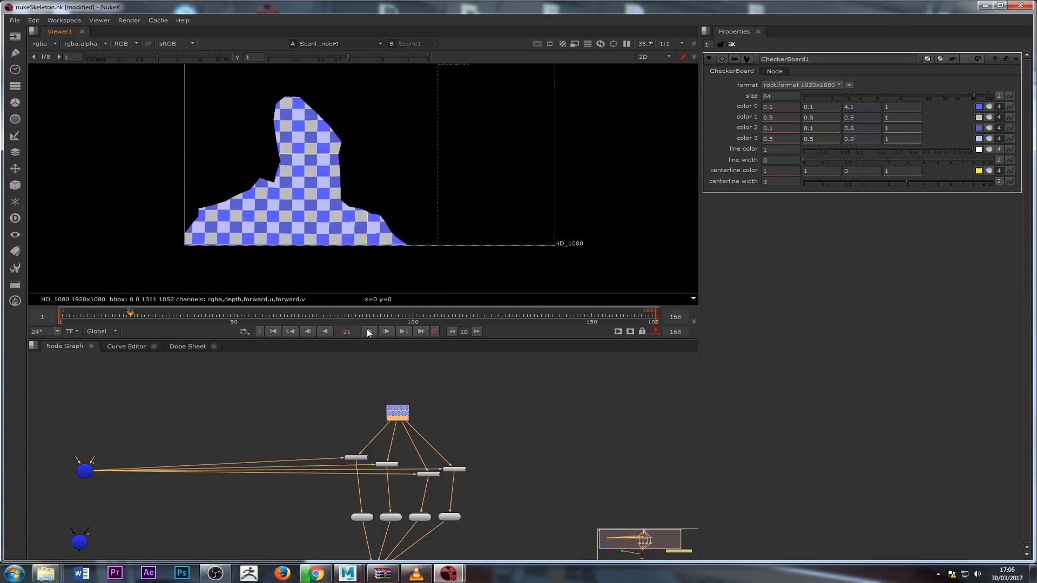
pyautogui.click(274, 331)
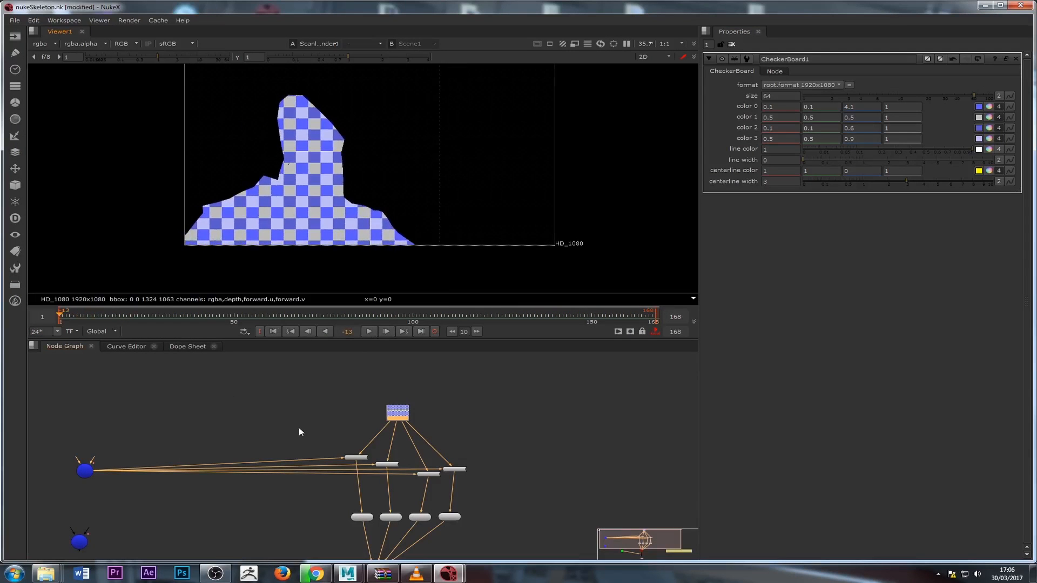
# Disconnect the projection camera from Project3D2, Project3D3 and Project3D4, and scrub the sequence to frame 165 with playback stopped.
pyautogui.scroll(3, 307, 422)
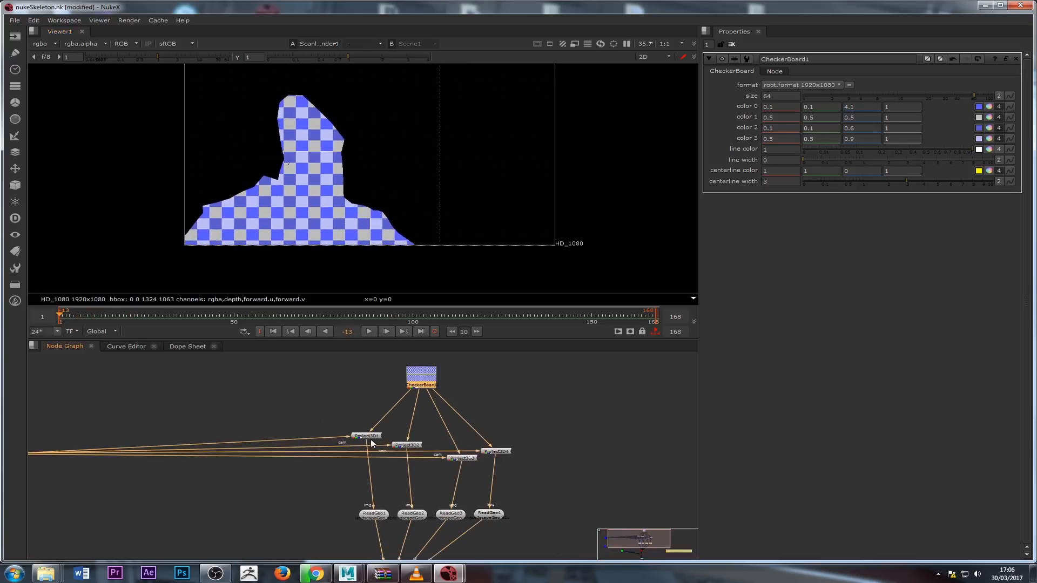
pyautogui.moveTo(386, 446); pyautogui.dragTo(410, 457)
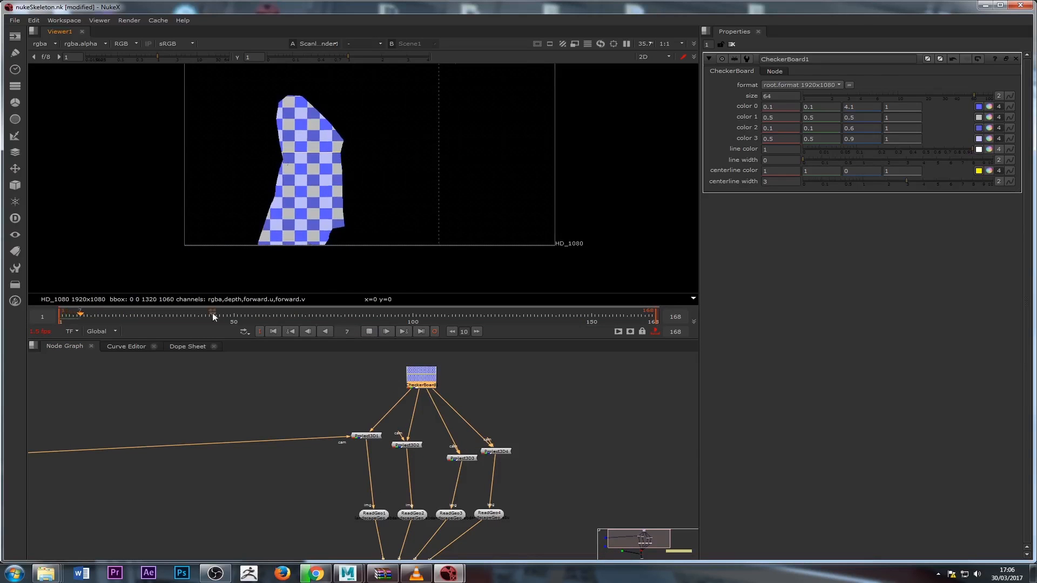
pyautogui.moveTo(212, 314); pyautogui.dragTo(573, 318)
pyautogui.click(614, 318)
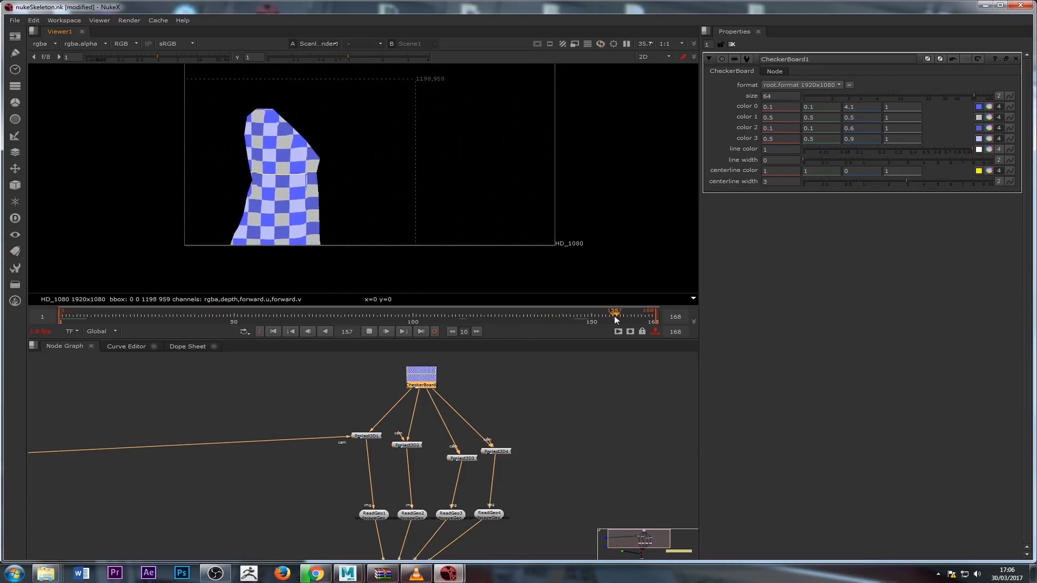
pyautogui.click(655, 315)
pyautogui.click(606, 316)
pyautogui.click(365, 331)
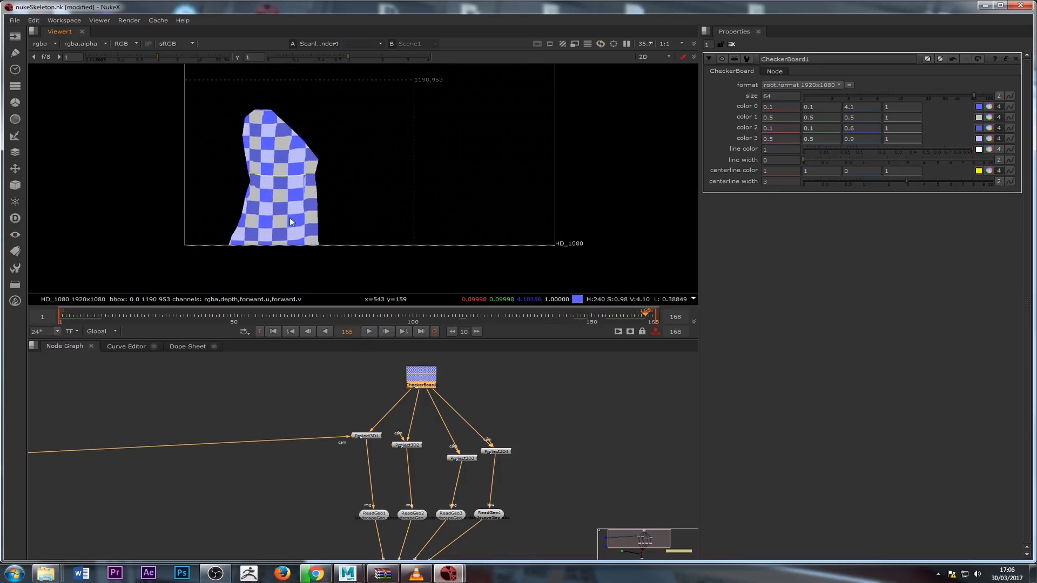
# Set ReadGeo1's render mode to textured+wireframe to overlay the mesh on the checkerboard rock.
pyautogui.scroll(5, 289, 218)
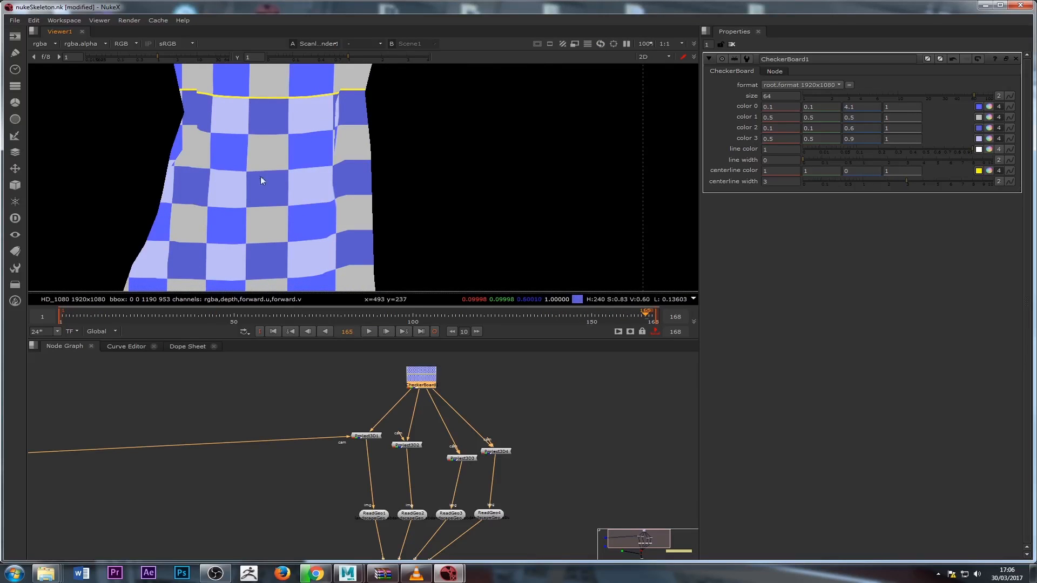
pyautogui.scroll(-1, 268, 177)
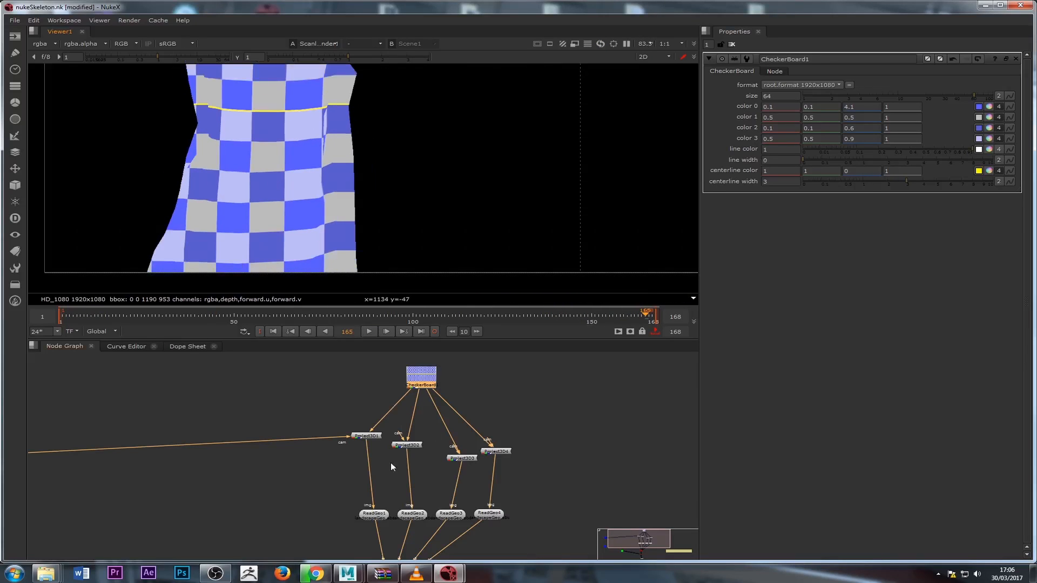
pyautogui.click(367, 435)
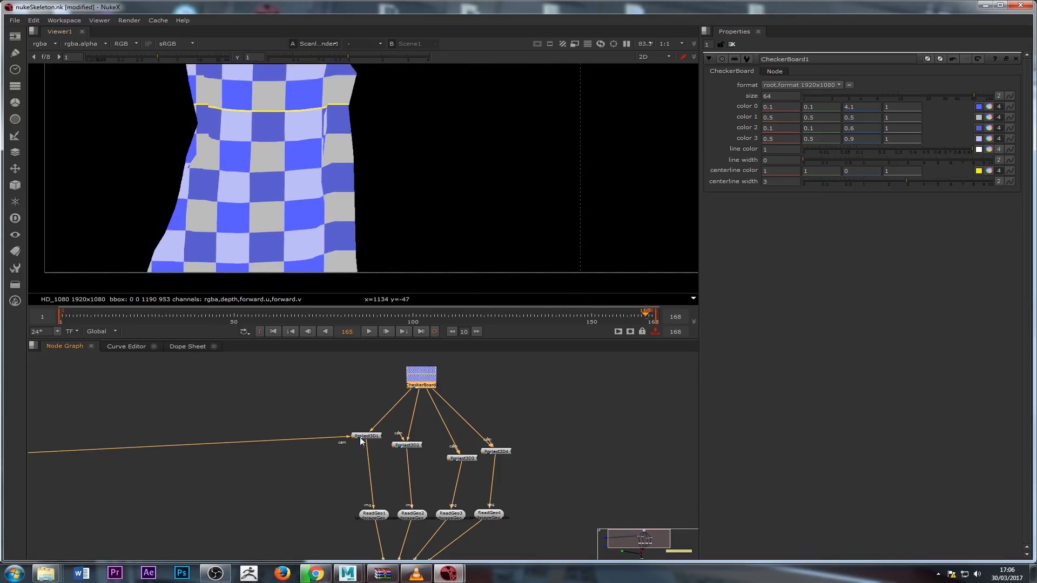
pyautogui.click(381, 516)
pyautogui.click(799, 189)
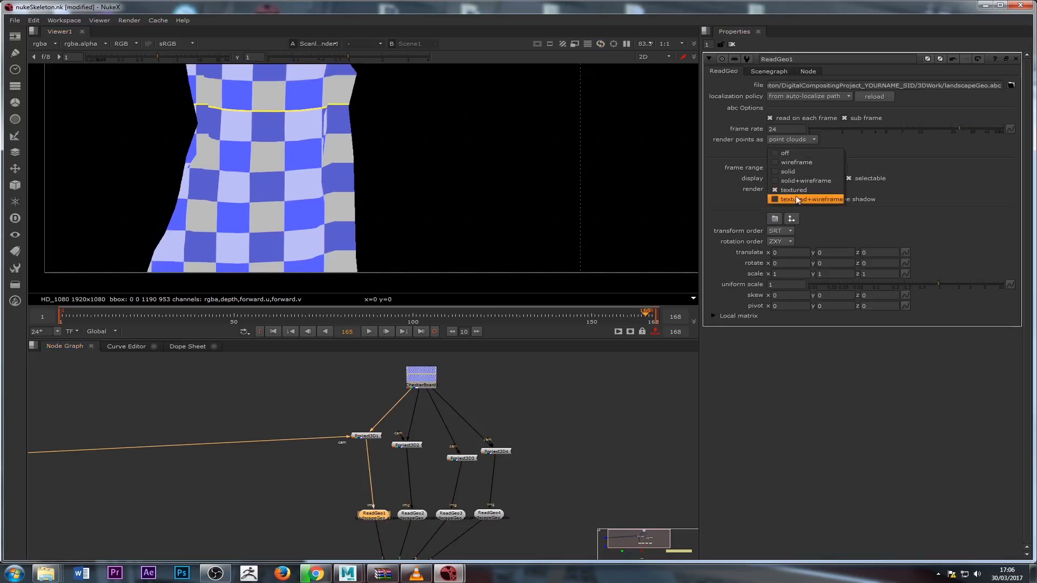
pyautogui.click(798, 200)
pyautogui.moveTo(348, 168)
pyautogui.mouseDown(button='middle')
pyautogui.moveTo(373, 227)
pyautogui.moveTo(394, 243)
pyautogui.moveTo(366, 214)
pyautogui.mouseUp(button='middle')
pyautogui.moveTo(373, 258); pyautogui.dragTo(379, 258, button='middle')
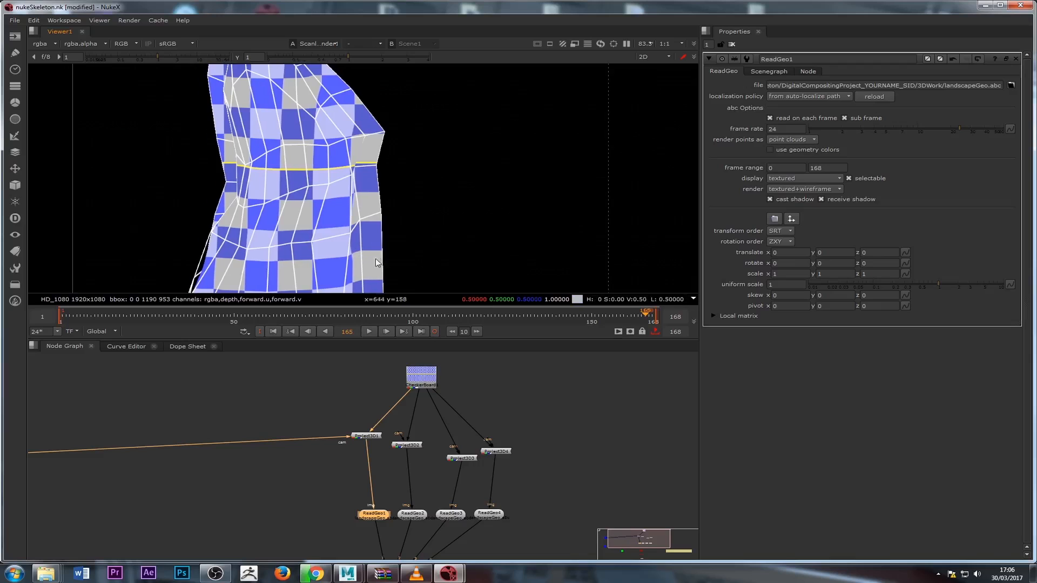
# Scrub between the start and end of the sequence and examine up close how the checkerboard follows the rock's wireframe.
pyautogui.moveTo(165, 319); pyautogui.dragTo(598, 318)
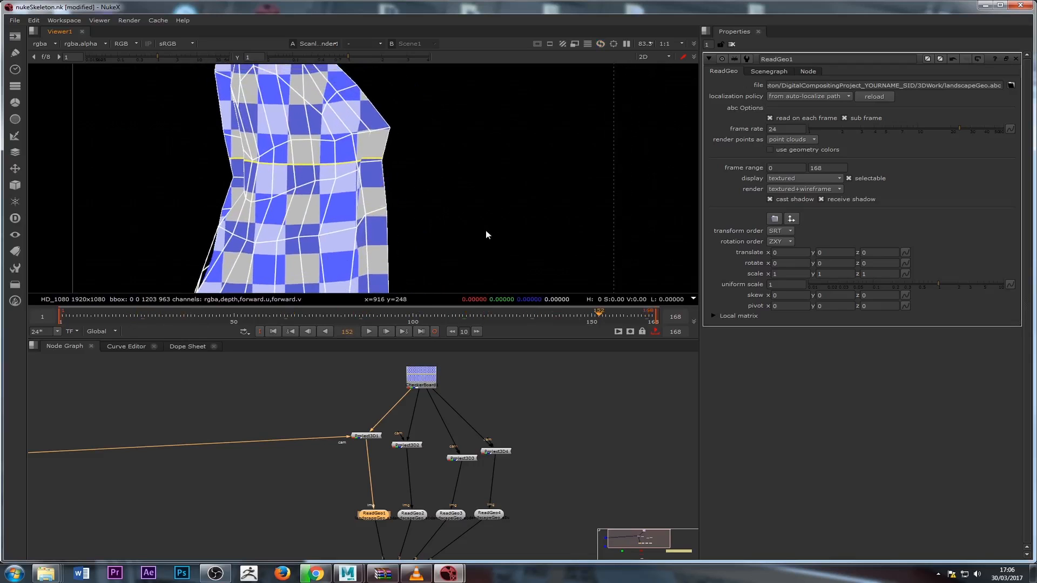
pyautogui.scroll(-5, 482, 233)
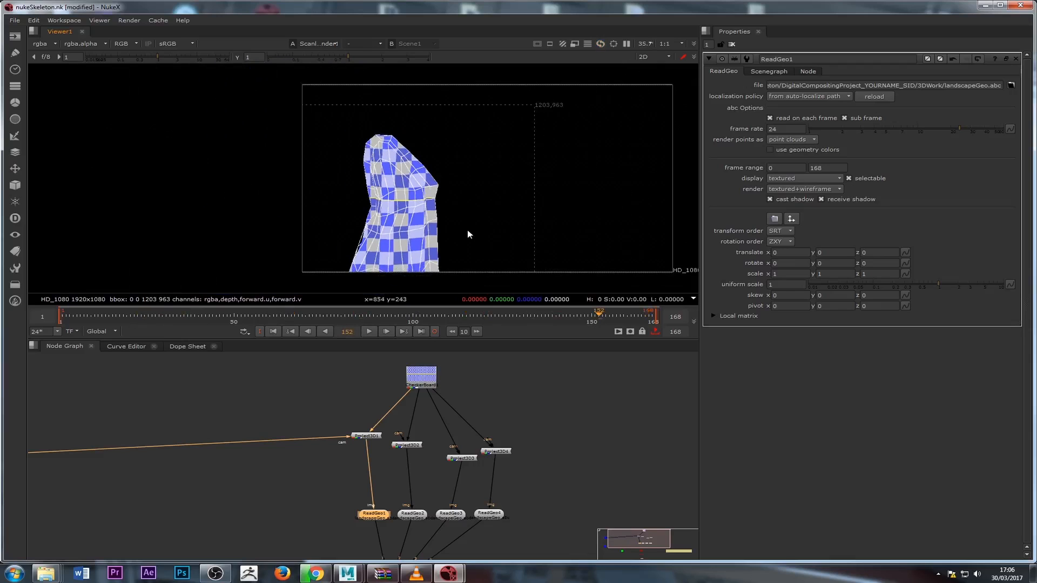
pyautogui.click(273, 332)
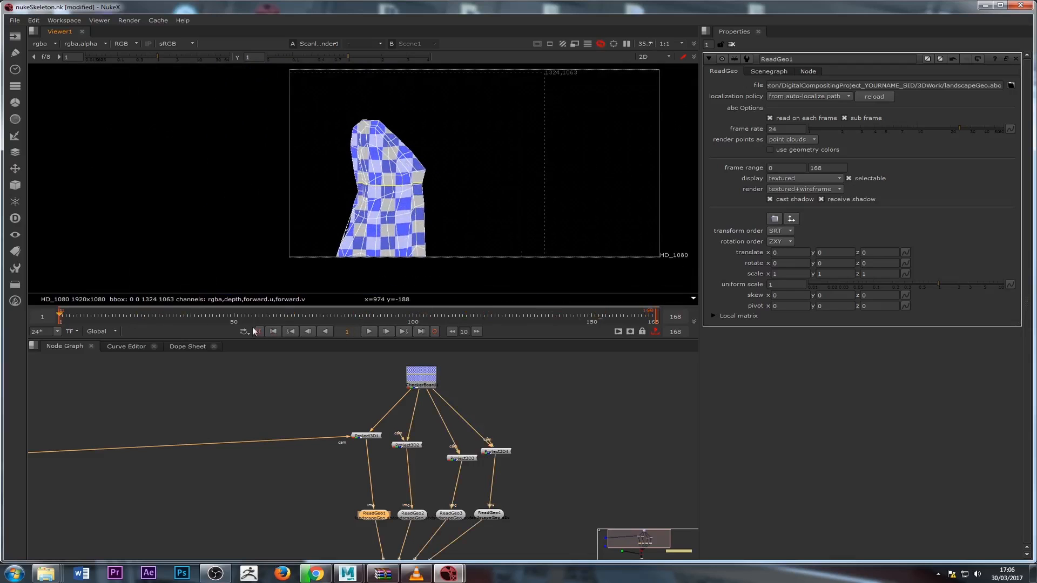
pyautogui.click(657, 317)
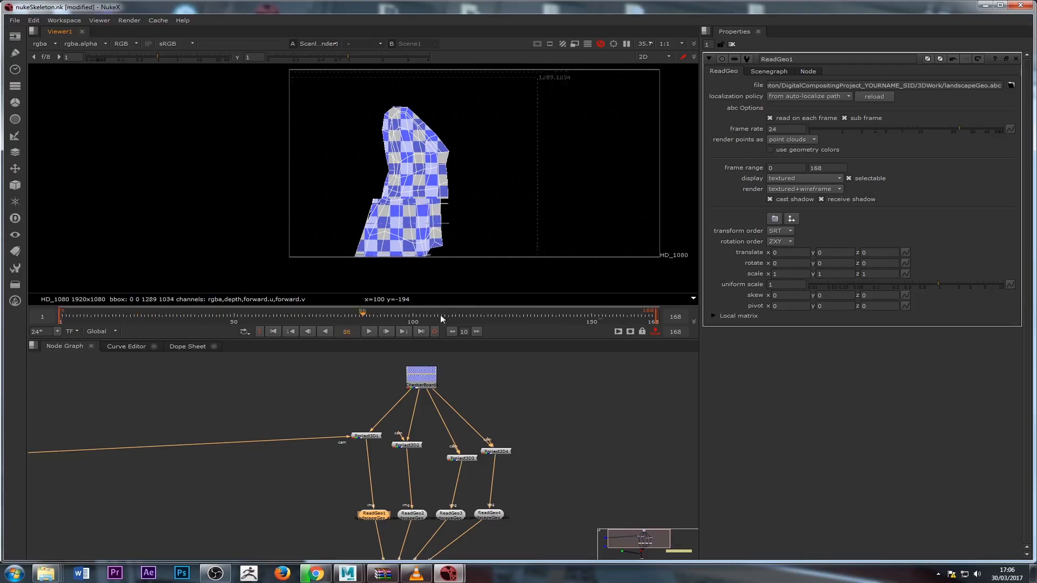
pyautogui.scroll(4, 392, 174)
pyautogui.scroll(5, 391, 174)
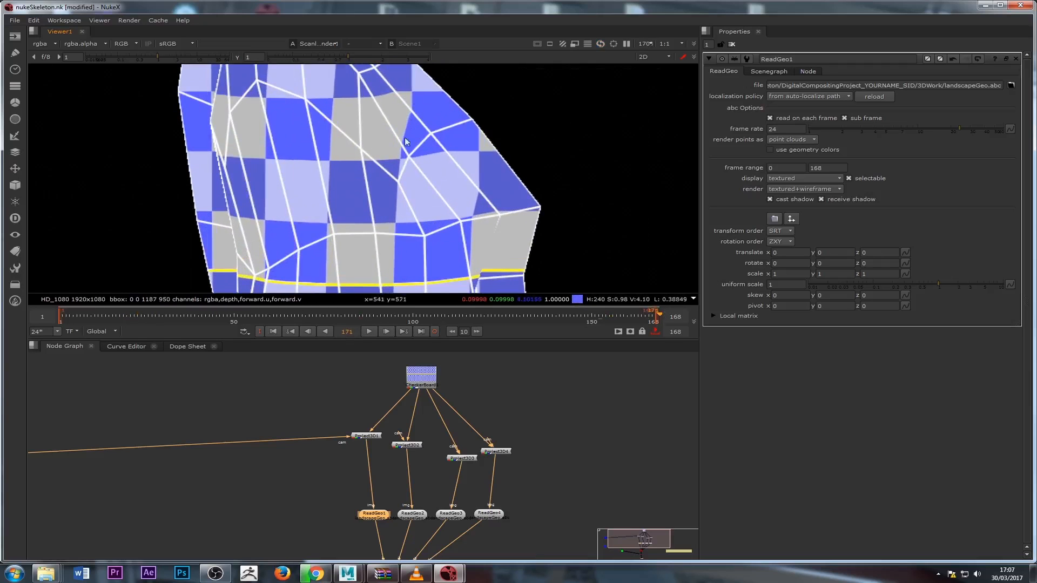
pyautogui.scroll(-4, 425, 165)
pyautogui.scroll(-4, 425, 165)
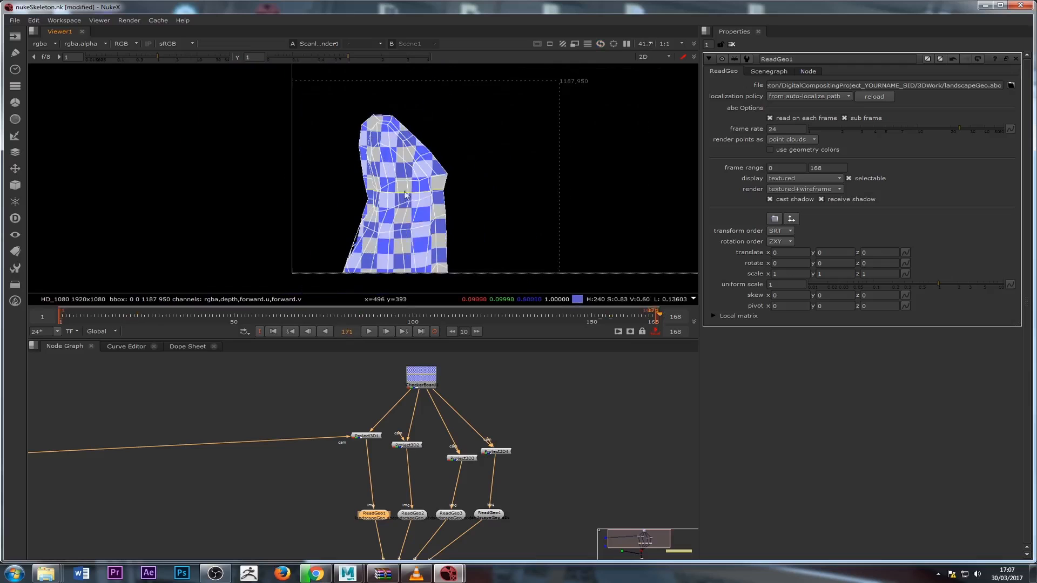
pyautogui.scroll(-3, 274, 497)
# Rearrange the shot camera and ProjectionCamera_2 nodes to make room between them and the render node.
pyautogui.moveTo(274, 497); pyautogui.dragTo(309, 479, button='middle')
pyautogui.scroll(2, 309, 464)
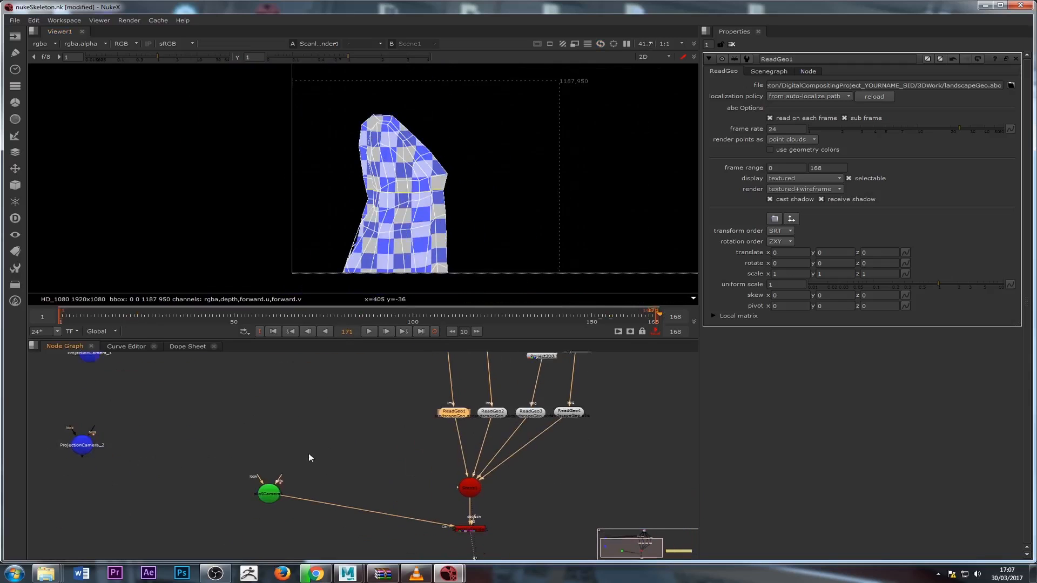
pyautogui.click(234, 498)
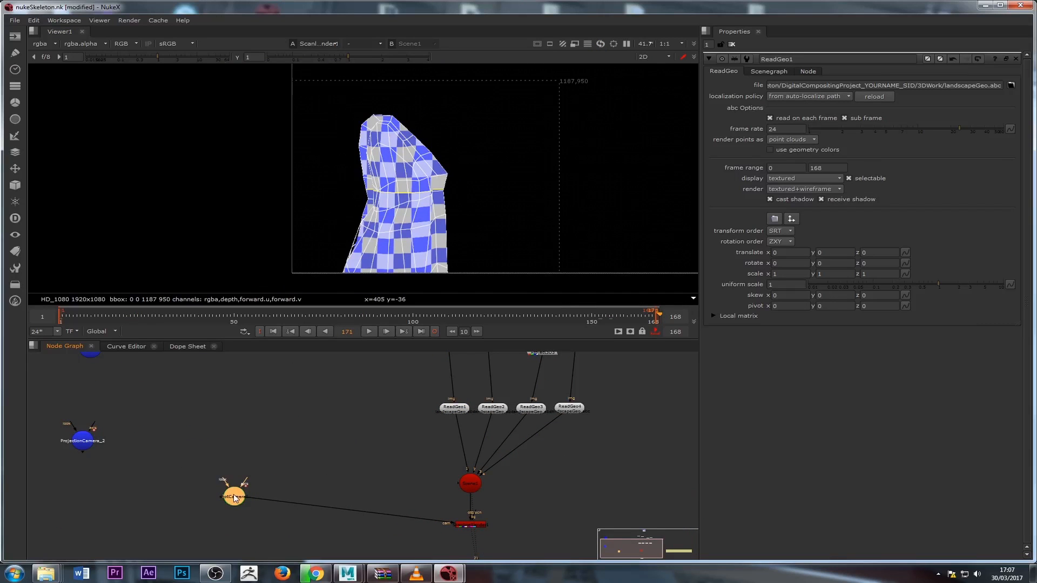
pyautogui.moveTo(235, 498); pyautogui.dragTo(190, 514)
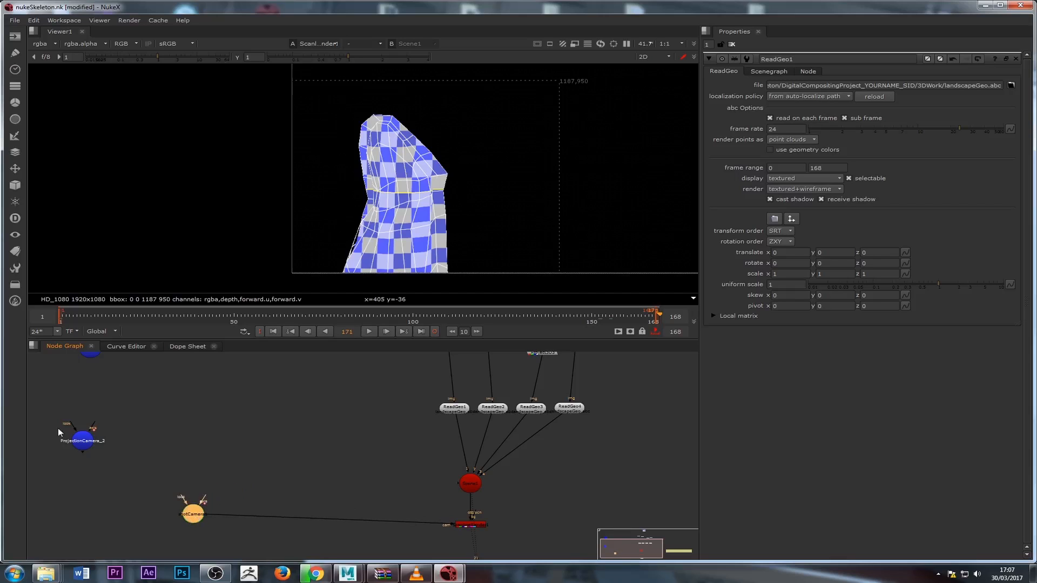
pyautogui.moveTo(81, 445); pyautogui.dragTo(124, 448)
pyautogui.moveTo(193, 514); pyautogui.dragTo(176, 516)
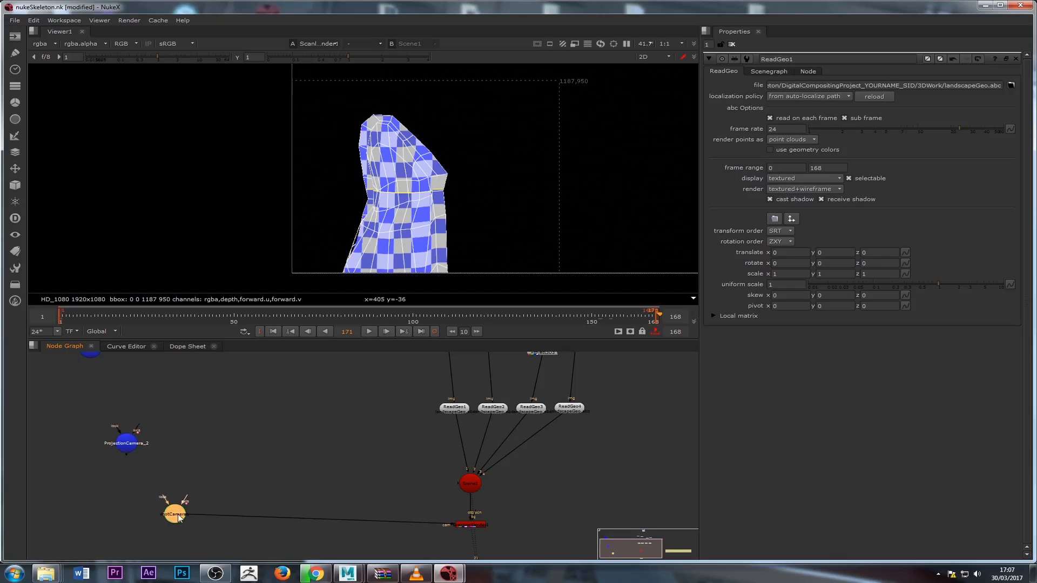
# Open the shot camera's properties, duplicate the camera node and connect the copy to the render node's camera input.
pyautogui.doubleClick(176, 519)
pyautogui.click(240, 489)
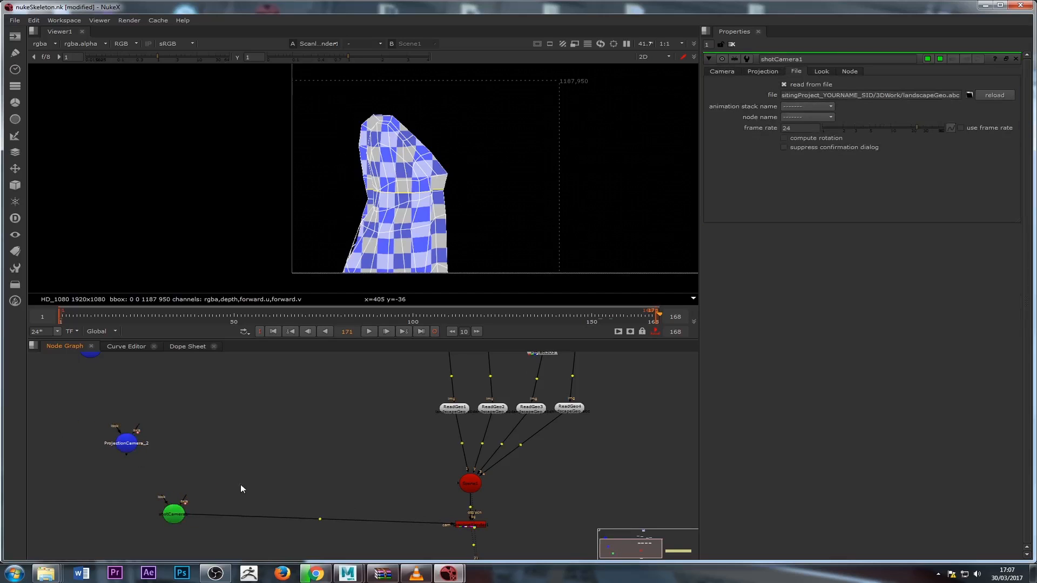
pyautogui.click(250, 501)
pyautogui.moveTo(439, 523); pyautogui.dragTo(241, 486)
pyautogui.click(246, 489)
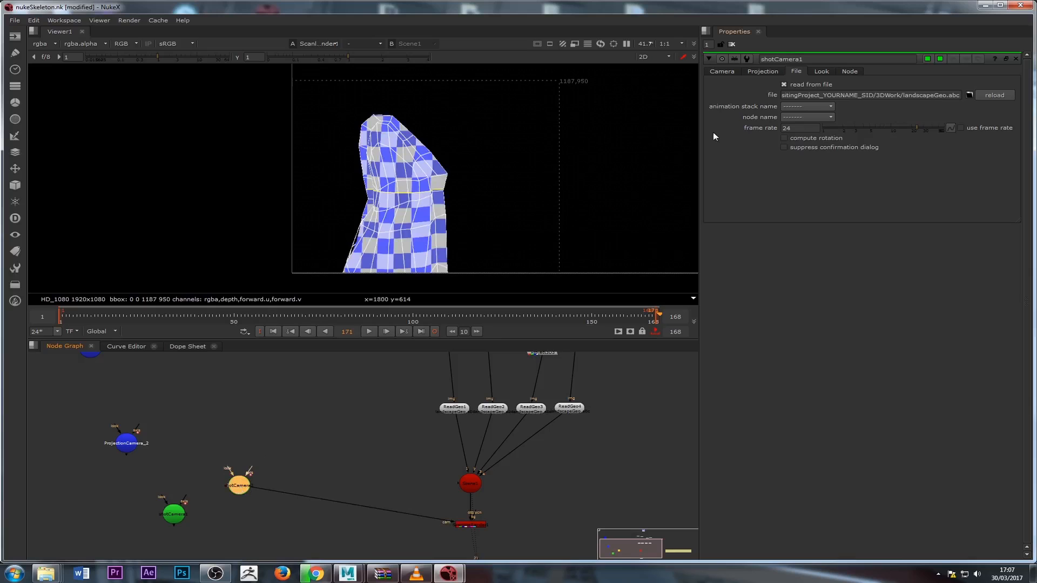
# Turn off reading from file on the disconnected shotCamera1 to unlock its transform values.
pyautogui.click(801, 83)
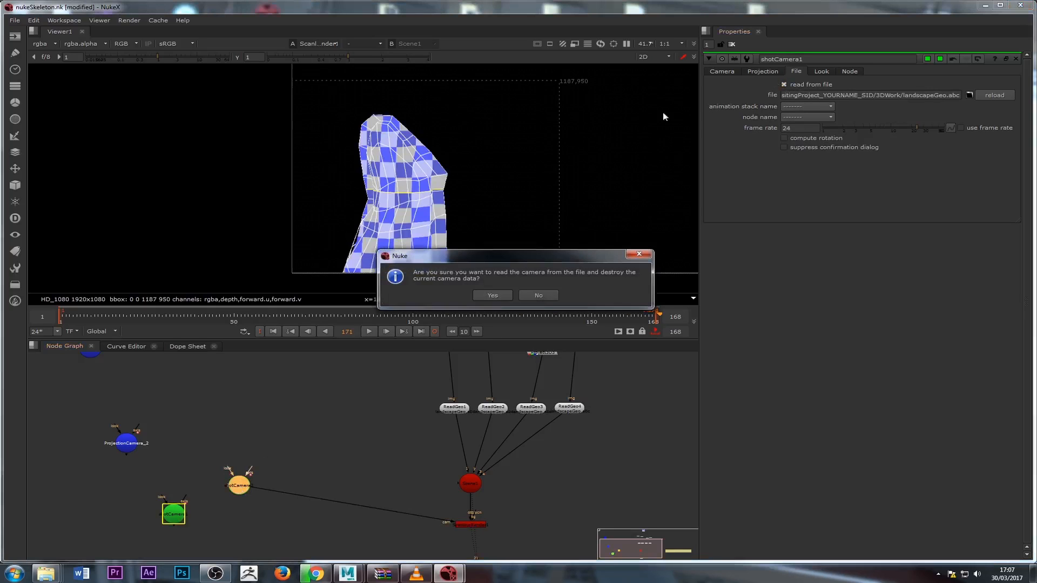
pyautogui.click(493, 296)
pyautogui.click(723, 72)
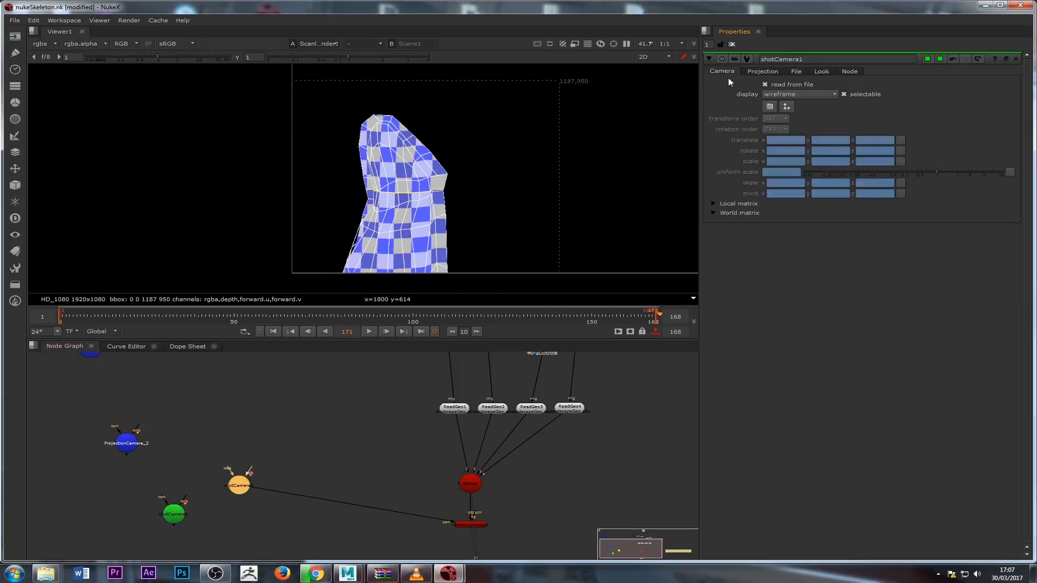
pyautogui.click(783, 84)
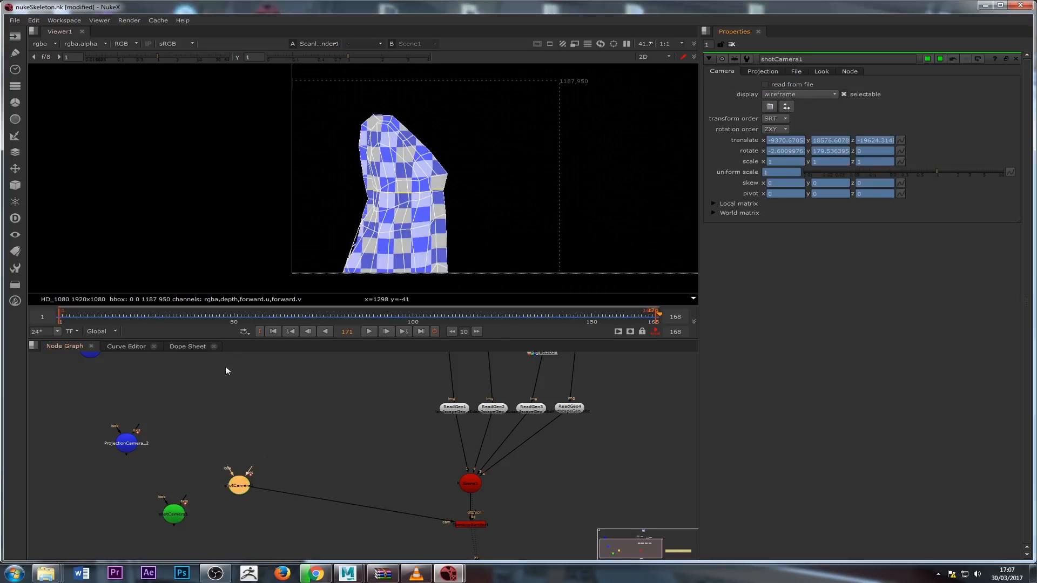
# Try changing shotCamera1's X rotation to about -25.6 and Y rotation to about 1429.5 at the end of the sequence.
pyautogui.moveTo(657, 317); pyautogui.dragTo(680, 313)
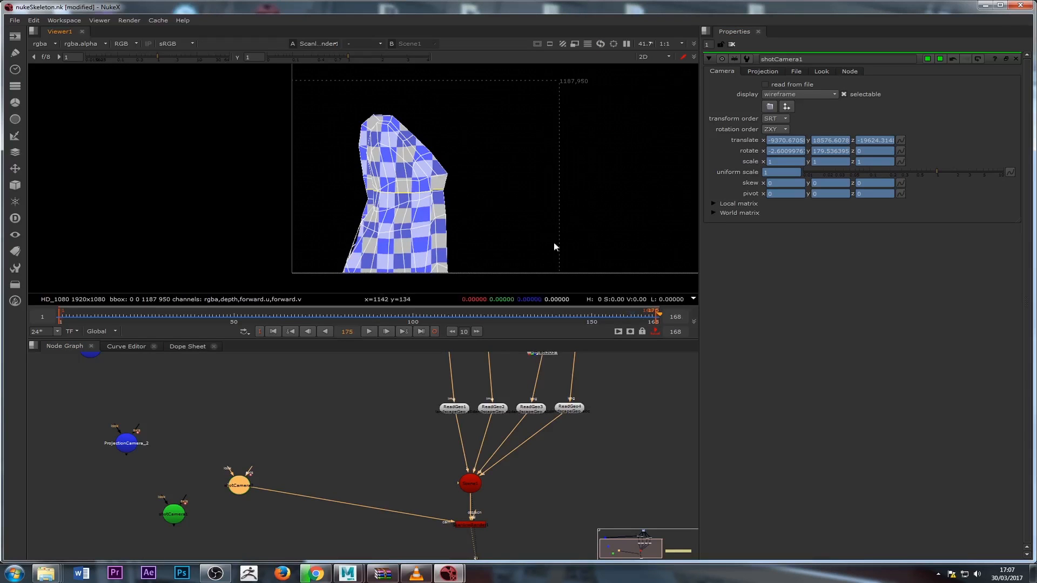
pyautogui.moveTo(532, 216); pyautogui.dragTo(525, 221, button='middle')
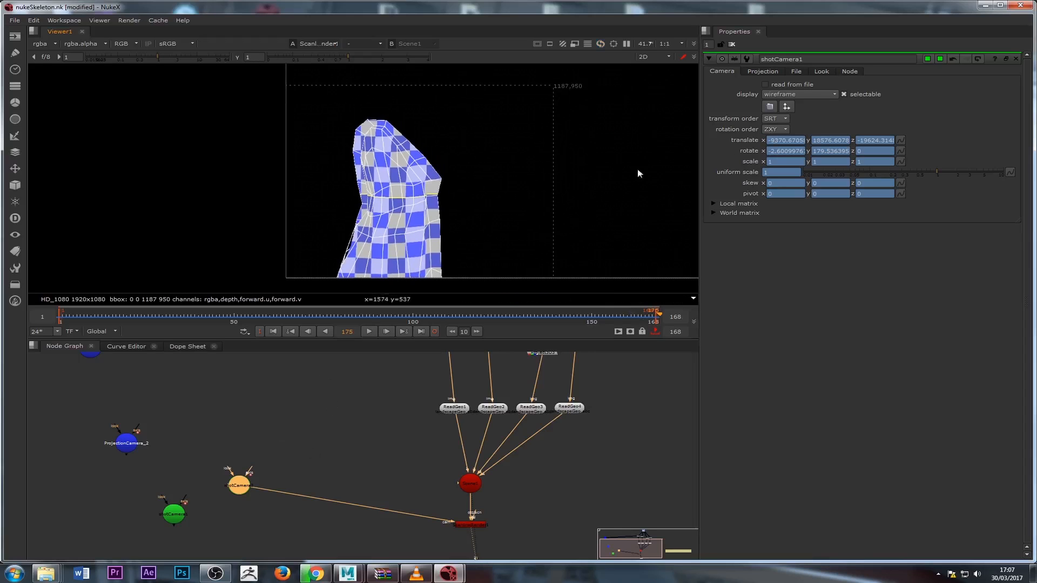
pyautogui.click(813, 152)
pyautogui.press('Up')
pyautogui.click(772, 152)
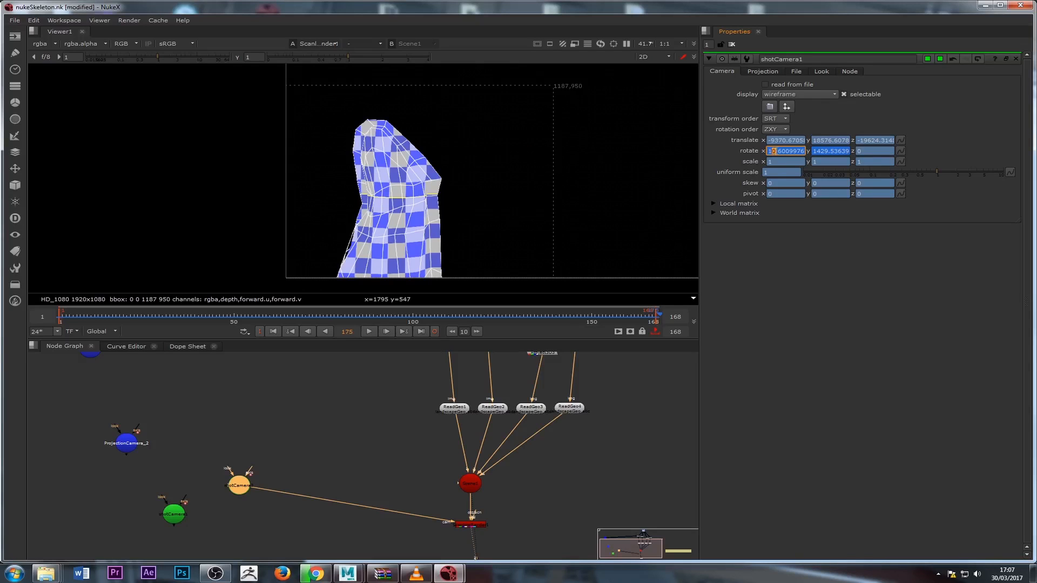
pyautogui.write('25')
pyautogui.click(353, 482)
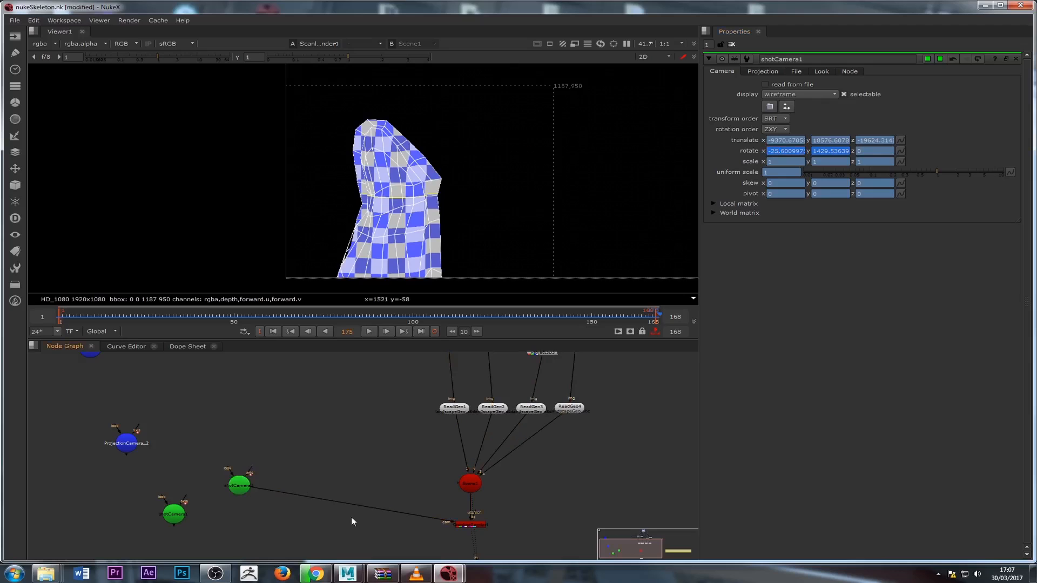
# Connect the render node's camera input to shotCamera1 and compare the properties and 3D orientation of both shot cameras.
pyautogui.moveTo(447, 523); pyautogui.dragTo(172, 503)
pyautogui.click(464, 523)
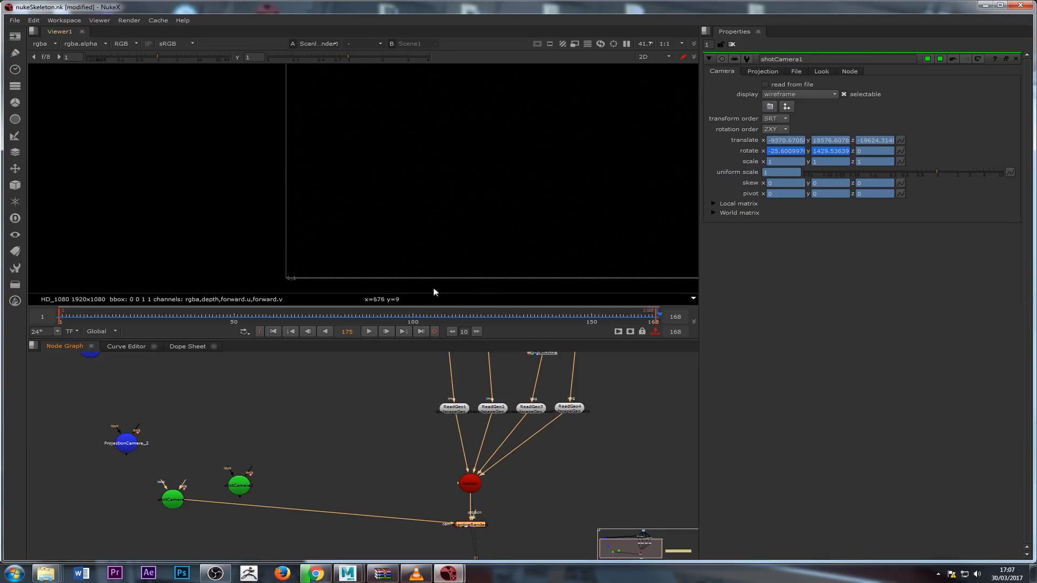
pyautogui.press('Tab')
pyautogui.scroll(-2, 415, 222)
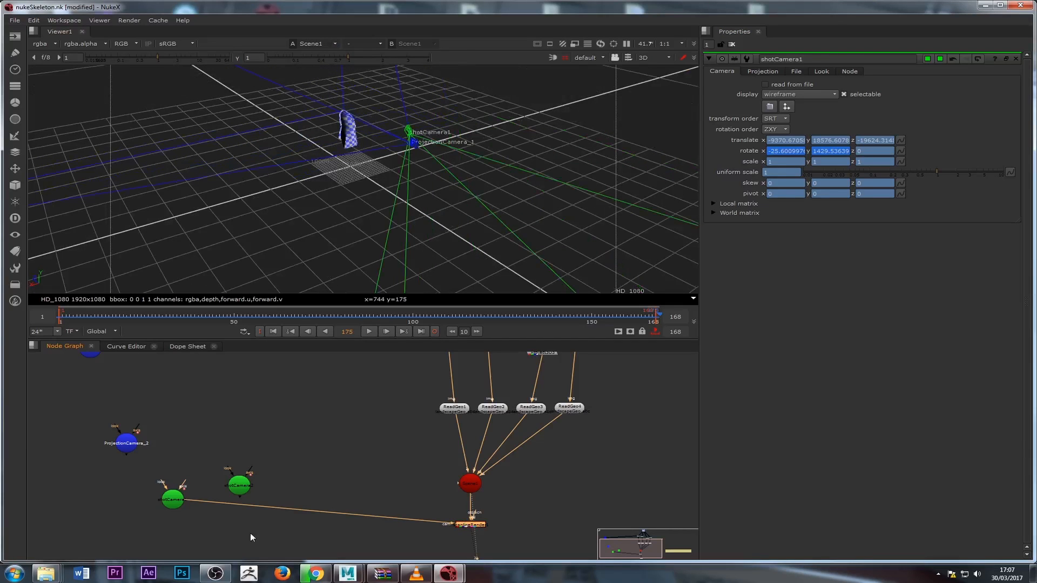
pyautogui.doubleClick(238, 488)
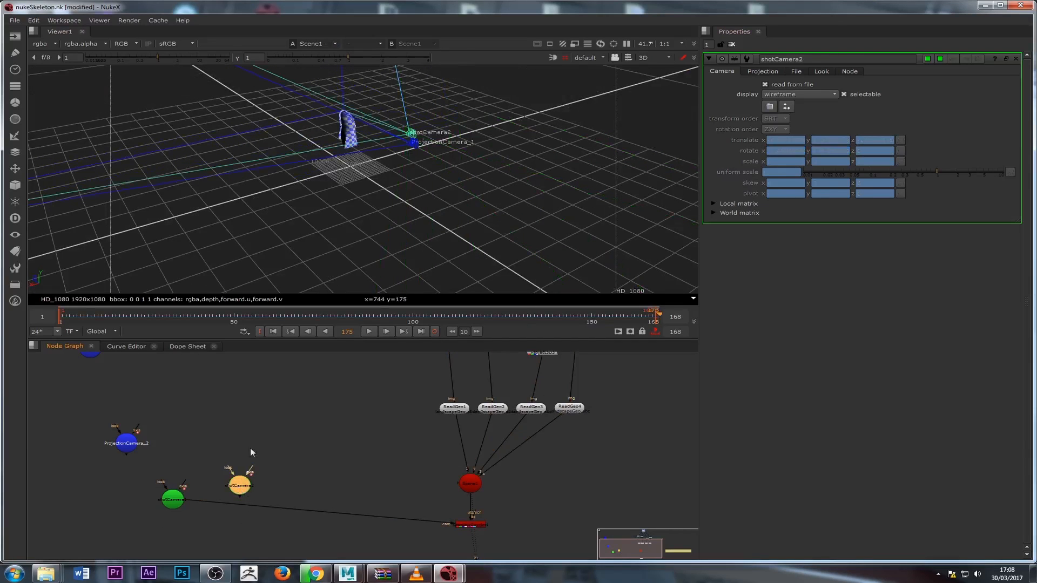
pyautogui.doubleClick(172, 498)
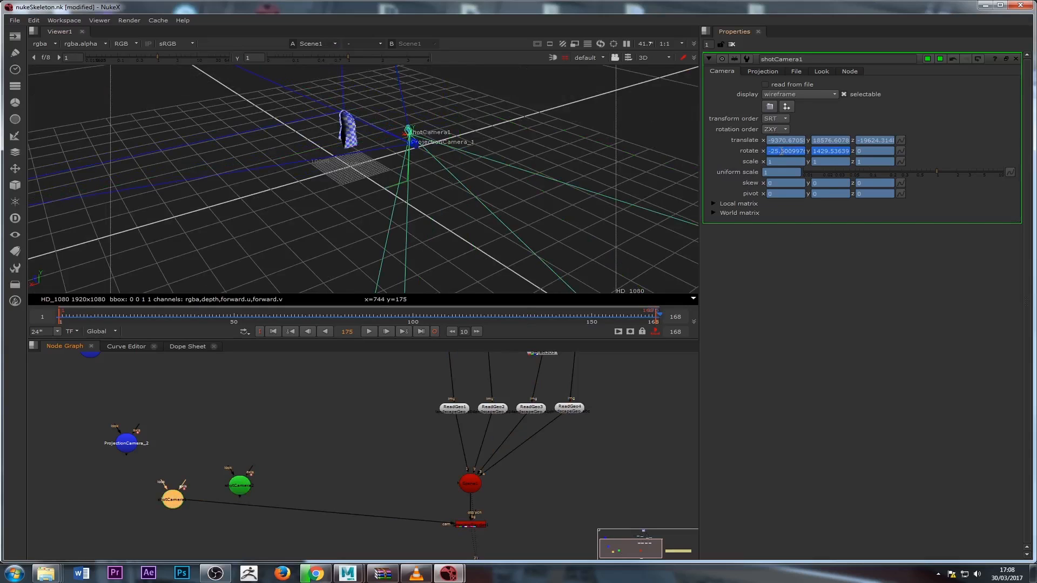
# Undo the rotation, connection and read-from-file changes on shotCamera1, declining to destroy the current camera data.
pyautogui.hotkey('ctrl', 'z')
pyautogui.hotkey('ctrl', 'z')
pyautogui.hotkey('ctrl', 'z')
pyautogui.hotkey('ctrl', 'z')
pyautogui.hotkey('ctrl', 'z')
pyautogui.hotkey('ctrl', 'z')
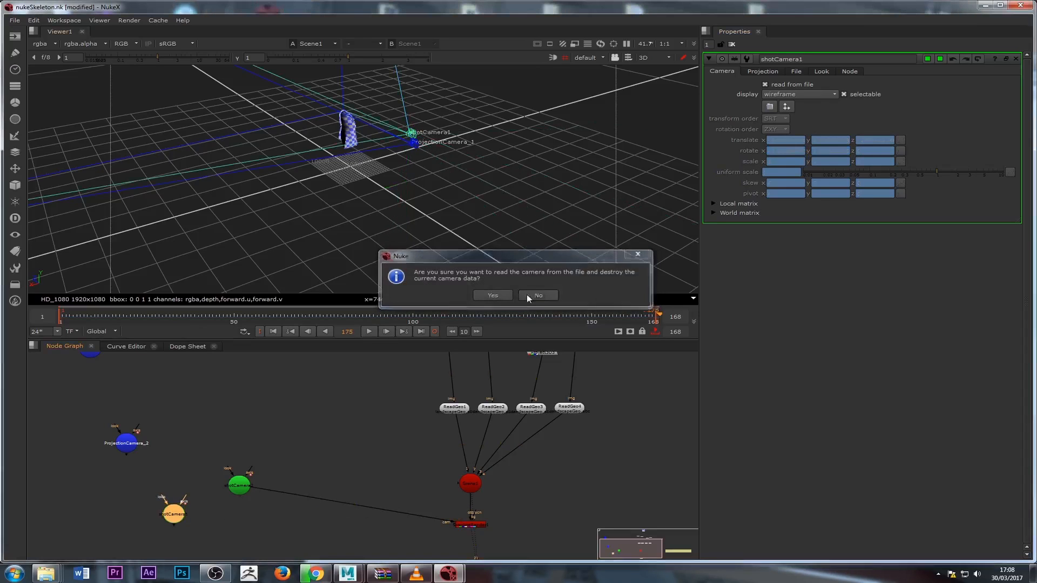
pyautogui.click(527, 295)
# Switch the render node's camera input from shotCamera2 to shotCamera1 and open shotCamera1's properties.
pyautogui.doubleClick(237, 486)
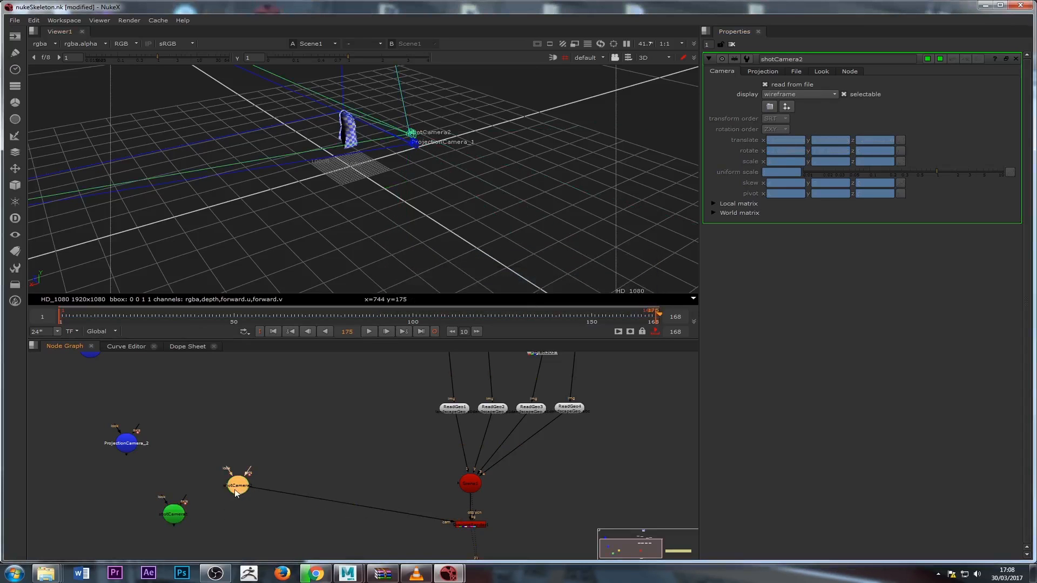
pyautogui.moveTo(243, 493); pyautogui.dragTo(230, 491)
pyautogui.moveTo(426, 515); pyautogui.dragTo(174, 514)
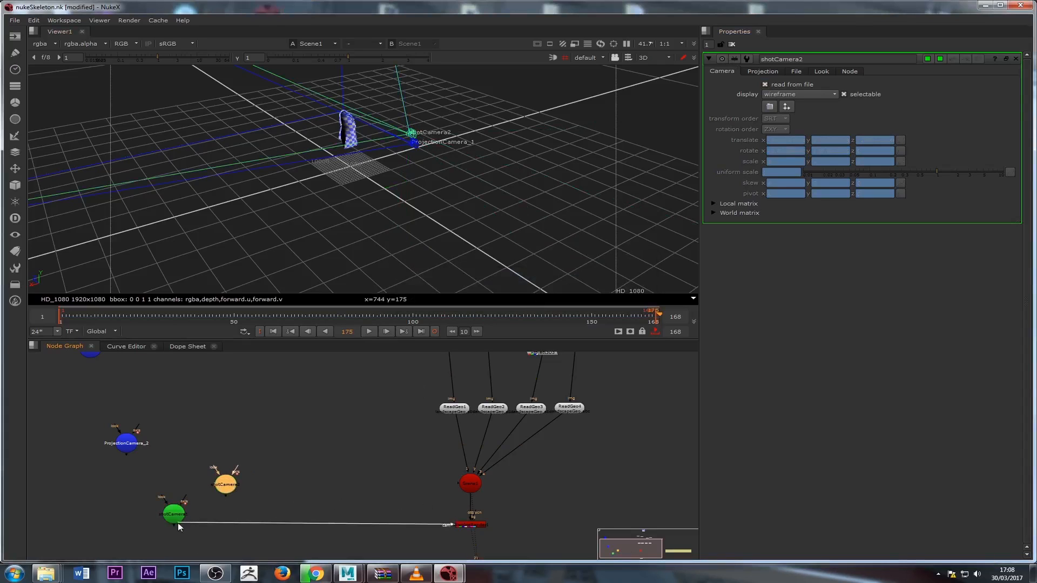
pyautogui.click(172, 518)
pyautogui.doubleClick(172, 517)
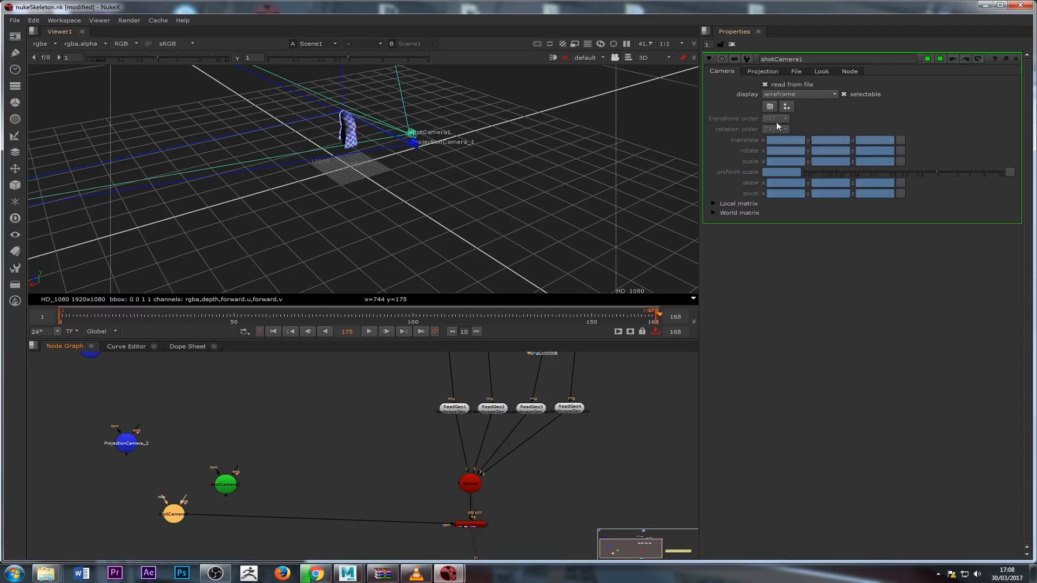
# Turn off reading from file on shotCamera1, check the 2D view, and turn it back on, accepting loss of the current camera data.
pyautogui.click(764, 84)
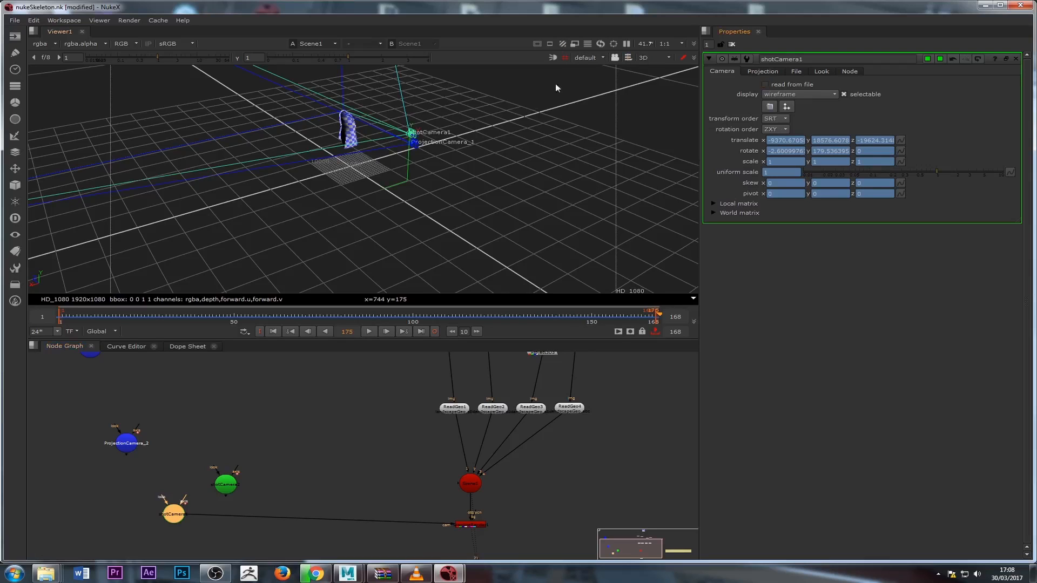
pyautogui.press('Tab')
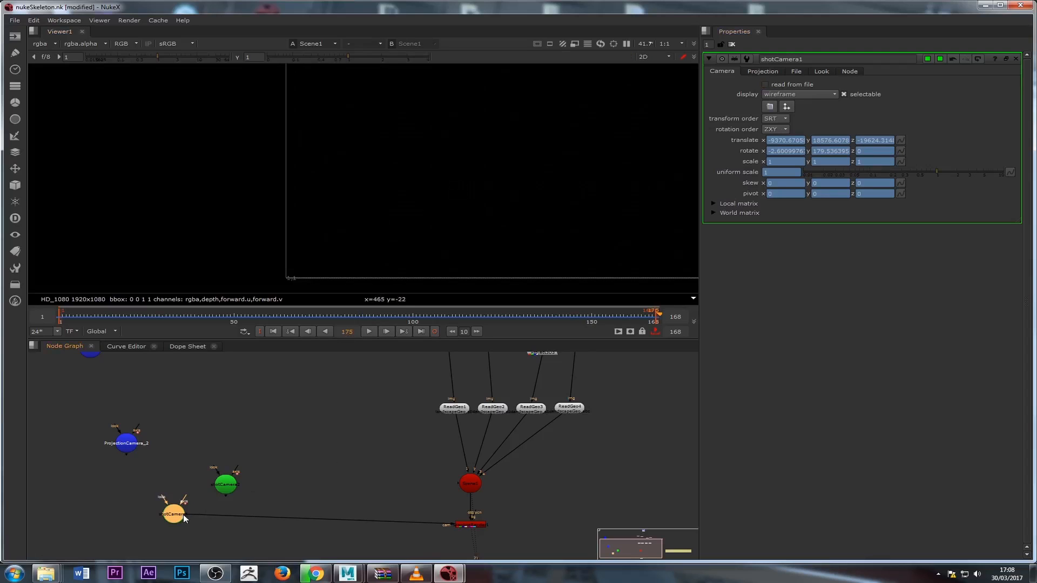
pyautogui.click(765, 85)
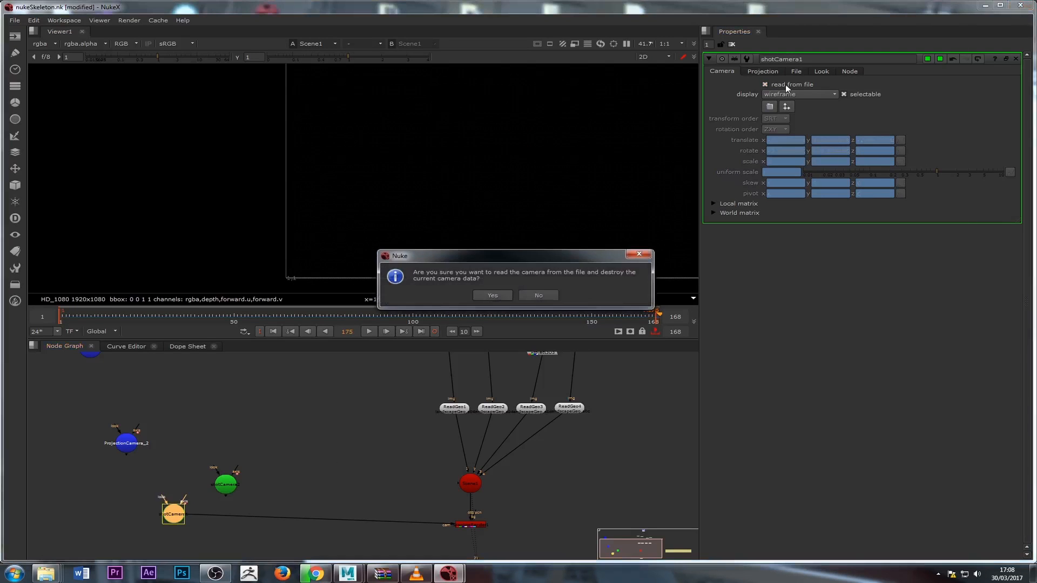
pyautogui.click(493, 295)
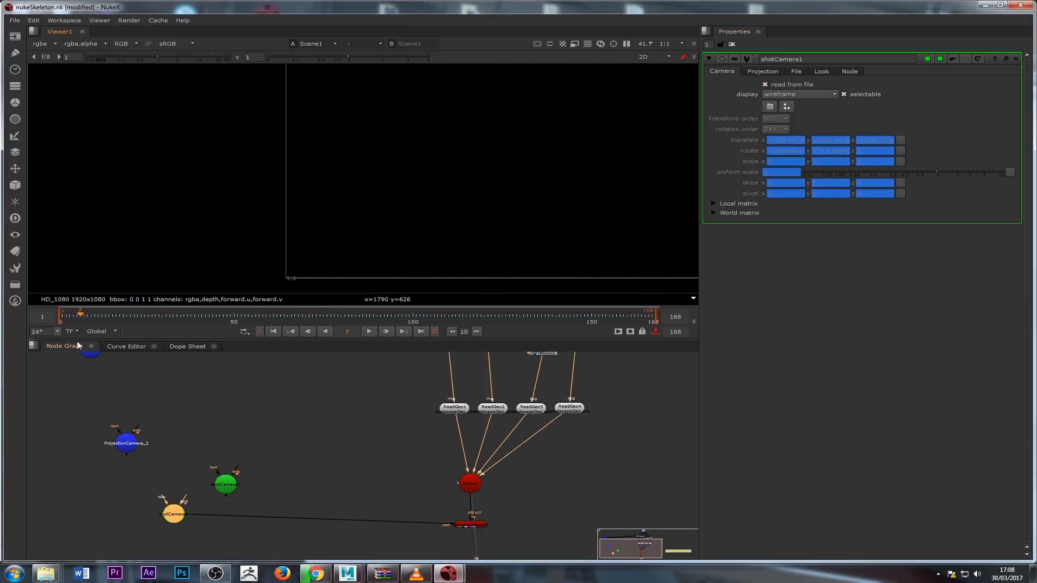
# Shift the ScanlineRender1 node nearer the cameras and show its render in the viewer at frame 1.
pyautogui.scroll(-3, 416, 280)
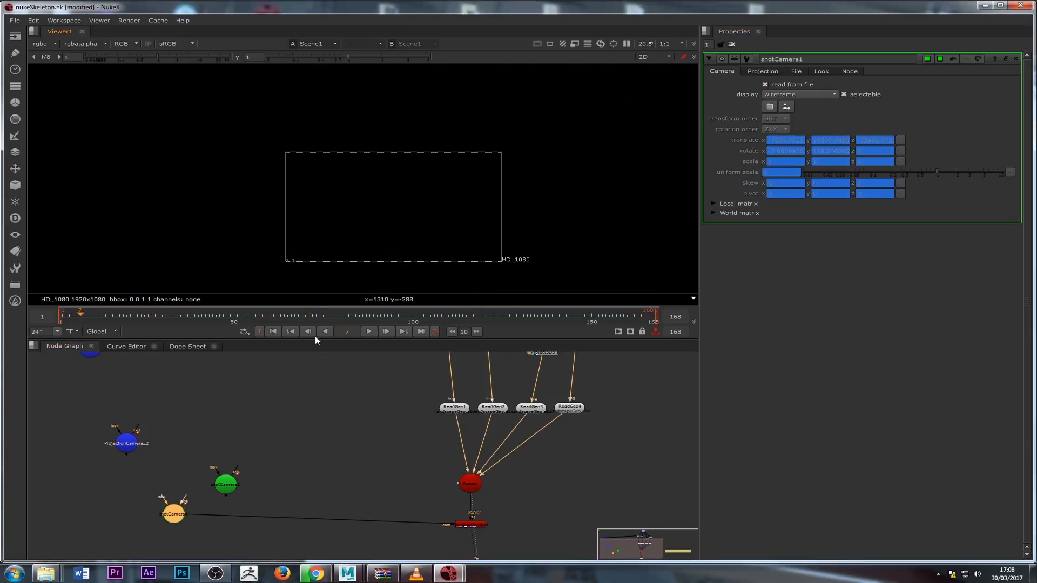
pyautogui.click(229, 491)
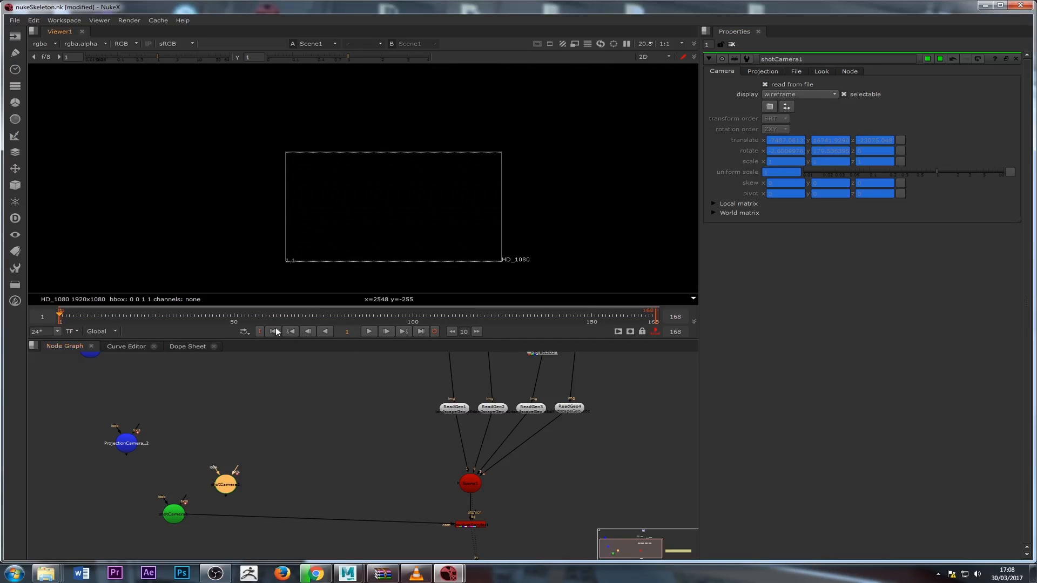
pyautogui.moveTo(477, 523); pyautogui.dragTo(426, 521)
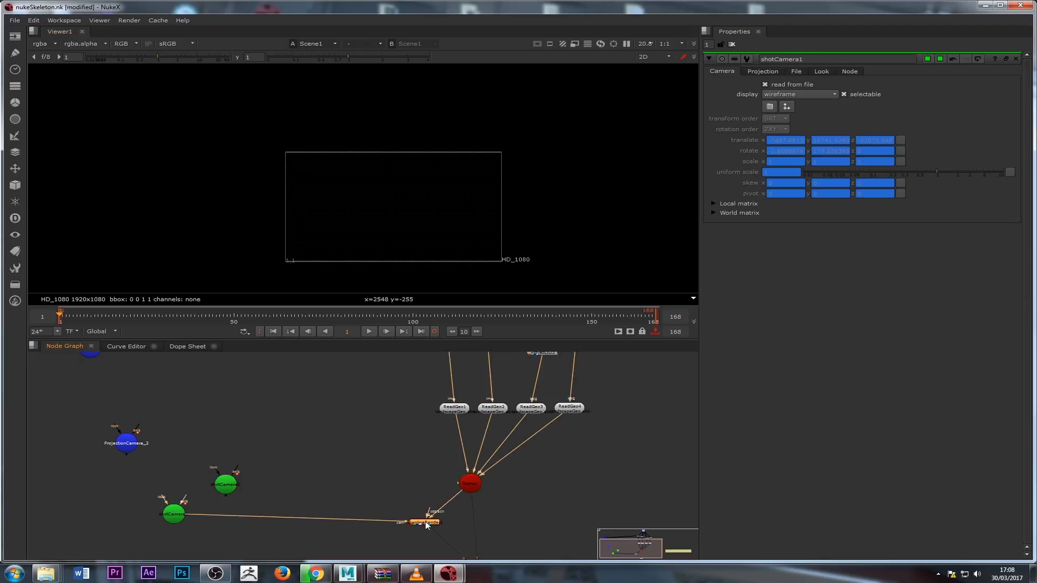
pyautogui.doubleClick(426, 522)
pyautogui.press('1')
pyautogui.click(397, 424)
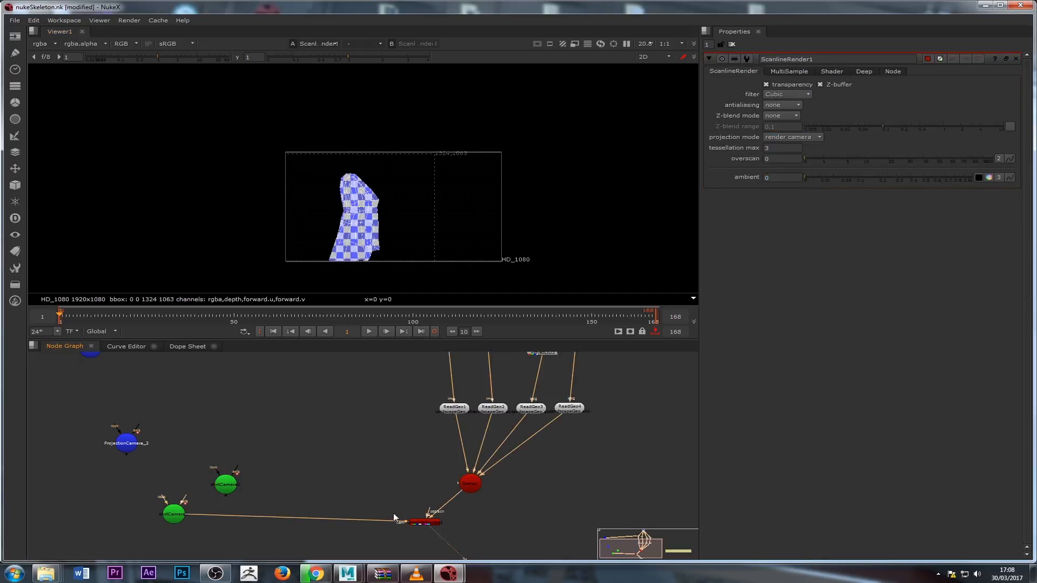
pyautogui.scroll(3, 400, 225)
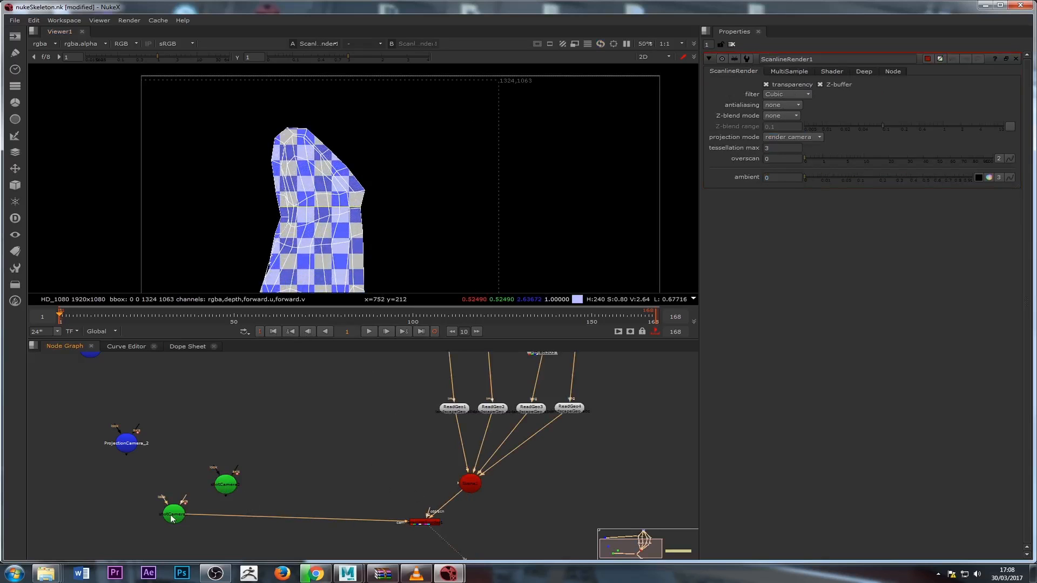
# Compare shotCamera2's properties with shotCamera1's, and turn off reading from file on shotCamera1.
pyautogui.click(173, 514)
pyautogui.doubleClick(225, 484)
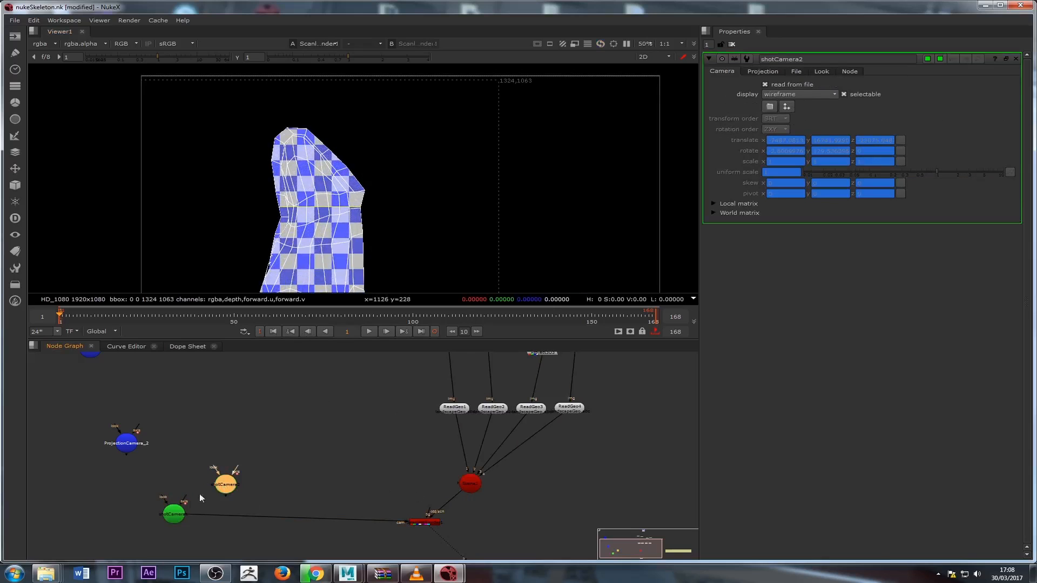
pyautogui.doubleClick(174, 514)
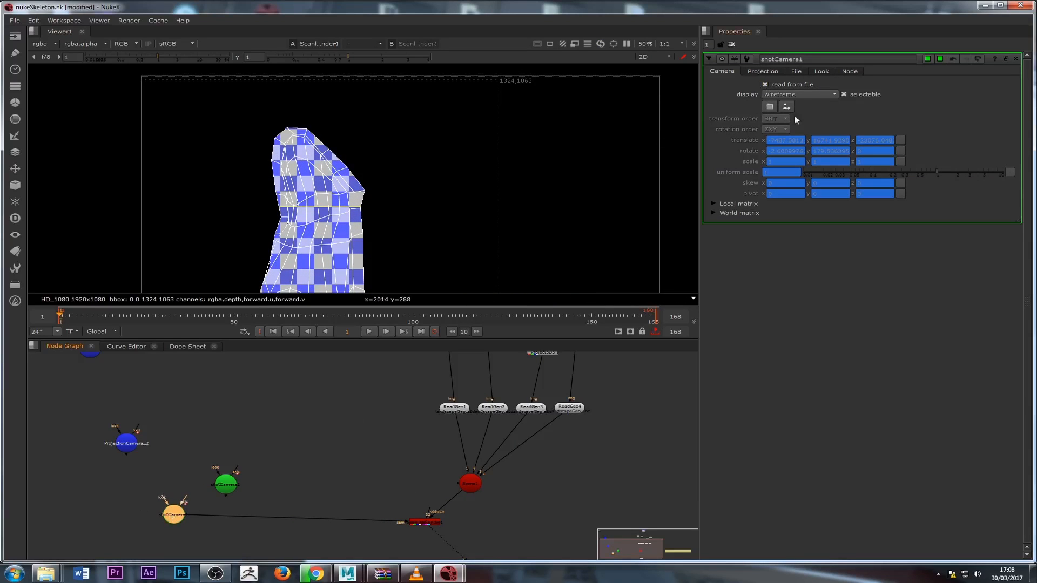
pyautogui.click(766, 84)
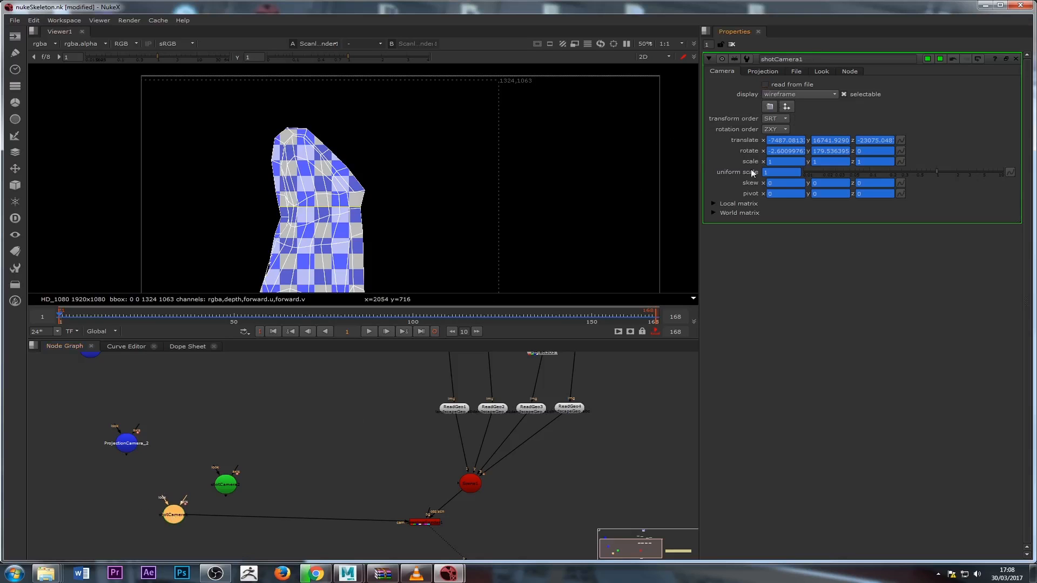
# Nudge shotCamera1's Y rotation up and down at frame 1 to pan the rendered rock across the frame.
pyautogui.click(816, 151)
pyautogui.press('Up')
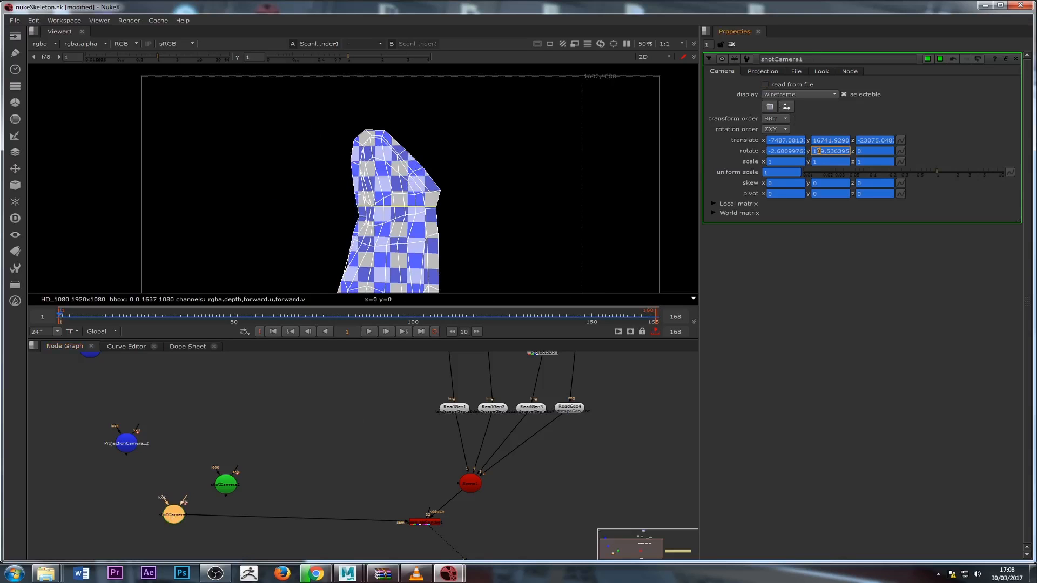
pyautogui.press('Down')
pyautogui.press('Down')
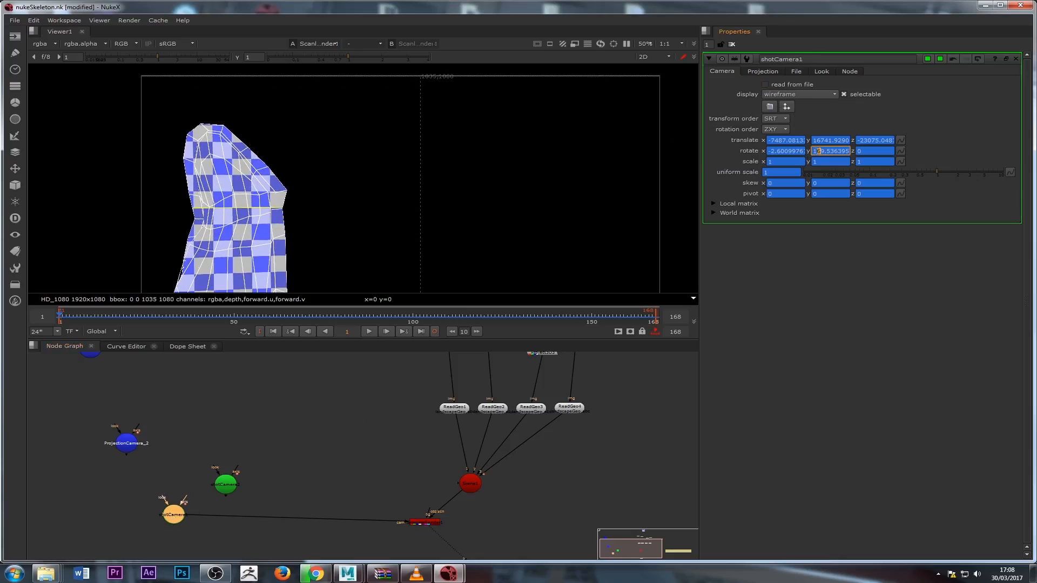
pyautogui.press('Down')
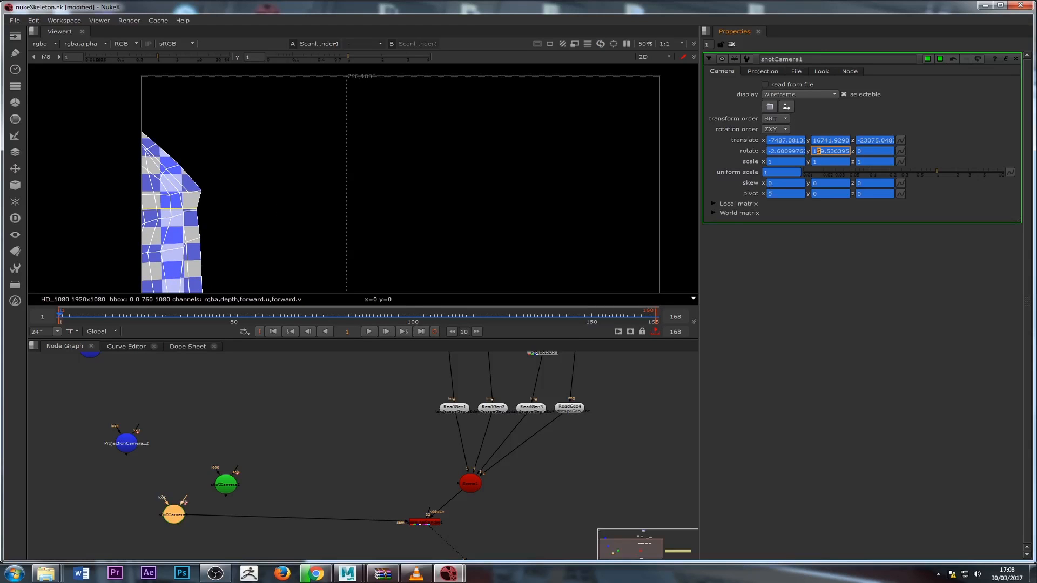
# Go to frame 133 and raise shotCamera1's X rotation to about -1.5.
pyautogui.click(619, 316)
pyautogui.scroll(-2, 472, 235)
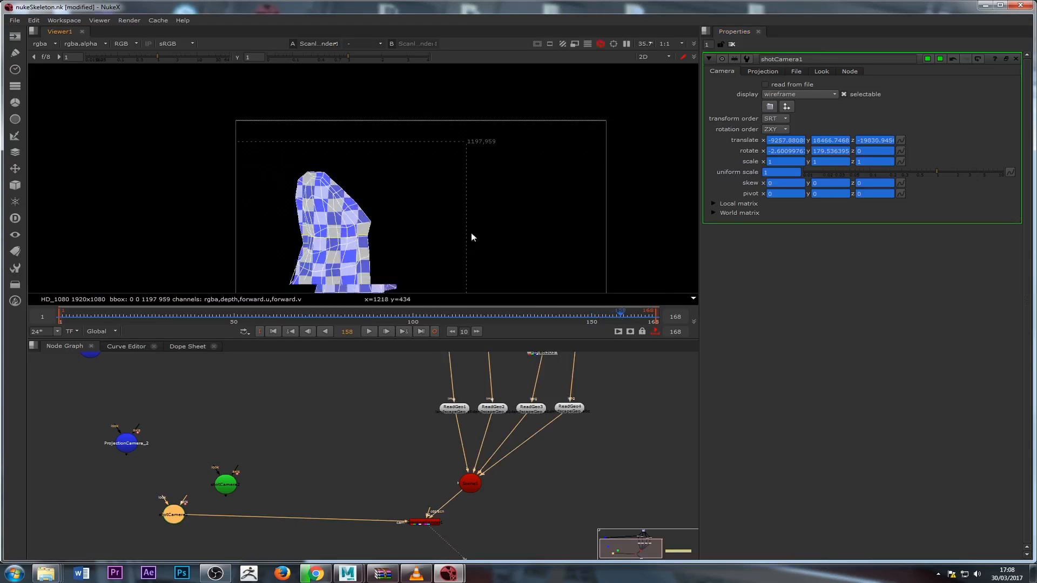
pyautogui.moveTo(471, 234); pyautogui.dragTo(500, 131, button='middle')
pyautogui.moveTo(475, 321); pyautogui.dragTo(531, 316)
pyautogui.click(773, 148)
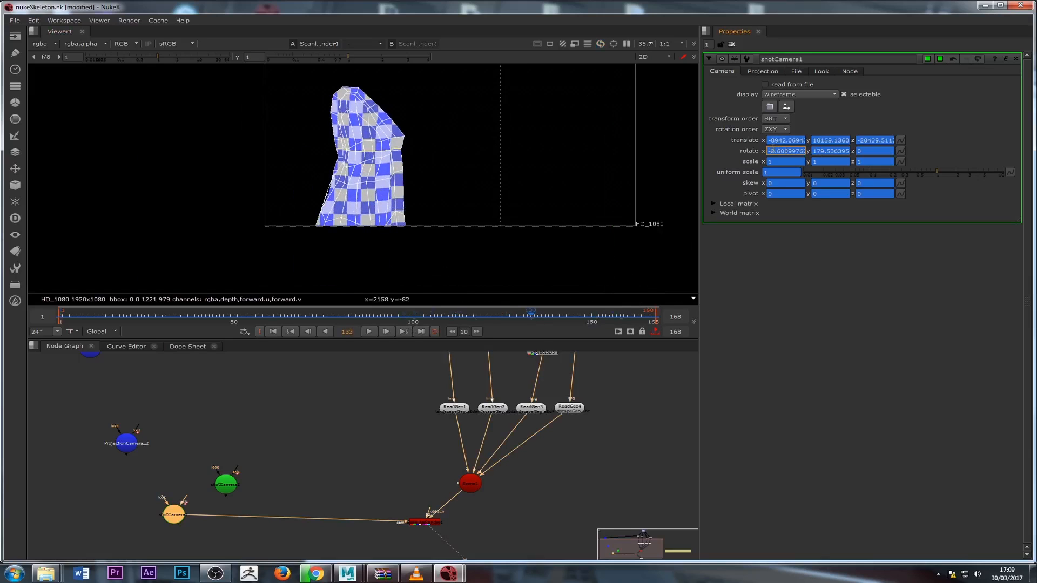
pyautogui.press('Up')
pyautogui.press('Up')
pyautogui.press('Up')
pyautogui.press('Up')
pyautogui.press('Up')
pyautogui.press('Up')
pyautogui.press('Up')
pyautogui.press('Up')
pyautogui.press('Up')
pyautogui.press('Up')
pyautogui.press('Up')
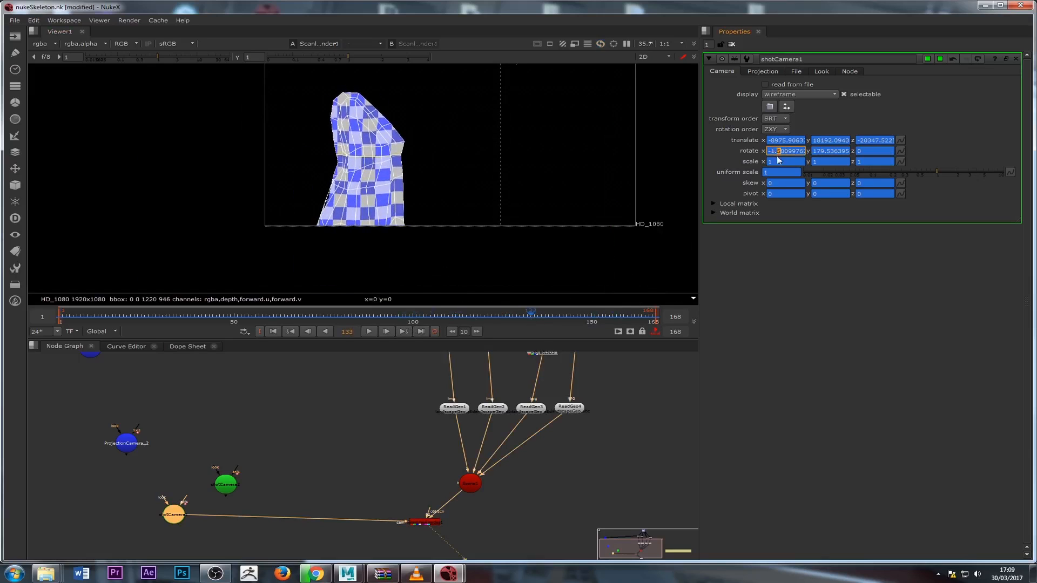
# Roll shotCamera1 both ways at frame 133, ending with its Z rotation at -7.
pyautogui.click(857, 152)
pyautogui.press('Up')
pyautogui.press('Up')
pyautogui.press('Up')
pyautogui.press('Up')
pyautogui.press('Up')
pyautogui.press('Up')
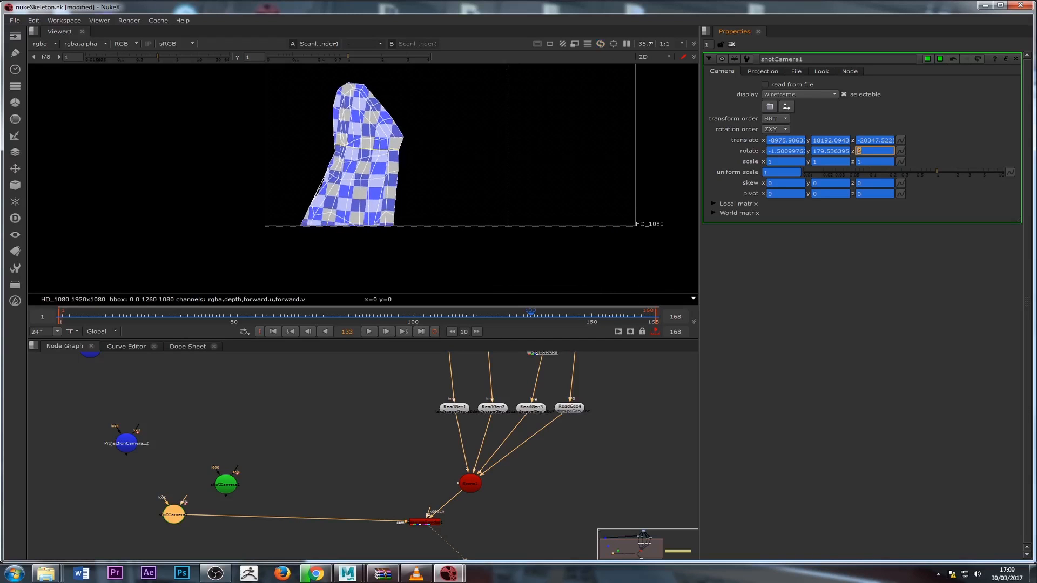
pyautogui.press('Down')
pyautogui.press('Down')
pyautogui.press('Down')
pyautogui.press('Down')
pyautogui.press('Down')
pyautogui.press('Down')
pyautogui.press('Down')
pyautogui.press('Down')
pyautogui.press('Down')
pyautogui.press('Down')
pyautogui.press('Down')
pyautogui.press('Down')
pyautogui.press('Down')
# Examine how the shot cameras, scene and ScanlineRender node are wired in the node graph, selecting the render node.
pyautogui.scroll(-4, 370, 424)
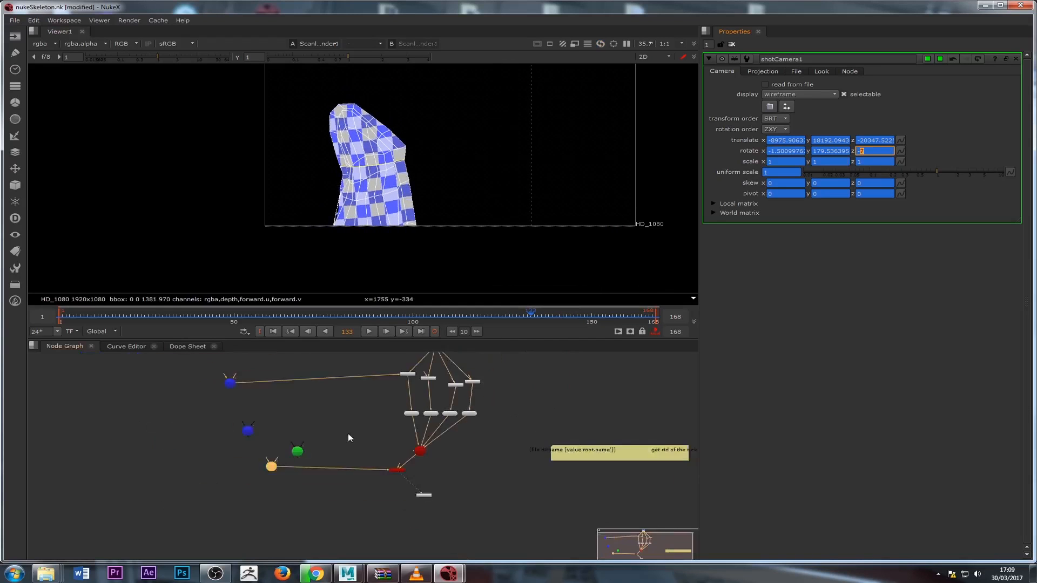
pyautogui.scroll(5, 301, 471)
pyautogui.moveTo(310, 436); pyautogui.dragTo(287, 483, button='middle')
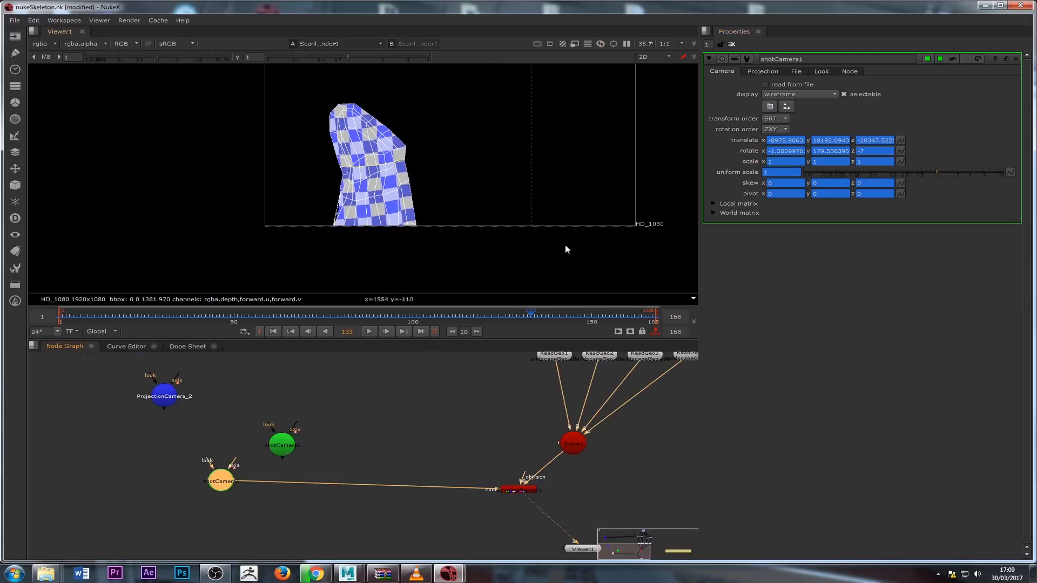
pyautogui.scroll(-3, 380, 453)
pyautogui.scroll(4, 390, 487)
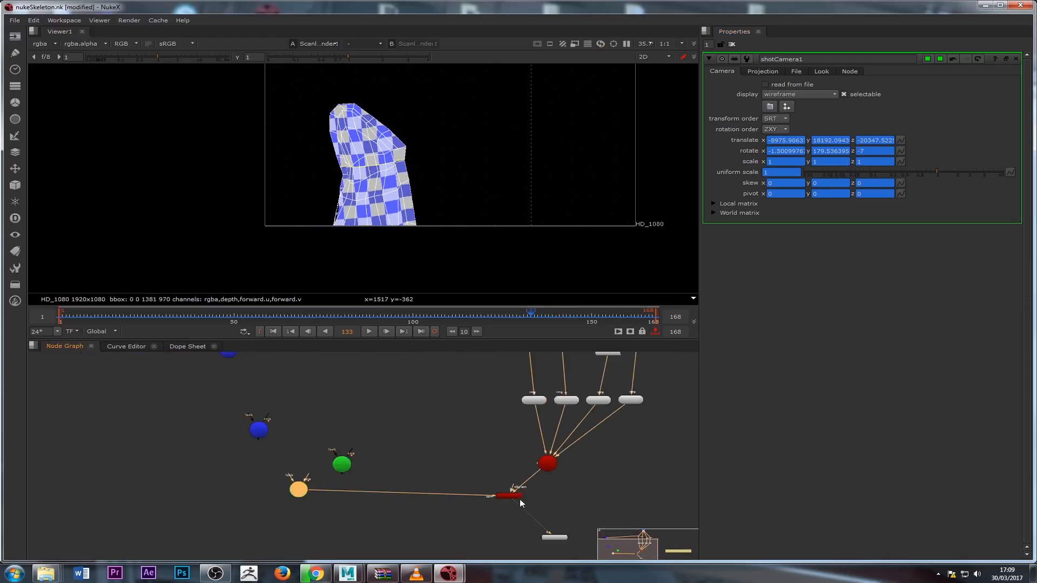
pyautogui.click(532, 498)
pyautogui.scroll(3, 337, 453)
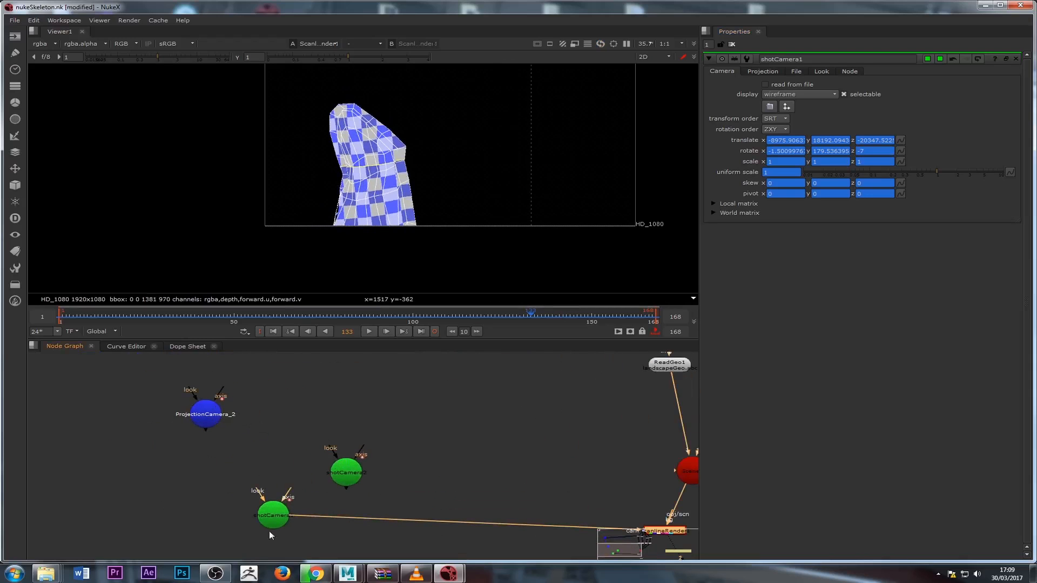
# Rewire the ScanlineRender's camera input to the unedited green shot camera and delete shotCamera1.
pyautogui.moveTo(296, 520); pyautogui.dragTo(324, 523)
pyautogui.moveTo(346, 489)
pyautogui.mouseDown()
pyautogui.moveTo(639, 518)
pyautogui.moveTo(339, 496)
pyautogui.moveTo(345, 478)
pyautogui.mouseUp()
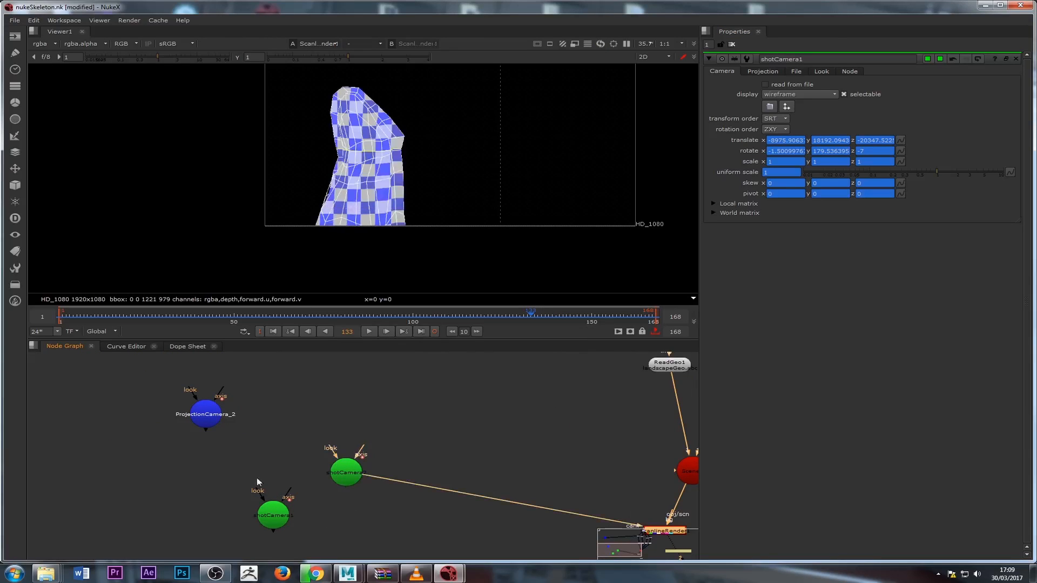
pyautogui.click(286, 517)
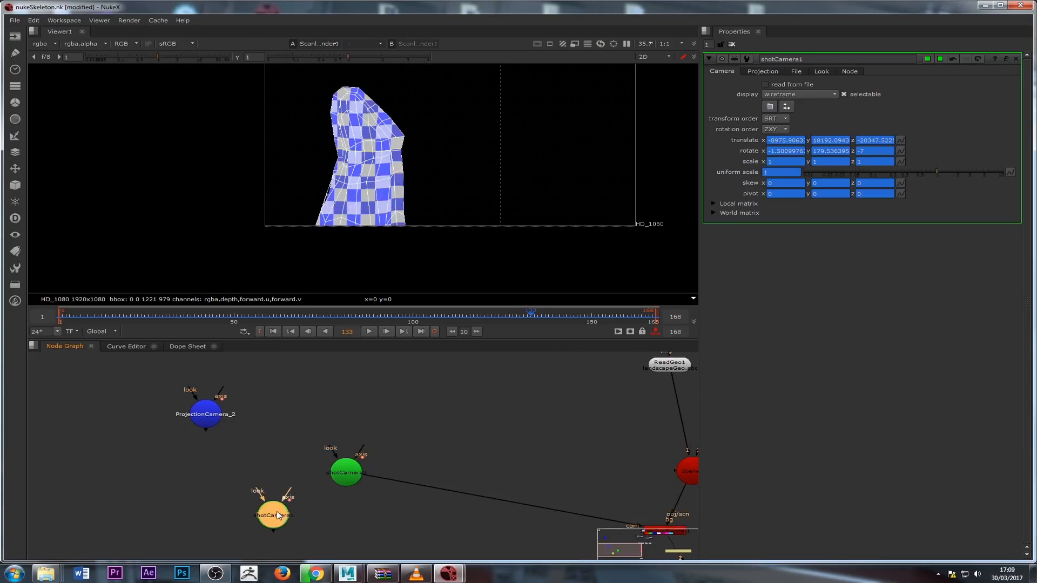
pyautogui.press('Delete')
# Open the ScanlineRender's properties, then play and scrub the shot from frame 1 to check the rock through the original shot camera.
pyautogui.click(205, 422)
pyautogui.scroll(-3, 232, 426)
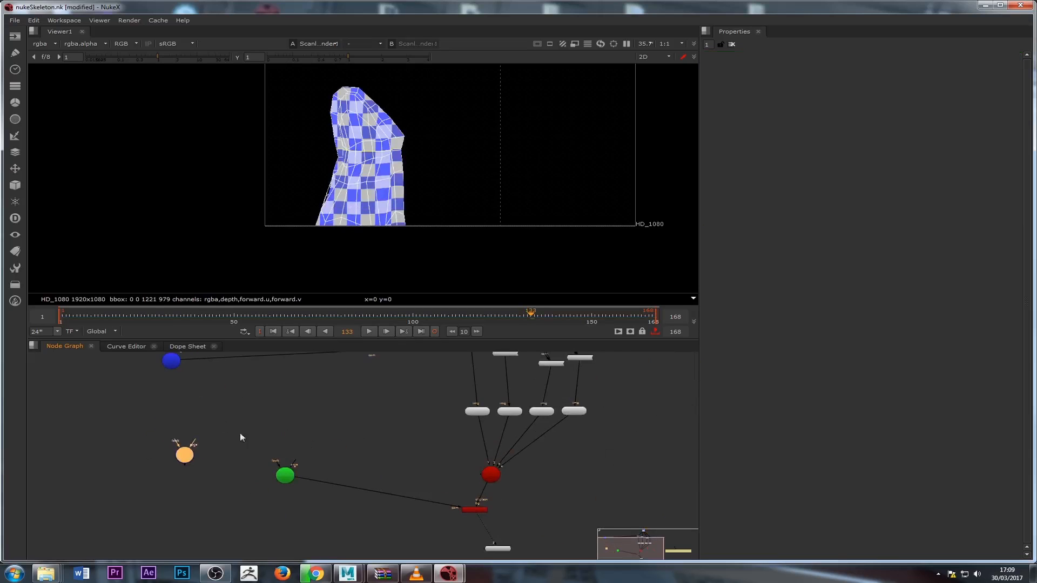
pyautogui.doubleClick(449, 490)
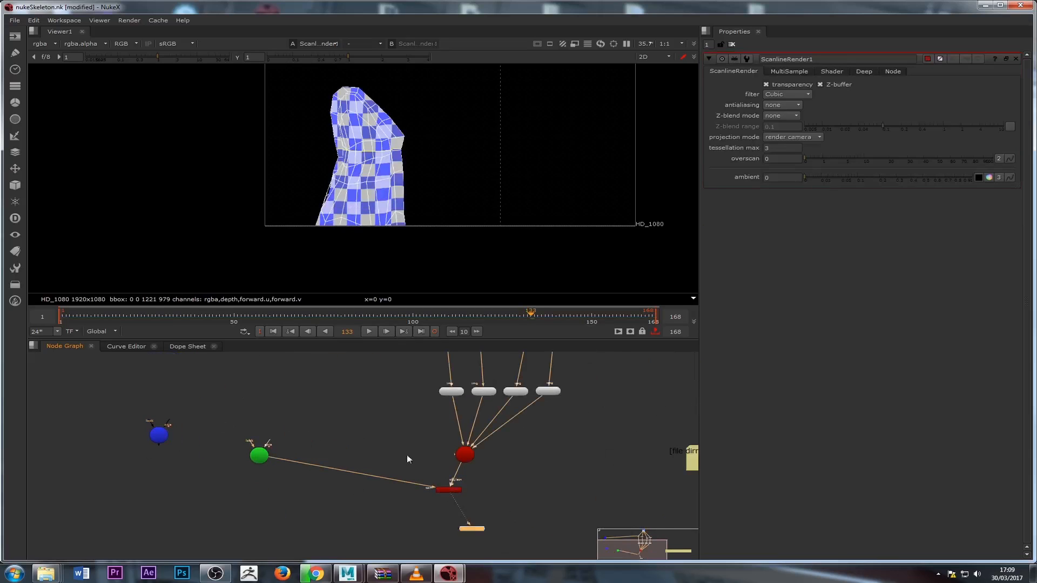
pyautogui.click(273, 332)
pyautogui.click(369, 331)
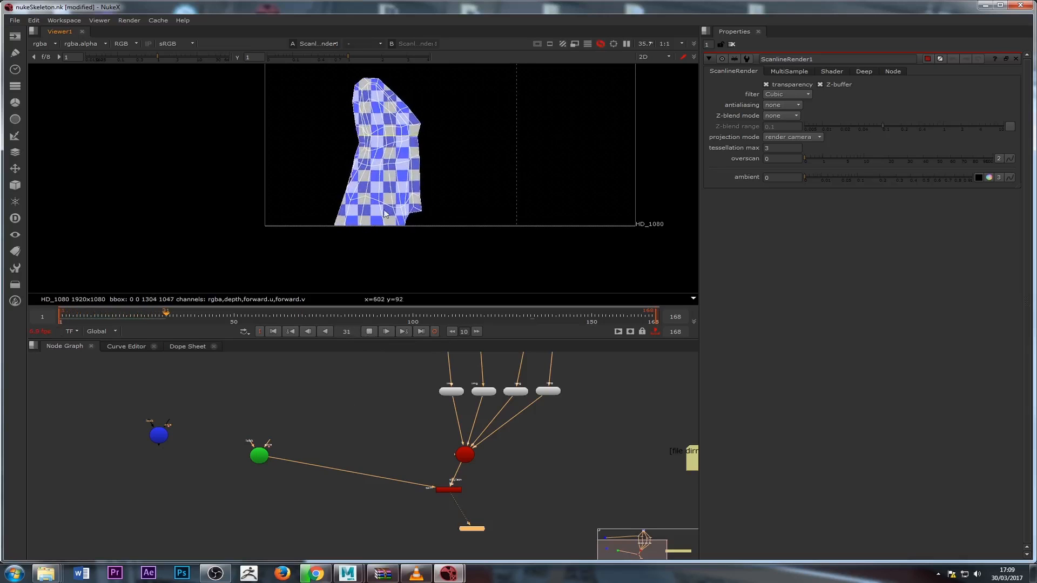
pyautogui.moveTo(224, 312); pyautogui.dragTo(652, 315)
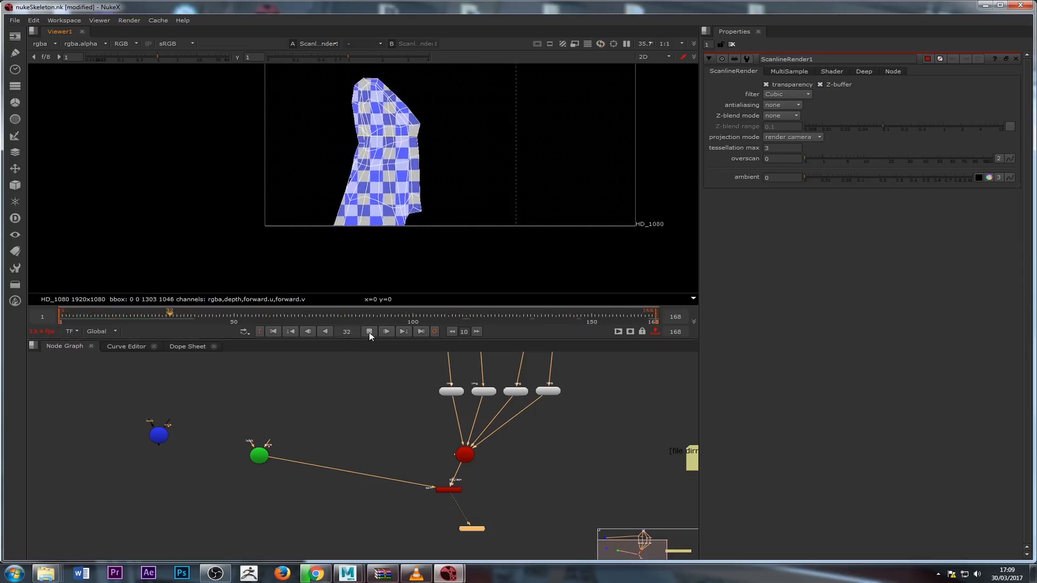
pyautogui.moveTo(405, 317); pyautogui.dragTo(617, 312)
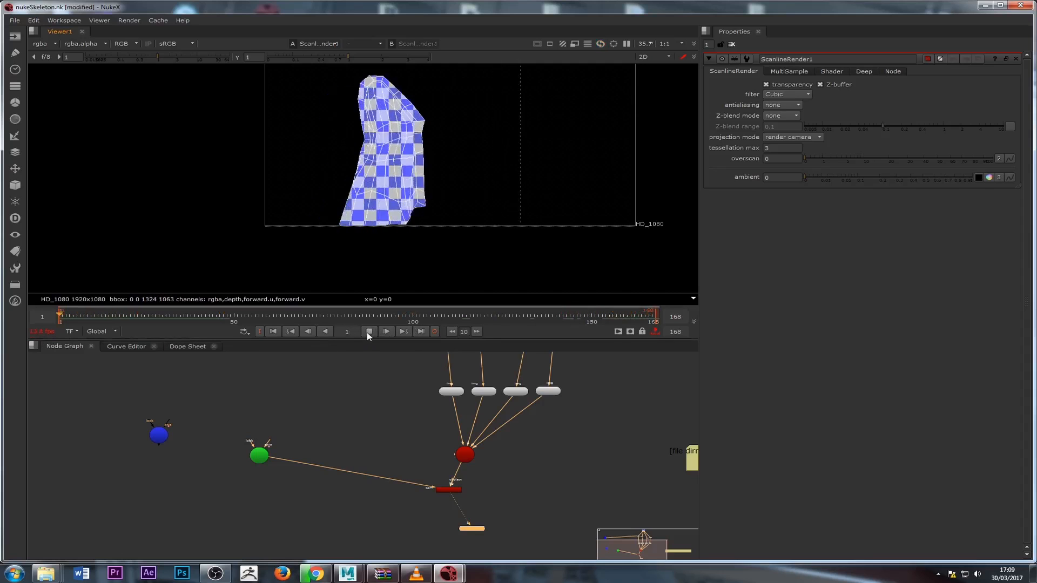
pyautogui.click(554, 316)
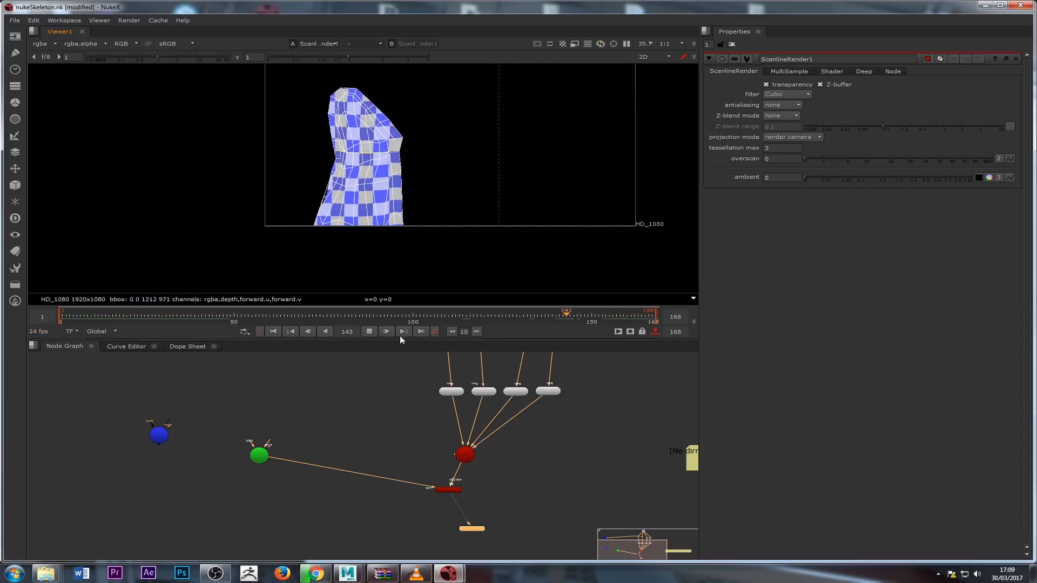
pyautogui.click(369, 331)
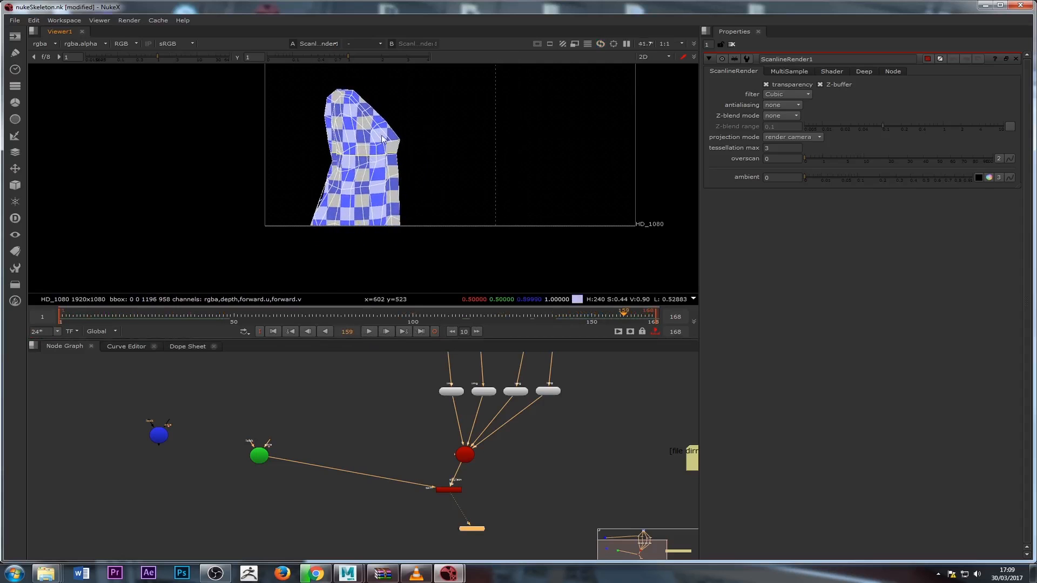
# Compare the checker pattern's alignment on the rock close up at frames 1, 167 and 136, then return to frame 1.
pyautogui.scroll(5, 381, 151)
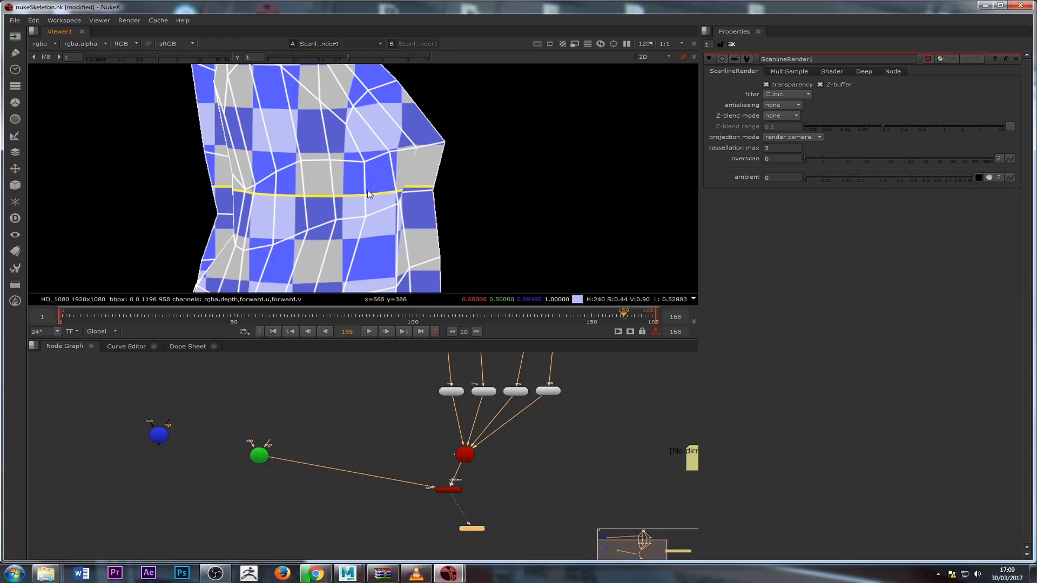
pyautogui.click(273, 331)
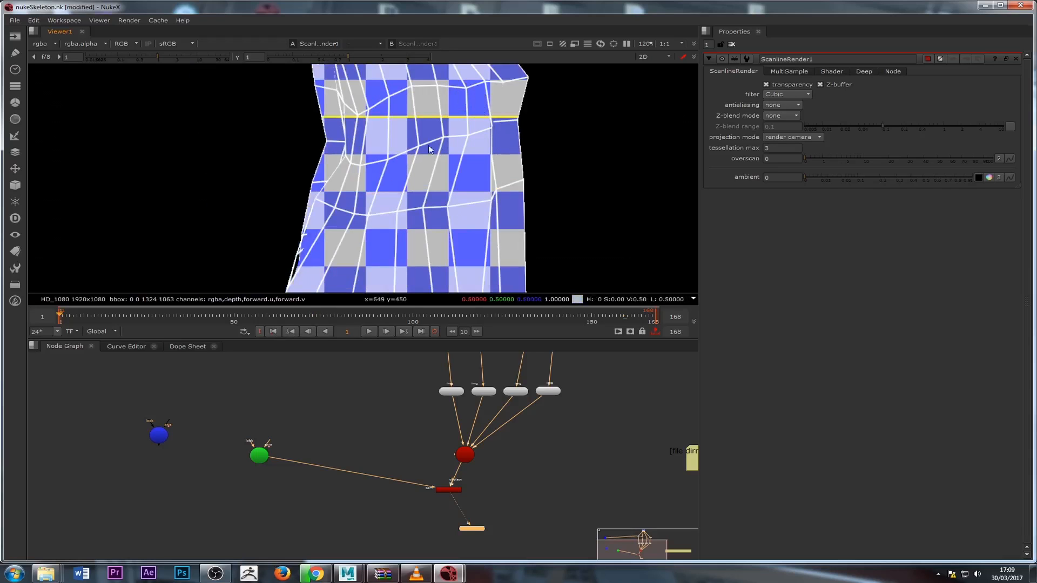
pyautogui.moveTo(150, 317); pyautogui.dragTo(653, 319)
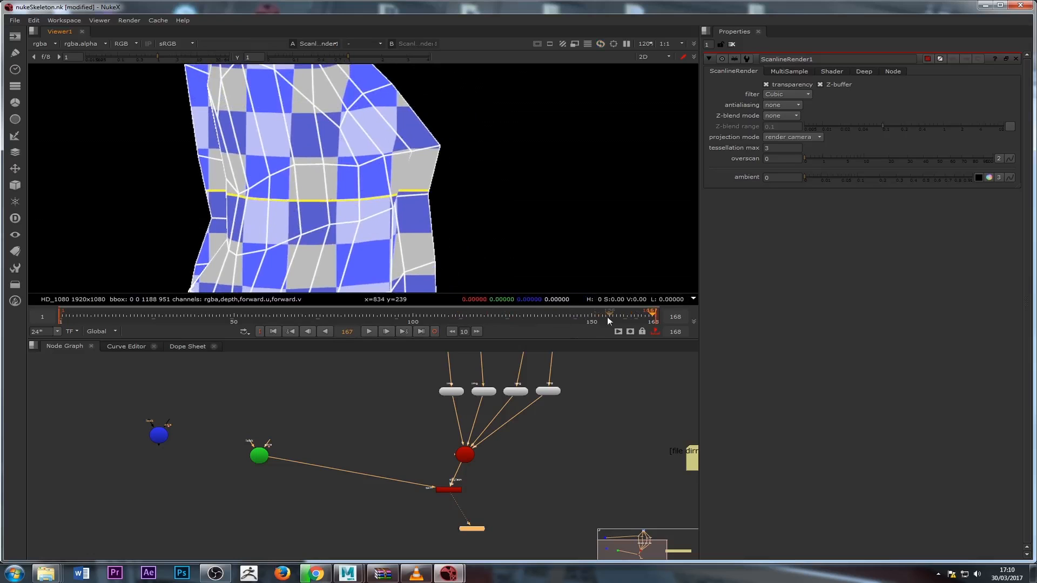
pyautogui.moveTo(607, 316); pyautogui.dragTo(546, 318)
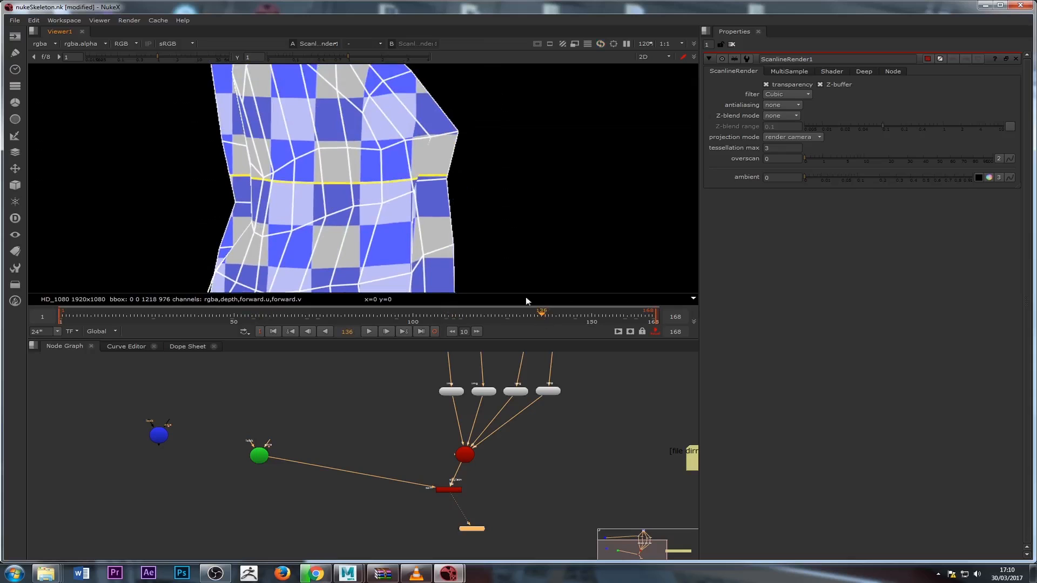
pyautogui.scroll(-6, 382, 258)
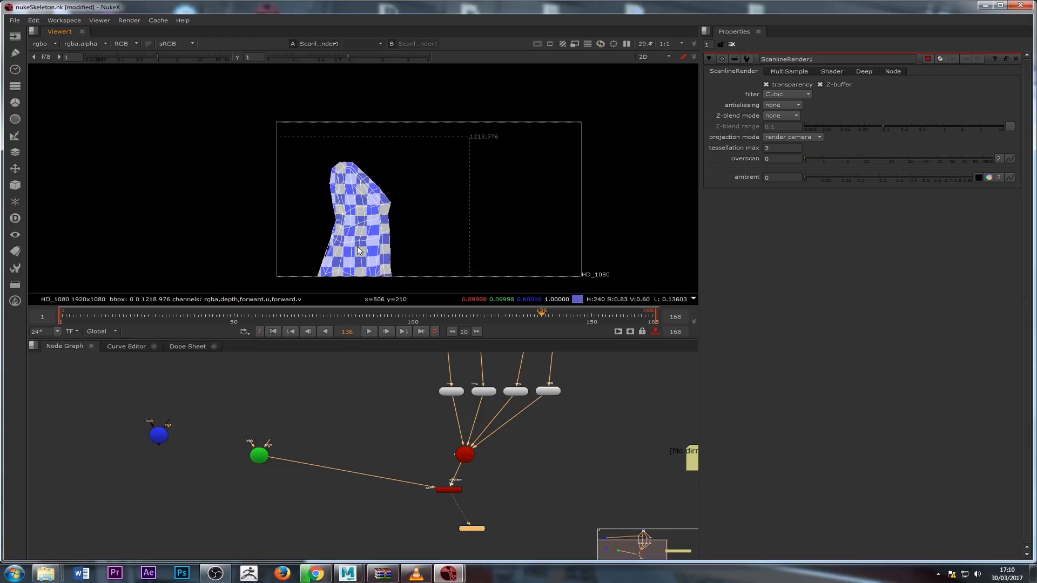
pyautogui.click(273, 332)
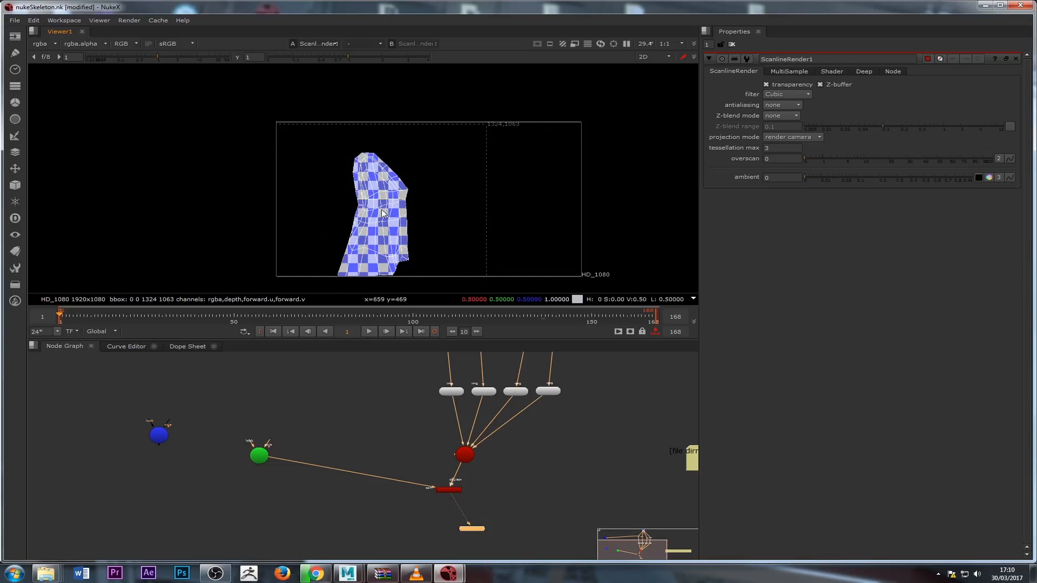
# Connect the camera inputs of Project3D2, Project3D3 and Project3D4 to the projection camera that feeds Project3D1.
pyautogui.scroll(2, 381, 212)
pyautogui.scroll(-2, 386, 455)
pyautogui.scroll(2, 428, 440)
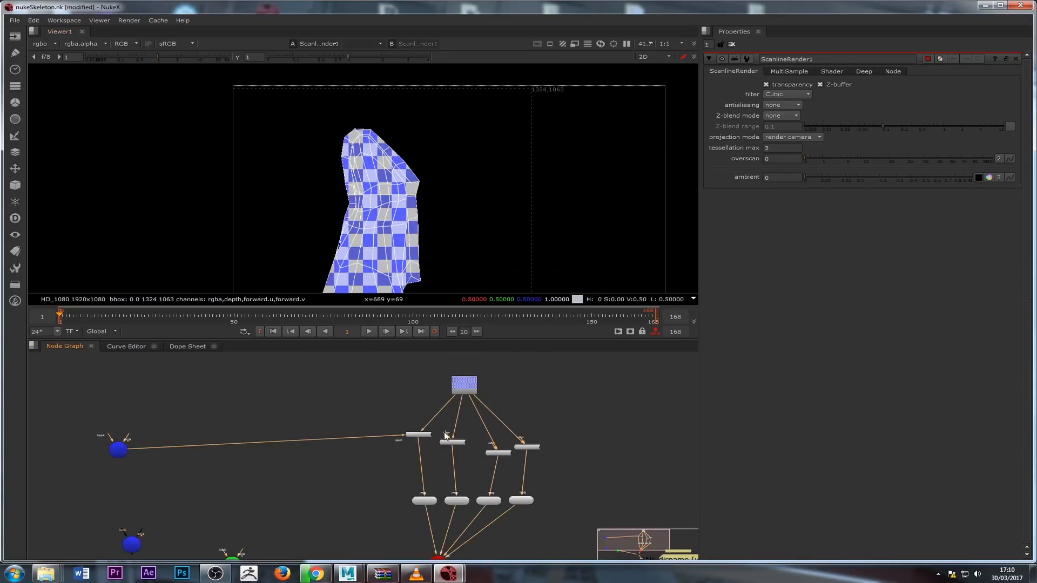
pyautogui.moveTo(446, 435); pyautogui.dragTo(119, 449)
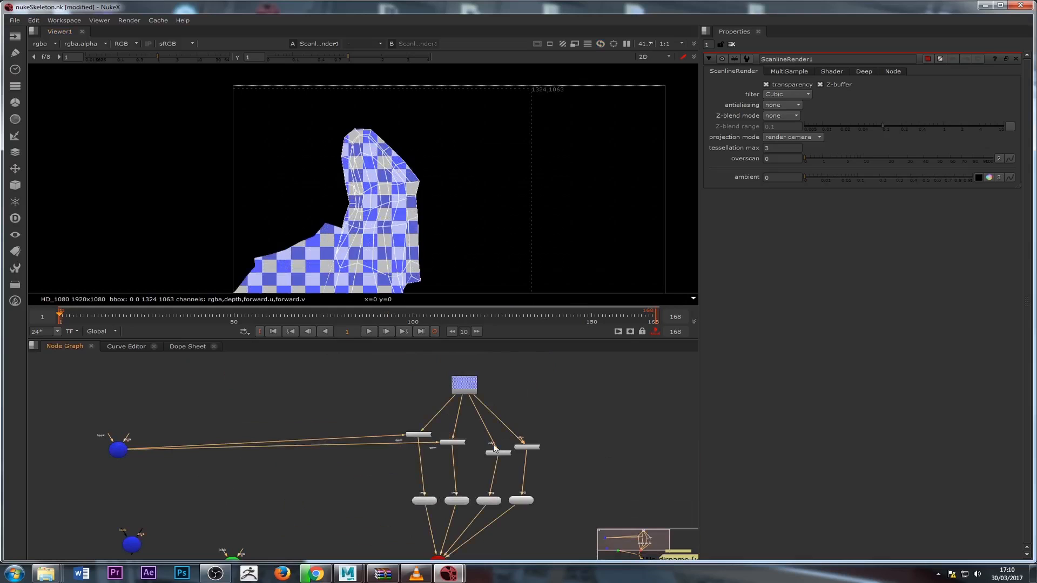
pyautogui.moveTo(493, 444); pyautogui.dragTo(118, 449)
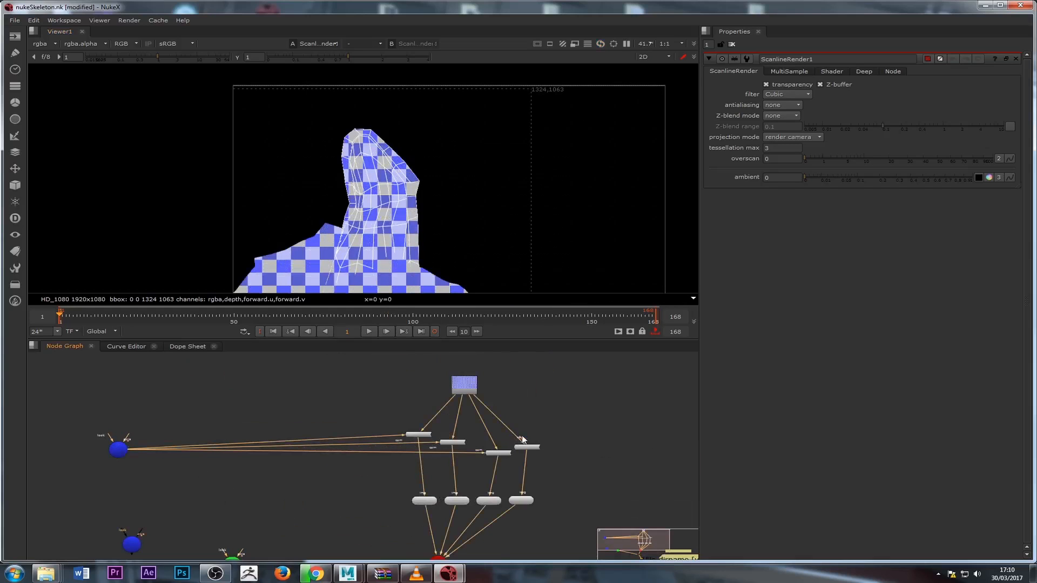
pyautogui.moveTo(522, 438); pyautogui.dragTo(118, 449)
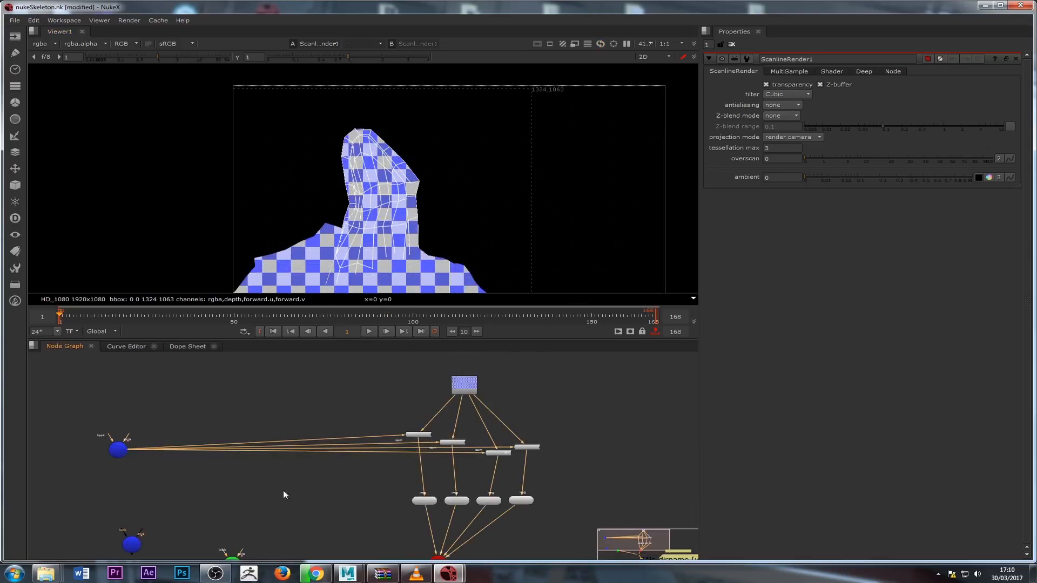
# Set ReadGeo2's render mode to textured+wireframe and open ReadGeo3's properties.
pyautogui.moveTo(342, 501); pyautogui.dragTo(321, 540, button='middle')
pyautogui.scroll(3, 339, 442)
pyautogui.doubleClick(395, 427)
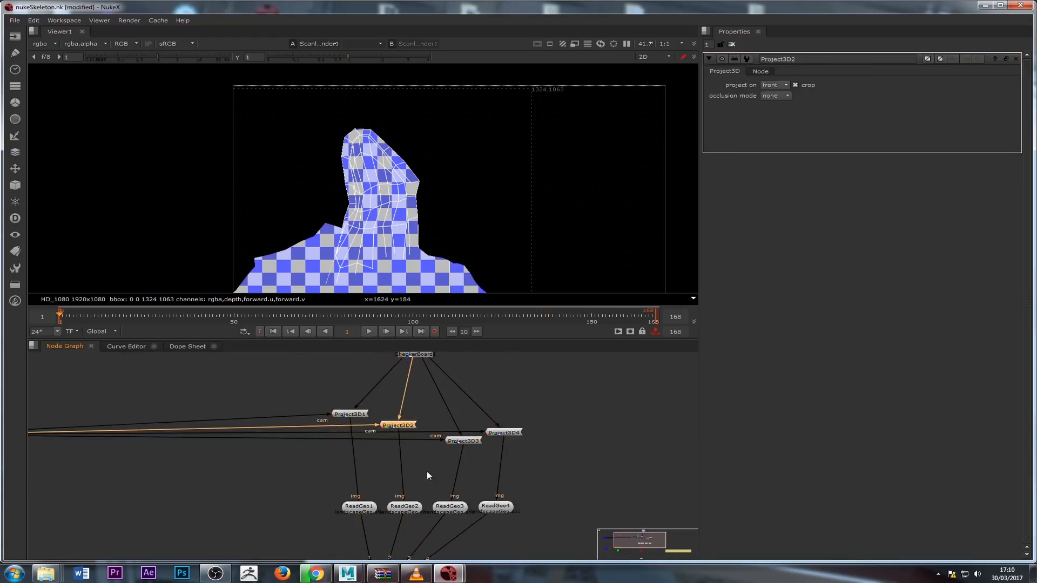
pyautogui.doubleClick(404, 506)
pyautogui.click(796, 188)
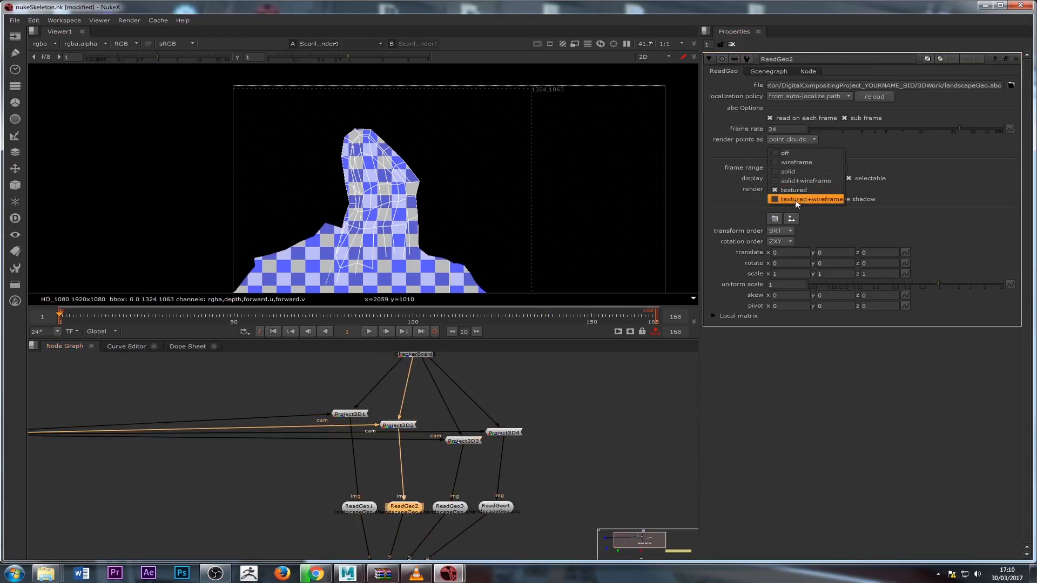
pyautogui.click(795, 200)
pyautogui.doubleClick(450, 506)
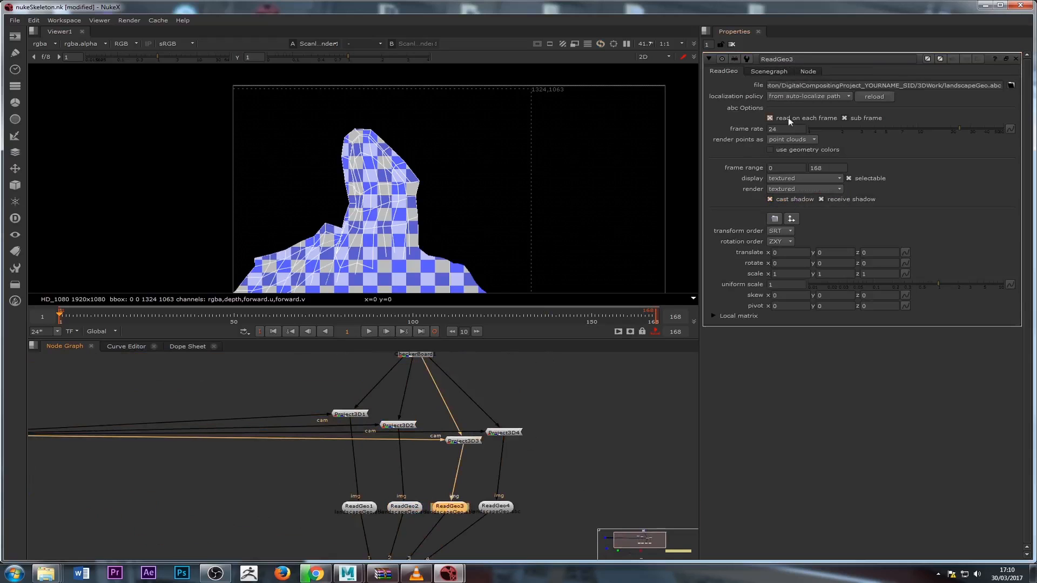
# Set the render mode of both ReadGeo2 and ReadGeo1 to textured.
pyautogui.doubleClick(400, 426)
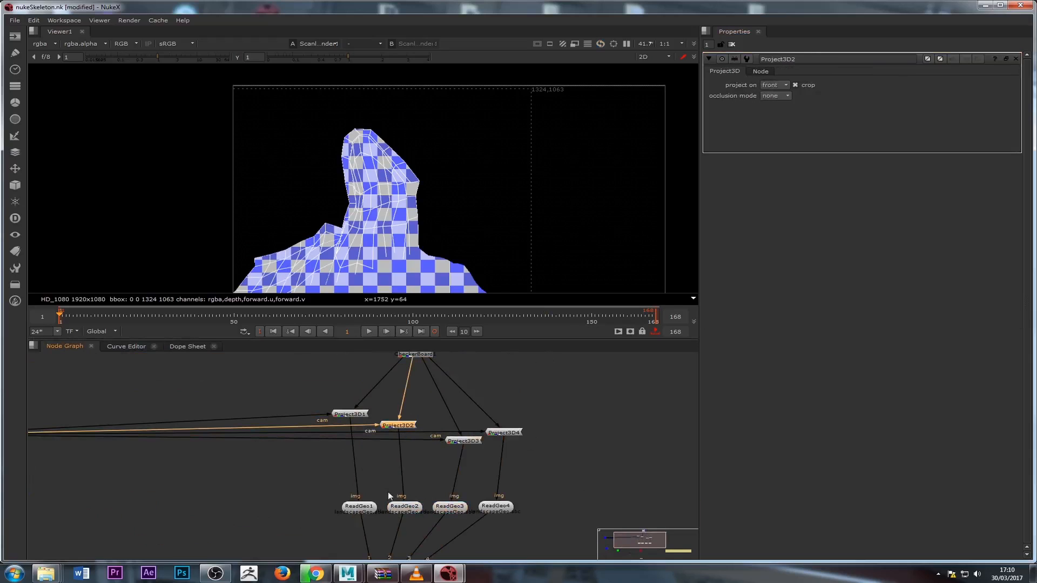
pyautogui.doubleClick(404, 506)
pyautogui.click(802, 189)
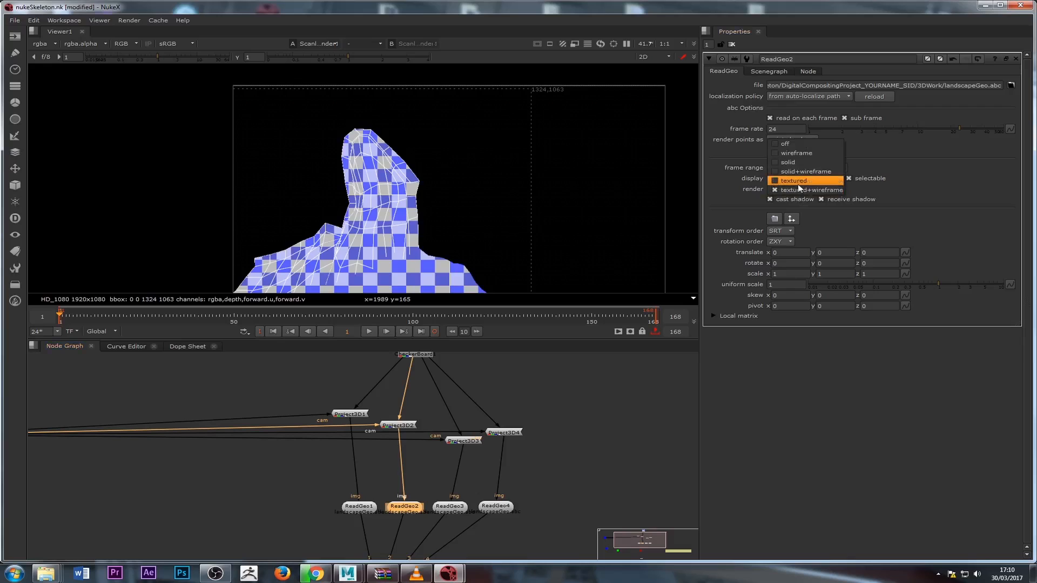
pyautogui.click(797, 182)
pyautogui.click(315, 511)
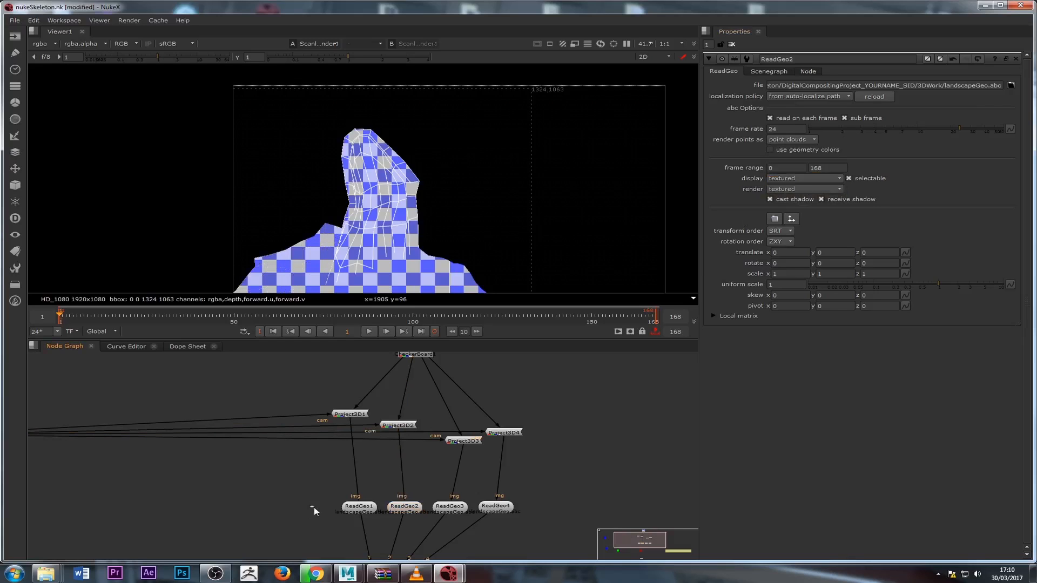
pyautogui.doubleClick(360, 509)
pyautogui.click(806, 189)
pyautogui.click(797, 182)
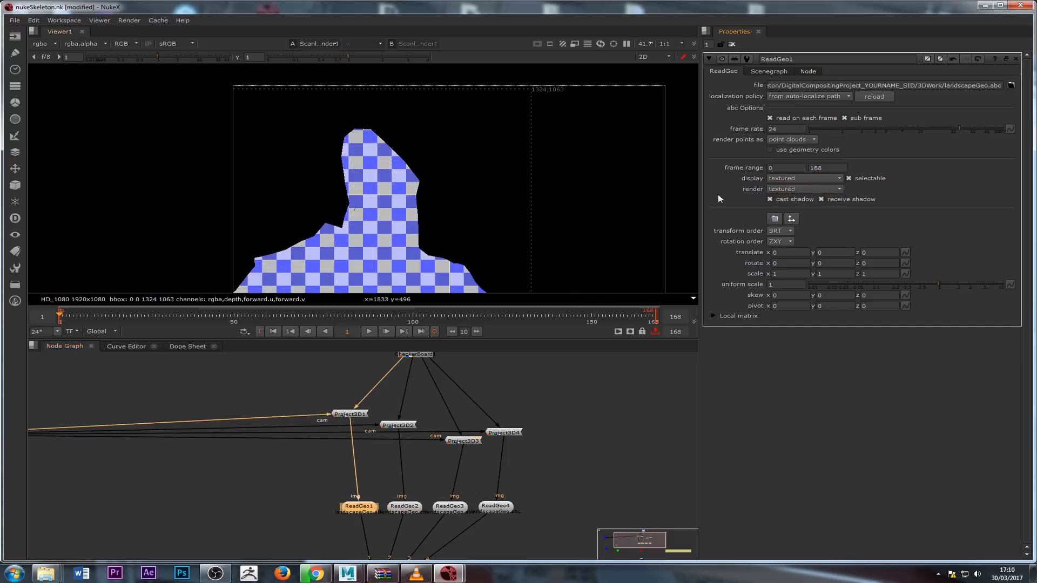
# Inspect the full landscape render at frame 1 and select Project3D2, ReadGeo2, ReadGeo3 and ReadGeo4 to review their connections.
pyautogui.moveTo(397, 249); pyautogui.dragTo(408, 210, button='middle')
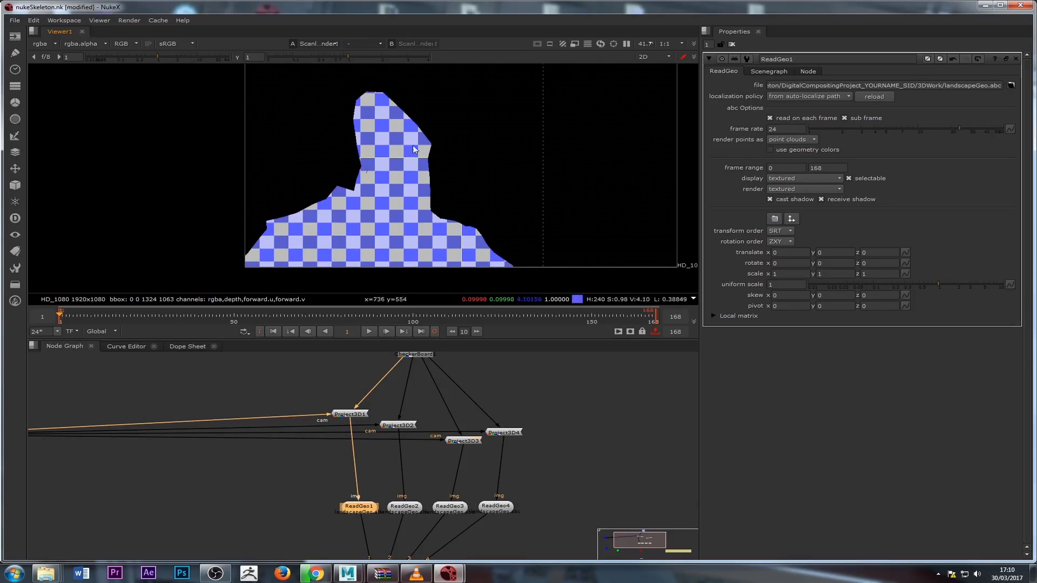
pyautogui.scroll(-3, 444, 185)
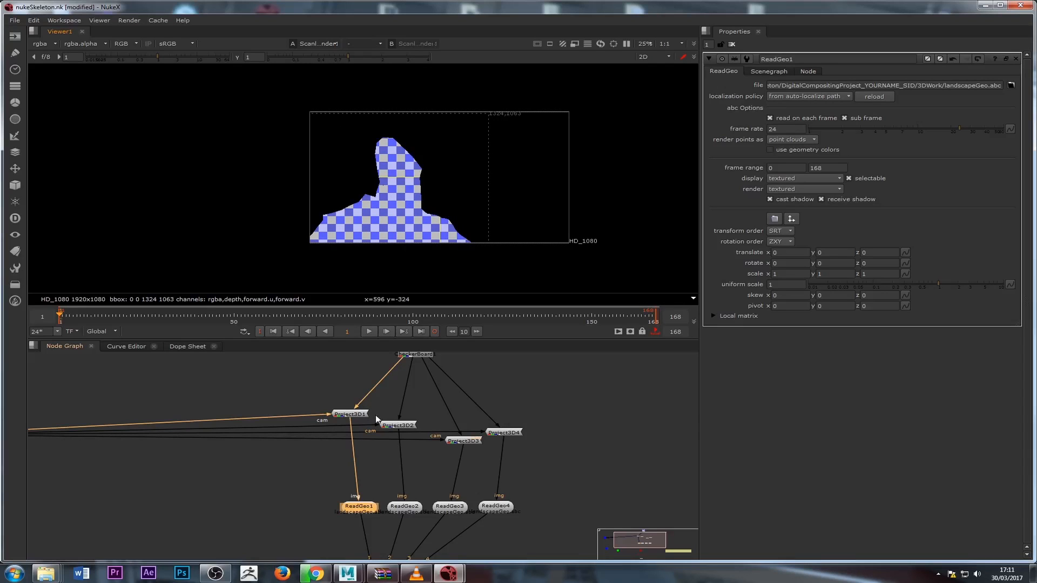
pyautogui.click(398, 425)
pyautogui.click(404, 506)
pyautogui.click(450, 506)
pyautogui.click(496, 506)
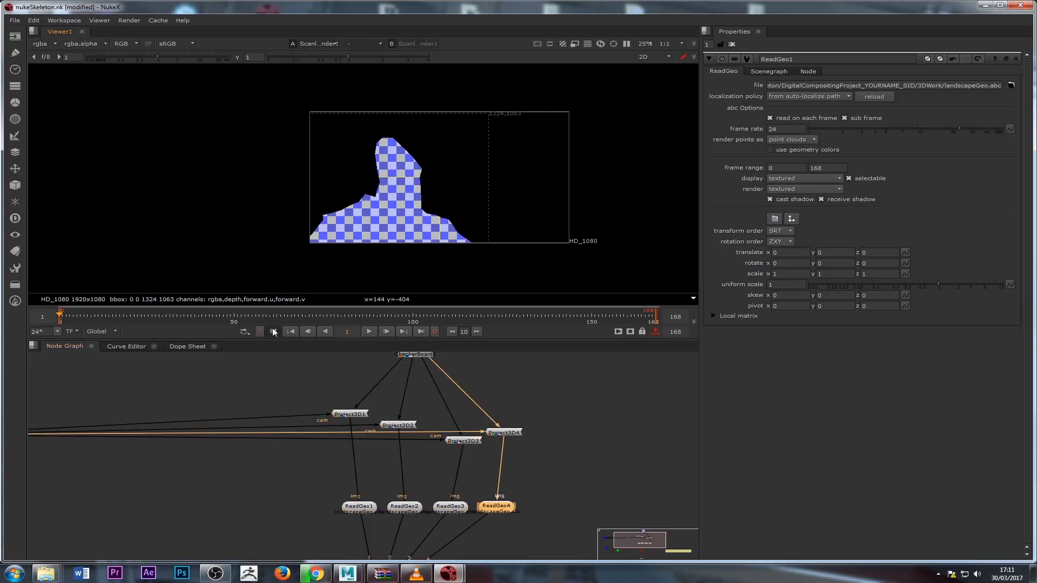
# Compare how the projected checkerboard sits on the landscape at frame 1 and at frame 162.
pyautogui.scroll(5, 393, 171)
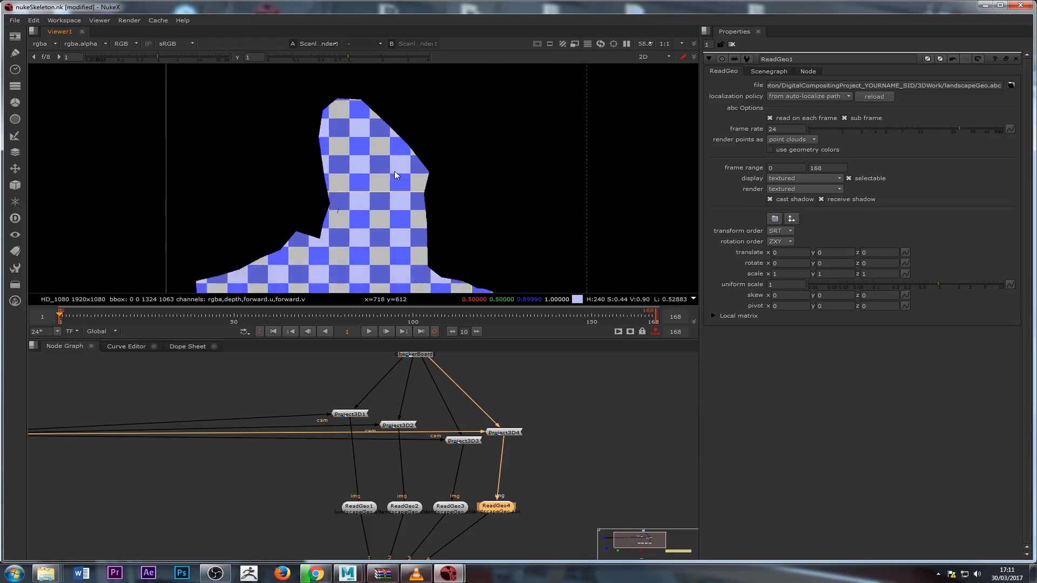
pyautogui.scroll(-3, 391, 177)
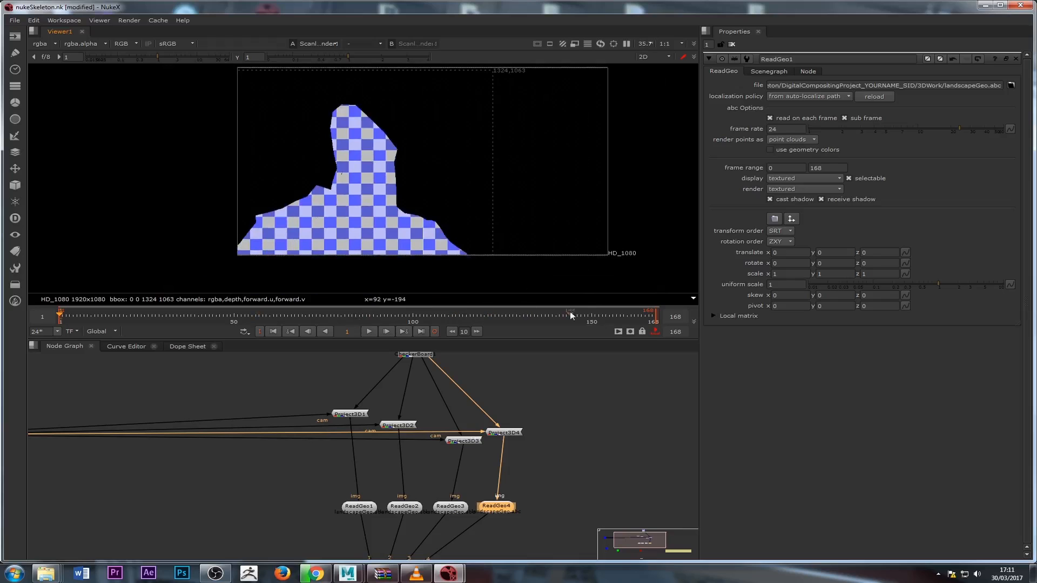
pyautogui.click(633, 314)
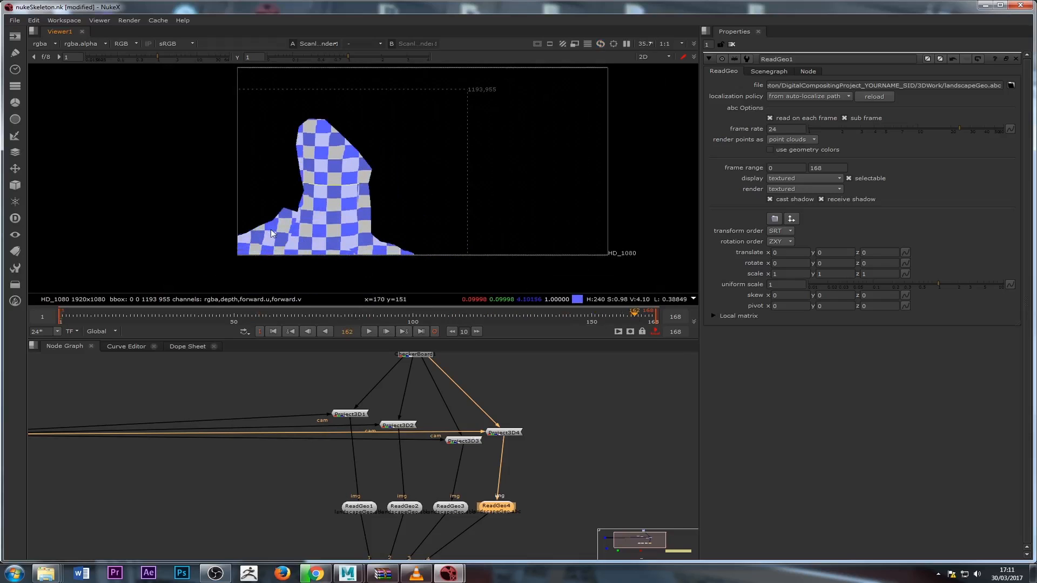
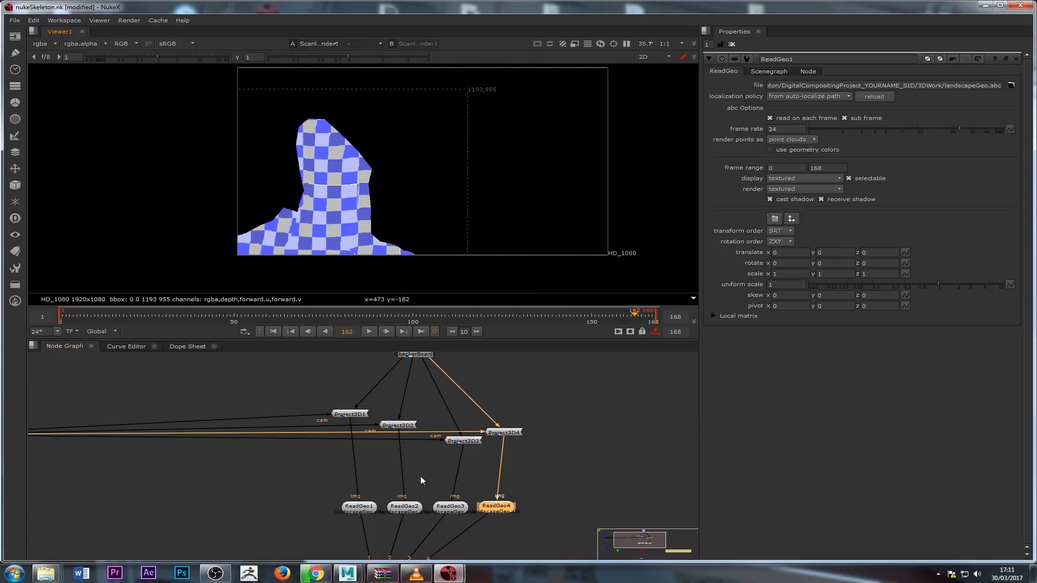
# Open the properties of the CheckerBoard node feeding the four Project3D nodes.
pyautogui.scroll(-5, 432, 465)
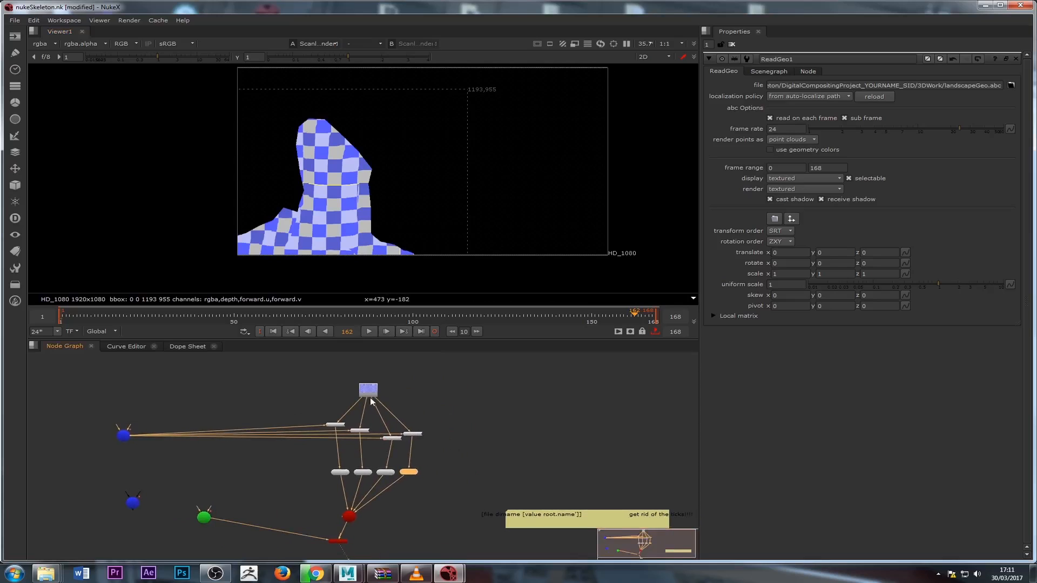
pyautogui.click(375, 393)
pyautogui.doubleClick(375, 392)
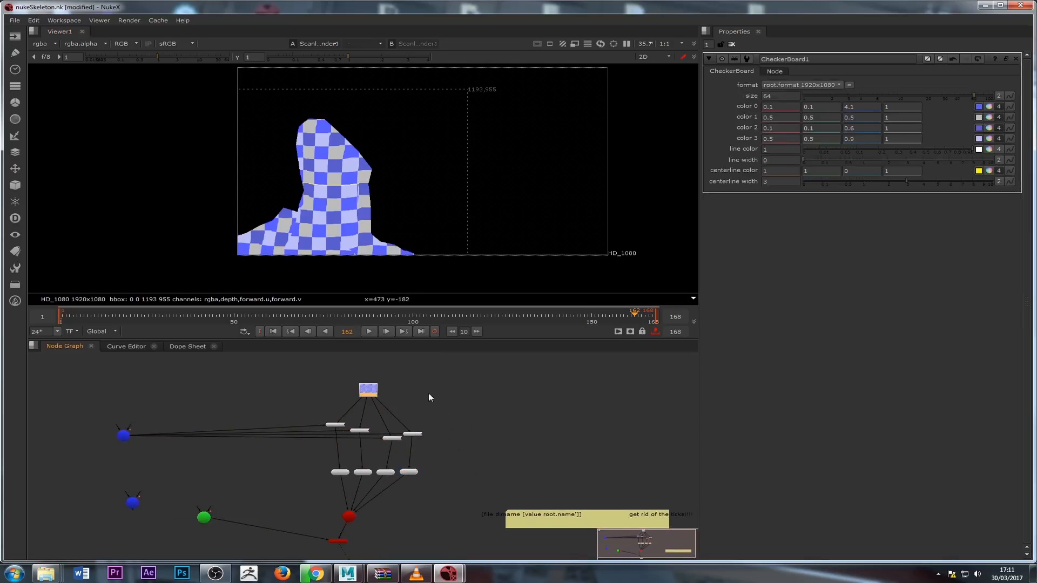
# Paste a copy of the CheckerBoard node into empty space beside the projection tree, open its properties and view it.
pyautogui.hotkey('ctrl', 'v')
pyautogui.moveTo(463, 398); pyautogui.dragTo(512, 400)
pyautogui.doubleClick(505, 387)
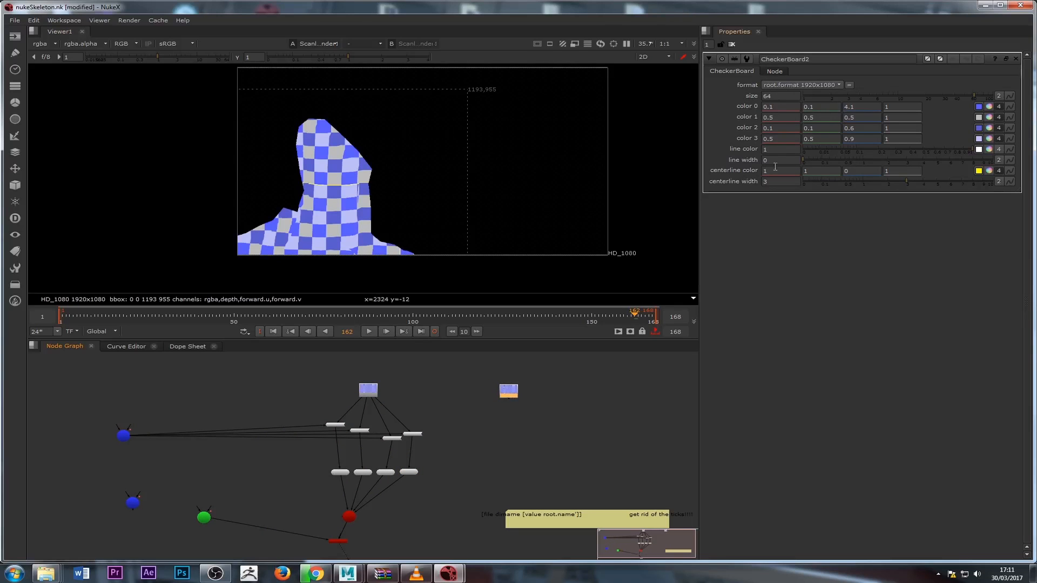
pyautogui.press('1')
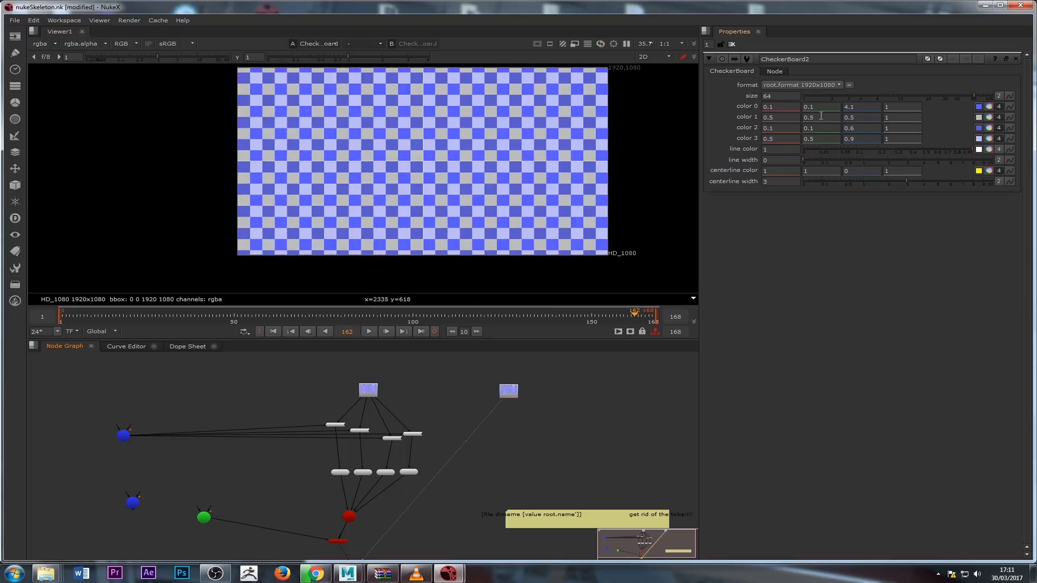
# In CheckerBoard2, set the green value of color 0 to 0.7 and of color 1 to 3.5.
pyautogui.moveTo(819, 109); pyautogui.dragTo(809, 109)
pyautogui.press('Up')
pyautogui.press('Up')
pyautogui.press('Up')
pyautogui.press('Up')
pyautogui.press('Up')
pyautogui.press('Up')
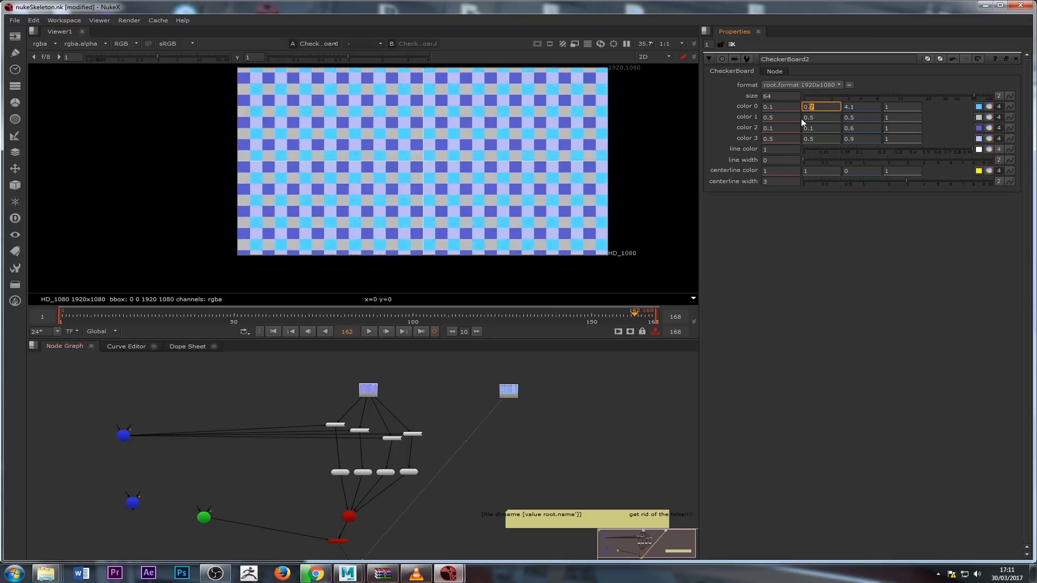
pyautogui.click(805, 117)
pyautogui.press('Up')
# Set the green value of color 2 to 5.1 and of color 3 to 0.1 in CheckerBoard2.
pyautogui.click(805, 128)
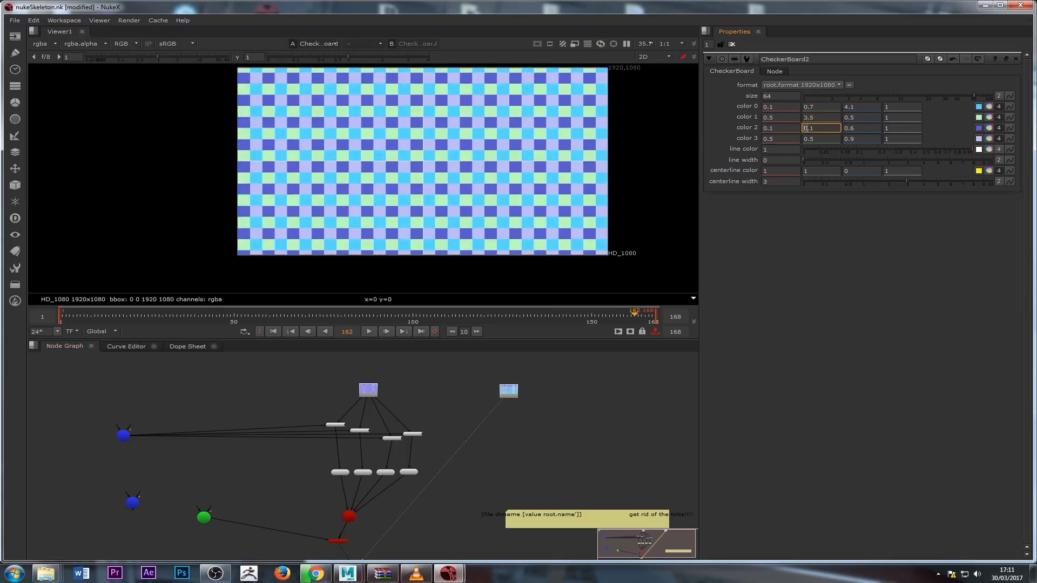
pyautogui.press('Up')
pyautogui.press('Up')
pyautogui.press('Up')
pyautogui.press('Up')
pyautogui.press('Up')
pyautogui.click(807, 139)
pyautogui.press('Down')
pyautogui.press('Down')
pyautogui.press('Down')
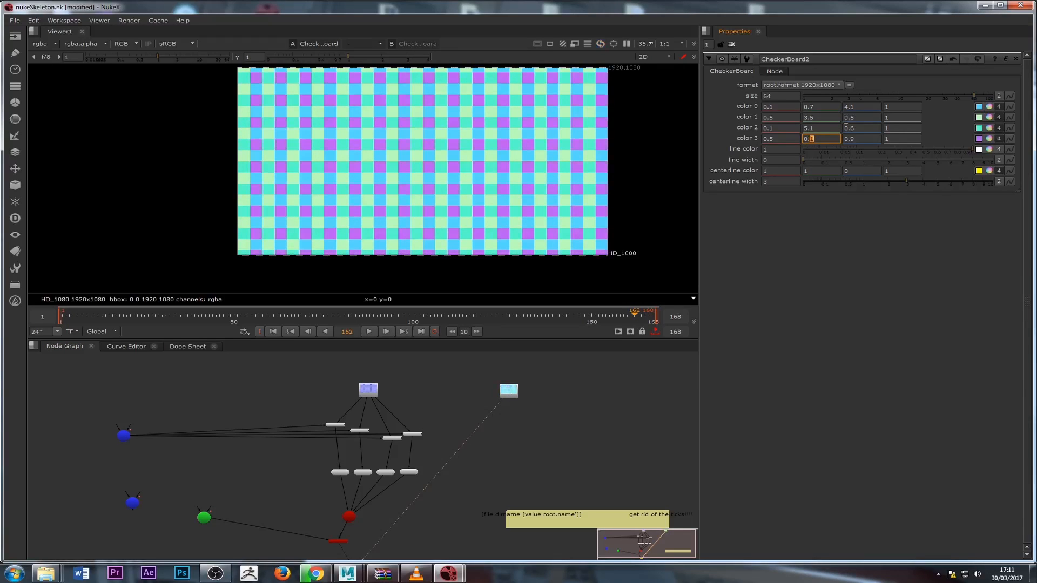
pyautogui.press('Down')
# Set the blue values of color 0, color 3 and color 2 to 0.5 in CheckerBoard2.
pyautogui.click(845, 107)
pyautogui.press('Down')
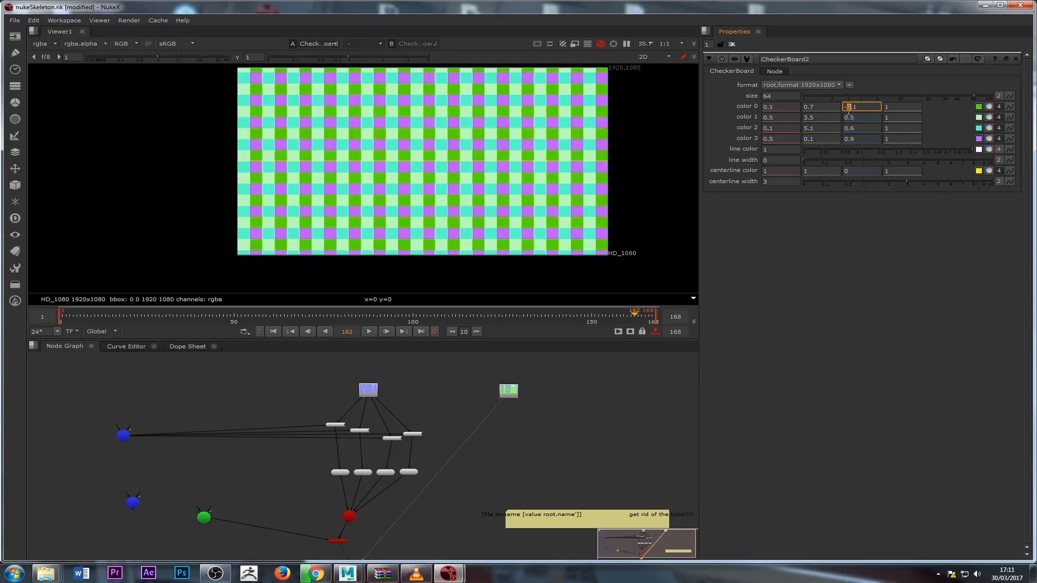
pyautogui.press('Up')
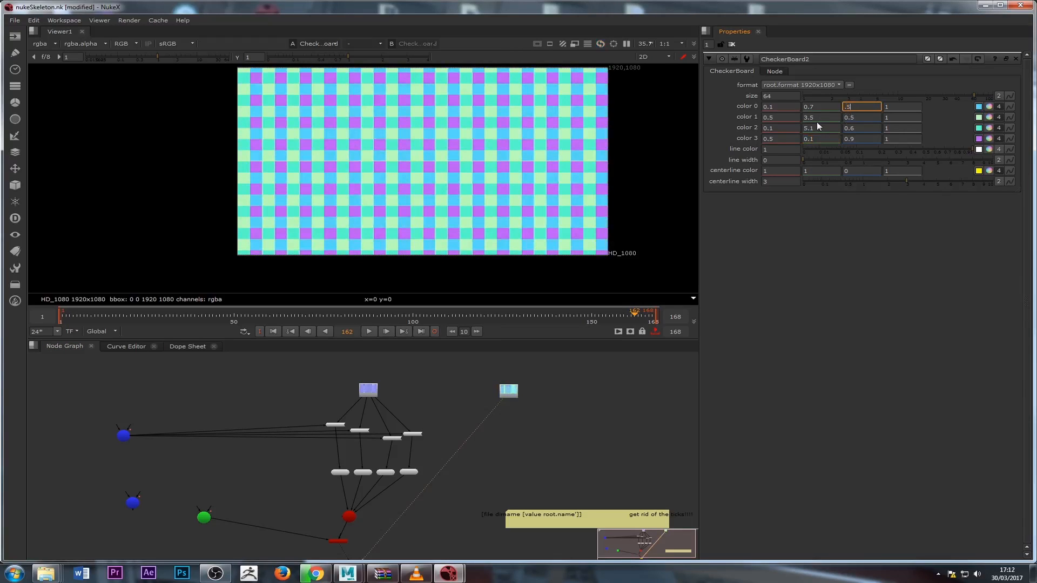
pyautogui.press('Return')
pyautogui.click(860, 140)
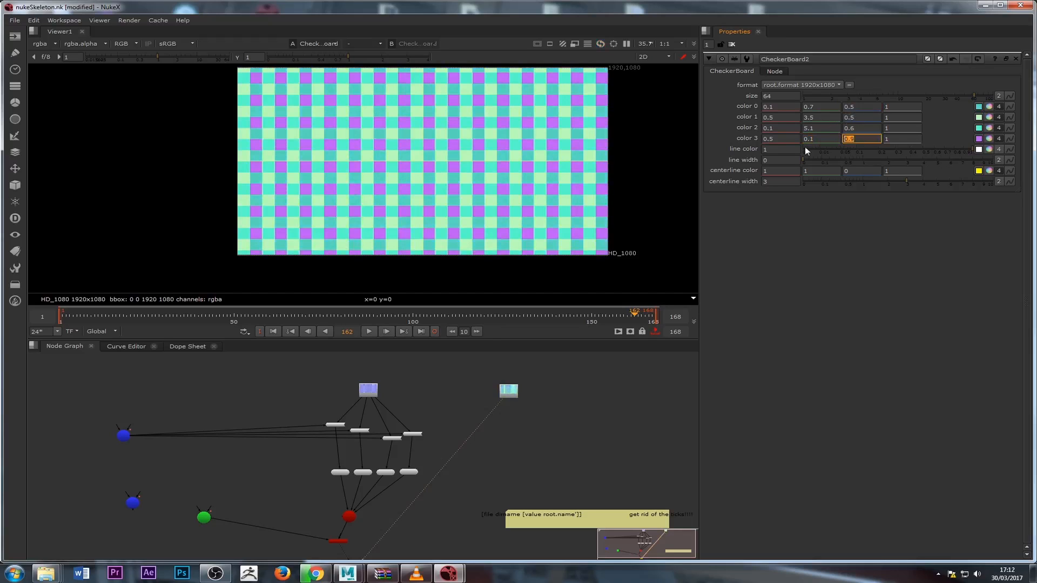
pyautogui.click(858, 129)
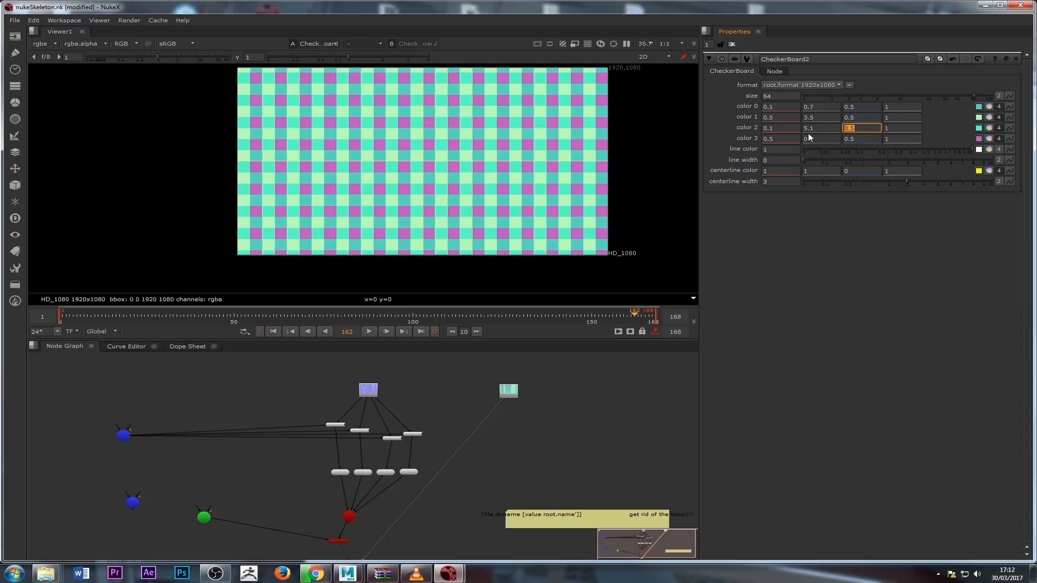
# Change the green value of color 1 to 2 and of color 2 to 1 in CheckerBoard2.
pyautogui.scroll(5, 484, 405)
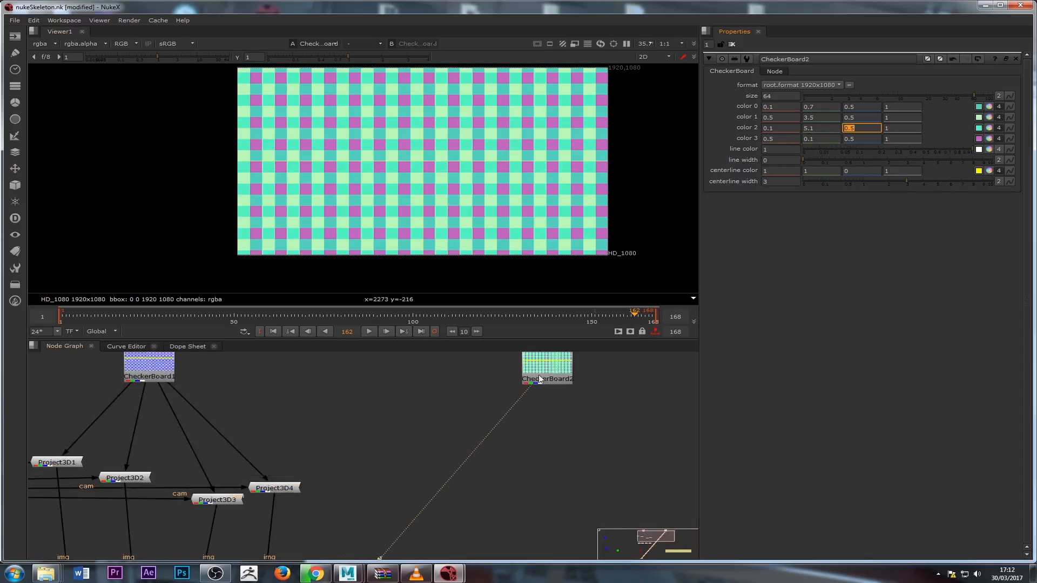
pyautogui.click(811, 119)
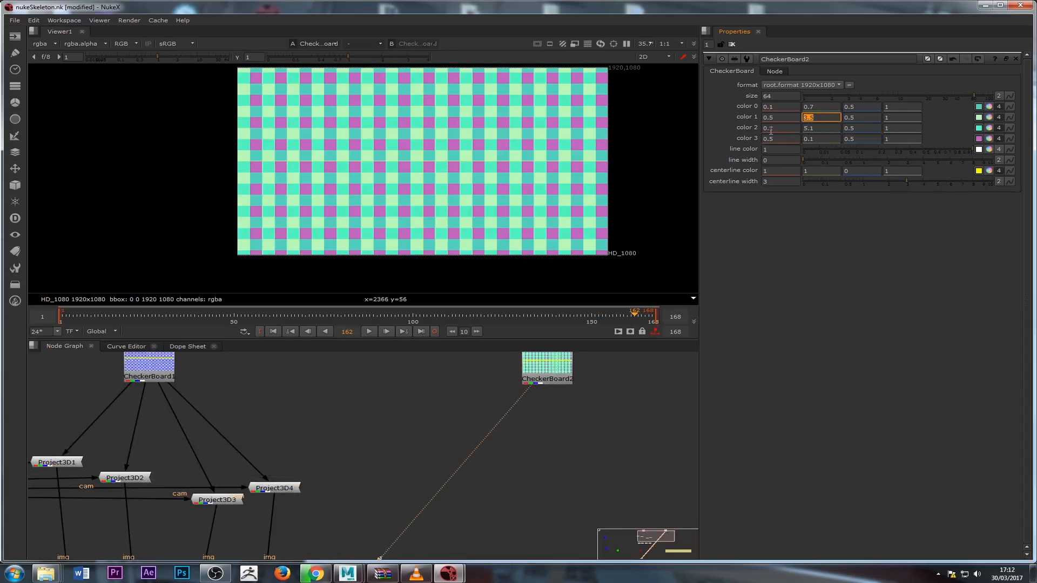
pyautogui.write('2')
pyautogui.click(827, 127)
pyautogui.write('1')
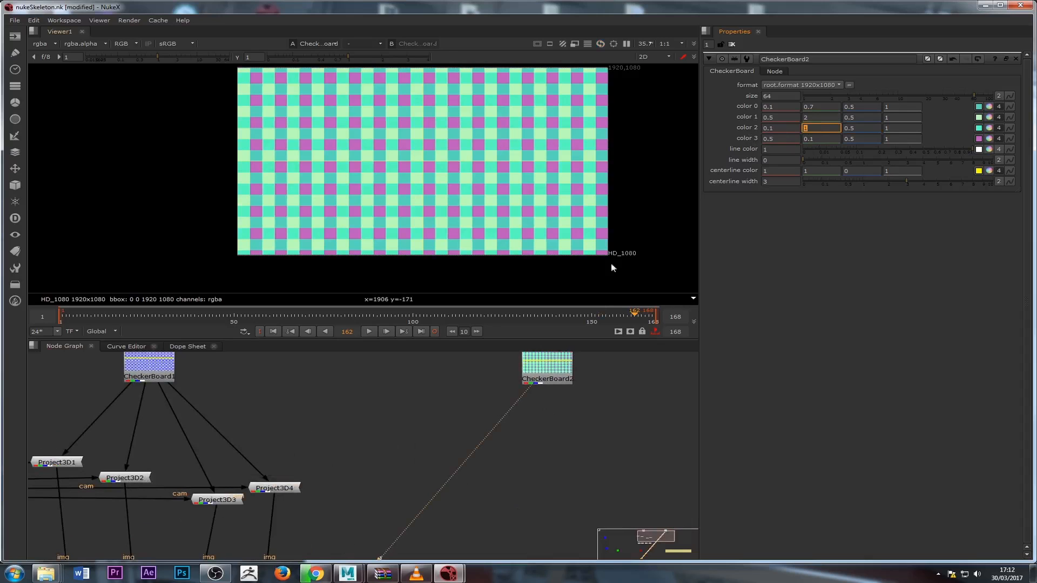
# Add a ReadGeo node in the empty area below CheckerBoard2.
pyautogui.click(540, 411)
pyautogui.scroll(-3, 539, 412)
pyautogui.scroll(-1, 472, 450)
pyautogui.scroll(2, 505, 448)
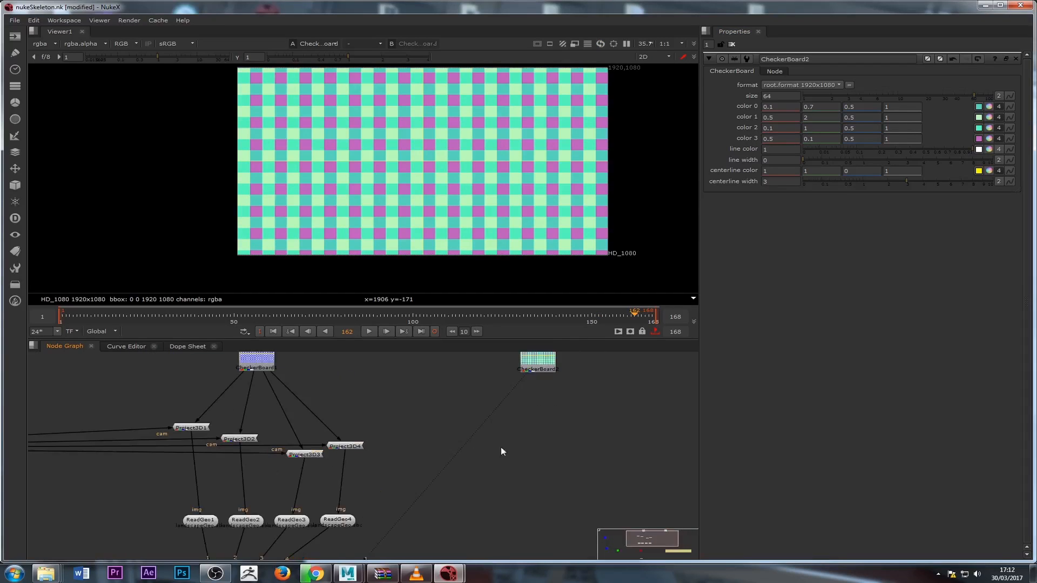
pyautogui.scroll(-1, 517, 446)
pyautogui.press('Tab')
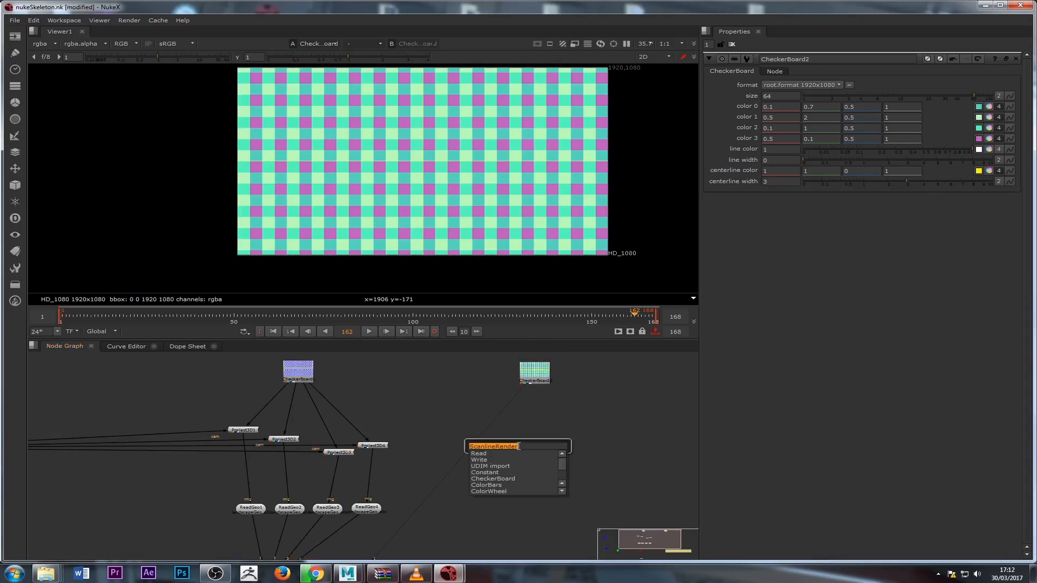
pyautogui.write('readgeo')
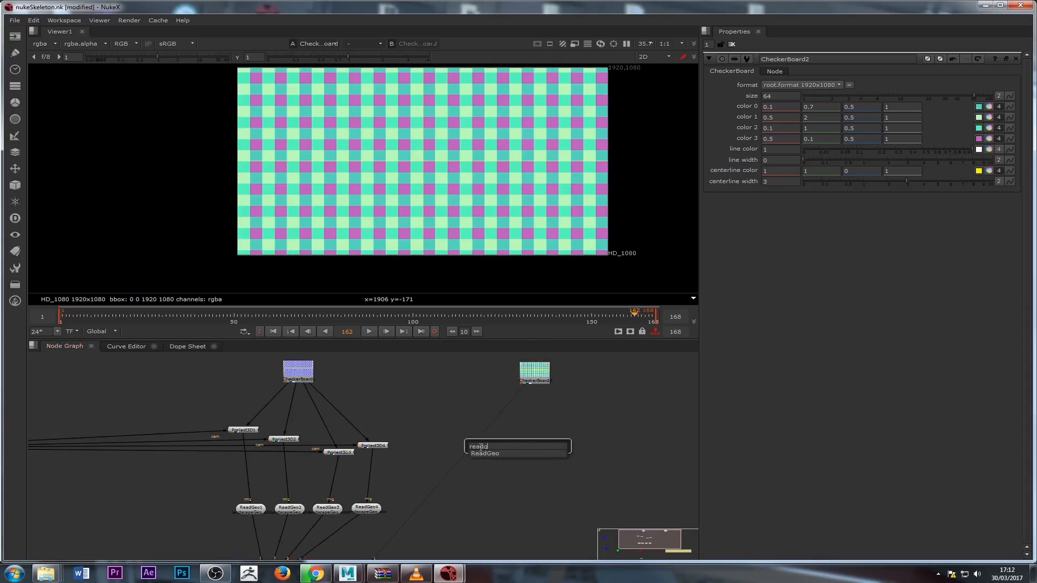
pyautogui.press('Return')
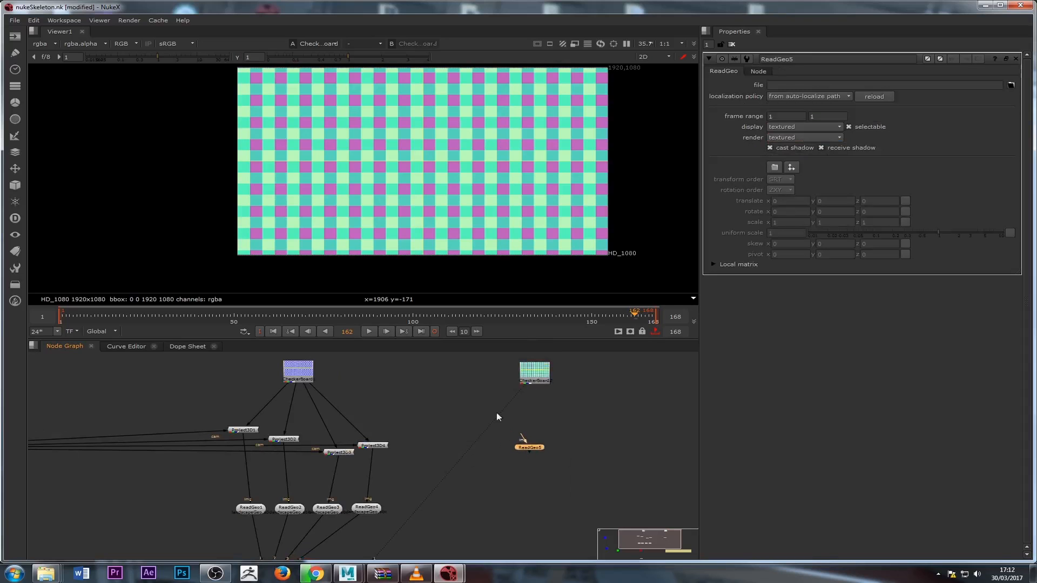
# Switch to Maya, identify the object name of the foreground ground mesh in the shotCamera view at frame 1, and return to Nuke.
pyautogui.moveTo(348, 572)
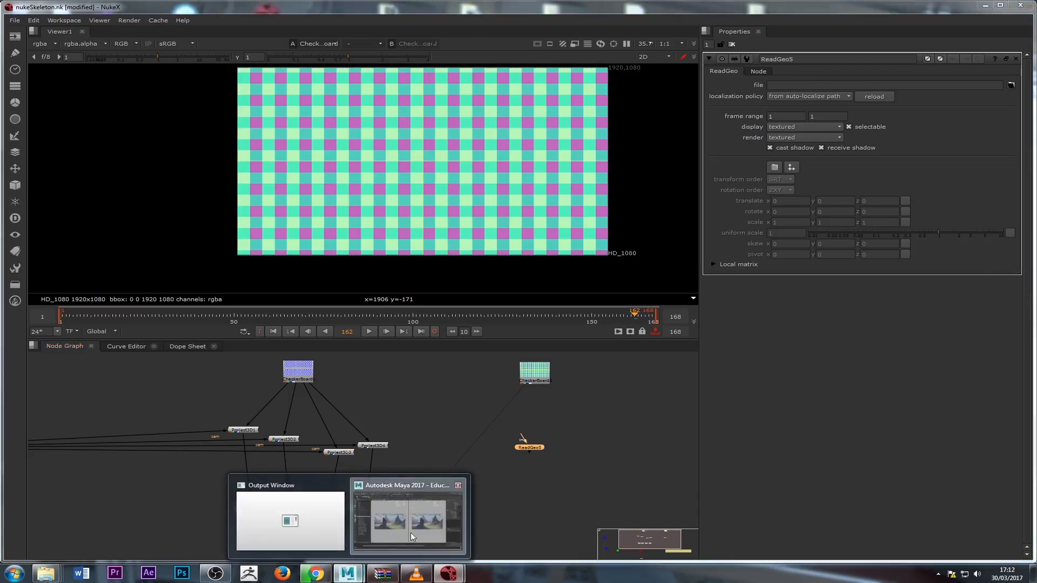
pyautogui.click(412, 536)
pyautogui.click(407, 358)
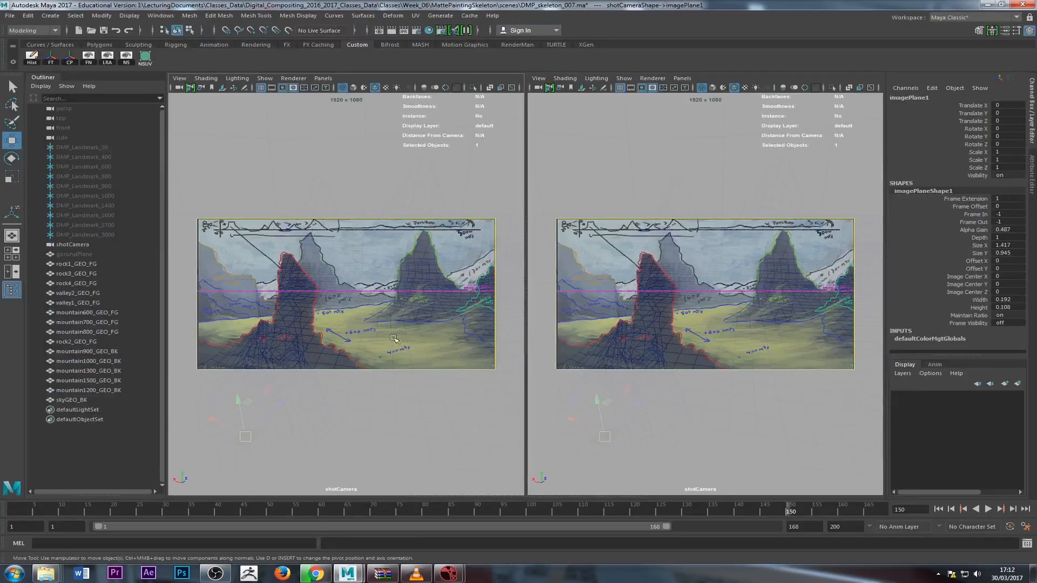
pyautogui.click(75, 283)
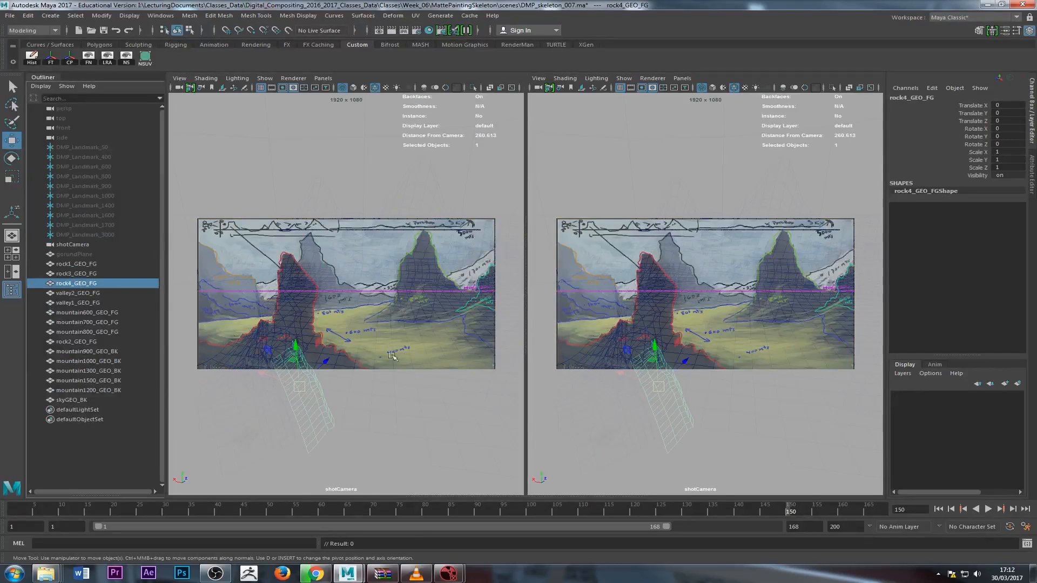
pyautogui.click(448, 387)
pyautogui.click(362, 346)
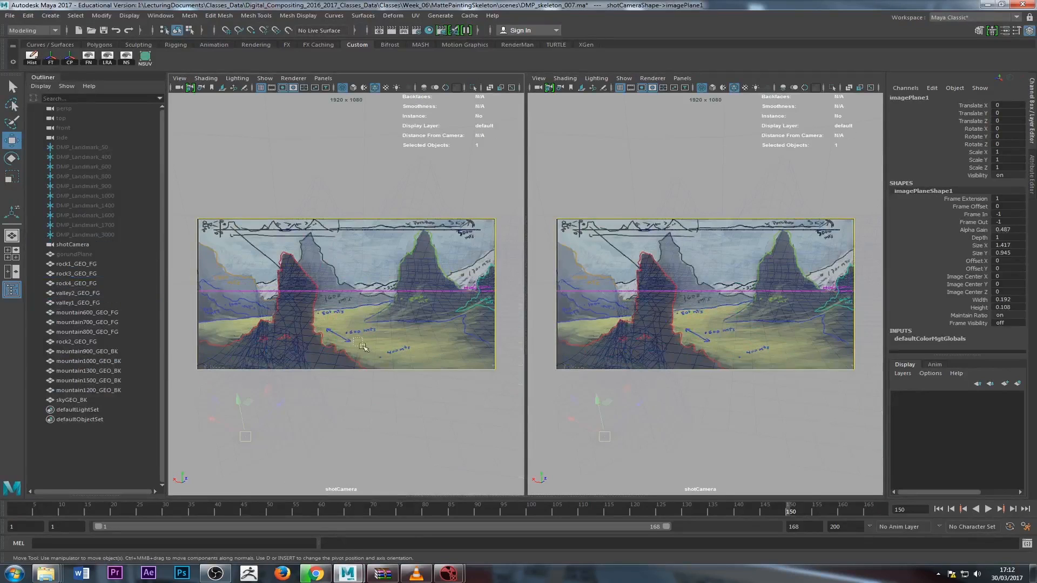
pyautogui.moveTo(363, 346); pyautogui.dragTo(385, 363)
pyautogui.moveTo(209, 515); pyautogui.dragTo(2, 534)
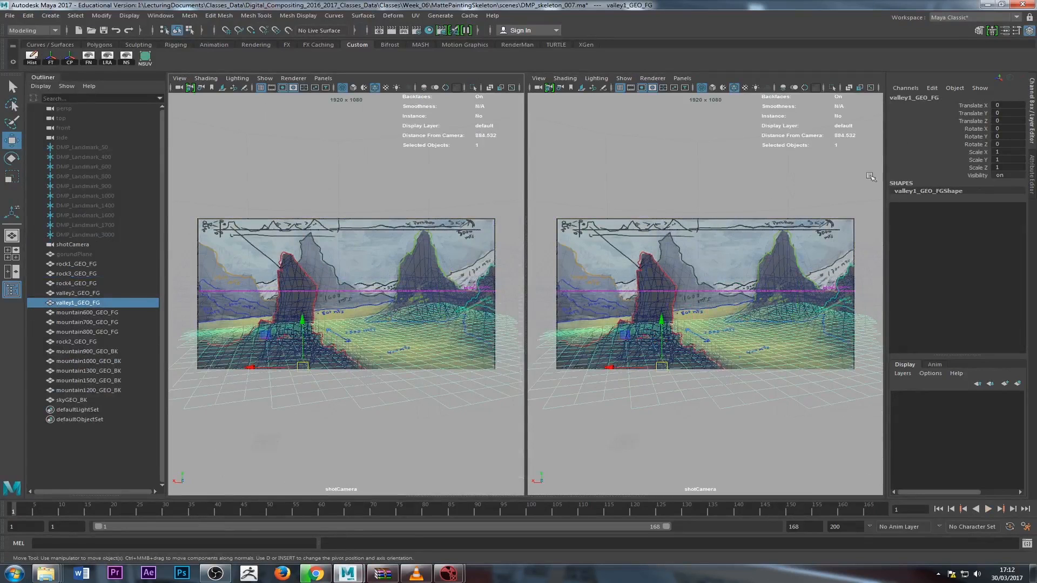
pyautogui.click(986, 4)
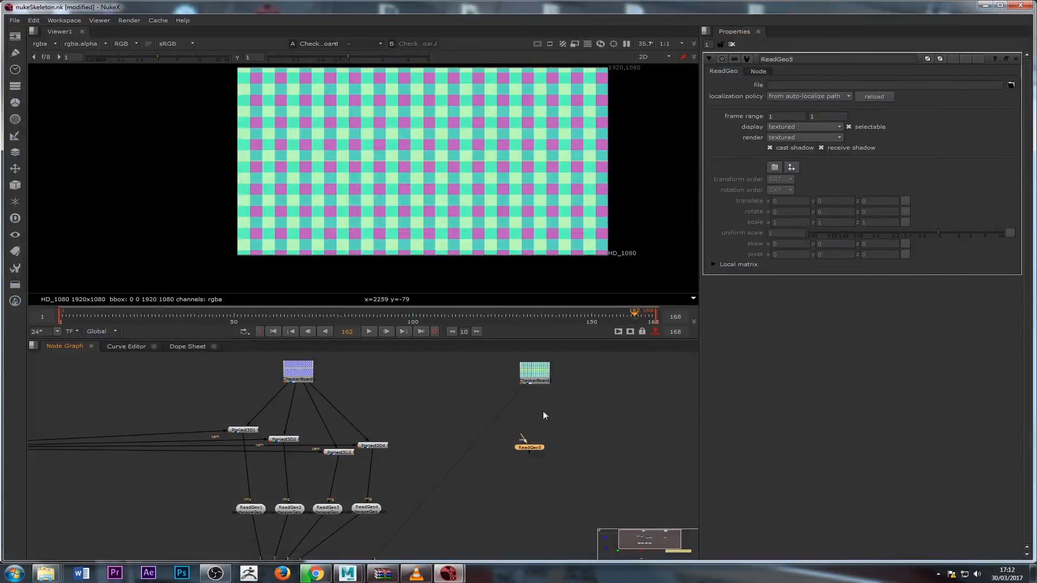
# Load landscapeGeo.abc into ReadGeo5, importing only valley1_GEO_FG as a separate node.
pyautogui.click(1010, 85)
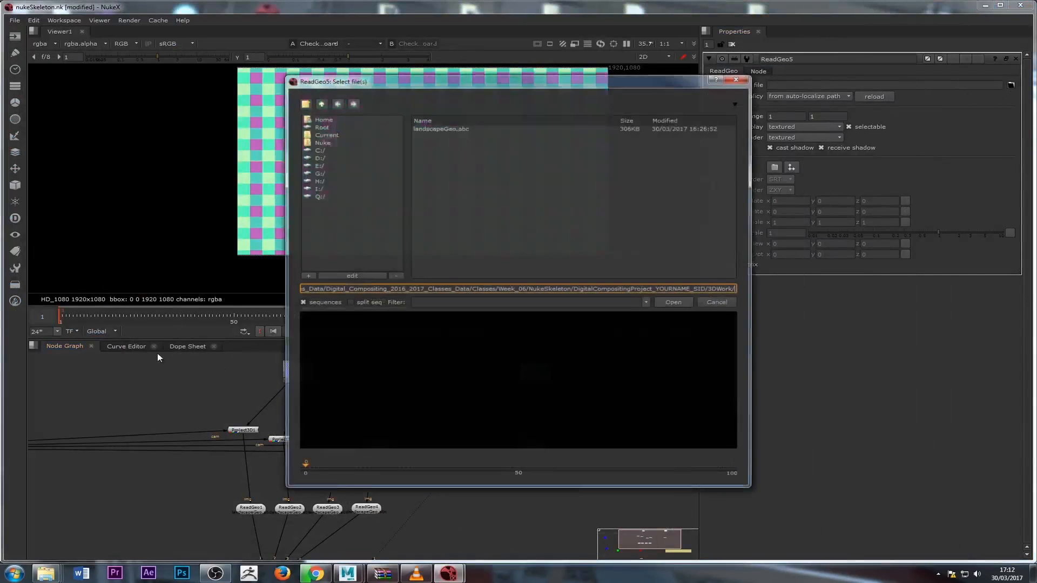
pyautogui.click(440, 128)
pyautogui.click(664, 301)
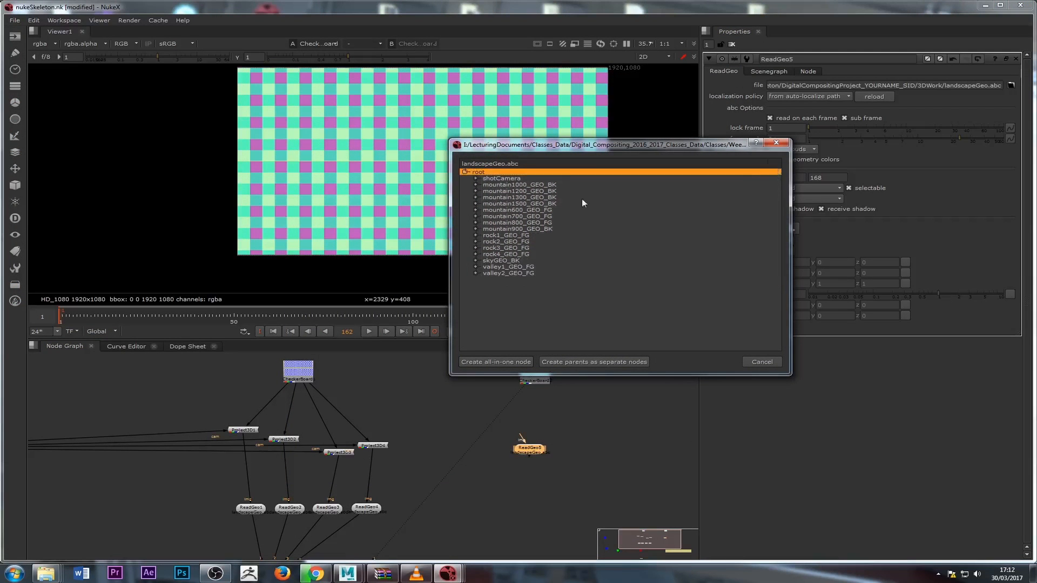
pyautogui.click(557, 267)
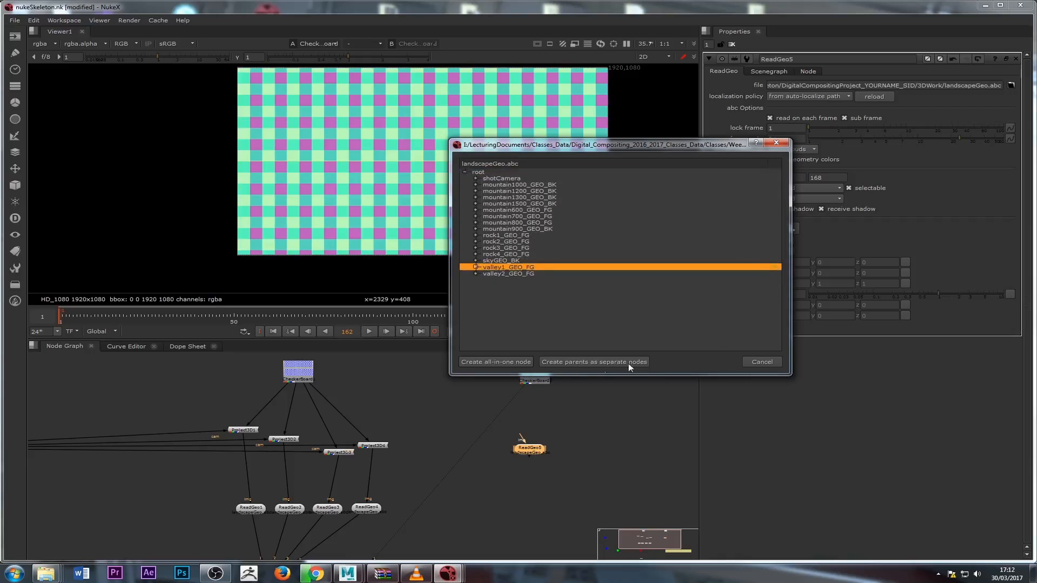
pyautogui.click(557, 361)
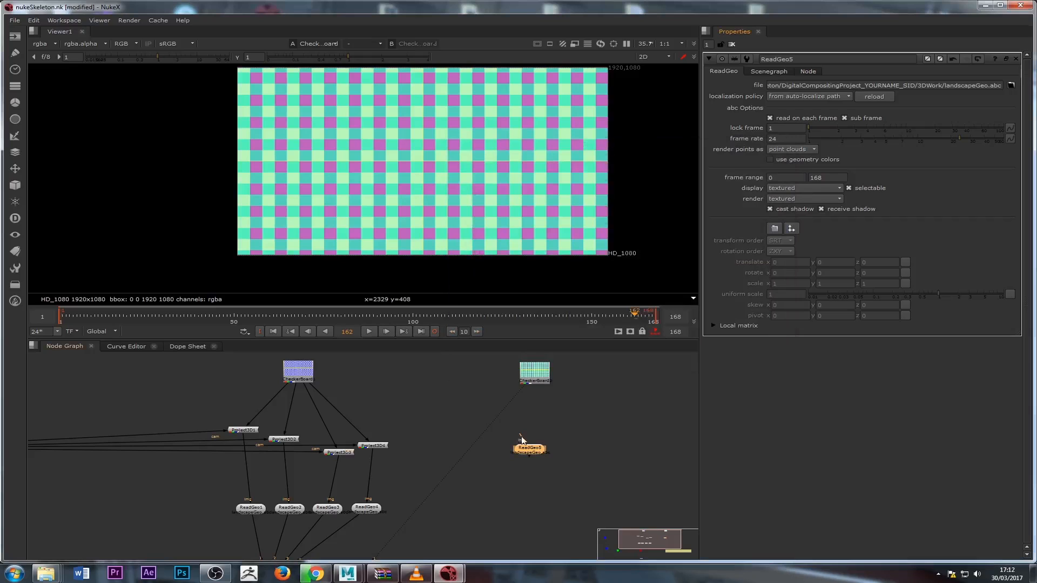
# Connect the img input of ReadGeo5 to CheckerBoard2 and move ReadGeo5 lower to leave room between them.
pyautogui.moveTo(521, 438); pyautogui.dragTo(532, 377)
pyautogui.moveTo(499, 456); pyautogui.dragTo(488, 421, button='middle')
pyautogui.moveTo(523, 417); pyautogui.dragTo(530, 453)
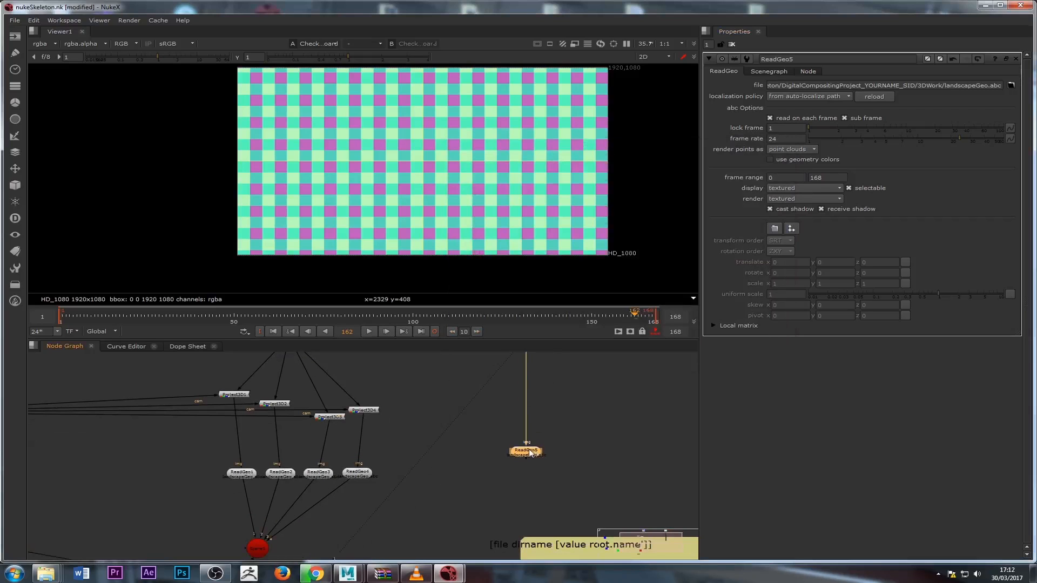
# Insert a new Project3D node between CheckerBoard2 and ReadGeo5.
pyautogui.click(499, 430)
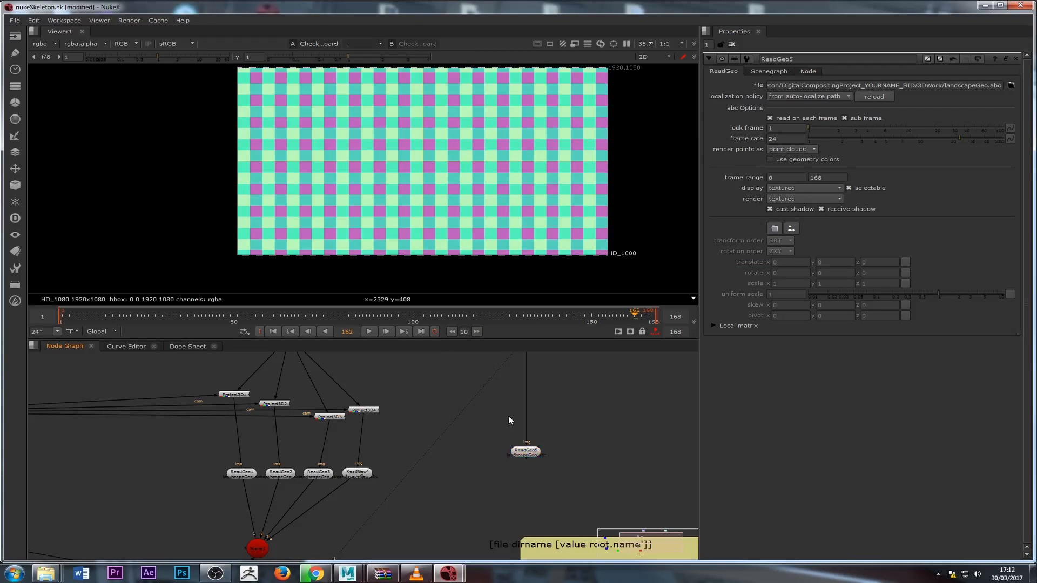
pyautogui.press('Tab')
pyautogui.click(369, 410)
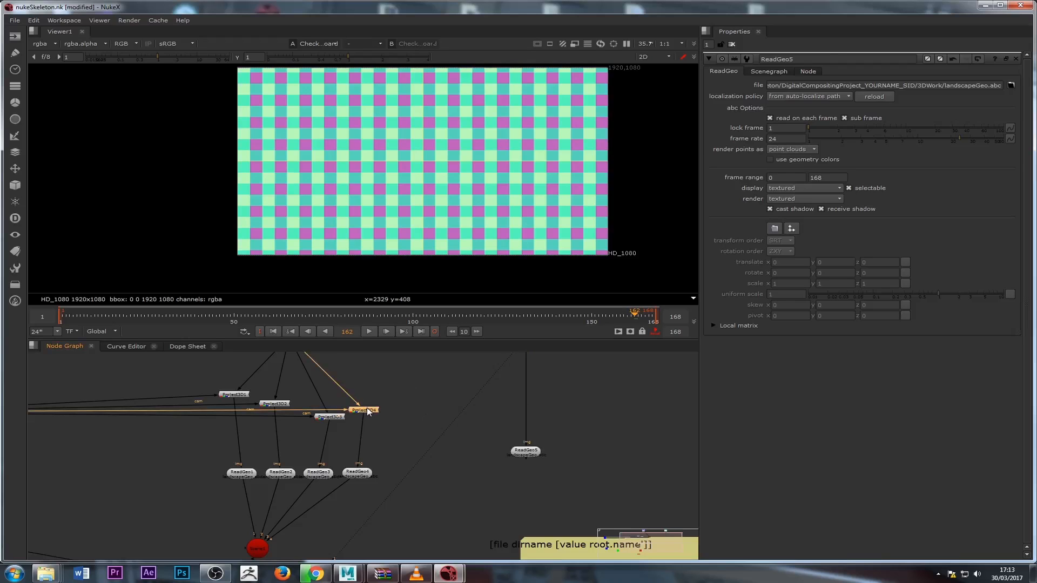
pyautogui.doubleClick(369, 411)
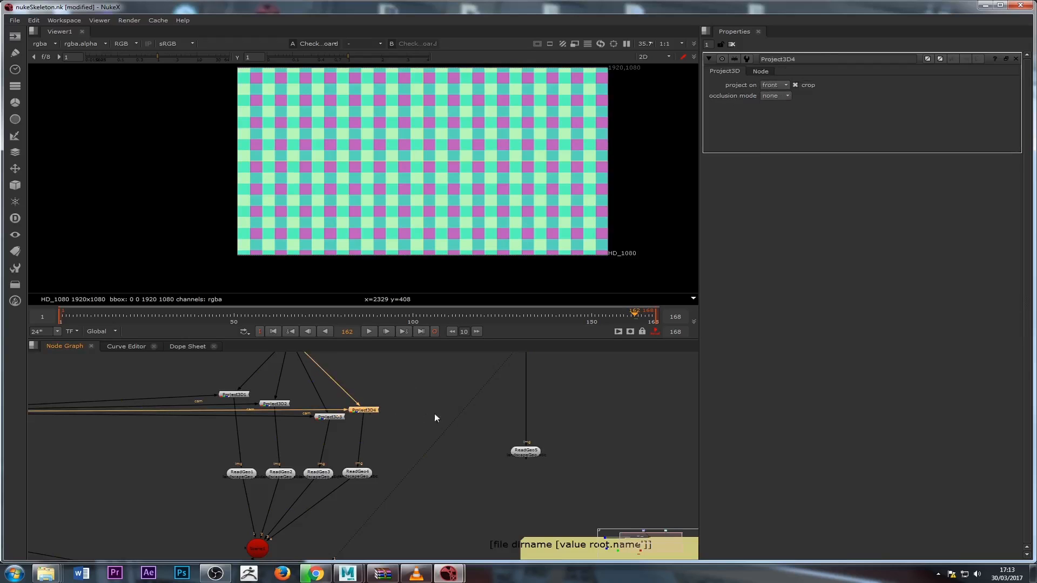
pyautogui.click(499, 413)
pyautogui.moveTo(501, 413); pyautogui.dragTo(532, 405)
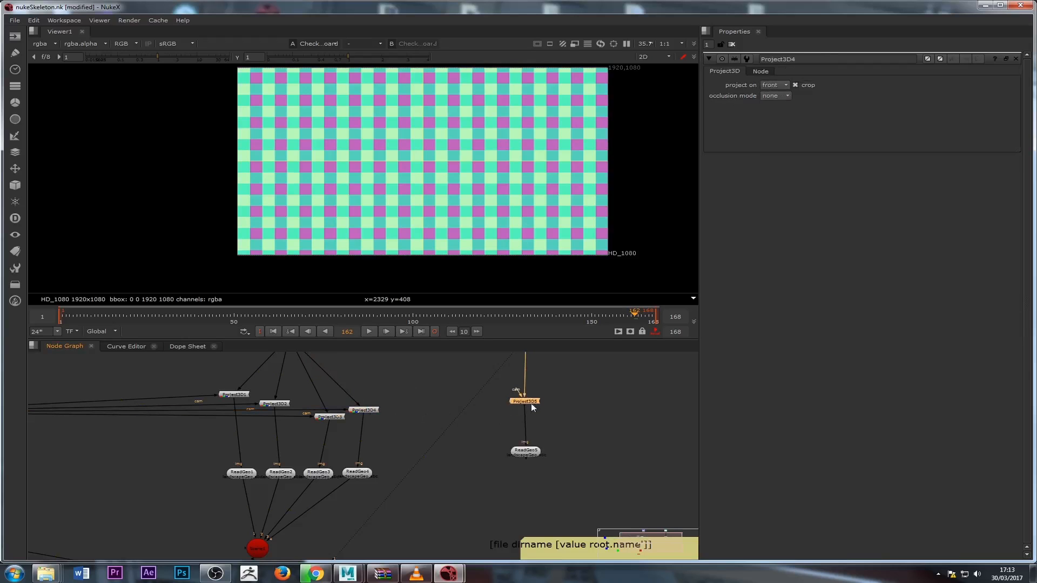
# Connect the cam input of Project3D5 to the projection camera that feeds the other four Project3D nodes.
pyautogui.moveTo(506, 401); pyautogui.dragTo(527, 411, button='middle')
pyautogui.moveTo(529, 395); pyautogui.dragTo(246, 386)
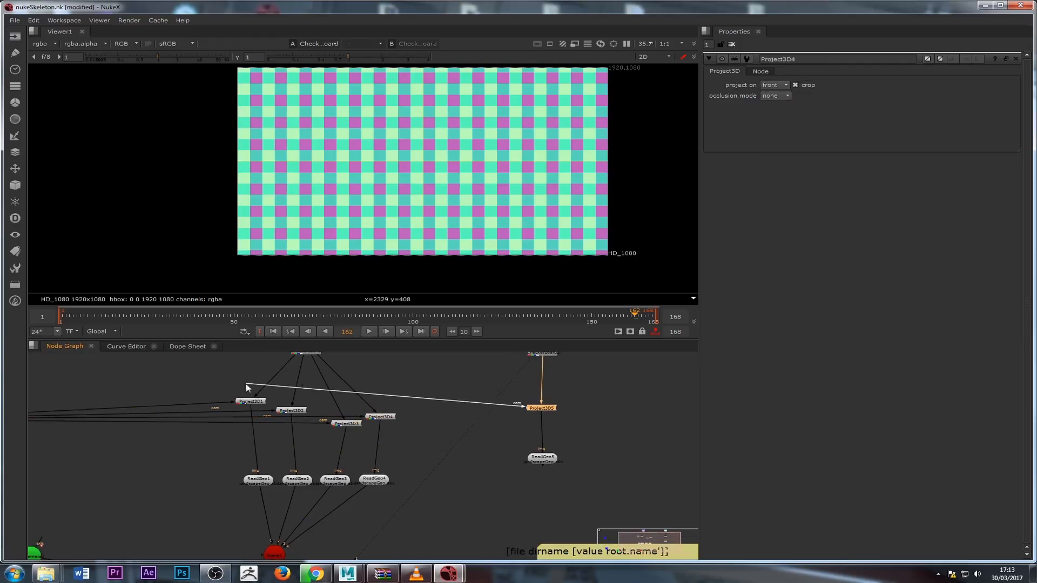
pyautogui.moveTo(246, 385); pyautogui.dragTo(438, 397, button='middle')
pyautogui.moveTo(438, 397); pyautogui.dragTo(93, 434)
pyautogui.scroll(-3, 142, 442)
pyautogui.moveTo(245, 474); pyautogui.dragTo(160, 436, button='middle')
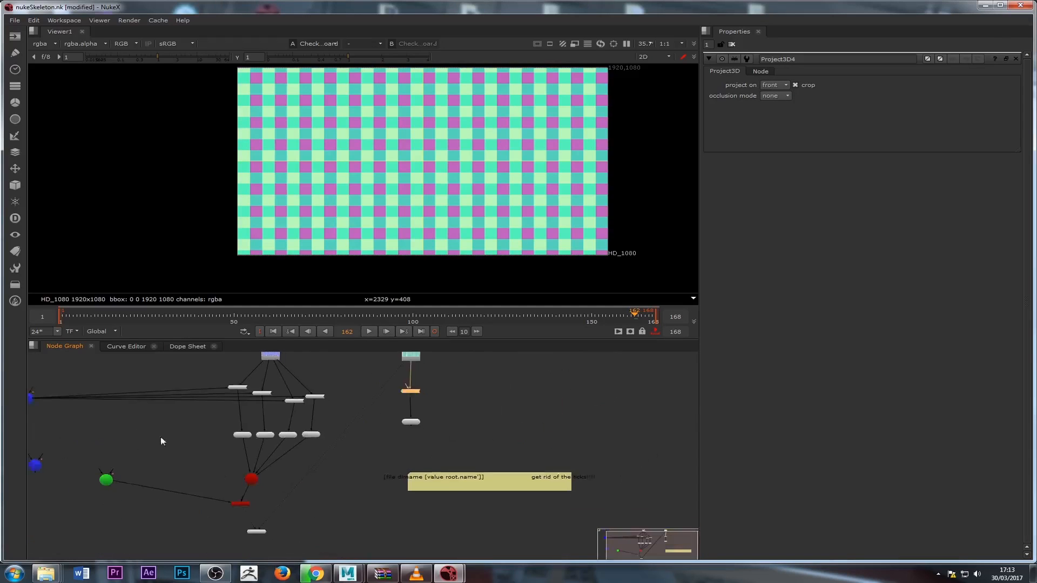
pyautogui.scroll(2, 232, 431)
pyautogui.moveTo(473, 367); pyautogui.dragTo(136, 367)
pyautogui.moveTo(136, 367); pyautogui.dragTo(412, 420, button='middle')
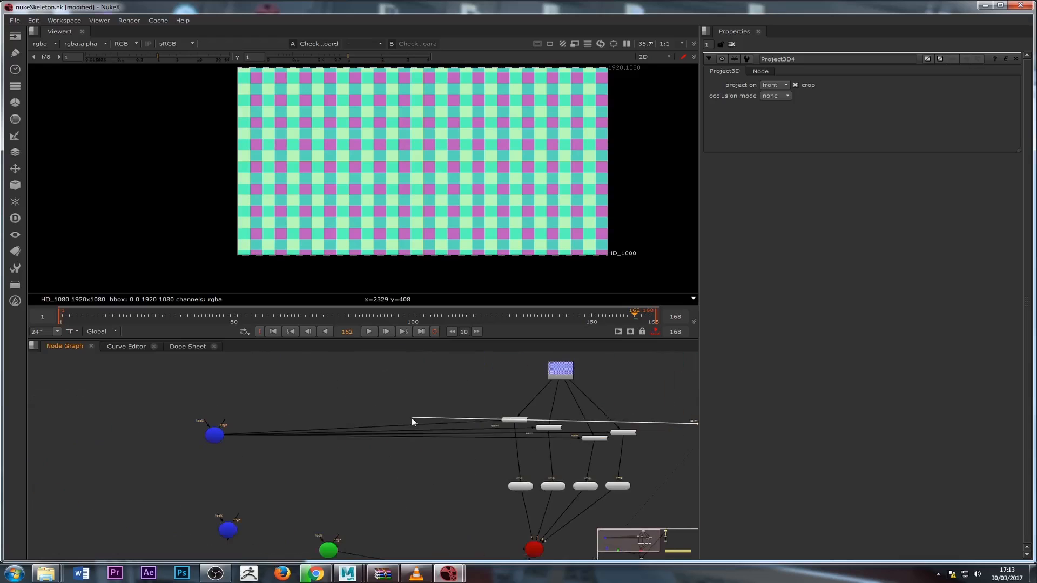
pyautogui.moveTo(412, 420); pyautogui.dragTo(204, 440)
# Connect ReadGeo5 to the Scene node alongside the other four geometries.
pyautogui.scroll(-3, 349, 494)
pyautogui.moveTo(349, 495); pyautogui.dragTo(254, 452, button='middle')
pyautogui.scroll(3, 426, 471)
pyautogui.moveTo(432, 476); pyautogui.dragTo(400, 469, button='middle')
pyautogui.moveTo(333, 497); pyautogui.dragTo(563, 417)
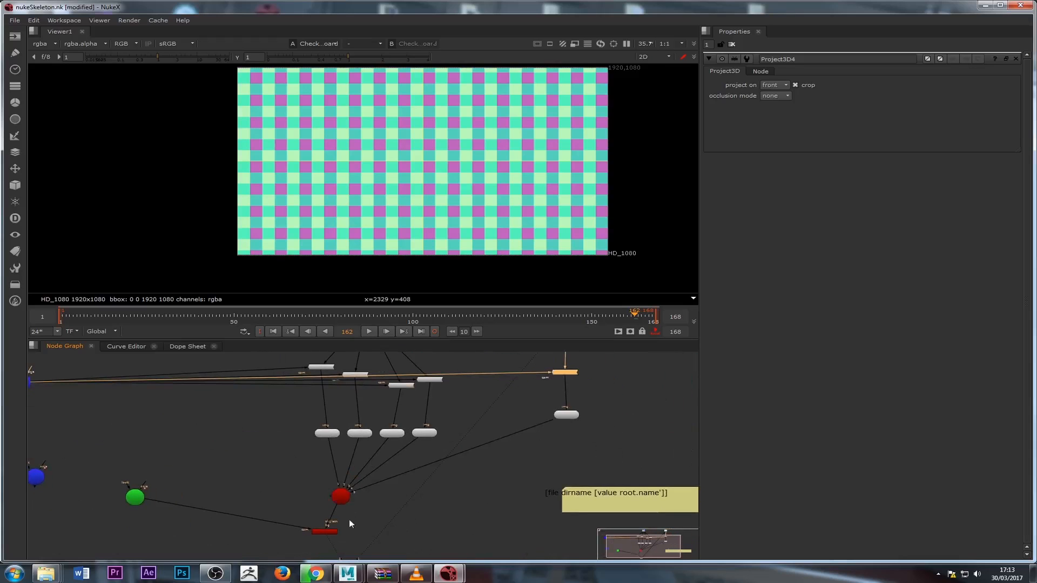
# Open the ScanlineRender1 settings and show that node's output in the viewer.
pyautogui.moveTo(312, 541); pyautogui.dragTo(324, 488, button='middle')
pyautogui.click(330, 480)
pyautogui.doubleClick(331, 481)
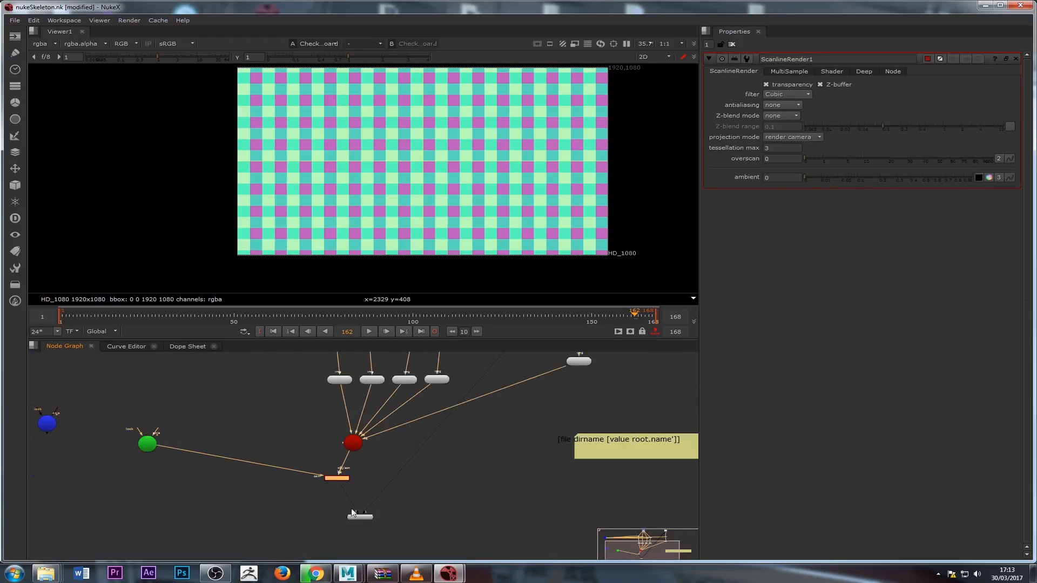
pyautogui.moveTo(364, 514); pyautogui.dragTo(357, 488)
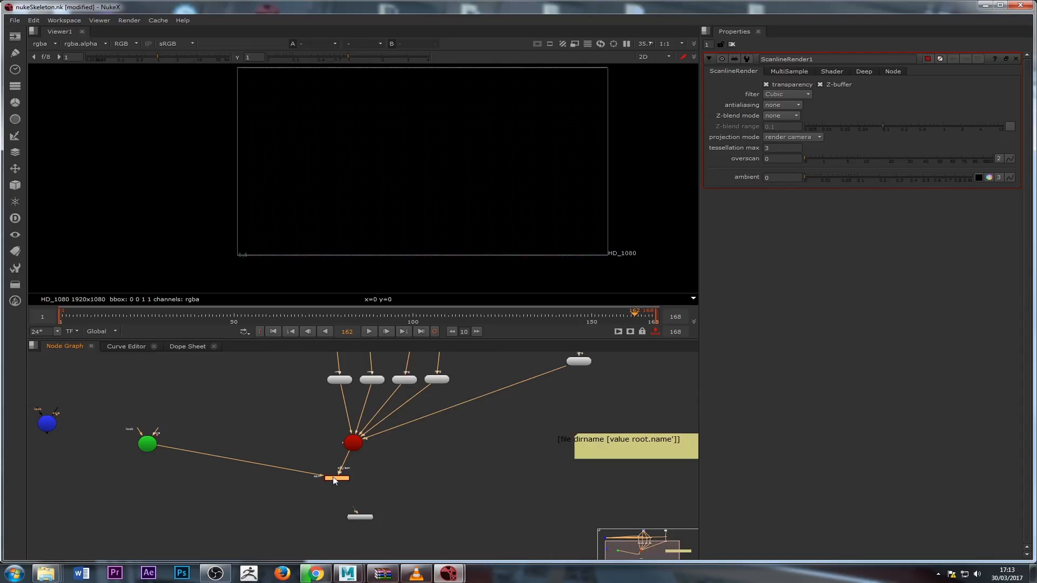
pyautogui.press('1')
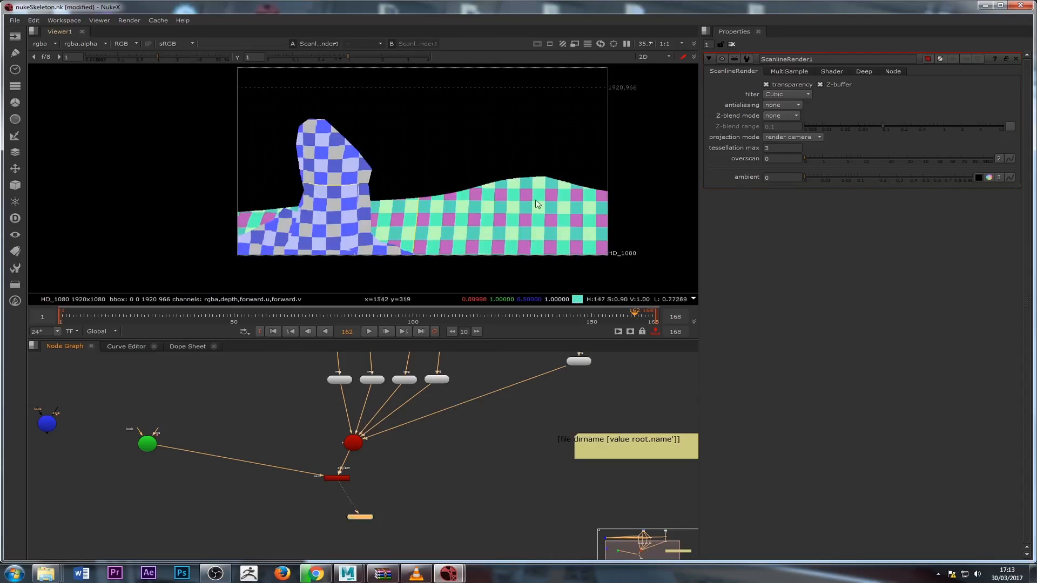
pyautogui.scroll(1, 462, 226)
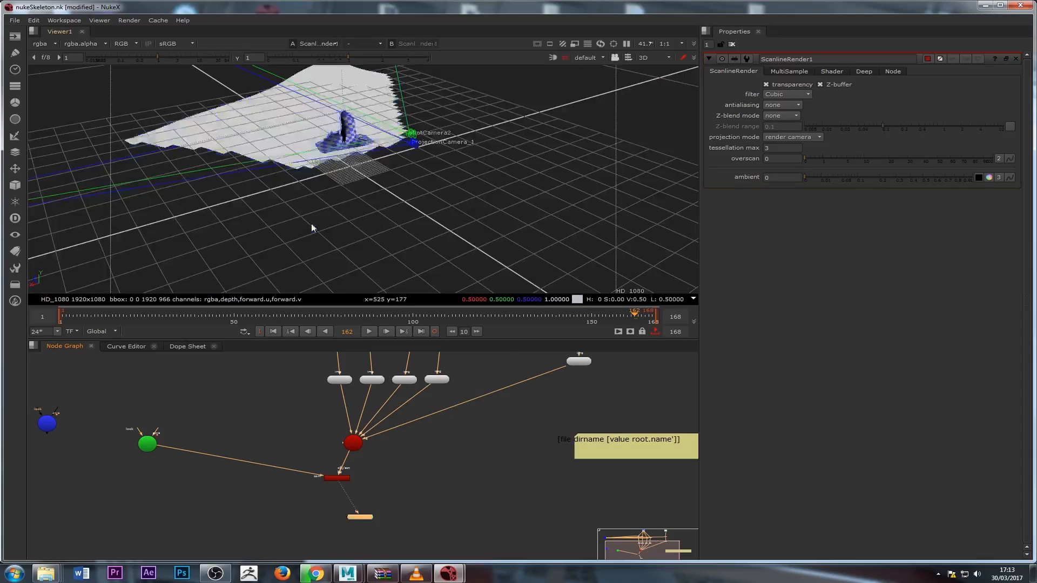
# Inspect the checkerboard projections on the landscape in the 3D view at the start of the timeline, with ProjectionCamera_1's properties open.
pyautogui.press('Tab')
pyautogui.keyDown('ctrl'); pyautogui.moveTo(345, 198); pyautogui.dragTo(200, 209); pyautogui.keyUp('ctrl')
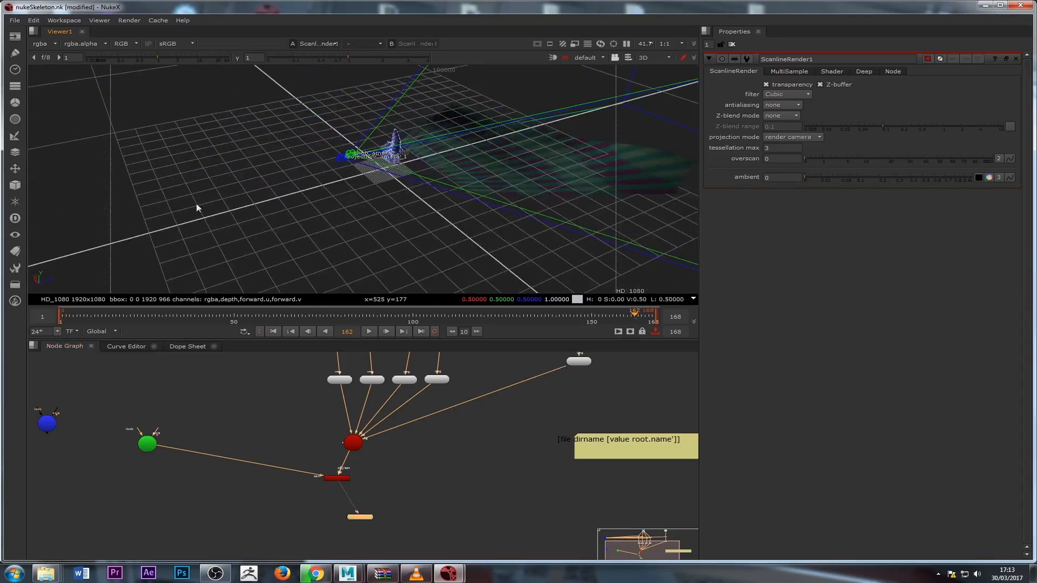
pyautogui.moveTo(165, 328); pyautogui.dragTo(4, 320)
pyautogui.moveTo(97, 478); pyautogui.dragTo(227, 507, button='middle')
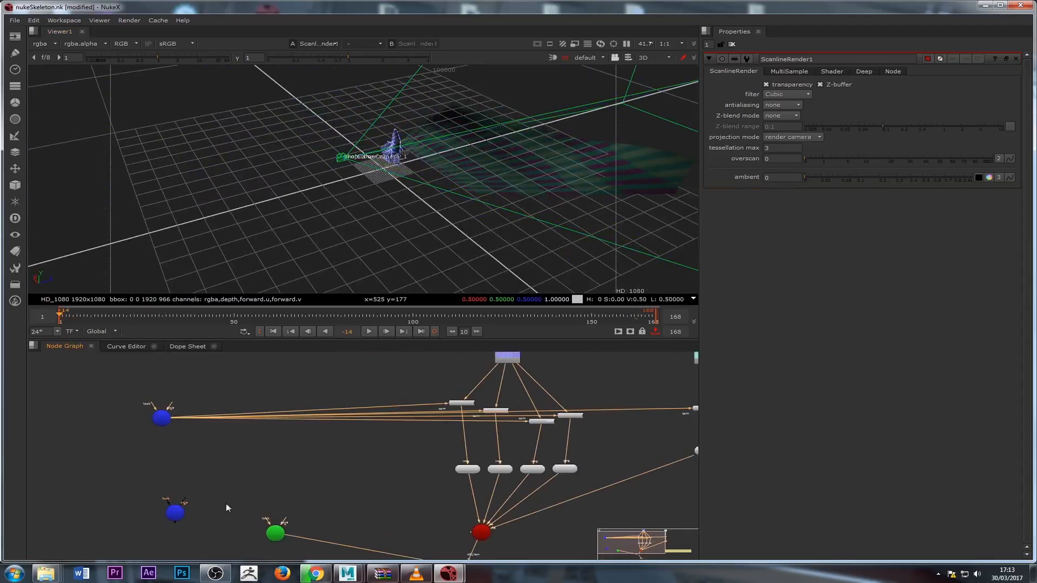
pyautogui.click(161, 419)
pyautogui.keyDown('alt'); pyautogui.moveTo(295, 229); pyautogui.dragTo(415, 162, button='middle'); pyautogui.keyUp('alt')
pyautogui.click(419, 137)
pyautogui.click(503, 154)
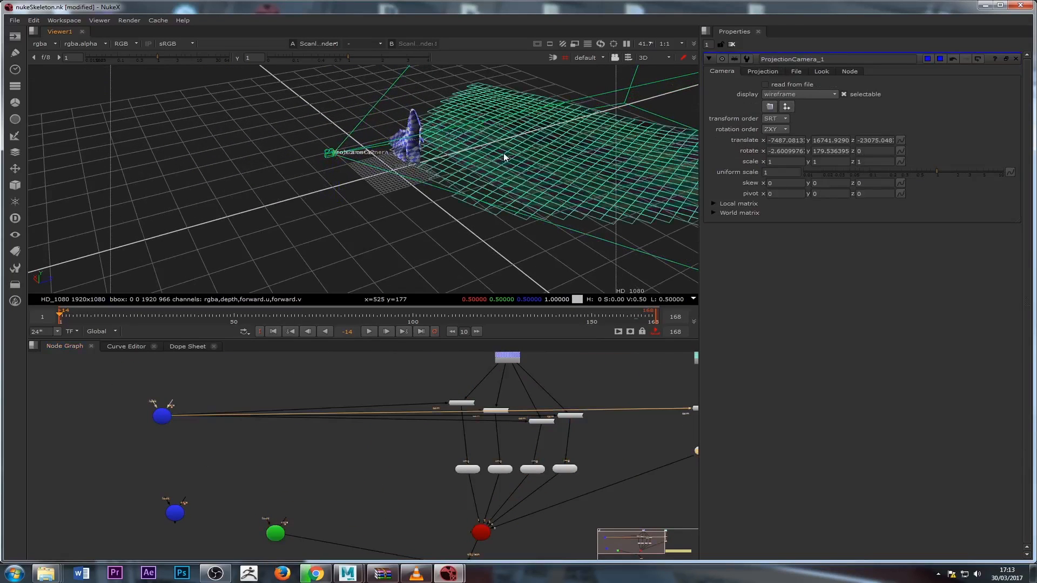
pyautogui.scroll(-5, 394, 457)
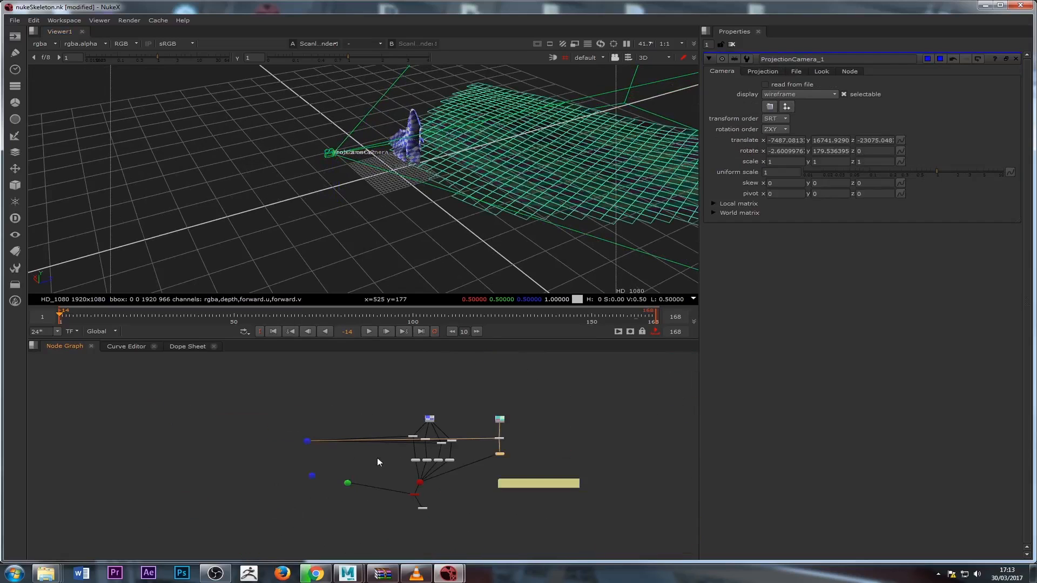
# Return the viewer to the 2D ScanlineRender1 output and open the properties of ProjectionCamera_1.
pyautogui.scroll(8, 362, 457)
pyautogui.doubleClick(390, 441)
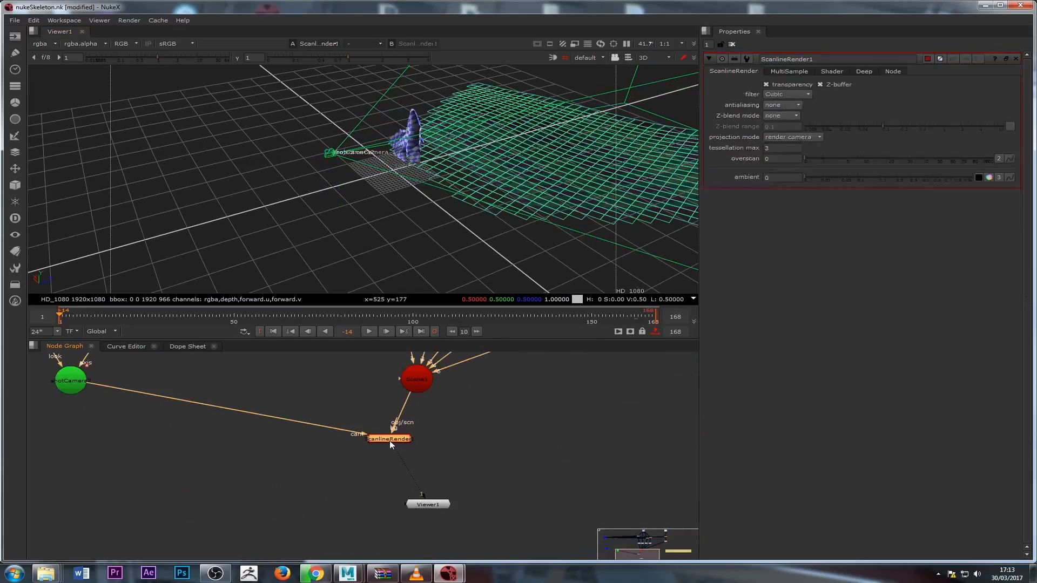
pyautogui.press('Tab')
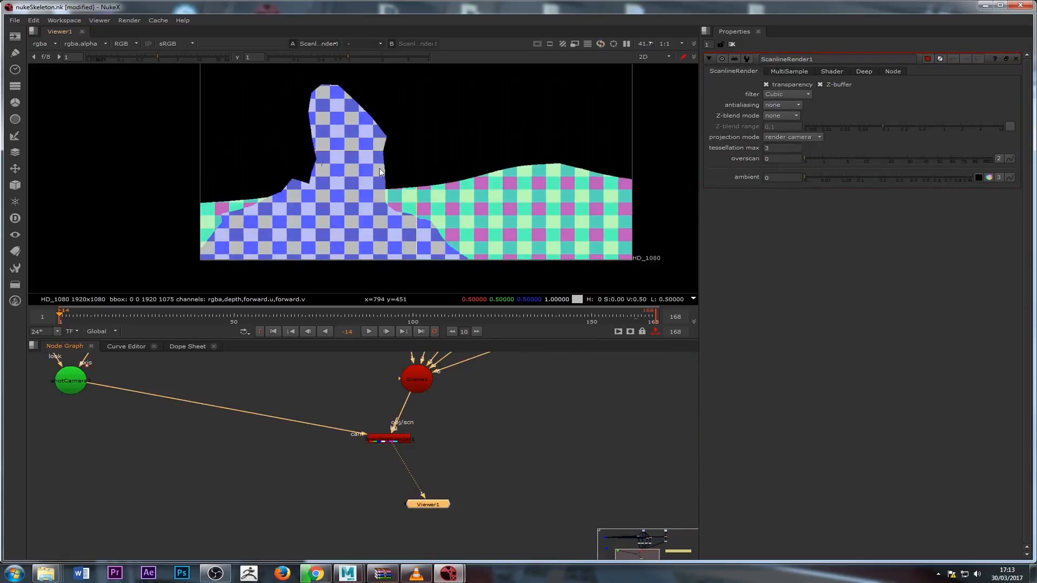
pyautogui.scroll(-3, 367, 172)
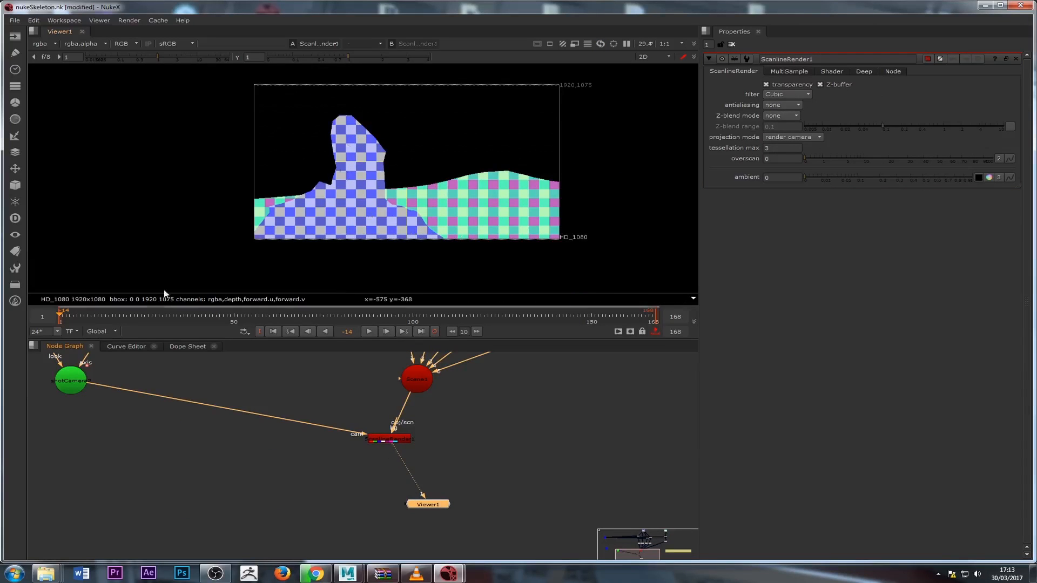
pyautogui.moveTo(181, 394); pyautogui.dragTo(296, 474, button='middle')
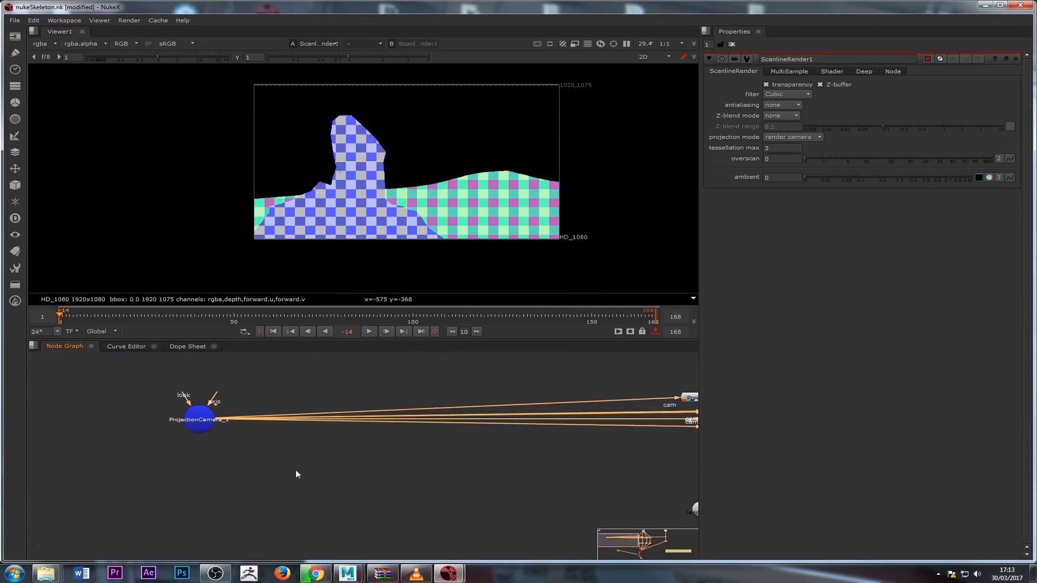
pyautogui.doubleClick(200, 421)
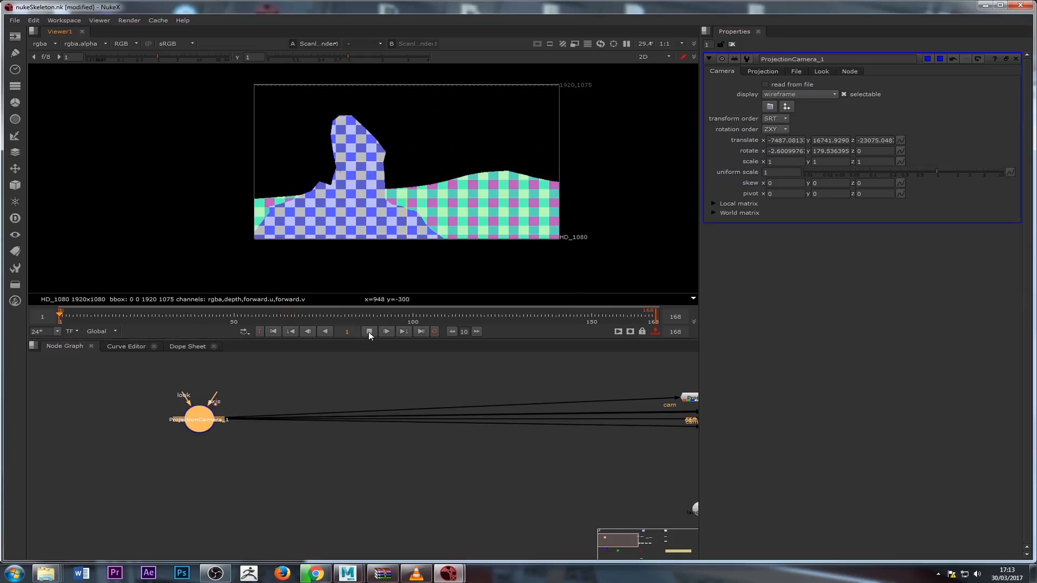
# Play and scrub through the shot to examine the projected checkerboards for stretching close up, ending on frame 100.
pyautogui.click(368, 332)
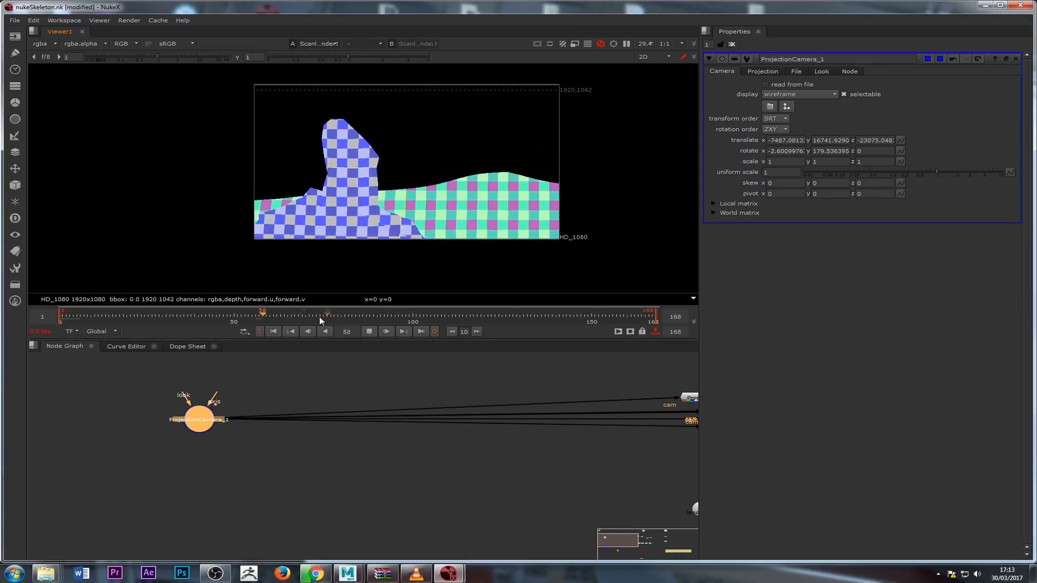
pyautogui.moveTo(319, 317); pyautogui.dragTo(67, 320)
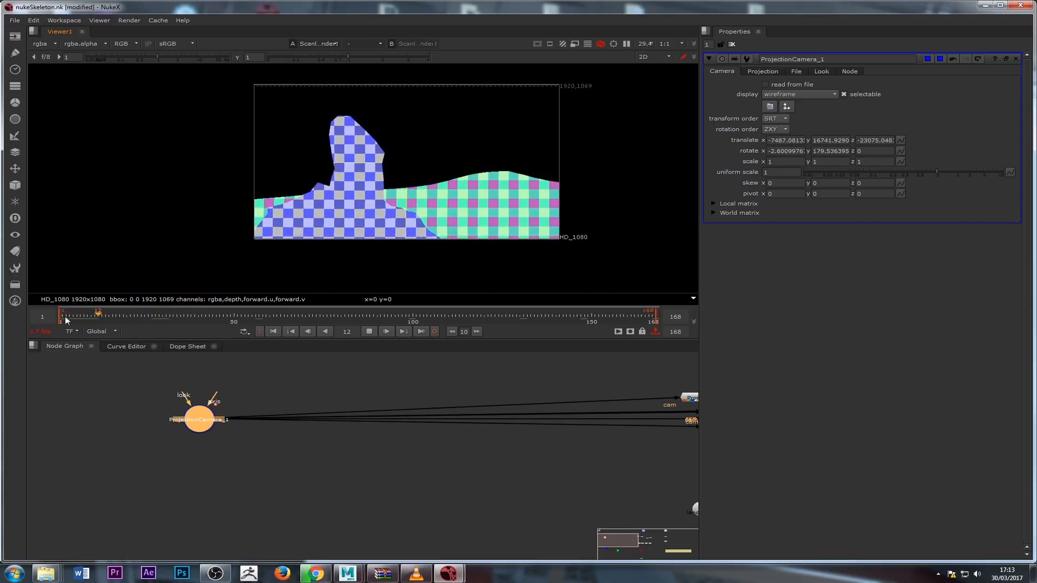
pyautogui.scroll(7, 464, 215)
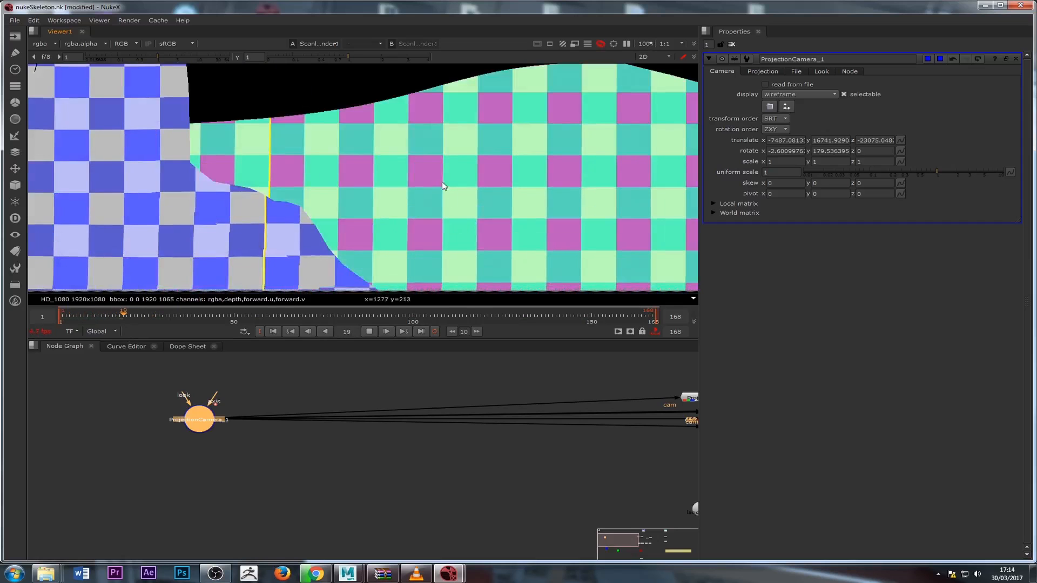
pyautogui.moveTo(484, 319); pyautogui.dragTo(627, 315)
pyautogui.click(377, 330)
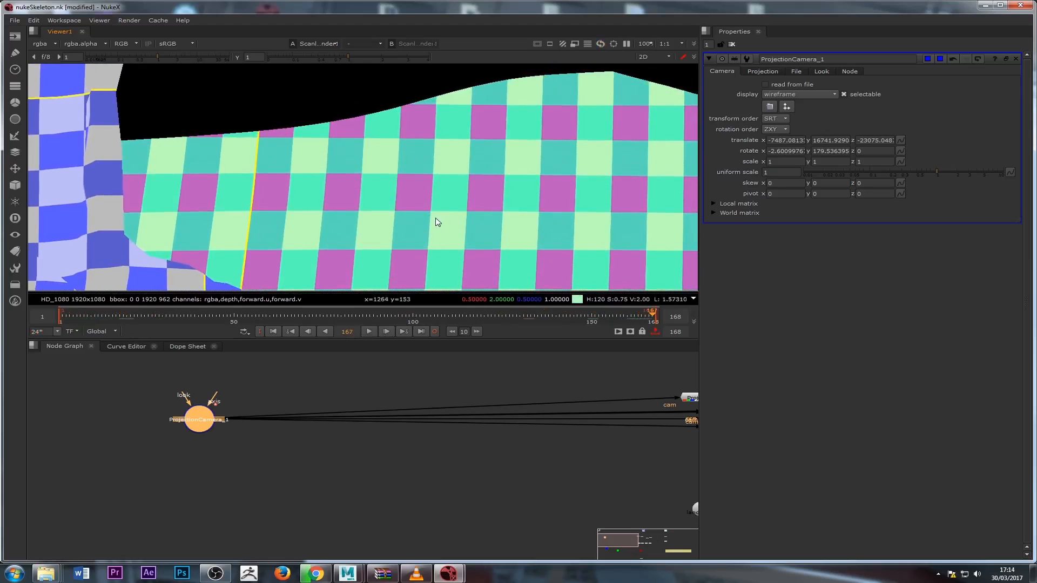
pyautogui.click(372, 318)
pyautogui.moveTo(372, 318); pyautogui.dragTo(413, 319)
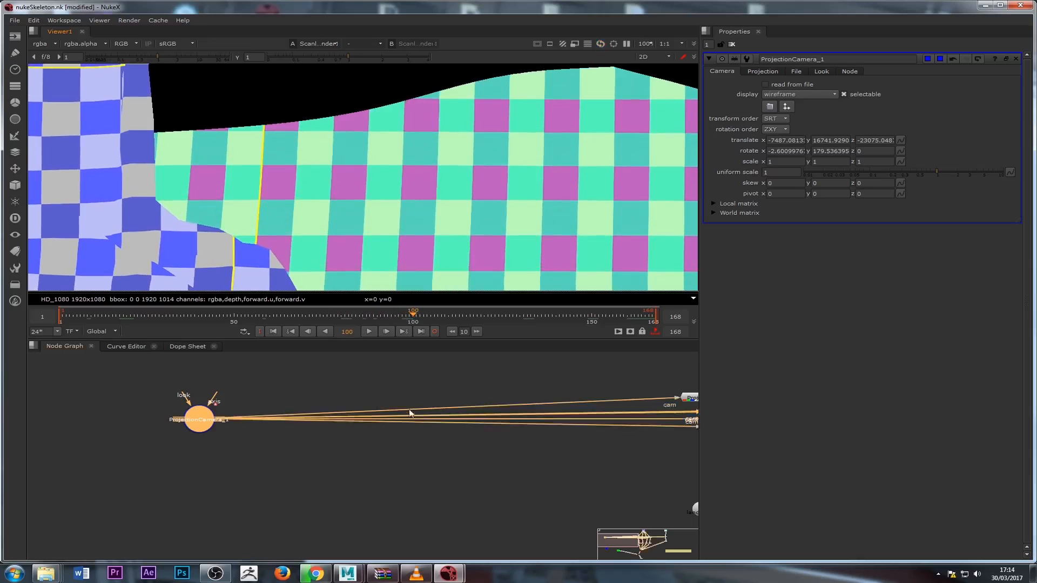
# Duplicate the green shot camera and place the unconnected copy above the original.
pyautogui.press('f')
pyautogui.scroll(8, 373, 449)
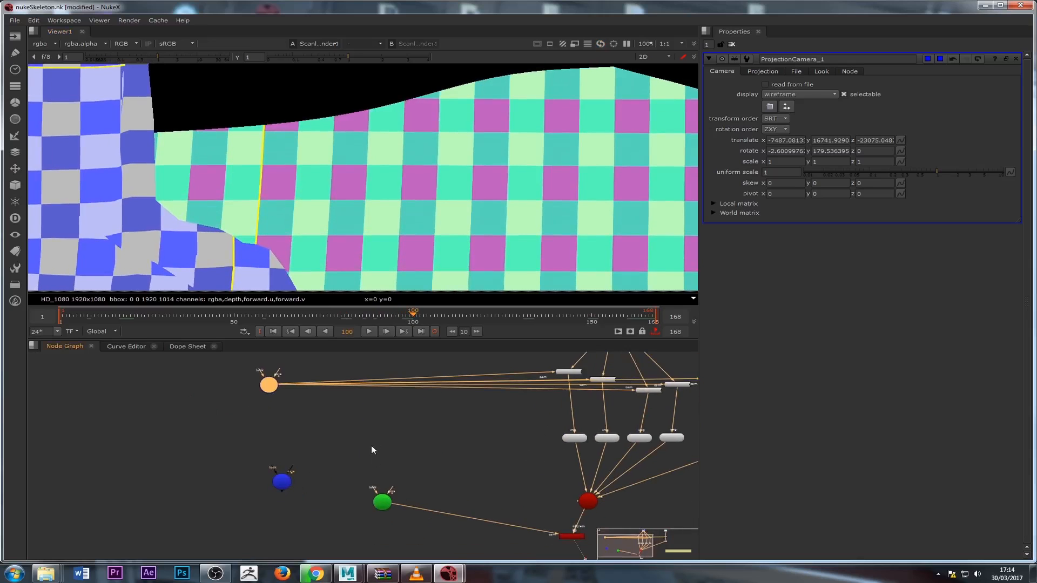
pyautogui.moveTo(380, 486); pyautogui.dragTo(356, 494)
pyautogui.scroll(-6, 373, 421)
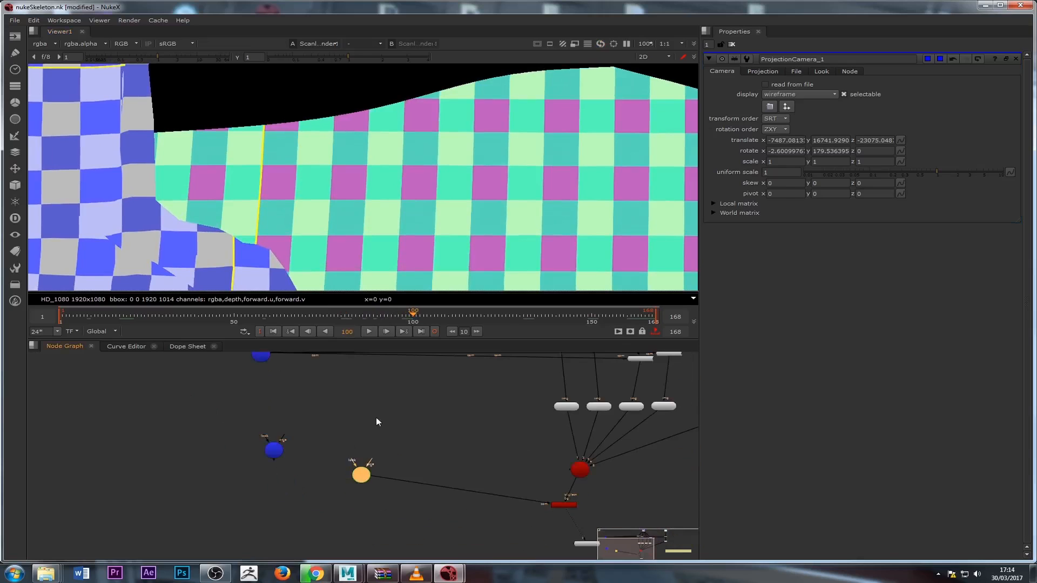
pyautogui.scroll(3, 354, 430)
pyautogui.doubleClick(349, 481)
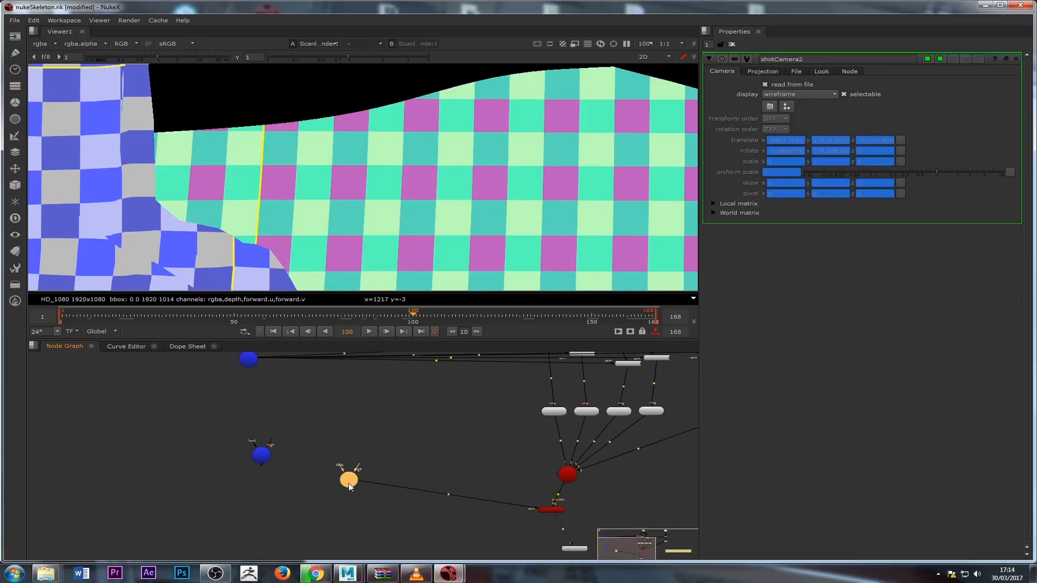
pyautogui.hotkey('ctrl', 'c')
pyautogui.hotkey('ctrl', 'v')
pyautogui.moveTo(349, 479); pyautogui.dragTo(349, 448)
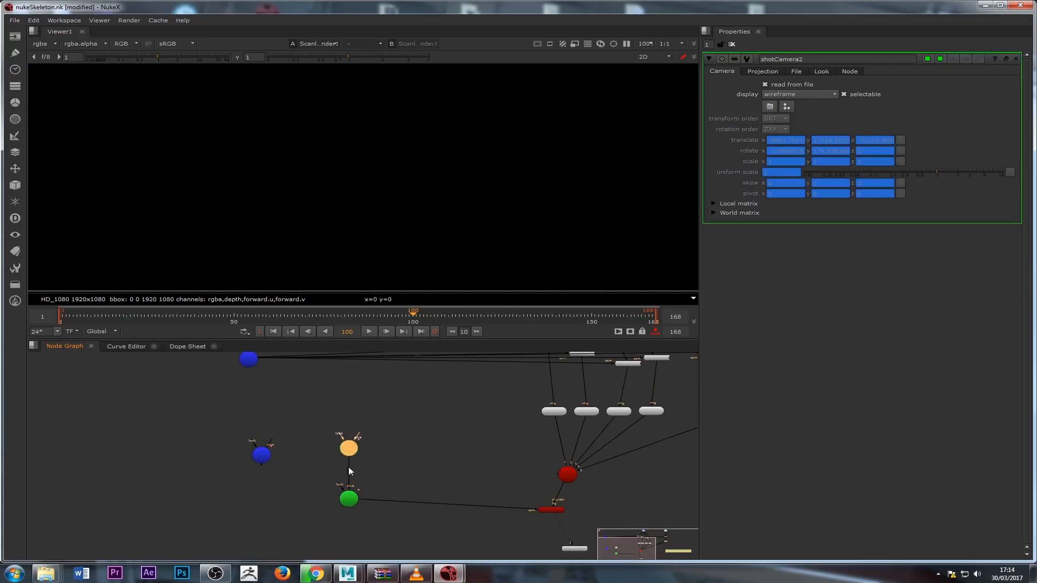
pyautogui.scroll(3, 356, 455)
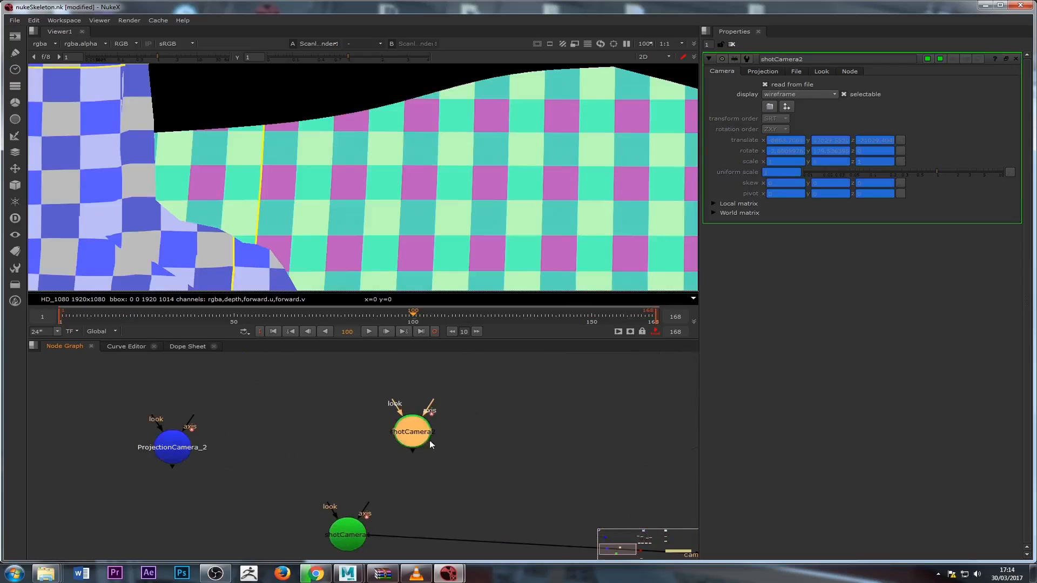
pyautogui.scroll(-2, 363, 468)
pyautogui.scroll(3, 363, 467)
# Delete the duplicated shot camera.
pyautogui.click(164, 468)
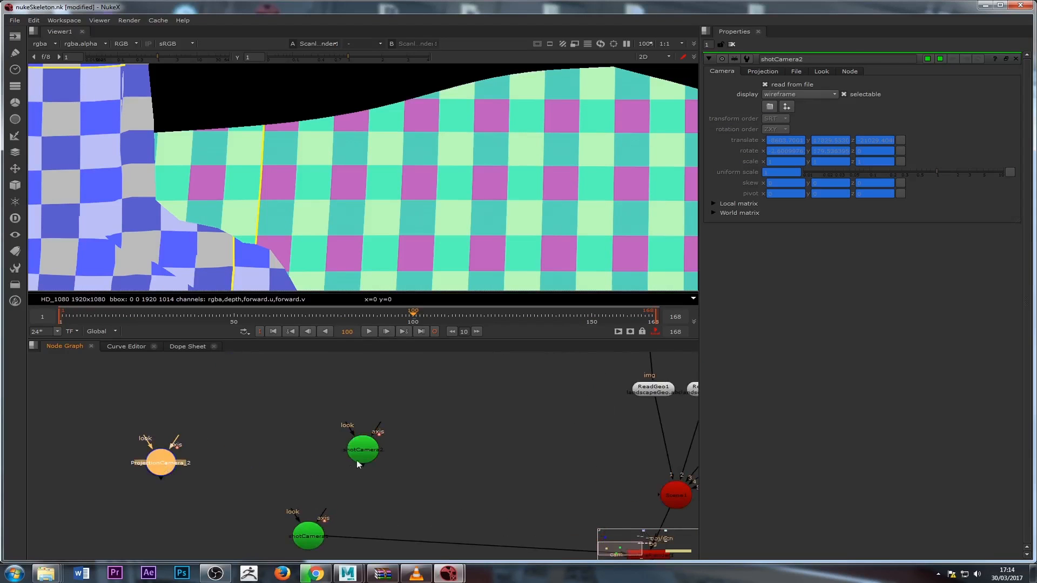
pyautogui.click(365, 453)
pyautogui.press('Delete')
# Compare the translate and rotate values of ProjectionCamera_2 and ProjectionCamera_1.
pyautogui.doubleClick(155, 466)
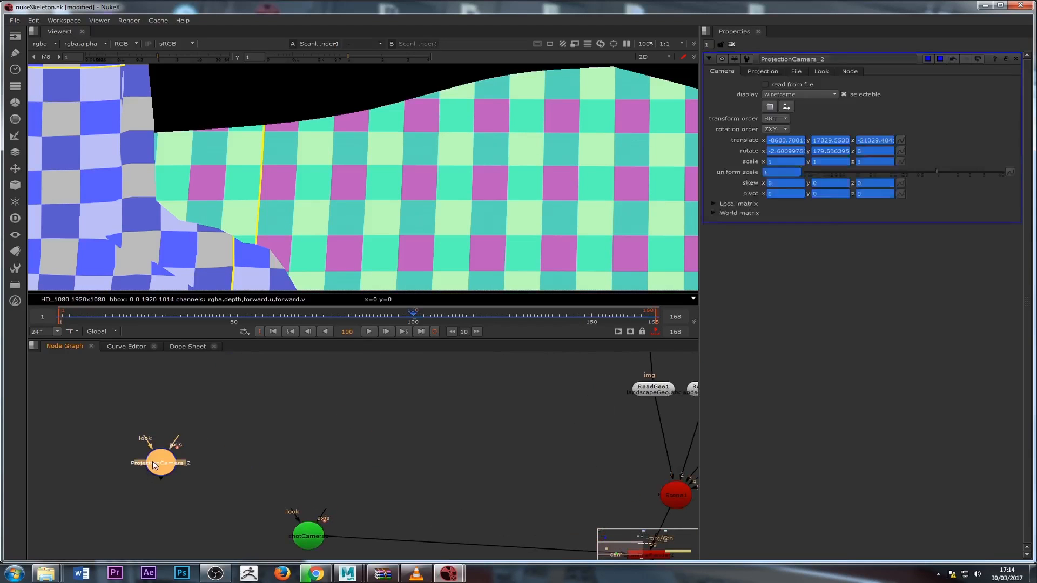
pyautogui.scroll(-2, 166, 449)
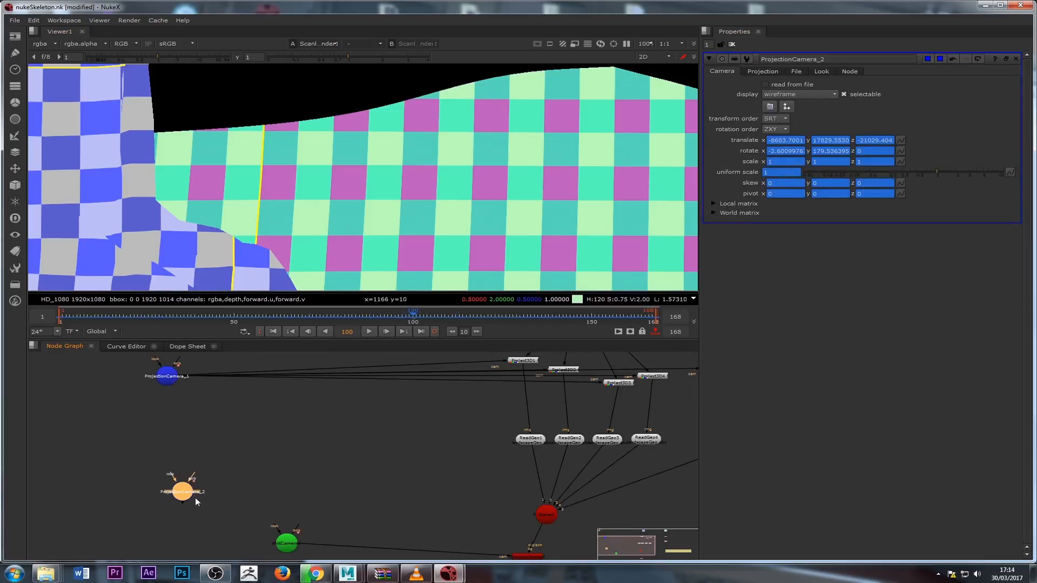
pyautogui.moveTo(190, 494); pyautogui.dragTo(189, 471)
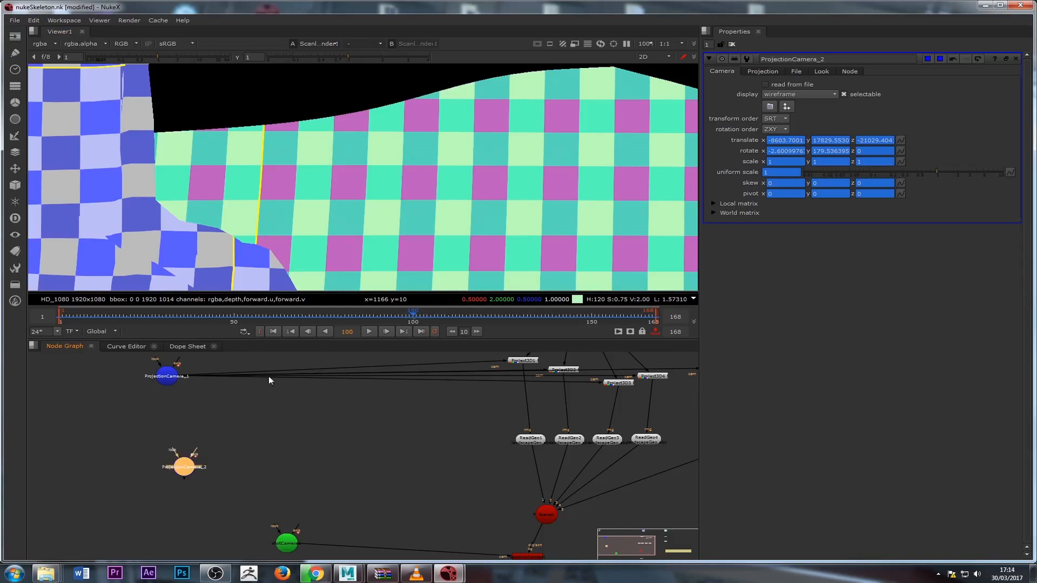
pyautogui.click(159, 380)
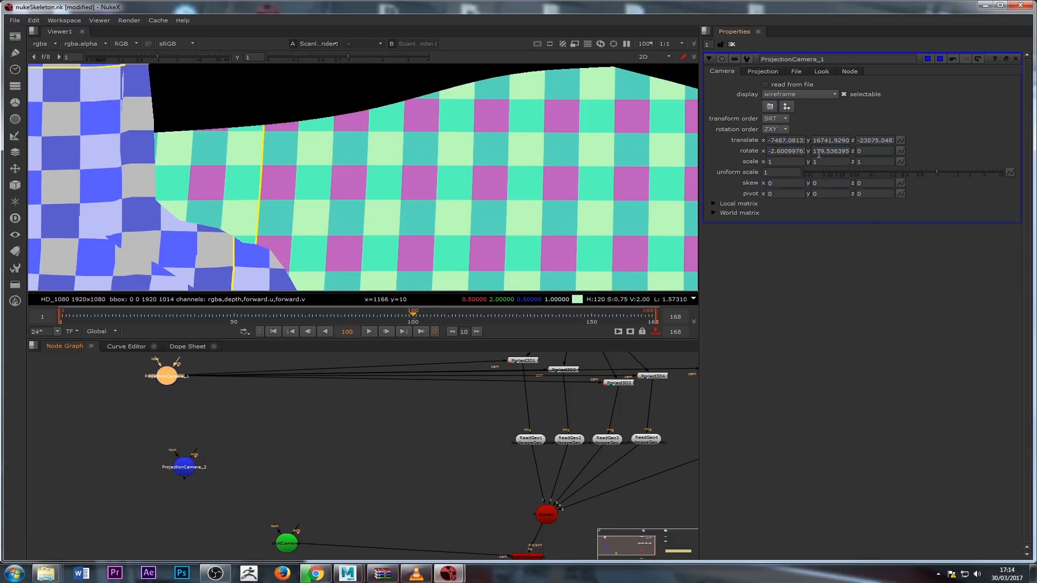
pyautogui.click(184, 463)
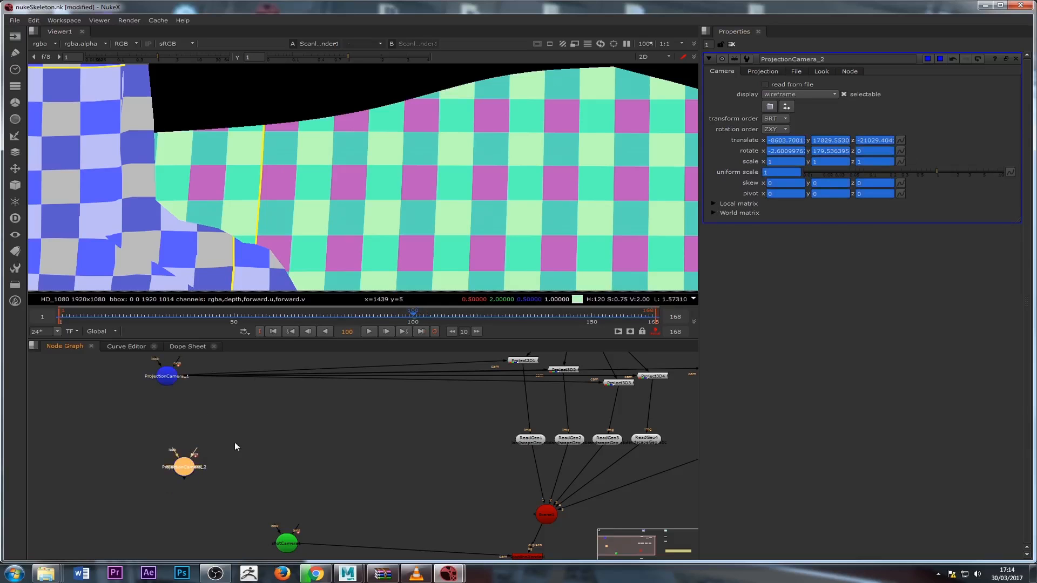
# Duplicate ProjectionCamera_2 and place the copy between the two CheckerBoard nodes.
pyautogui.moveTo(182, 468); pyautogui.dragTo(143, 459)
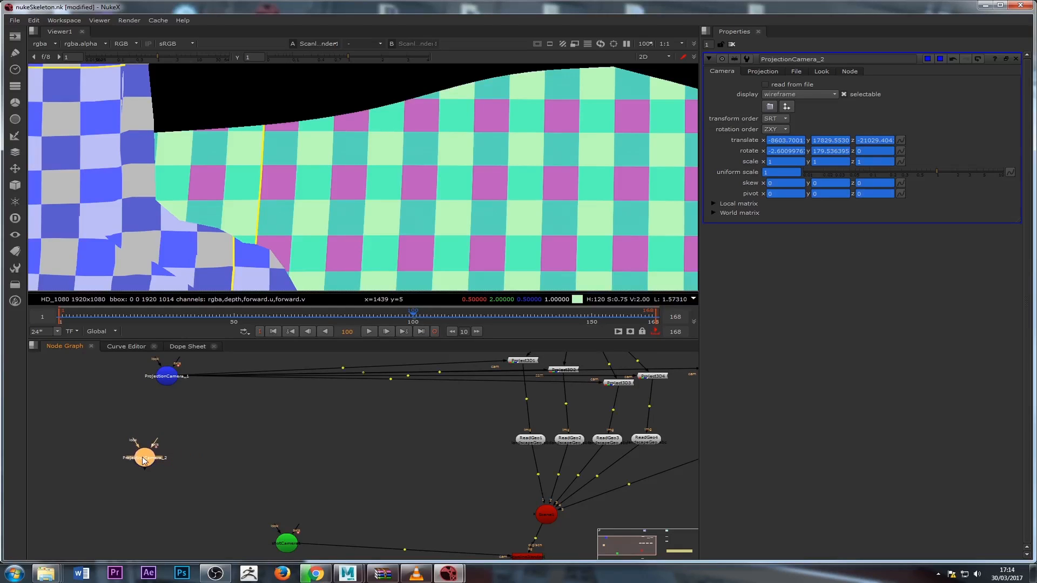
pyautogui.hotkey('ctrl', 'c')
pyautogui.hotkey('ctrl', 'v')
pyautogui.moveTo(198, 457); pyautogui.dragTo(302, 435)
pyautogui.moveTo(377, 436); pyautogui.dragTo(361, 477, button='middle')
pyautogui.scroll(2, 258, 462)
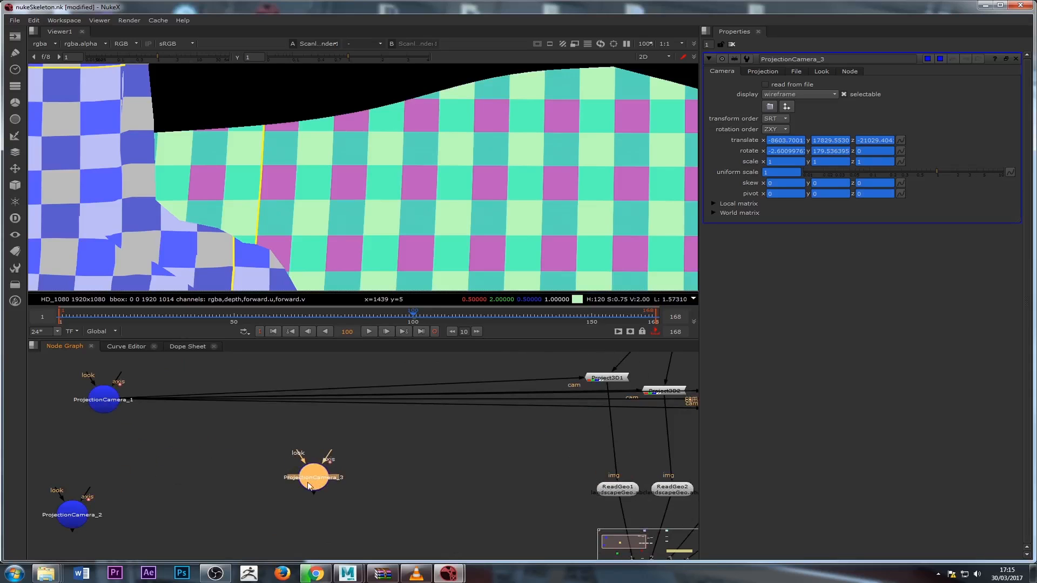
pyautogui.moveTo(309, 486); pyautogui.dragTo(662, 389)
pyautogui.scroll(-2, 326, 497)
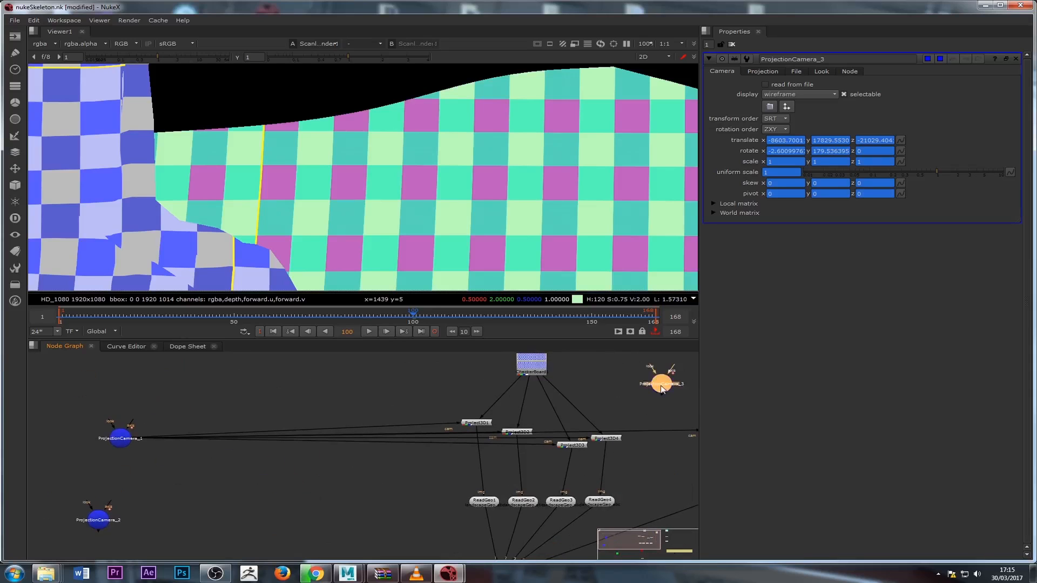
pyautogui.moveTo(652, 454); pyautogui.dragTo(544, 442, button='middle')
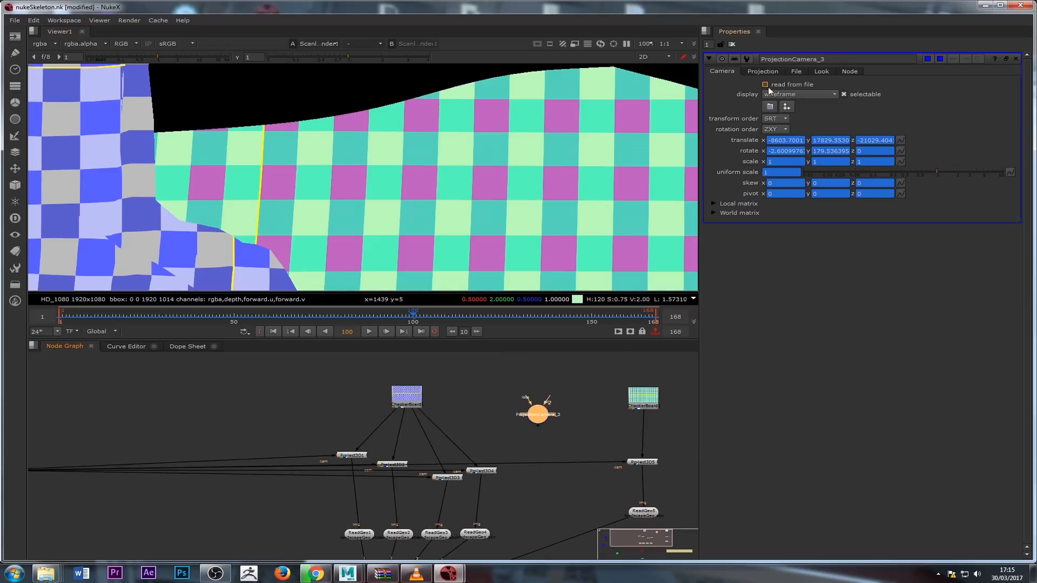
# Remove the animation from ProjectionCamera_3's translate, rotate and scale parameters.
pyautogui.click(901, 140)
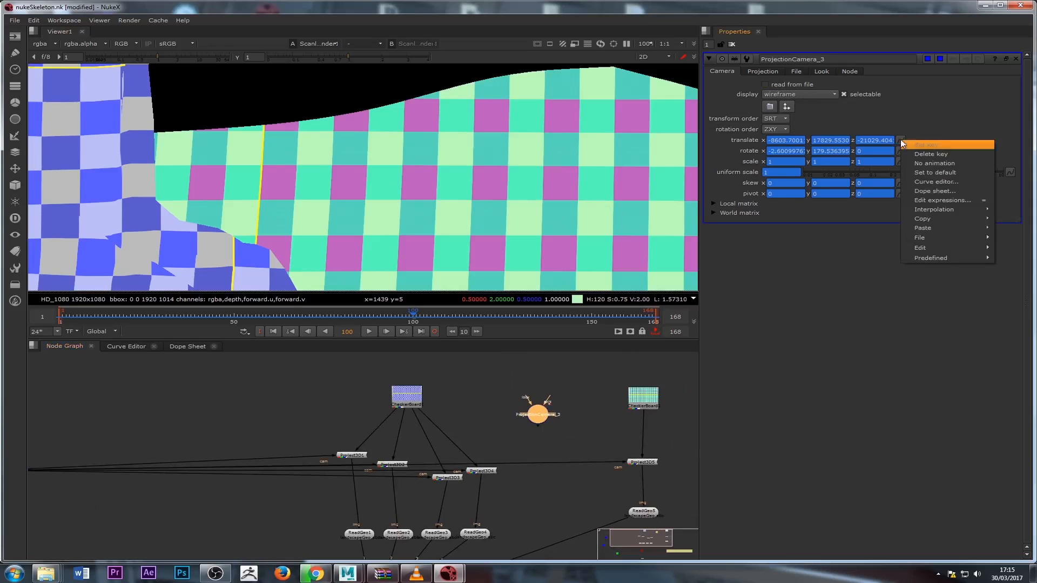
pyautogui.click(927, 163)
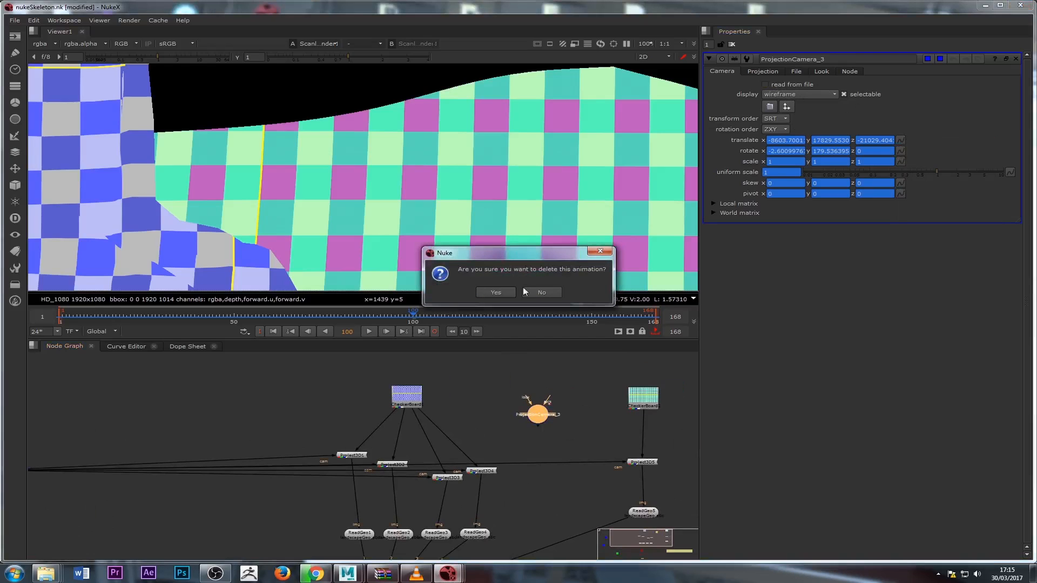
pyautogui.click(496, 292)
pyautogui.click(901, 151)
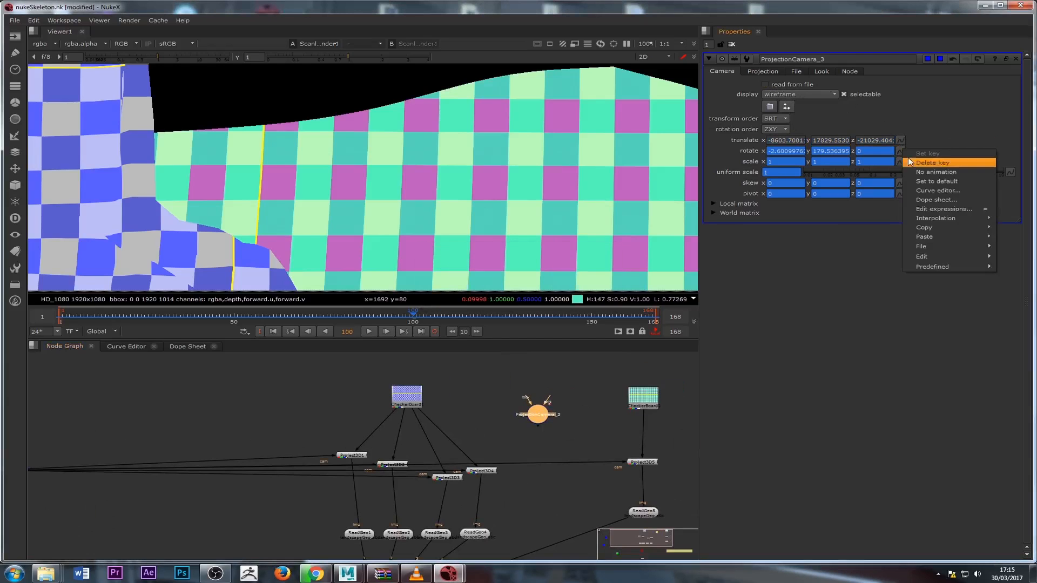
pyautogui.click(925, 162)
pyautogui.click(900, 162)
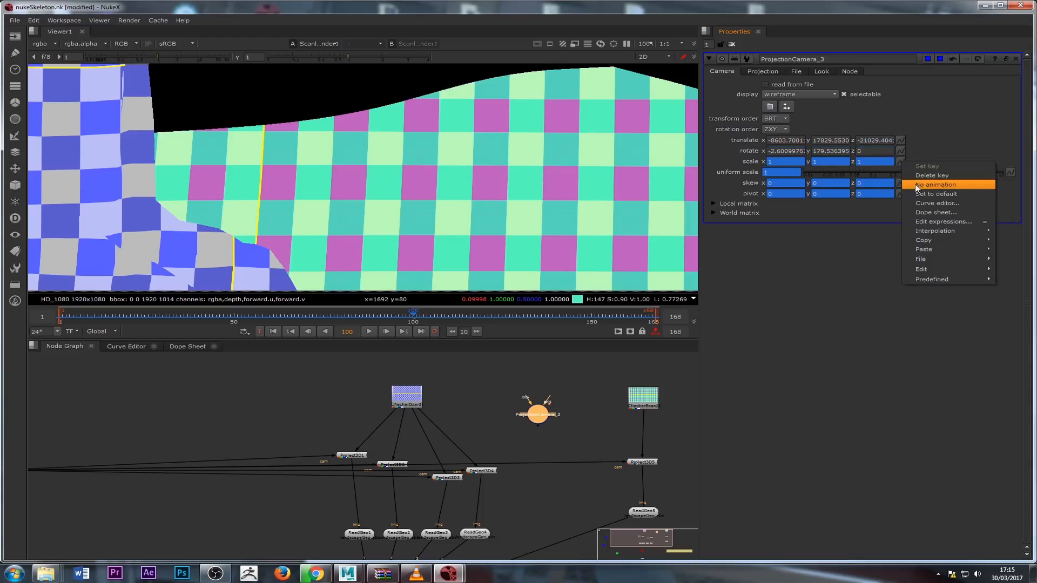
pyautogui.click(923, 185)
# Remove the animation from ProjectionCamera_3's uniform scale, skew and pivot parameters.
pyautogui.click(1011, 172)
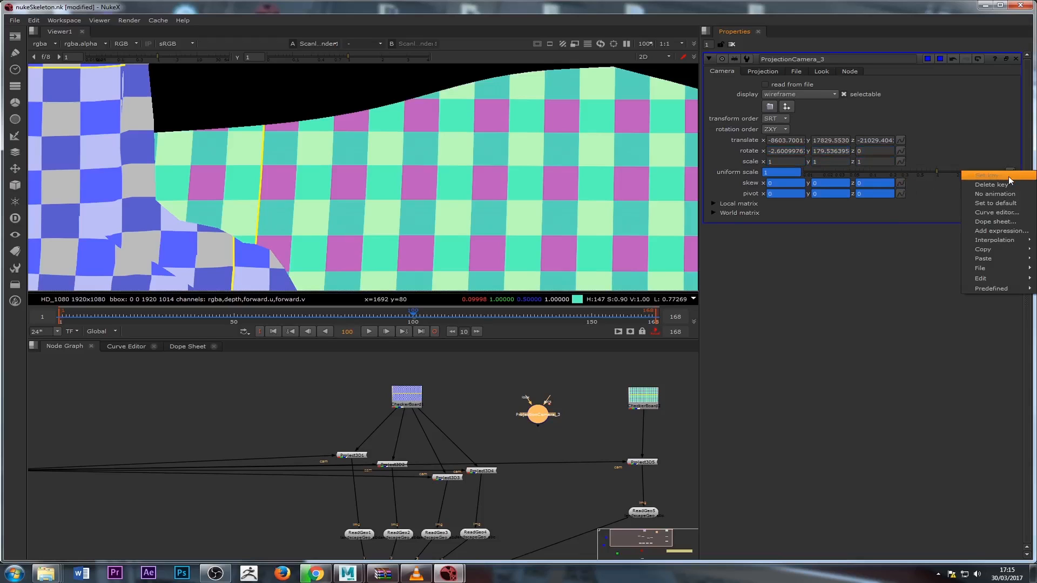
pyautogui.click(1004, 193)
pyautogui.click(900, 183)
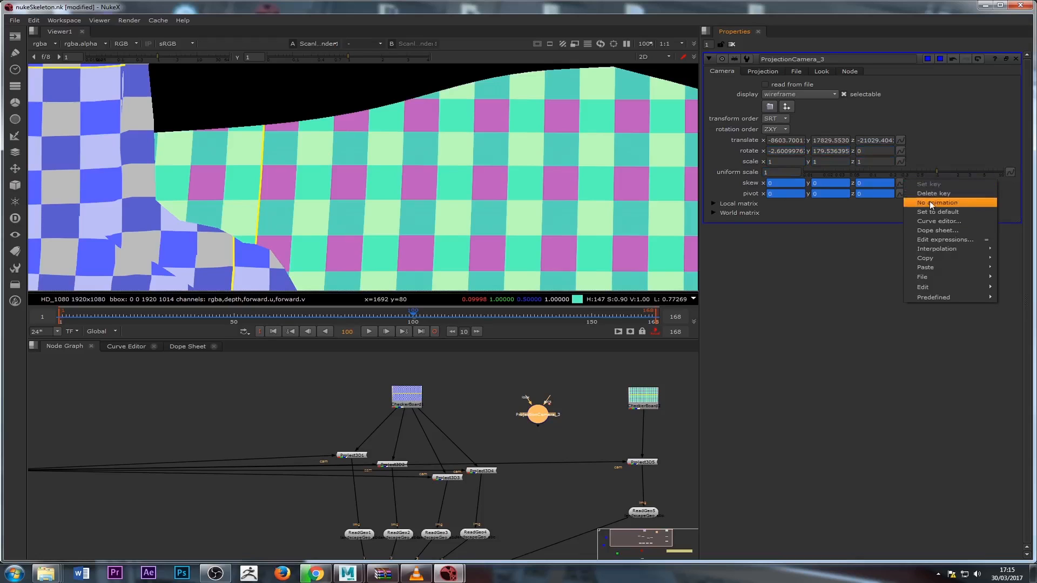
pyautogui.click(928, 202)
pyautogui.click(900, 193)
pyautogui.click(924, 219)
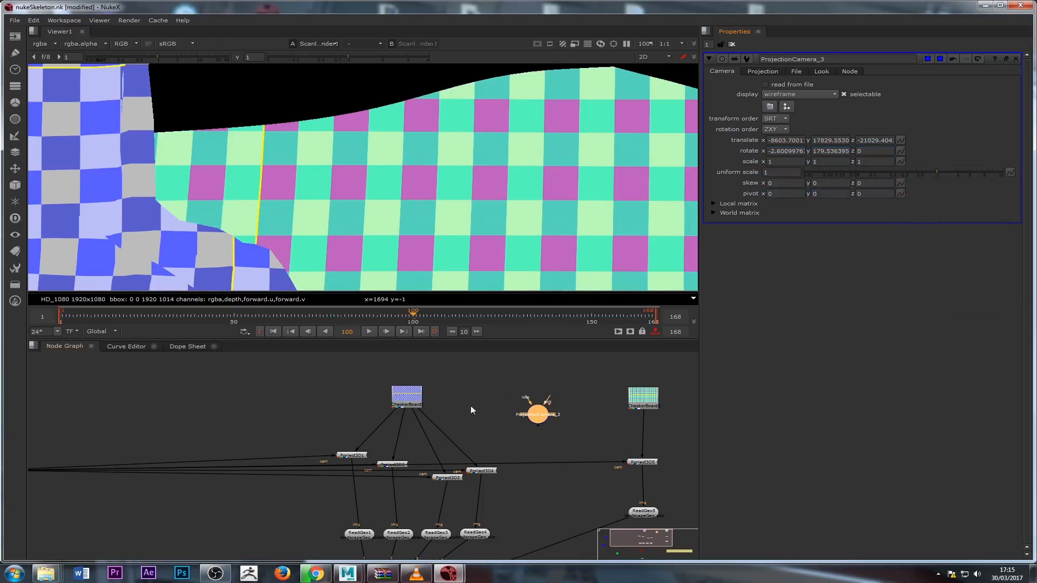
# Reconnect the camera input of Project3D5, under the green CheckerBoard, from ProjectionCamera_1 to ProjectionCamera_3.
pyautogui.moveTo(499, 420); pyautogui.dragTo(484, 416, button='middle')
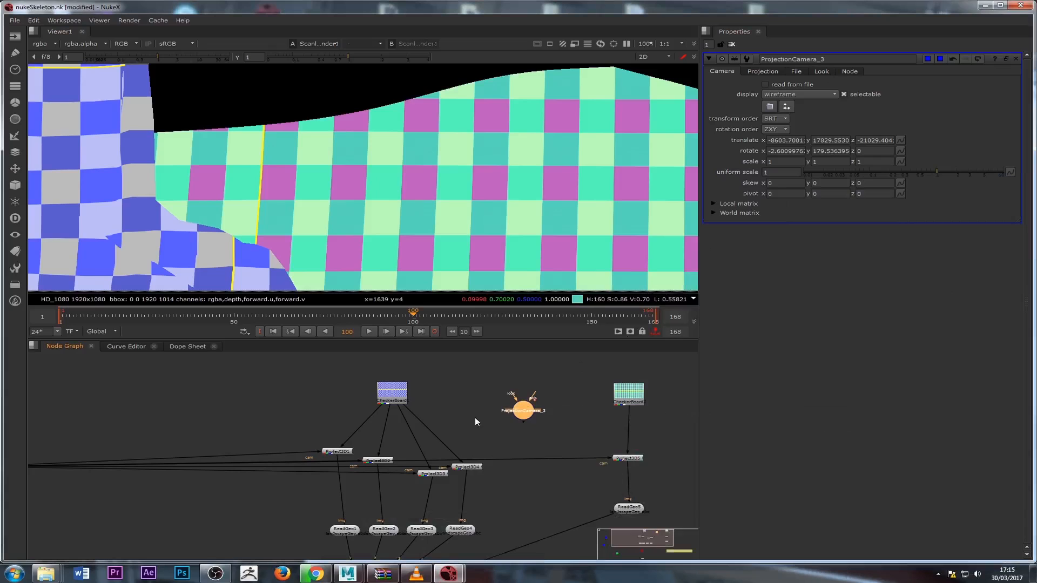
pyautogui.scroll(-1, 464, 418)
pyautogui.moveTo(436, 416); pyautogui.dragTo(579, 412, button='middle')
pyautogui.click(207, 476)
pyautogui.click(199, 454)
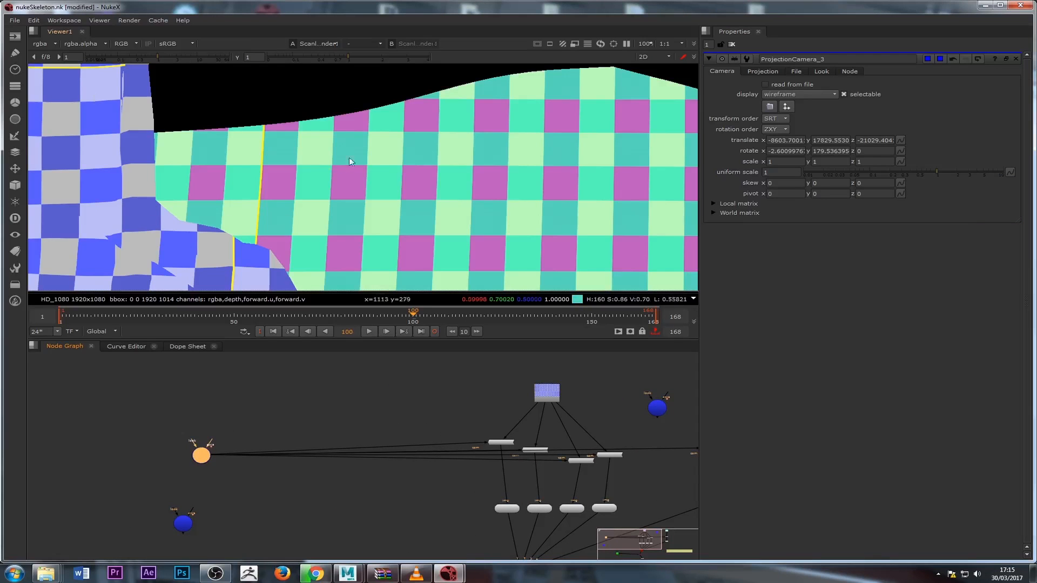
pyautogui.moveTo(615, 442); pyautogui.dragTo(526, 443, button='middle')
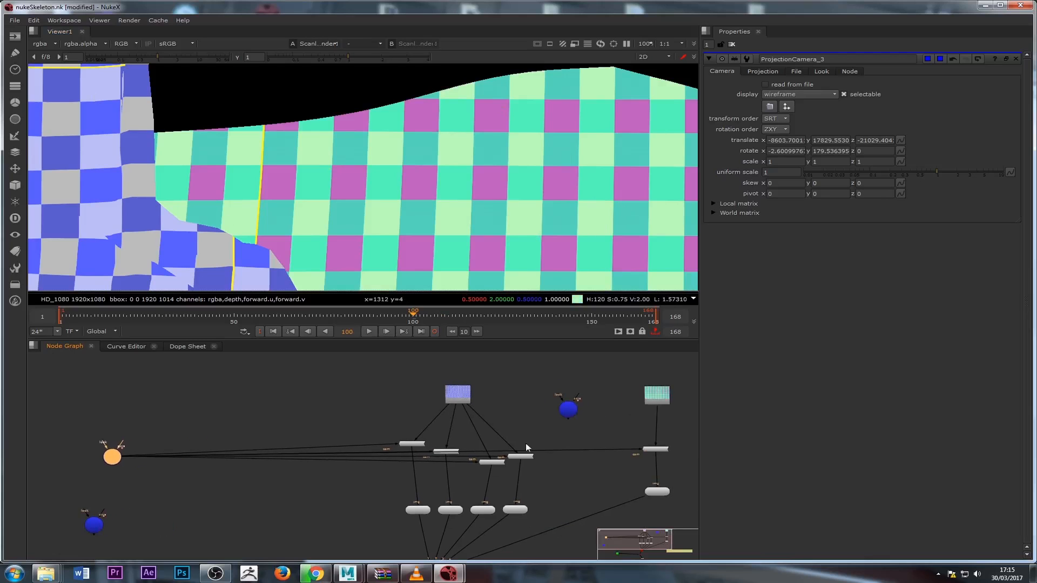
pyautogui.moveTo(646, 453); pyautogui.dragTo(568, 409)
pyautogui.scroll(-2, 421, 186)
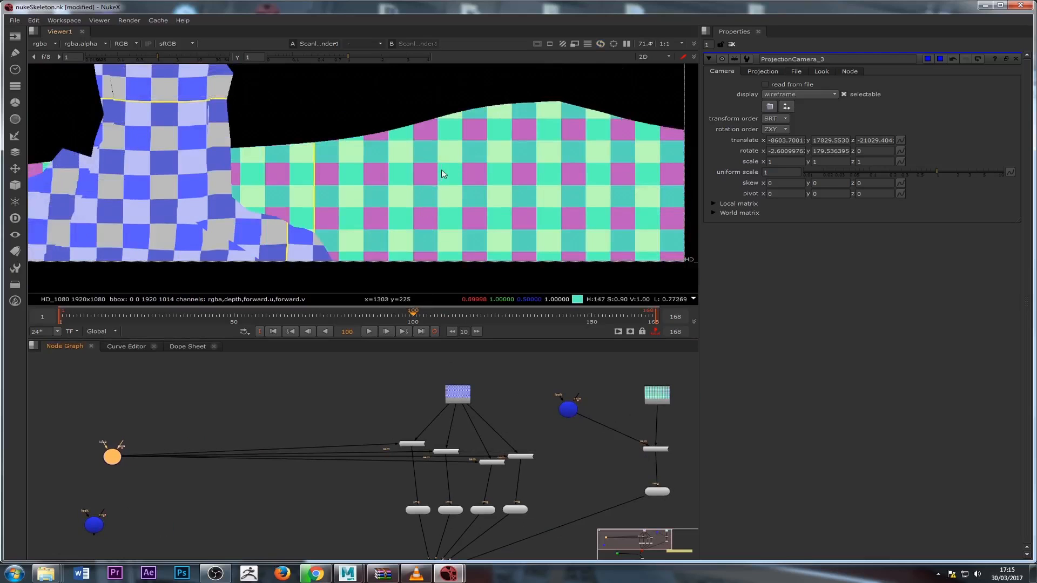
# Add a Switch node fed by ProjectionCamera_1 and ProjectionCamera_3, and connect it to Project3D5's camera input.
pyautogui.moveTo(569, 411); pyautogui.dragTo(529, 389)
pyautogui.moveTo(114, 458); pyautogui.dragTo(199, 403)
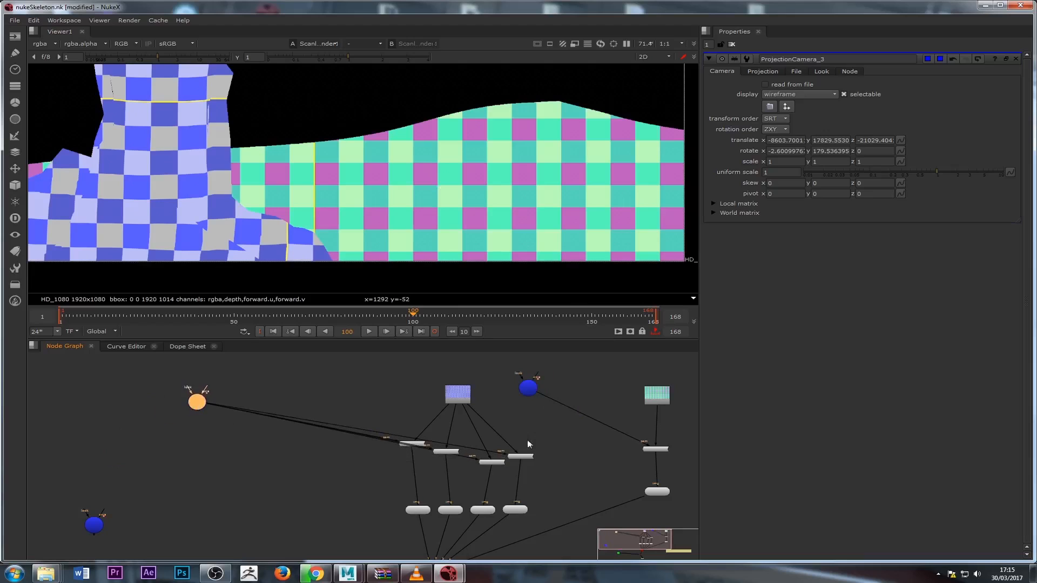
pyautogui.click(545, 432)
pyautogui.press('Tab')
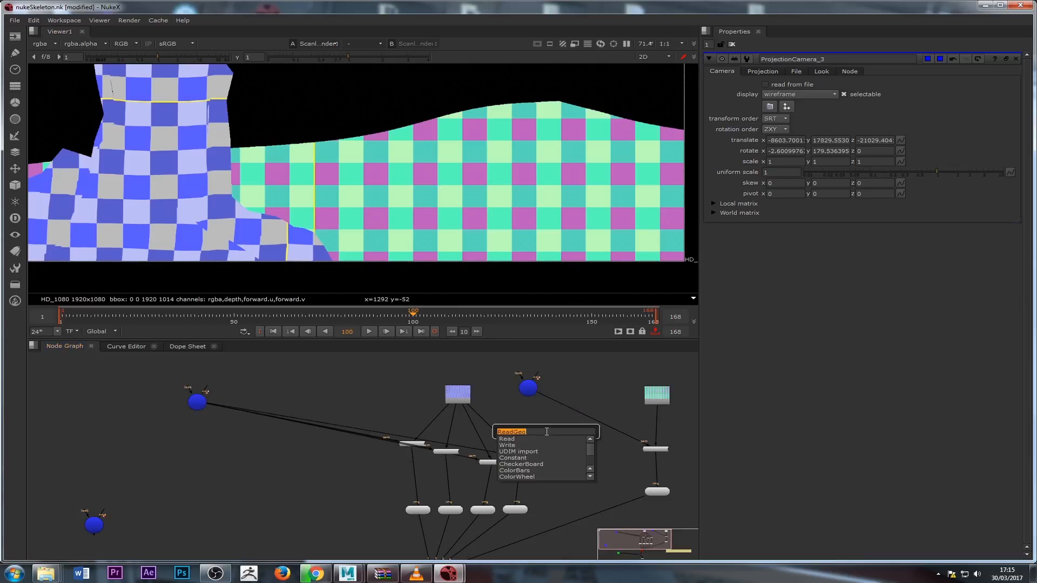
pyautogui.write('switch')
pyautogui.press('Return')
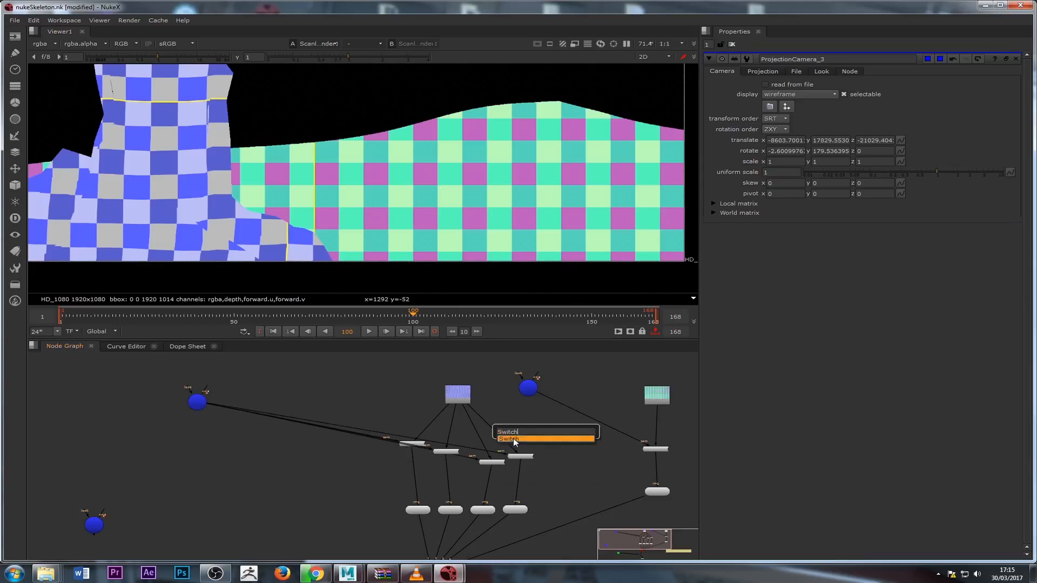
pyautogui.moveTo(540, 437); pyautogui.dragTo(126, 399)
pyautogui.scroll(1, 558, 425)
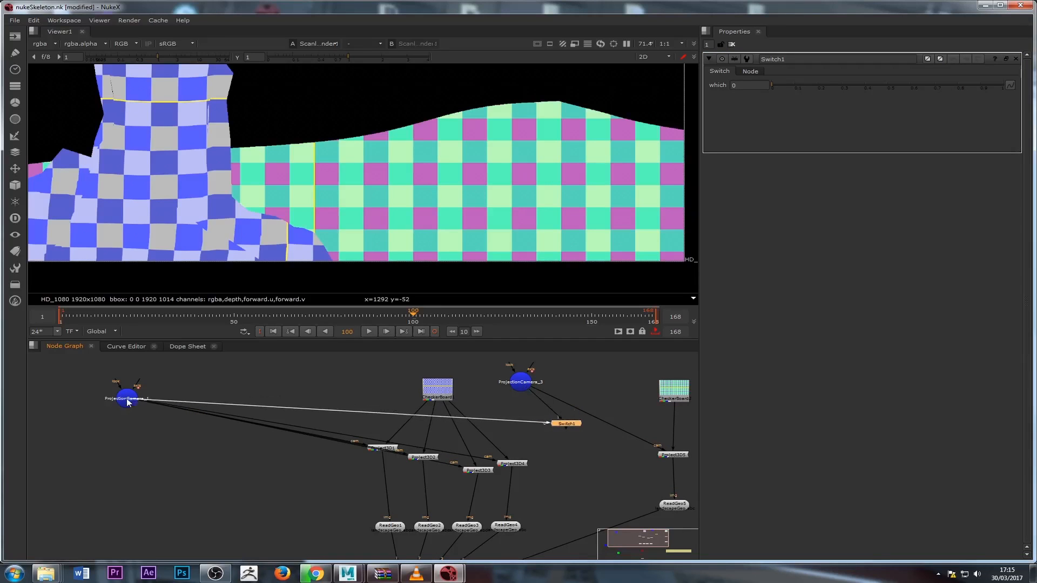
pyautogui.moveTo(661, 450); pyautogui.dragTo(647, 441)
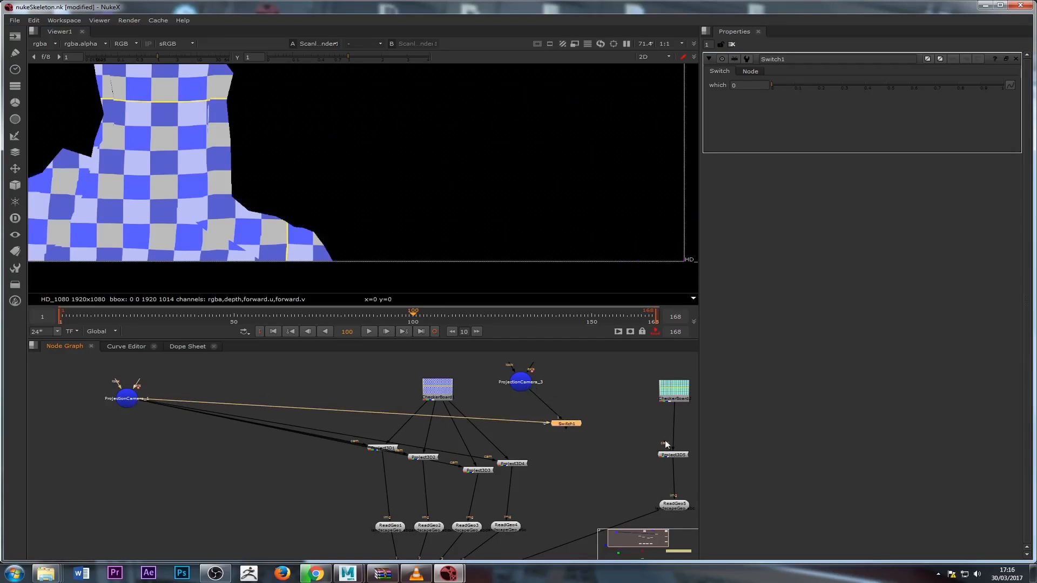
pyautogui.moveTo(568, 426); pyautogui.dragTo(572, 417)
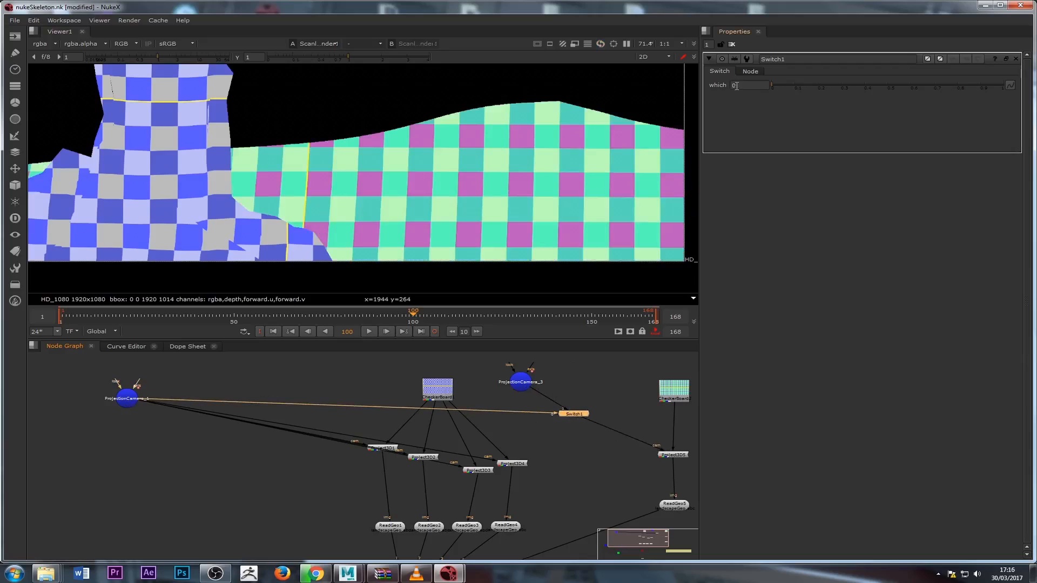
# Compare the two projection cameras by toggling Switch1's which value between 0 and 1, ending on 1.
pyautogui.doubleClick(125, 400)
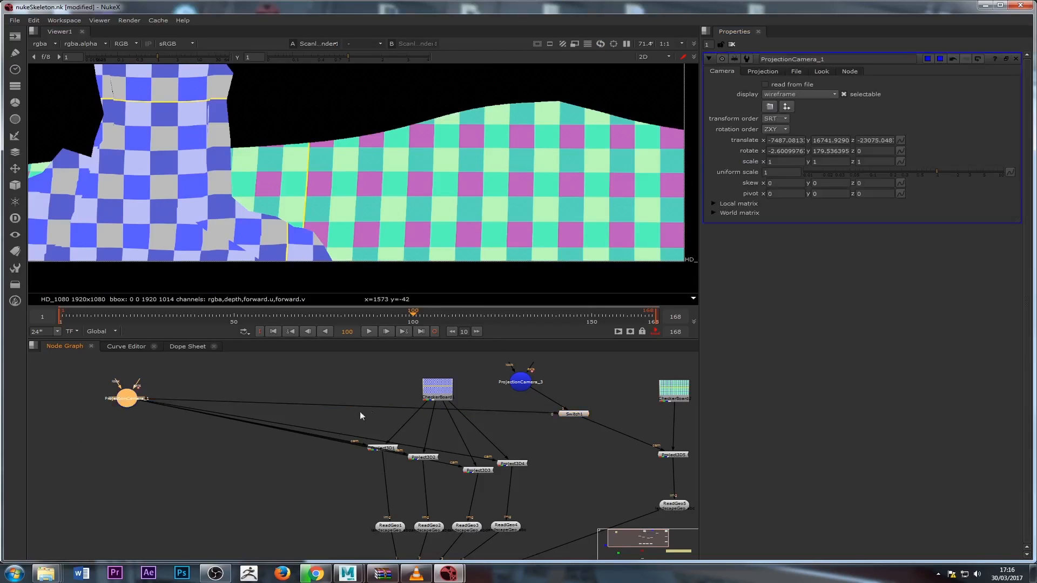
pyautogui.doubleClick(567, 414)
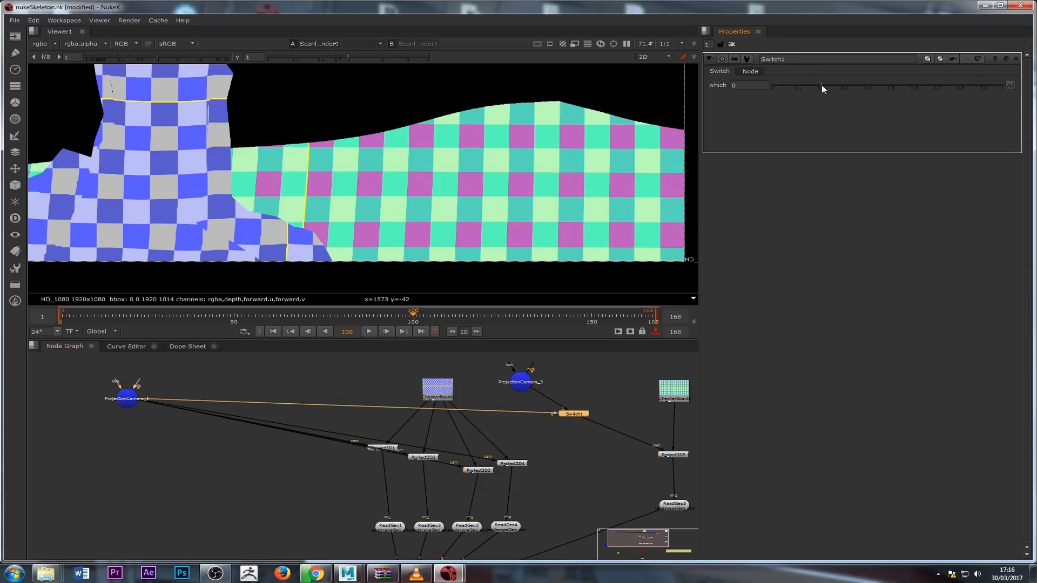
pyautogui.click(930, 85)
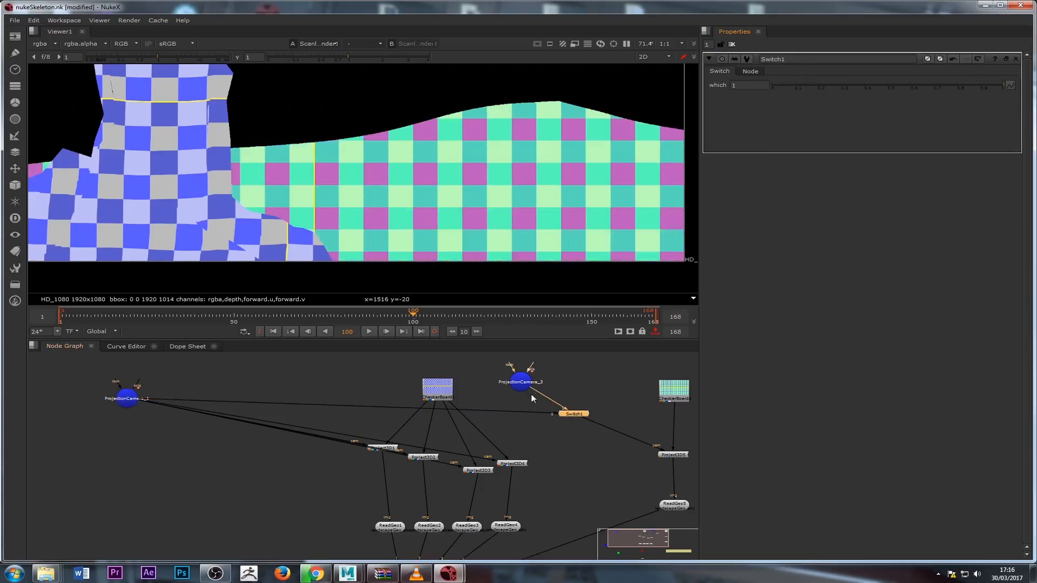
pyautogui.click(870, 86)
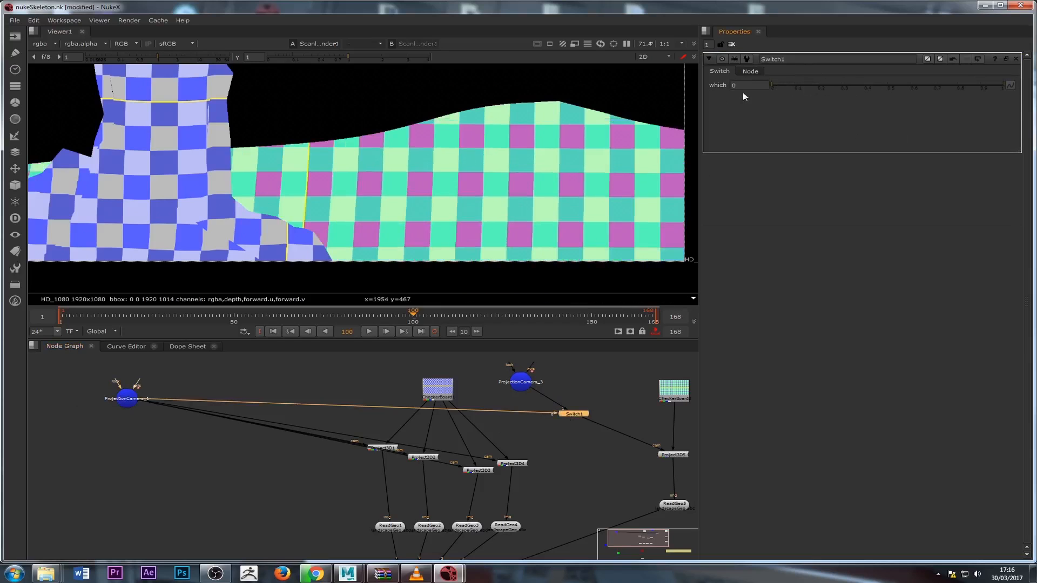
pyautogui.moveTo(775, 86)
pyautogui.mouseDown()
pyautogui.moveTo(1030, 86)
pyautogui.moveTo(775, 105)
pyautogui.mouseUp()
pyautogui.moveTo(776, 85); pyautogui.dragTo(1004, 85)
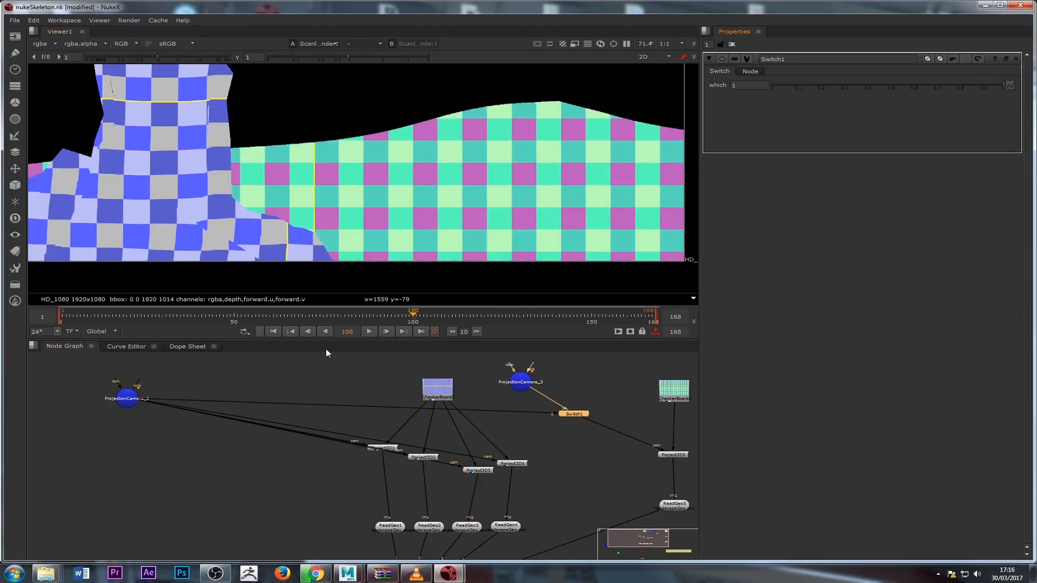
# Play the shot from frame 1 to check the checkerboard projections, and open ProjectionCamera_3's properties.
pyautogui.click(272, 332)
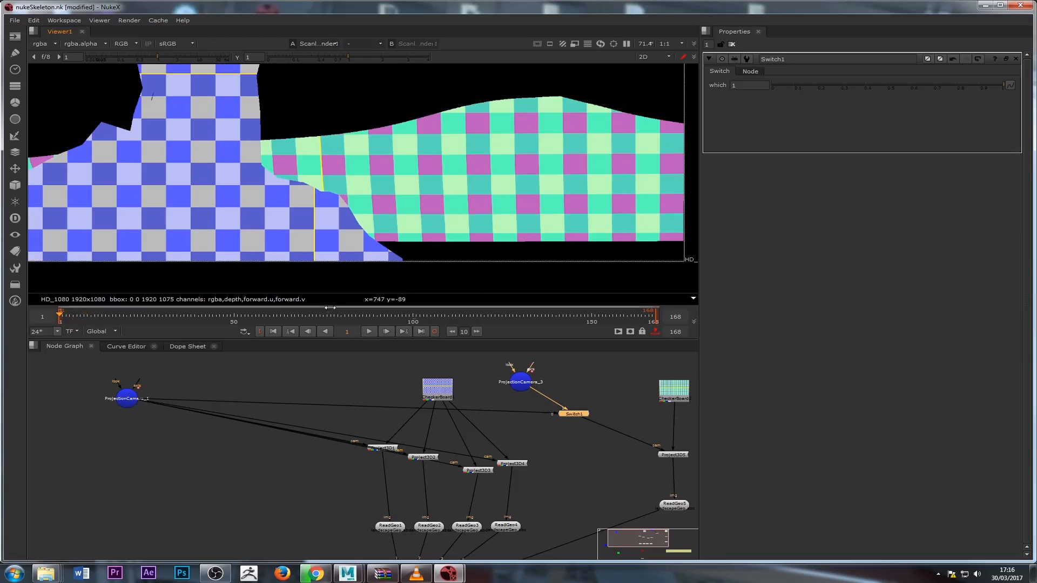
pyautogui.click(369, 332)
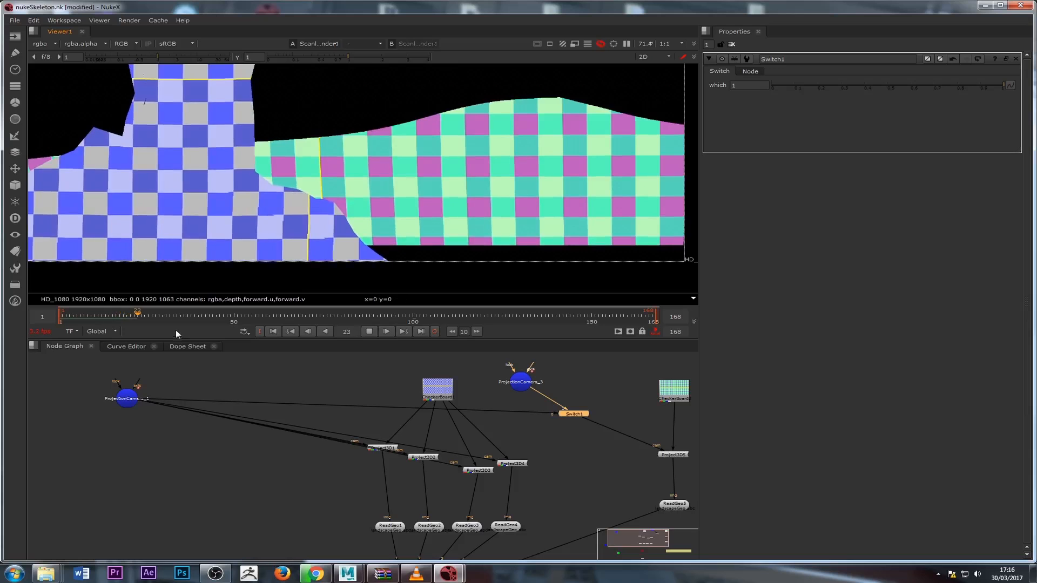
pyautogui.moveTo(195, 319); pyautogui.dragTo(593, 322)
pyautogui.click(521, 383)
pyautogui.doubleClick(522, 383)
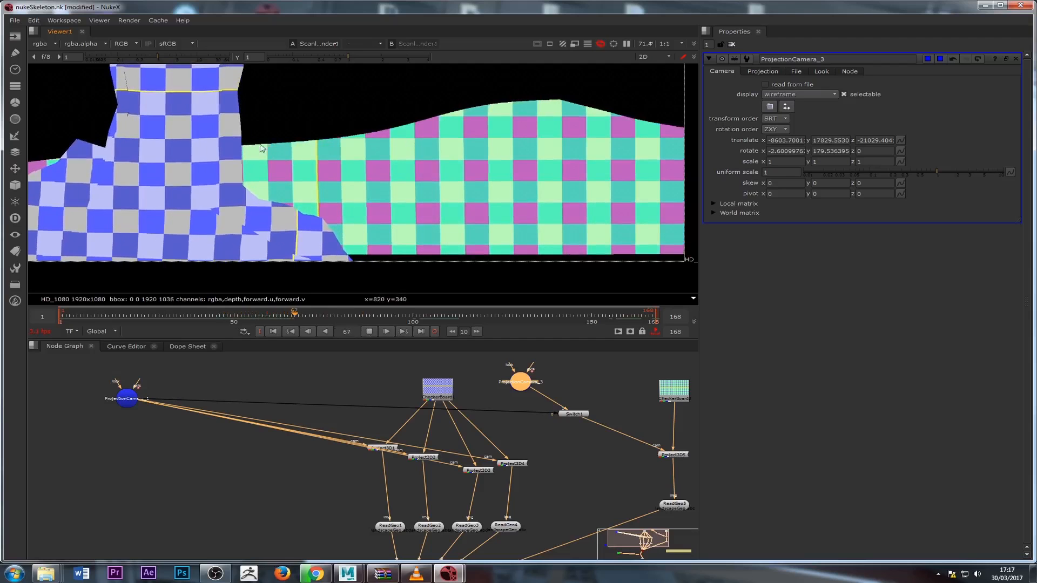
# Scrub back and forth through the shot to examine how the green and blue checkerboards stretch over the landscape.
pyautogui.click(256, 315)
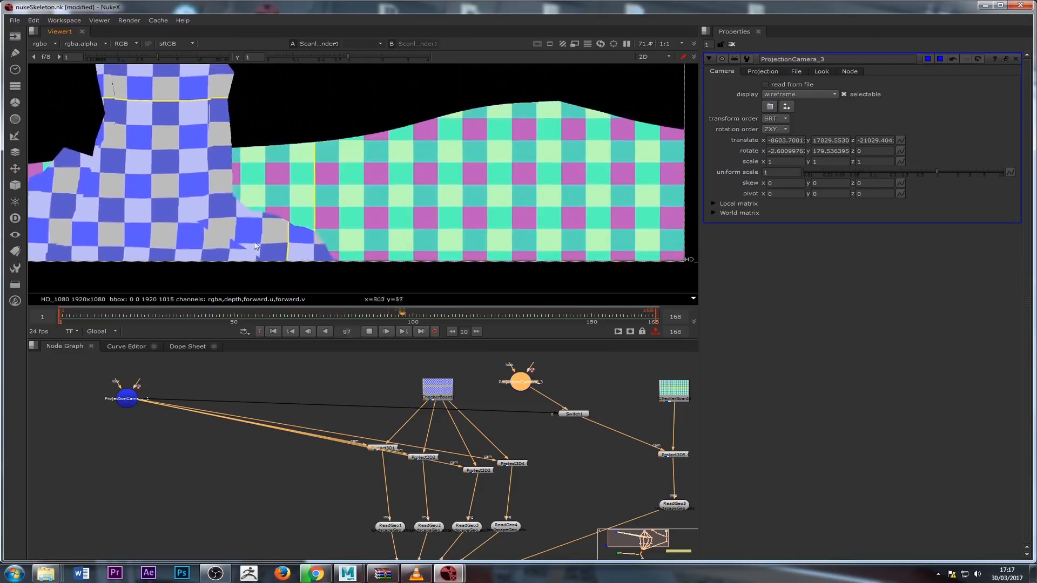
pyautogui.click(367, 332)
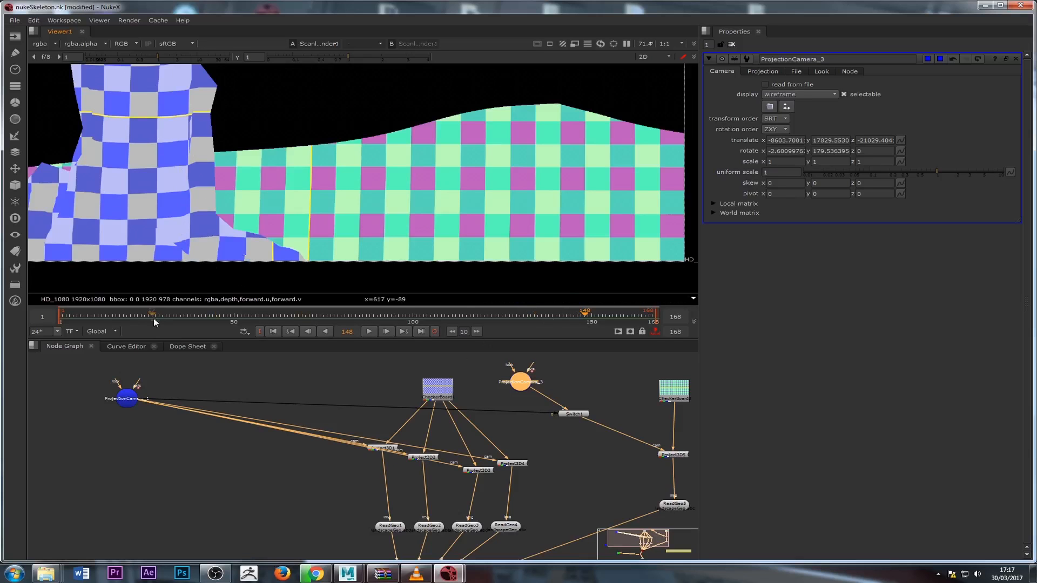
pyautogui.moveTo(153, 319); pyautogui.dragTo(338, 311)
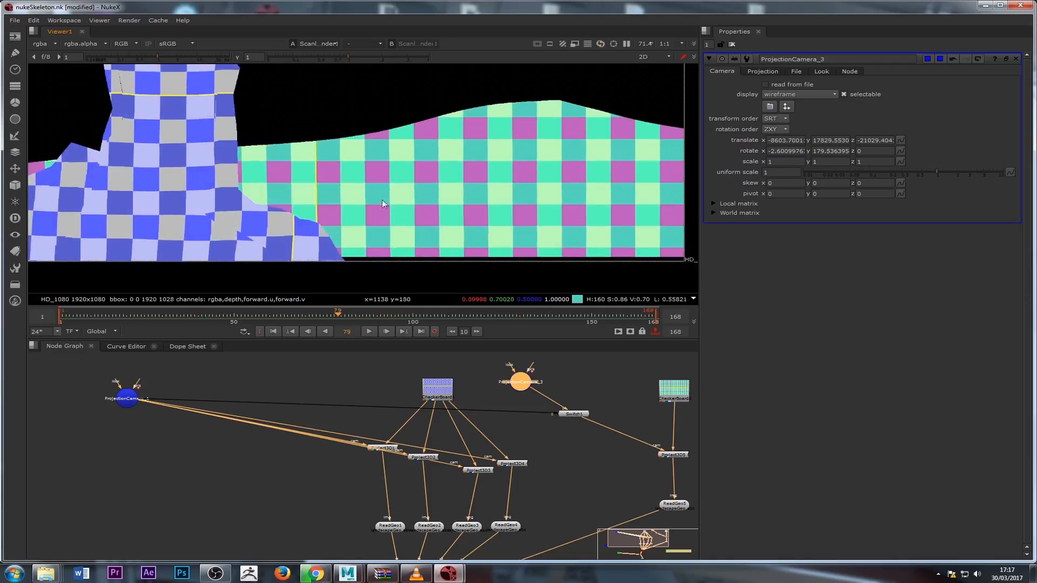
pyautogui.moveTo(150, 316); pyautogui.dragTo(575, 322)
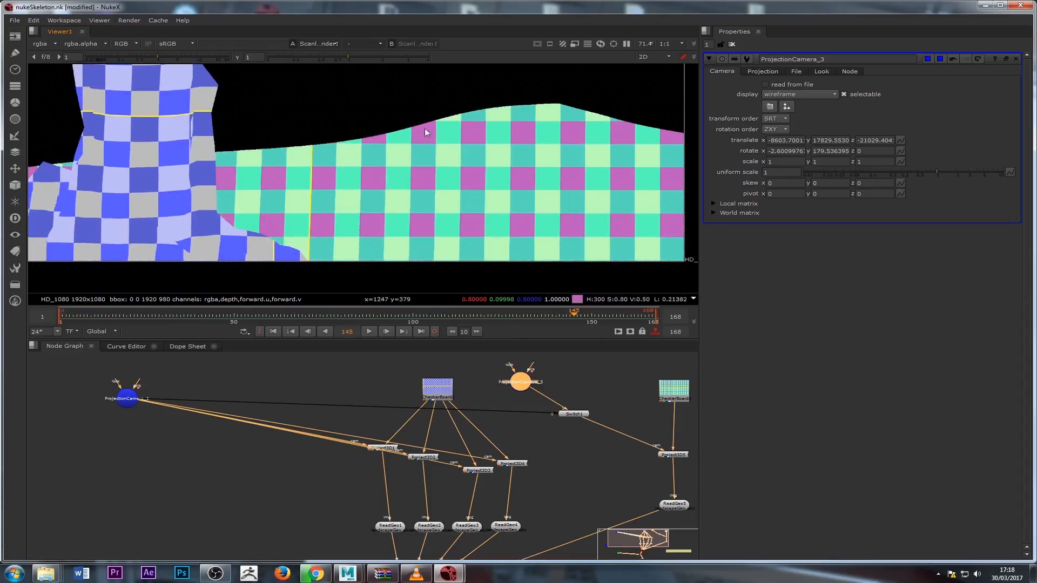
pyautogui.moveTo(488, 315); pyautogui.dragTo(184, 344)
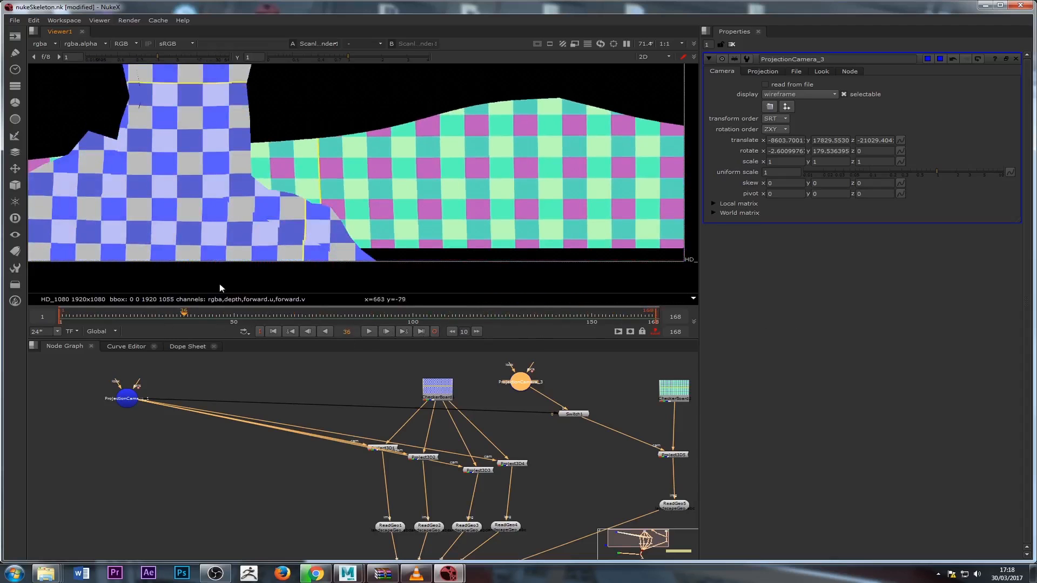
pyautogui.moveTo(161, 316); pyautogui.dragTo(629, 330)
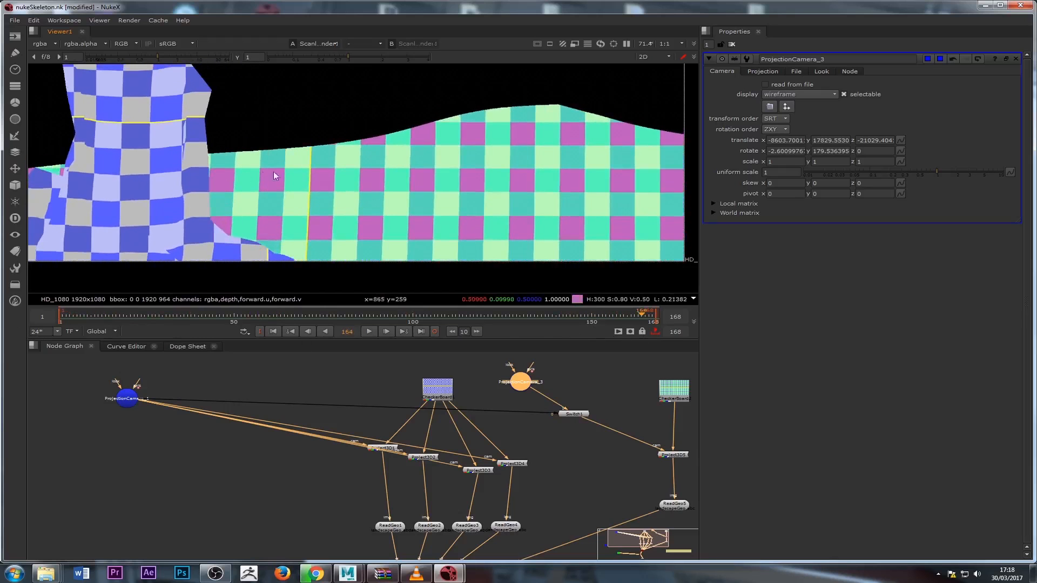
pyautogui.moveTo(572, 319); pyautogui.dragTo(675, 319)
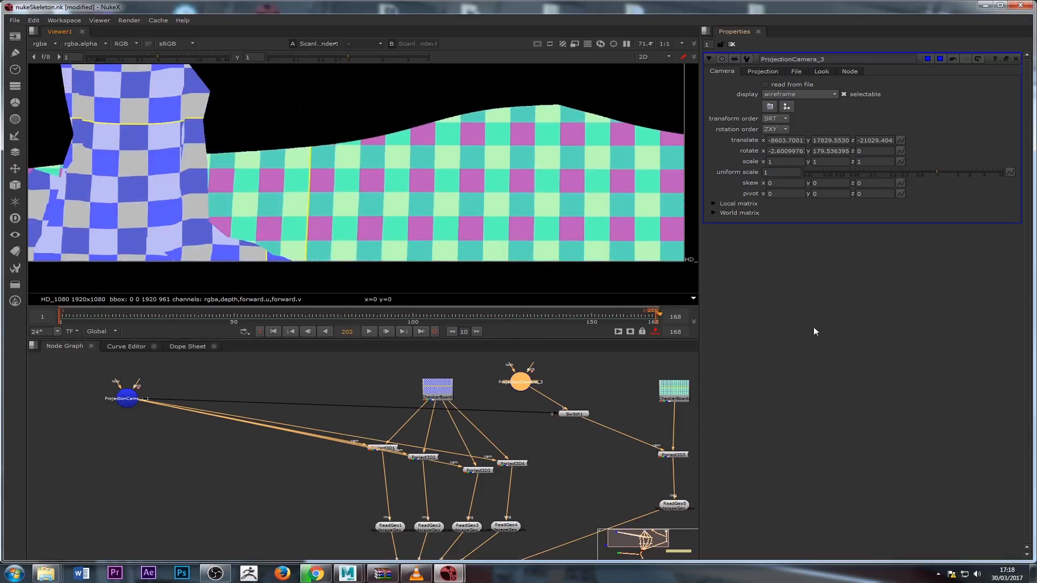
# Tidy the node layout by aligning Switch1 with Project3D5, ProjectionCamera_3 above it, and ProjectionCamera_1 level with the Project3D nodes.
pyautogui.scroll(-2, 586, 449)
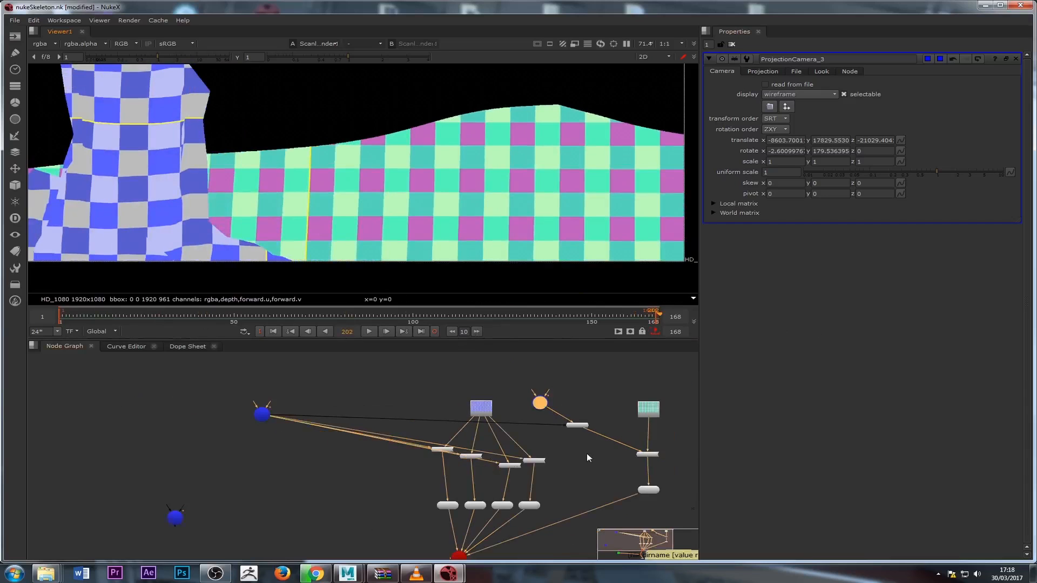
pyautogui.moveTo(575, 443); pyautogui.dragTo(545, 468, button='middle')
pyautogui.scroll(2, 547, 447)
pyautogui.moveTo(547, 449); pyautogui.dragTo(541, 493)
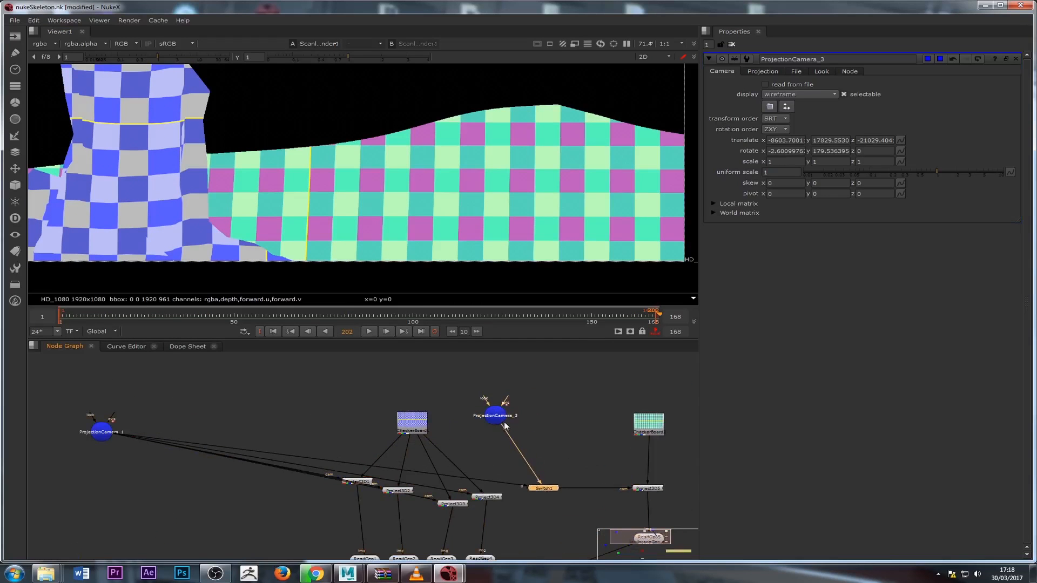
pyautogui.moveTo(412, 422); pyautogui.dragTo(413, 408)
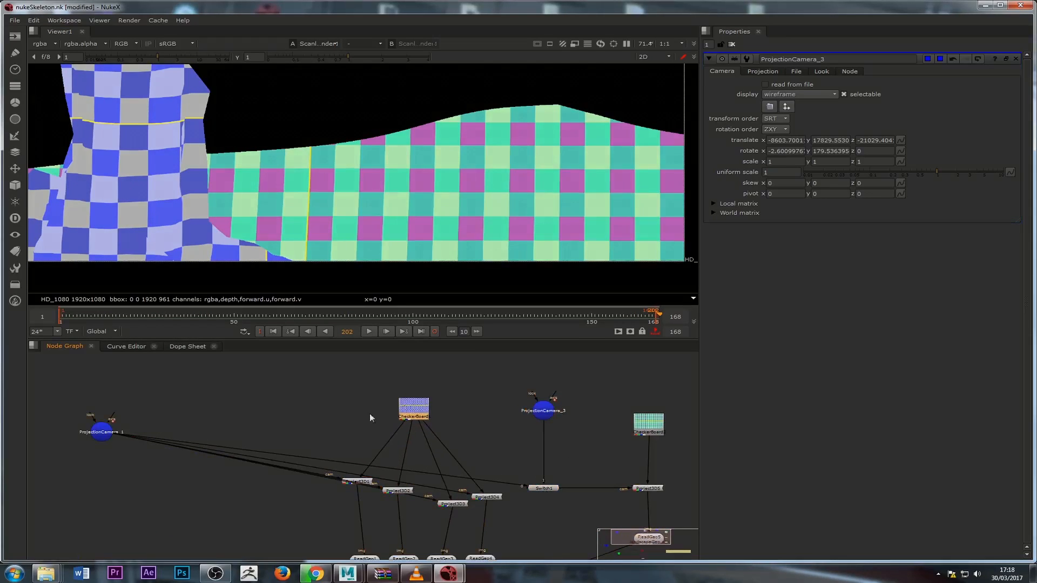
pyautogui.moveTo(110, 437); pyautogui.dragTo(86, 497)
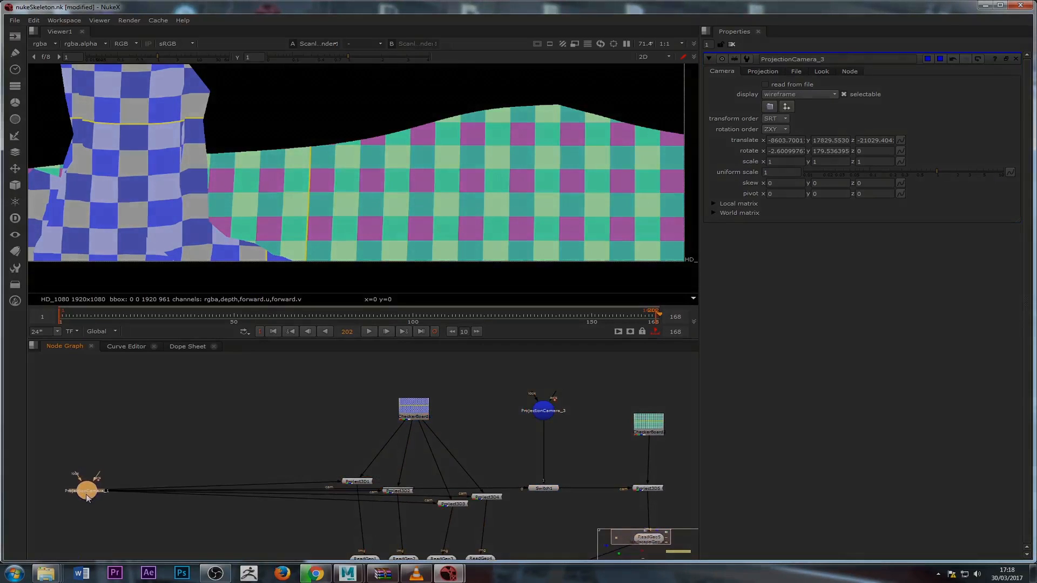
pyautogui.scroll(-3, 193, 452)
pyautogui.moveTo(255, 515); pyautogui.dragTo(249, 482, button='middle')
pyautogui.scroll(3, 249, 482)
pyautogui.moveTo(319, 558); pyautogui.dragTo(283, 499, button='middle')
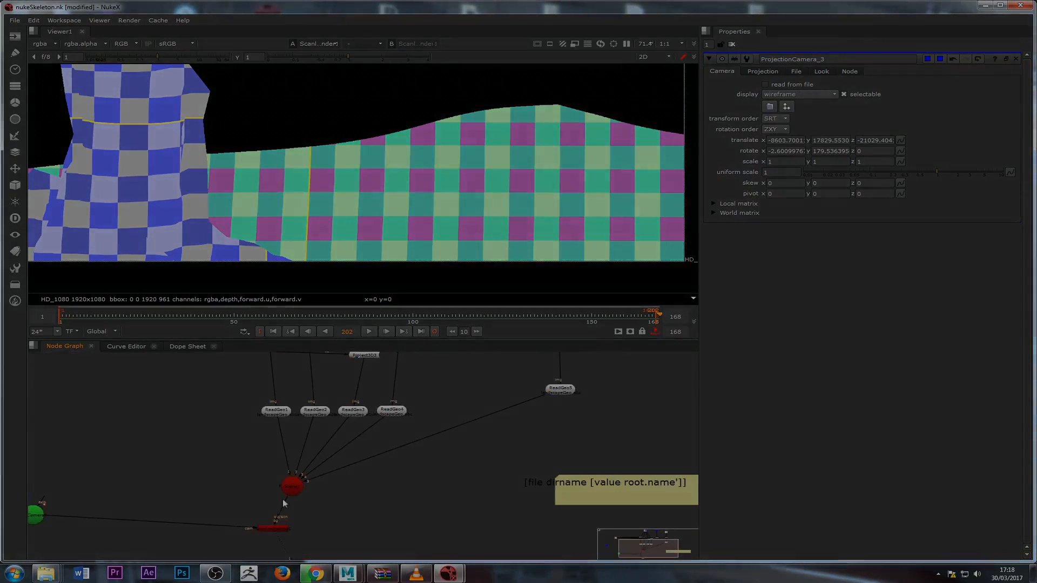